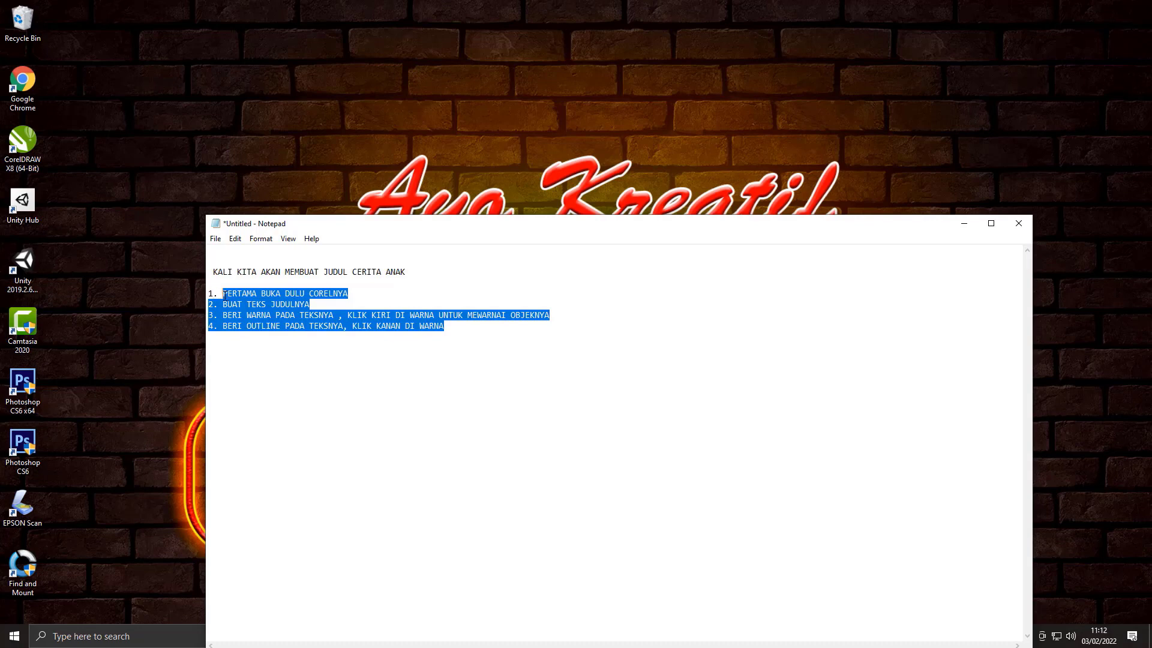
Step: Replace the selected numbered list with a new first item reading "PERTAMA BUKA DULU CORELNYA" and start item 2
{"action": "key", "text": "Delete"}
{"action": "type", "text": "P"}
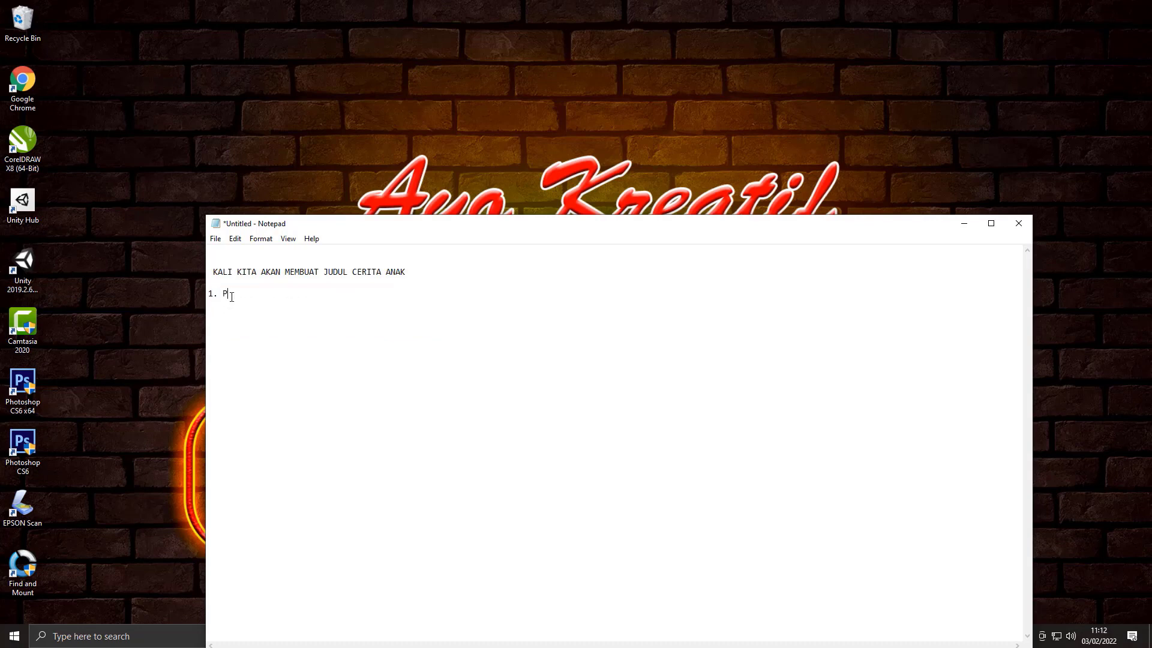
{"action": "type", "text": "ERTM"}
{"action": "type", "text": "AMA BUKA DU"}
{"action": "type", "text": "LU CORELNY"}
{"action": "type", "text": "A"}
{"action": "key", "text": "Return"}
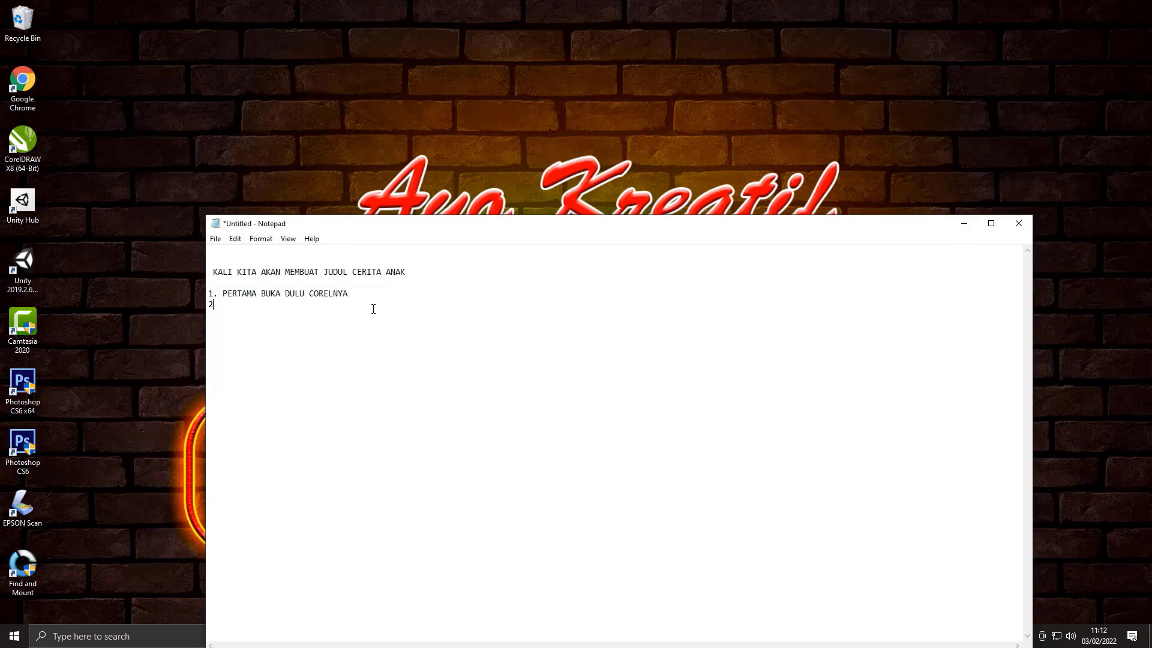
Step: Minimize the notes, refresh the desktop, launch CorelDRAW X8 and close its startup warning
{"action": "left_click", "coordinate": [964, 223]}
{"action": "right_click", "coordinate": [290, 280]}
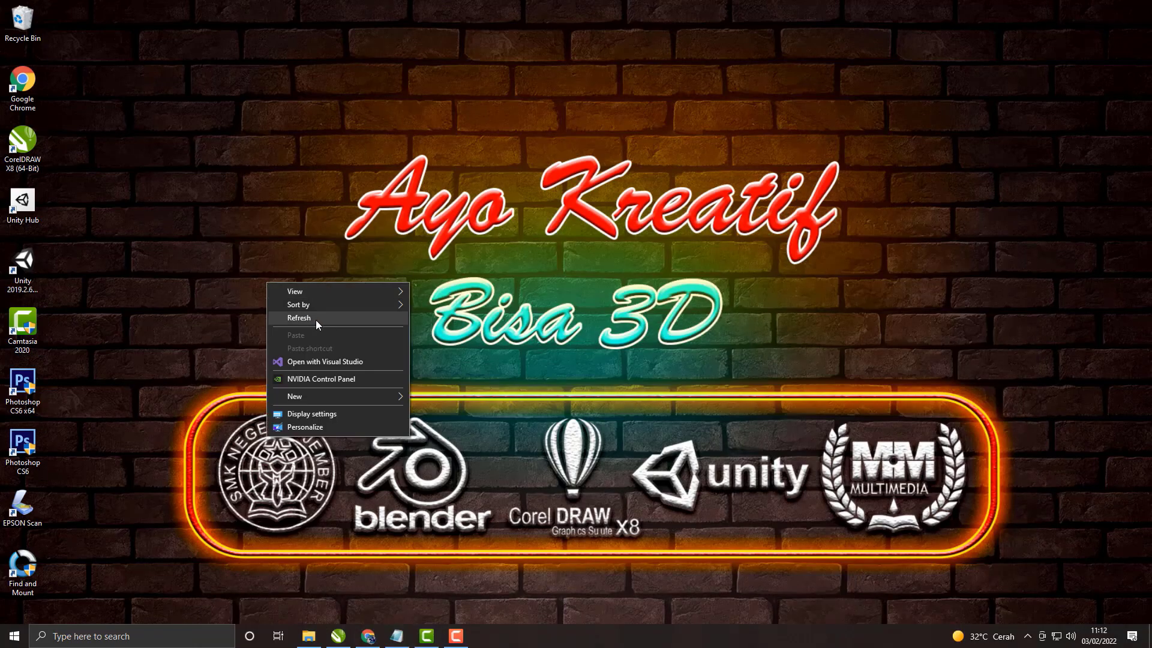
{"action": "left_click", "coordinate": [315, 320]}
{"action": "double_click", "coordinate": [18, 143]}
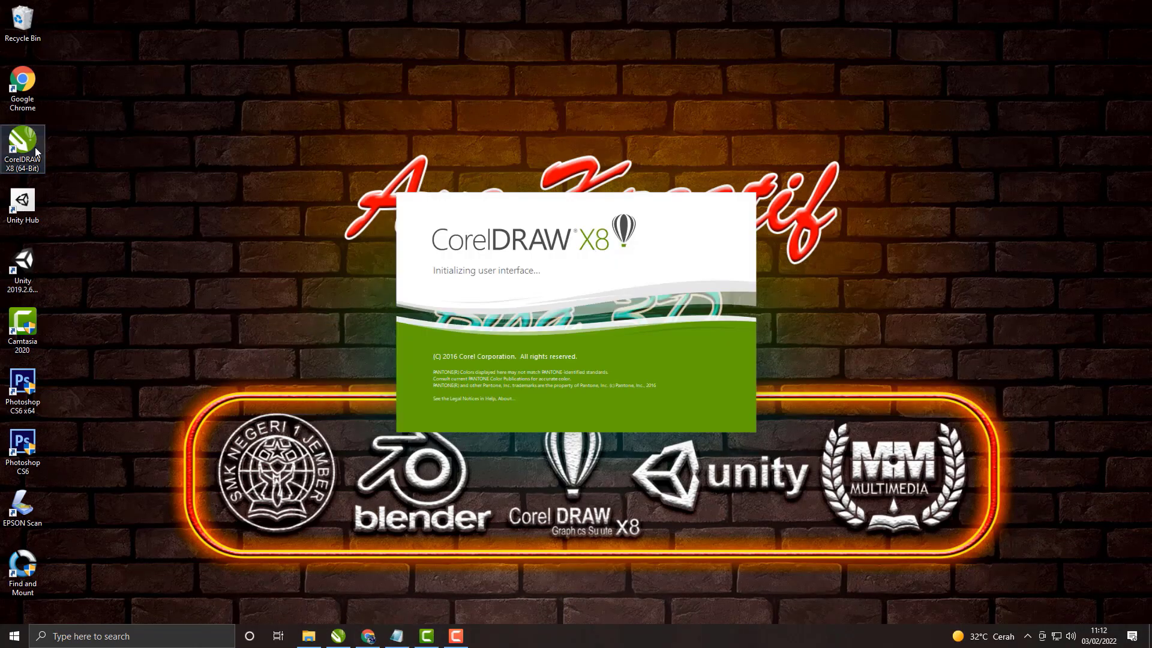
{"action": "mouse_move", "coordinate": [458, 641]}
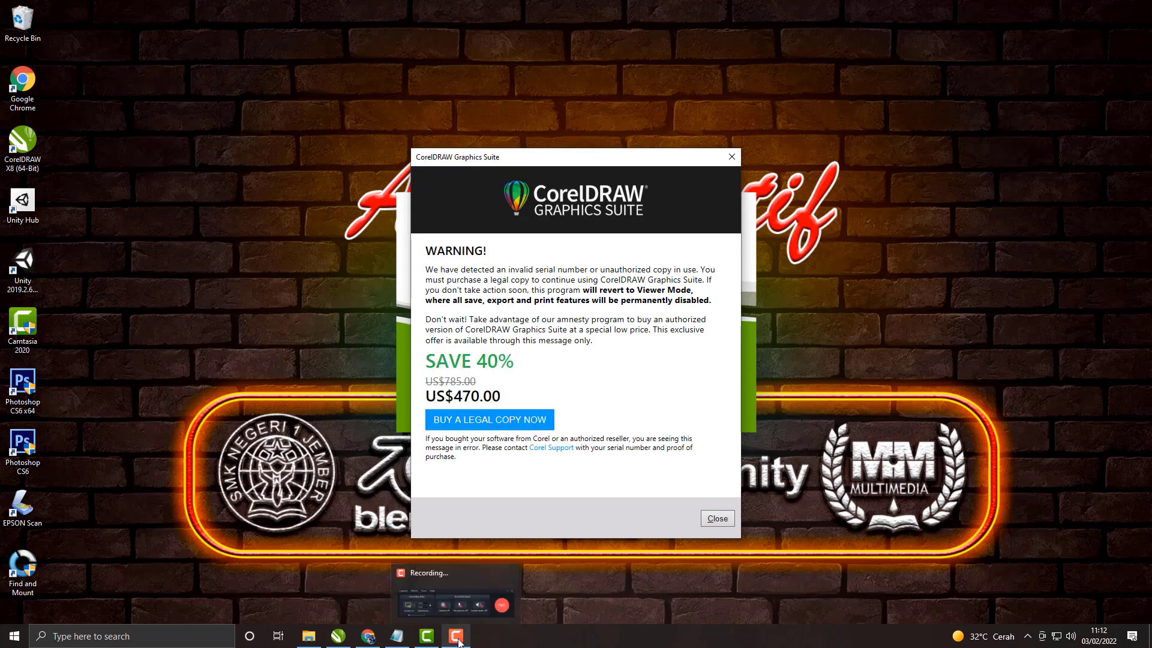
{"action": "left_click", "coordinate": [708, 517]}
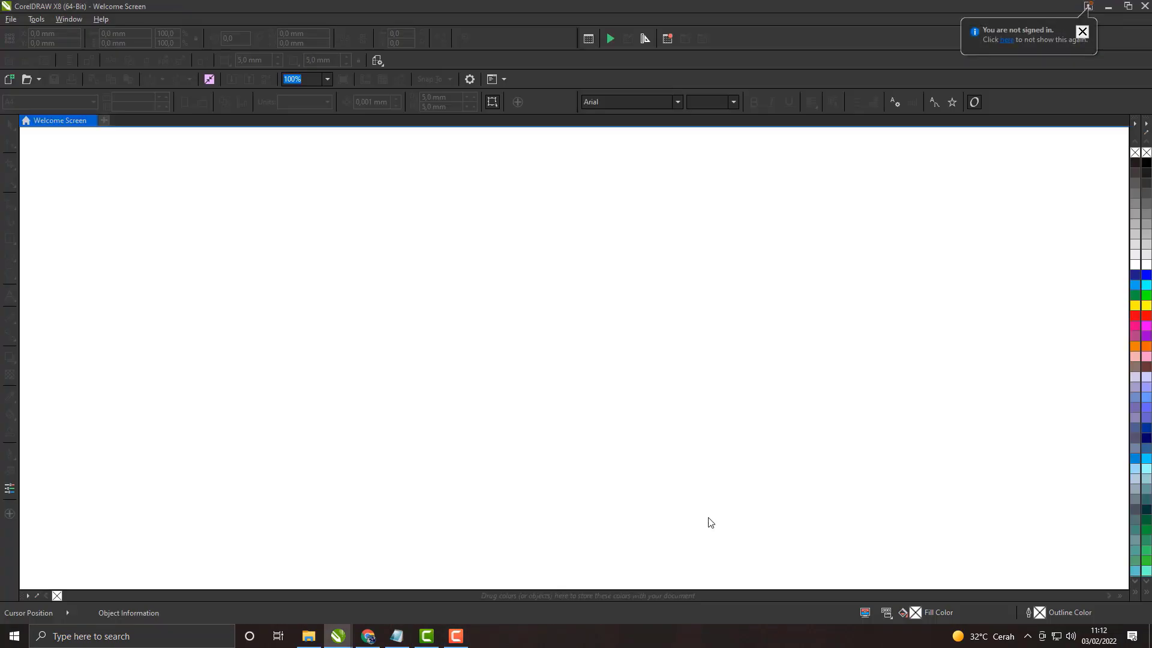
Step: Create a new A4 document named BERBURU KEPAH and set the page to landscape orientation
{"action": "left_click", "coordinate": [103, 120]}
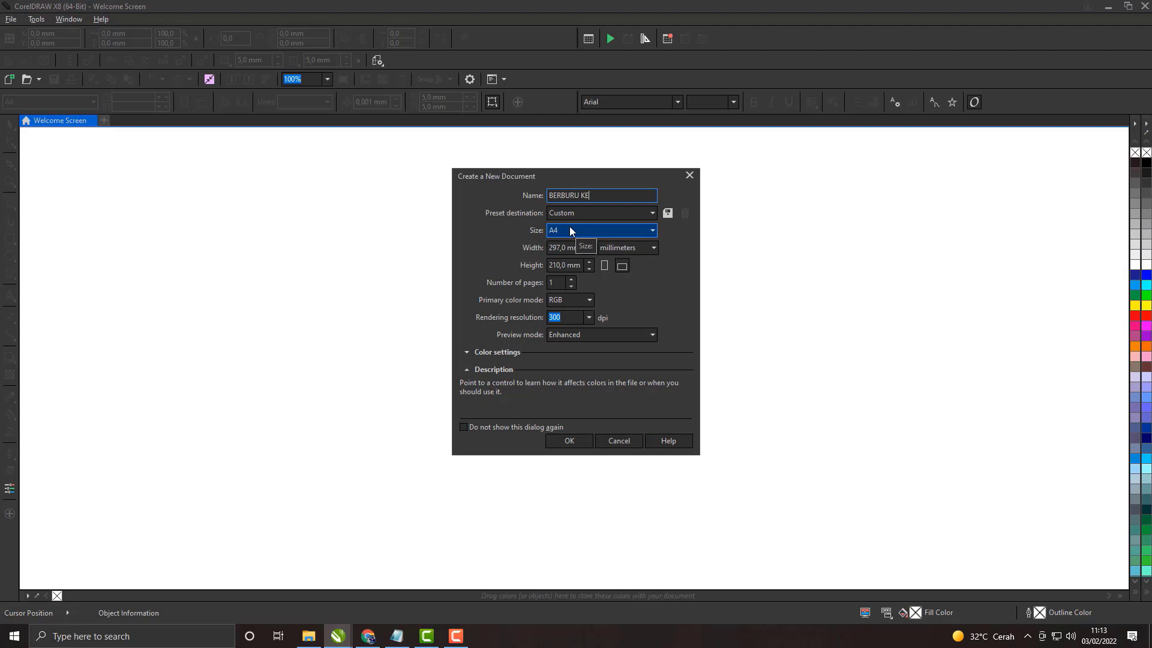
{"action": "left_click", "coordinate": [622, 265]}
{"action": "left_click", "coordinate": [584, 442]}
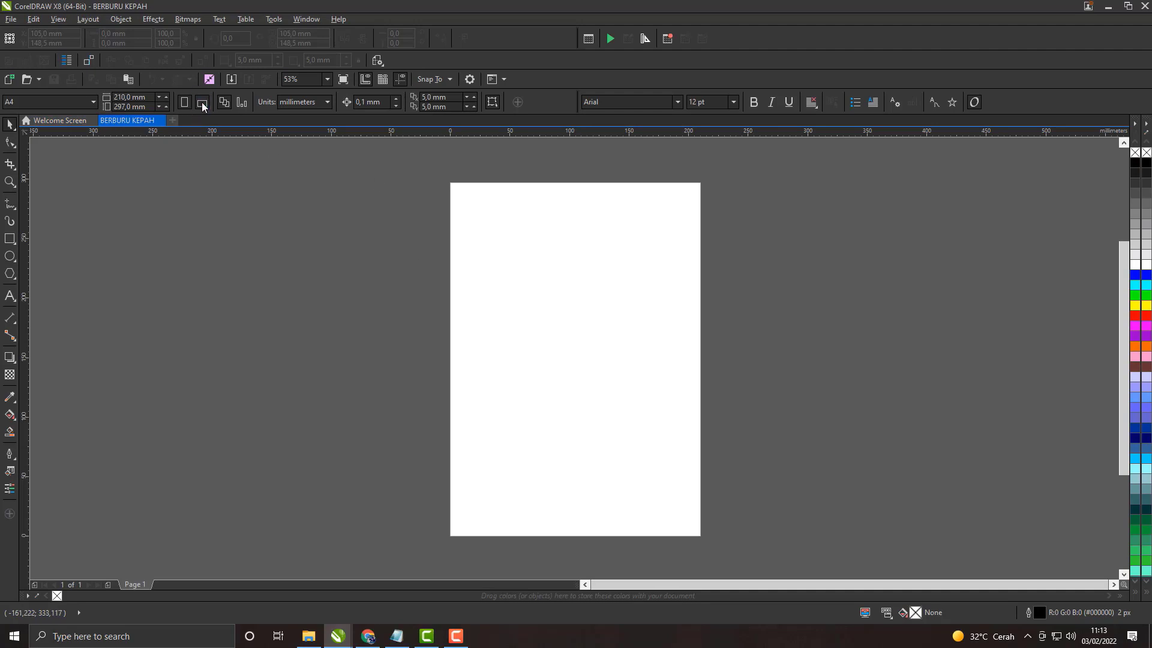
{"action": "left_click", "coordinate": [201, 102]}
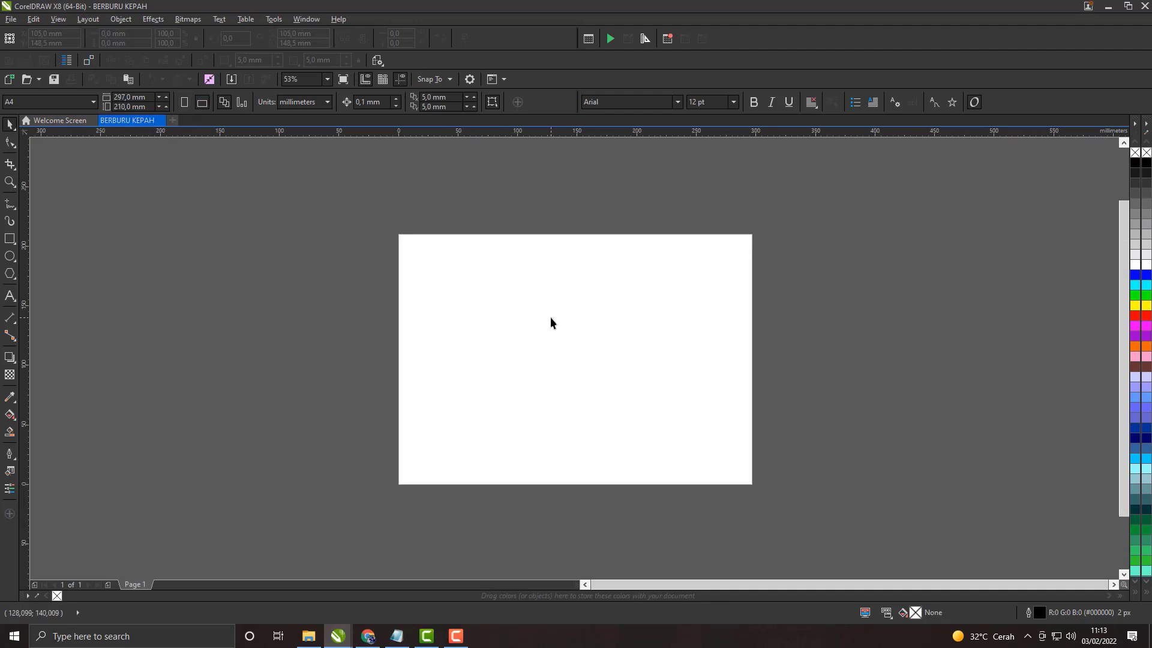
Step: Switch to Notepad and complete item 2 as "BUAT TEKS JUDUL YANG KALIAN INGINKAN, PILIH ICON Huruf A DI SAMPING KIRI UNTUK MENAMBAHKAN TEKSNYA"
{"action": "left_click", "coordinate": [397, 636]}
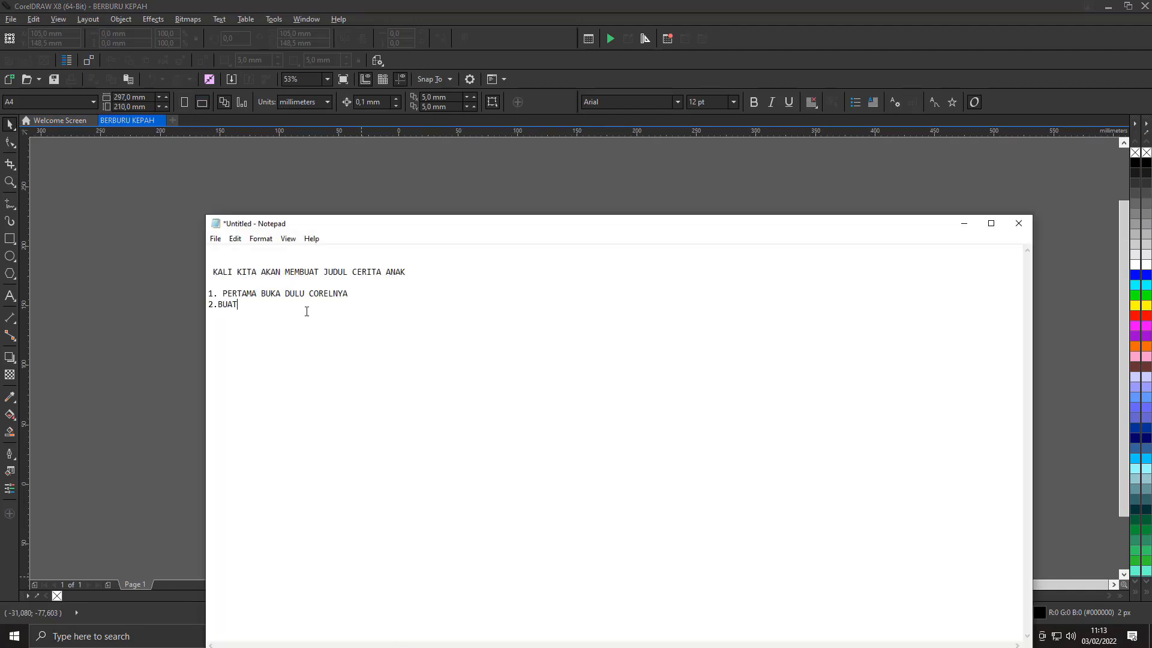
{"action": "type", "text": "JUDUL YANG KALIAN INGINKAN, PILIH ICON"}
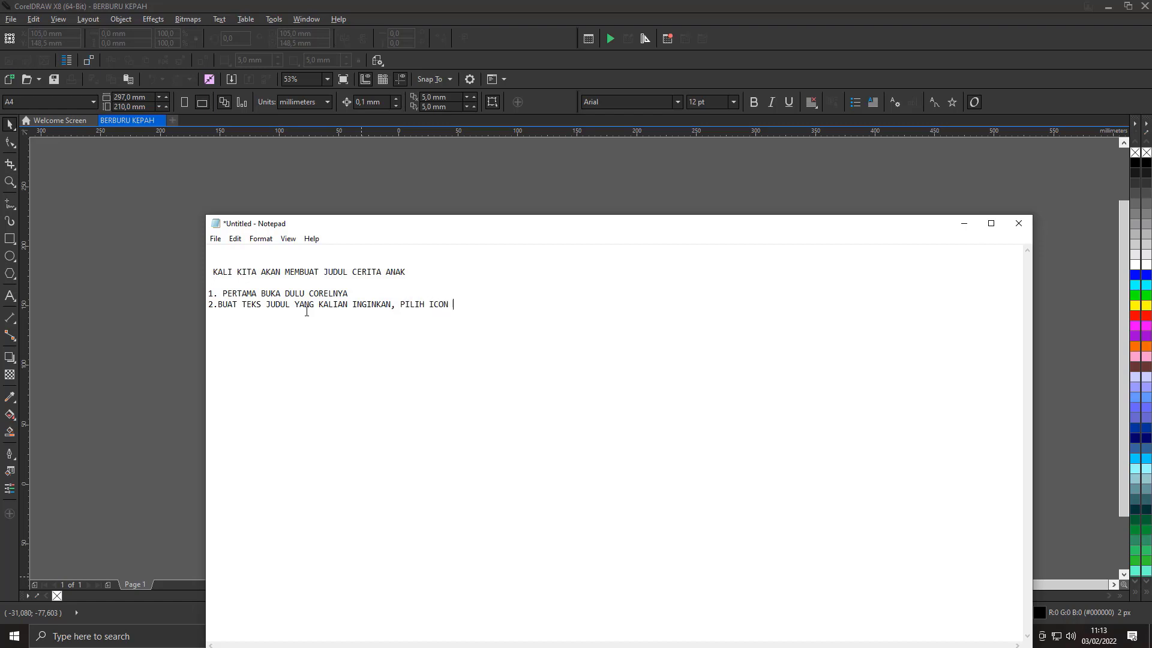
{"action": "type", "text": " hURUF"}
{"action": "key", "text": "BackSpace"}
{"action": "key", "text": "BackSpace"}
{"action": "key", "text": "BackSpace"}
{"action": "key", "text": "BackSpace"}
{"action": "key", "text": "BackSpace"}
{"action": "type", "text": "ING KIRI UNTUK MENAM"}
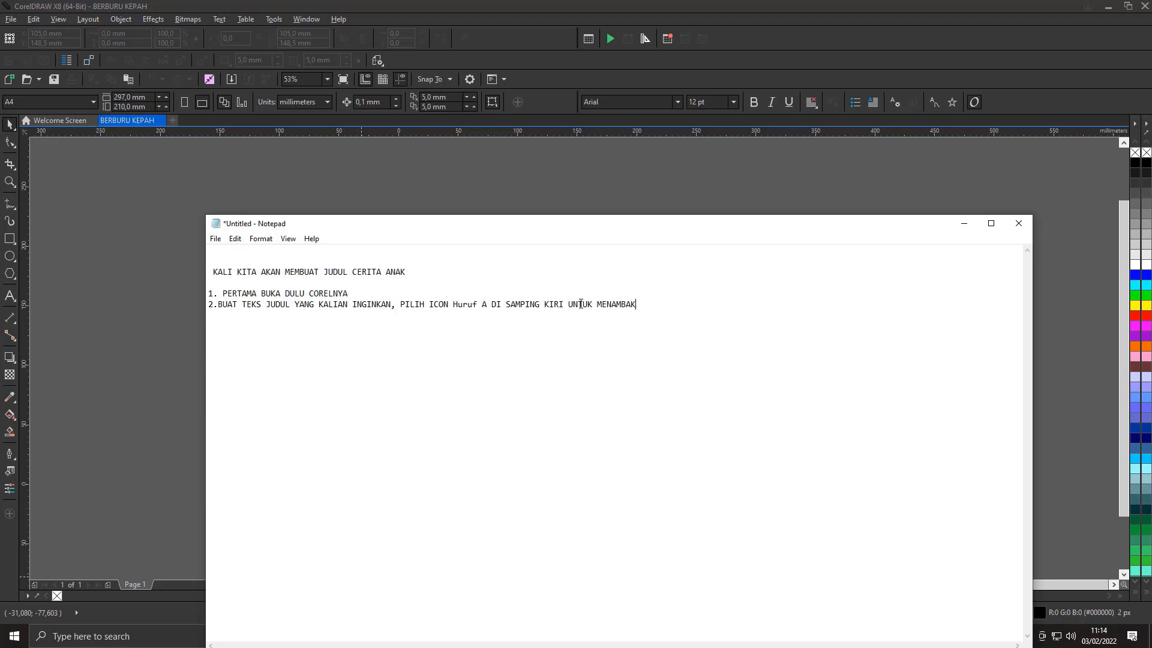
{"action": "type", "text": "BAHKAN TEKSNYA"}
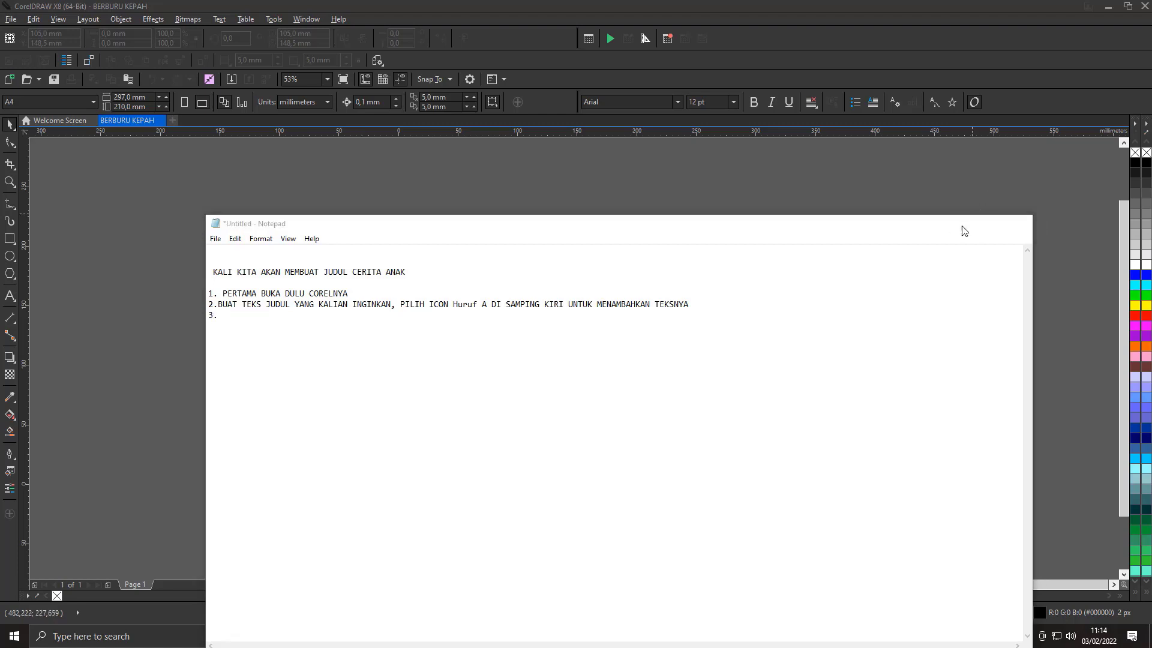
Step: Return to CorelDRAW and add the artistic text "Berburu" in the upper-left part of the page with the Text tool
{"action": "left_click", "coordinate": [964, 223]}
{"action": "left_click", "coordinate": [10, 295]}
{"action": "left_click", "coordinate": [461, 309]}
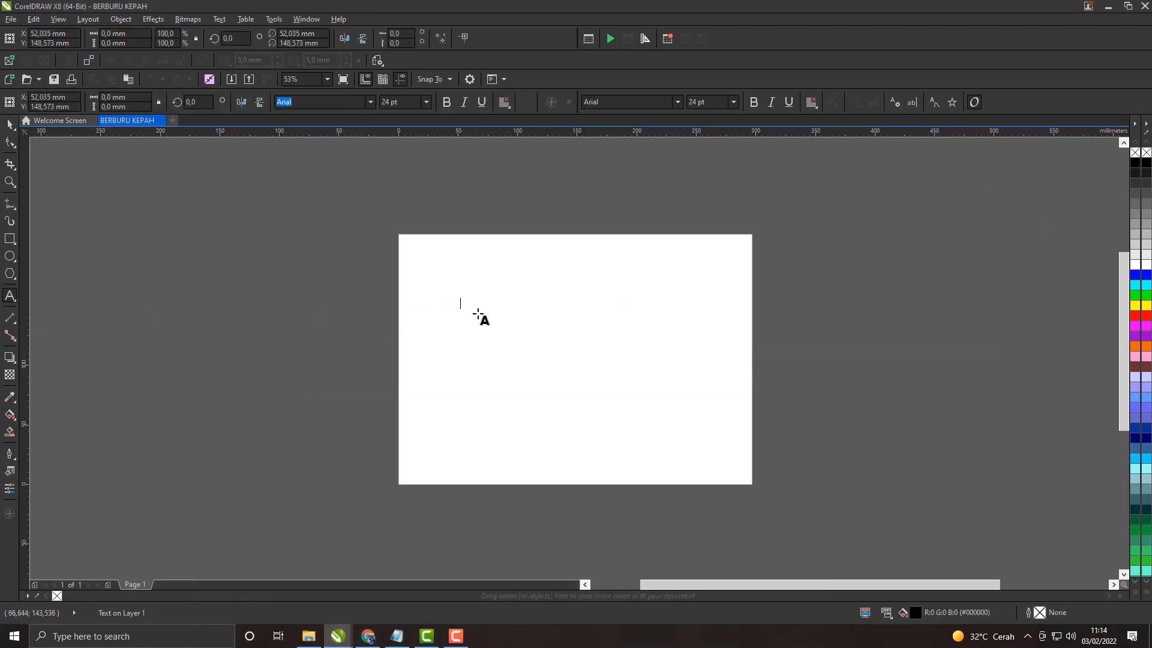
{"action": "scroll", "coordinate": [478, 313], "scroll_direction": "up", "scroll_amount": 2}
{"action": "type", "text": "B"}
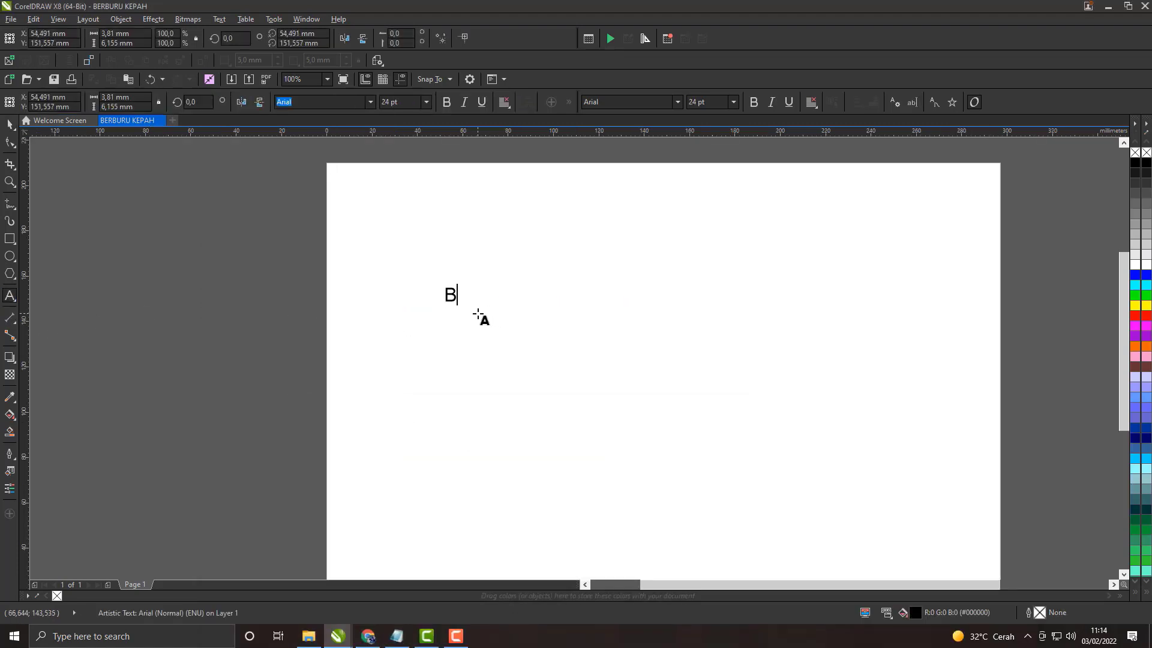
{"action": "type", "text": "e"}
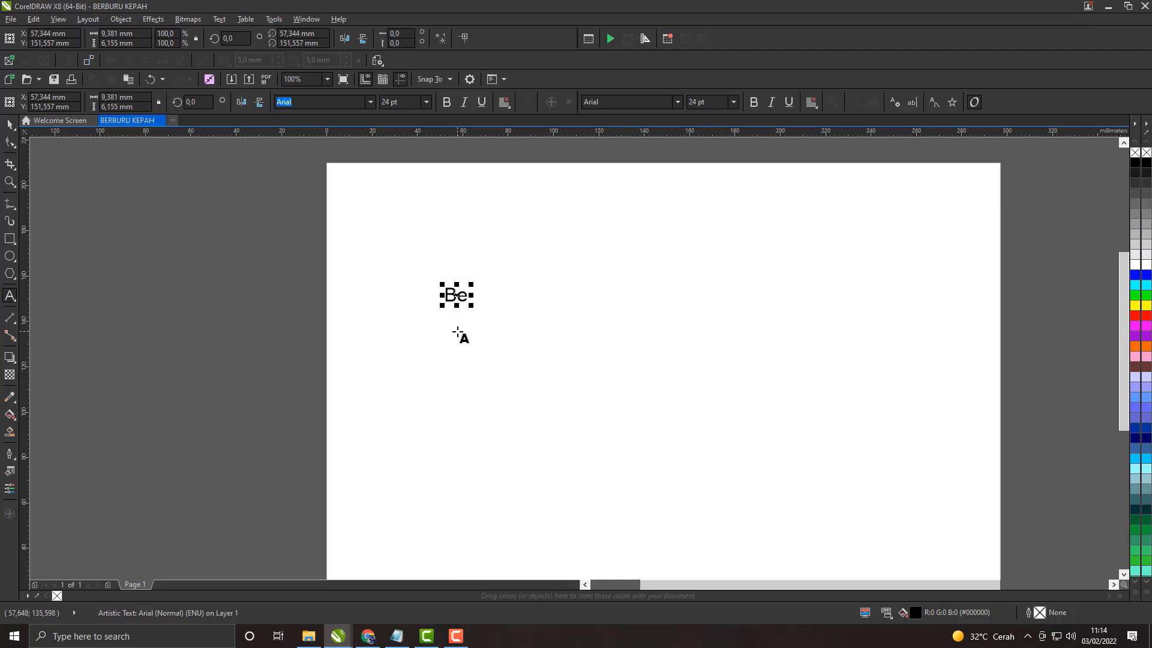
{"action": "type", "text": "rburu"}
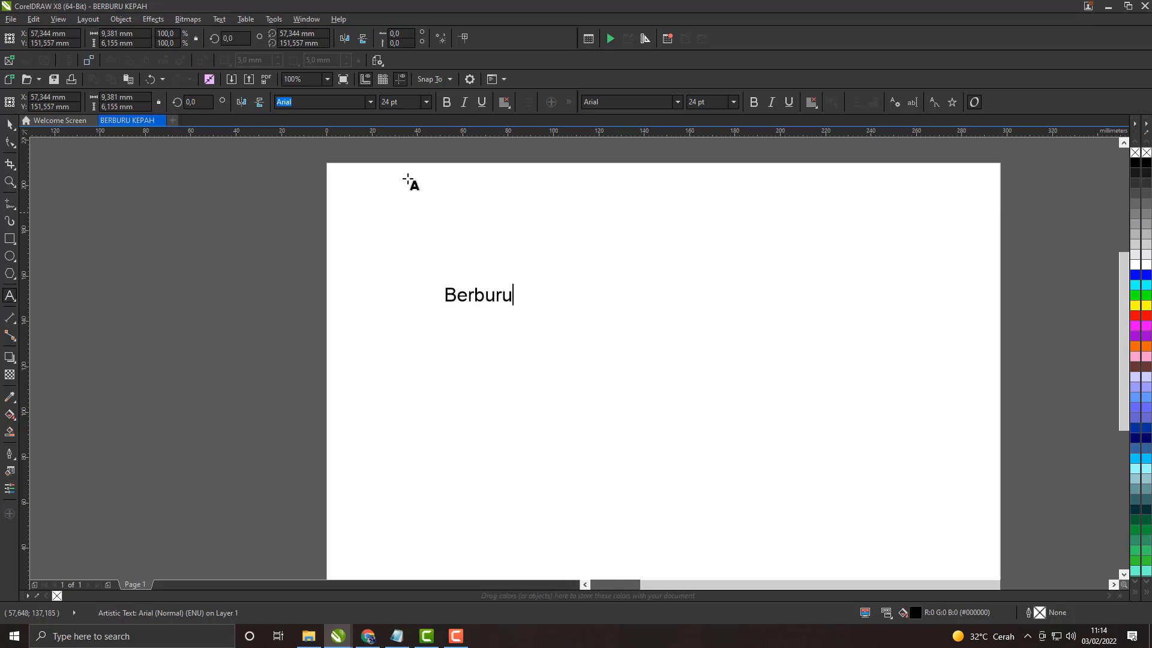
{"action": "scroll", "coordinate": [510, 300], "scroll_direction": "up", "scroll_amount": 4}
{"action": "scroll", "coordinate": [528, 322], "scroll_direction": "down", "scroll_amount": 1}
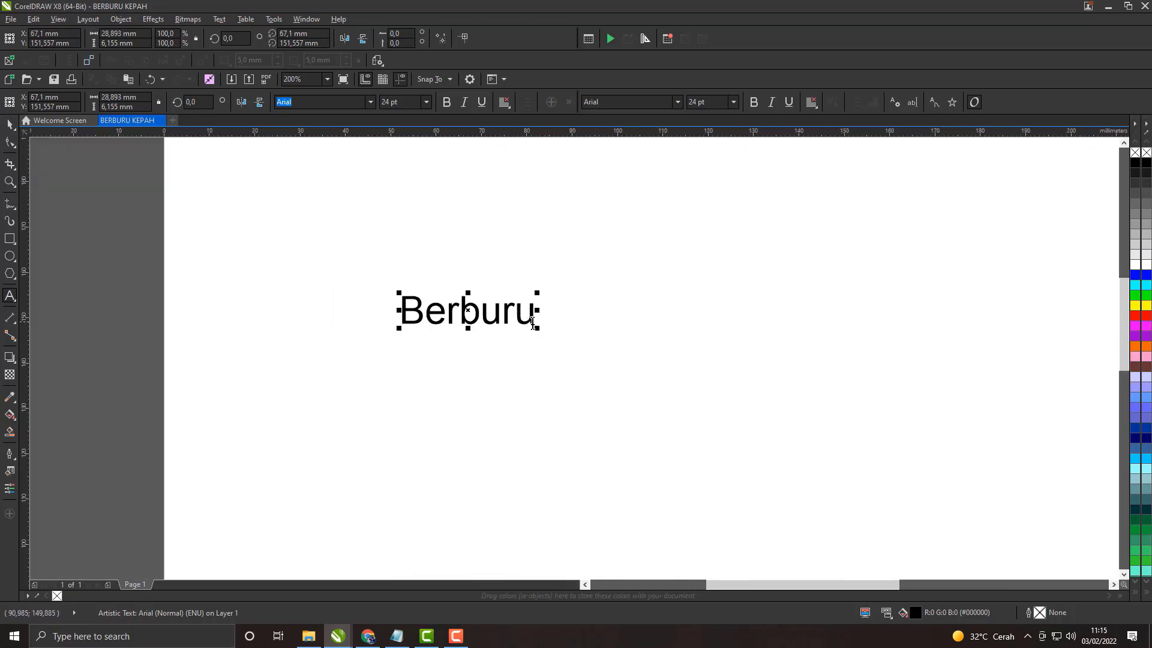
Step: Select all the letters of the Berburu text
{"action": "left_click_drag", "start_coordinate": [535, 322], "coordinate": [403, 329]}
{"action": "left_click", "coordinate": [430, 340]}
{"action": "left_click", "coordinate": [399, 313]}
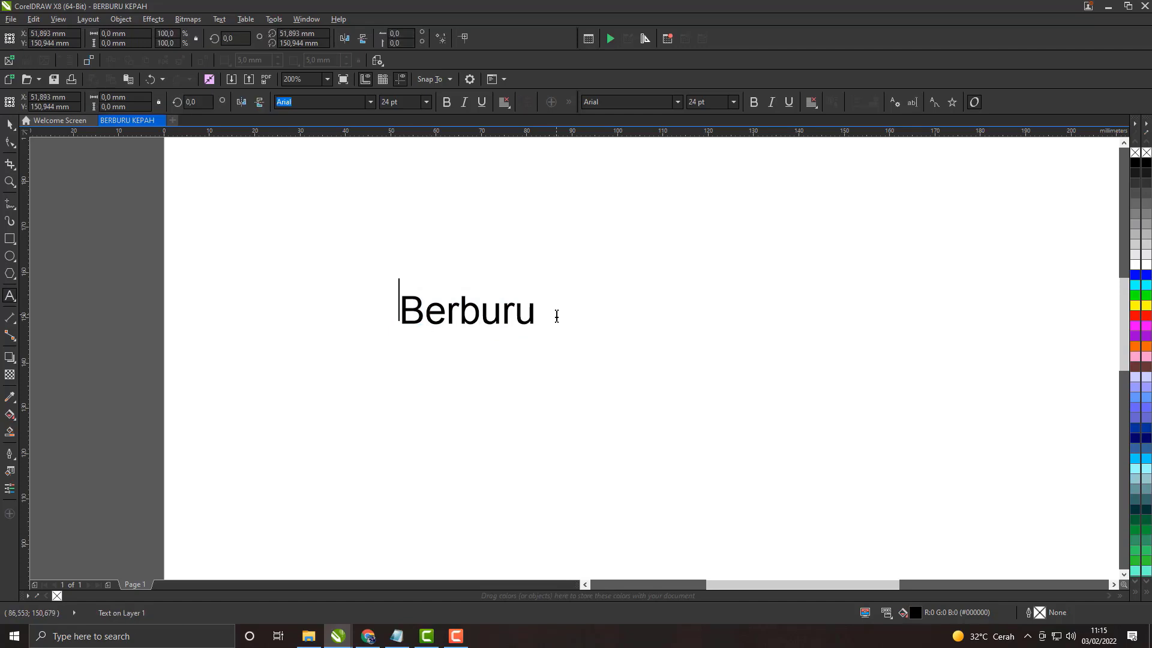
{"action": "left_click_drag", "start_coordinate": [537, 316], "coordinate": [384, 321]}
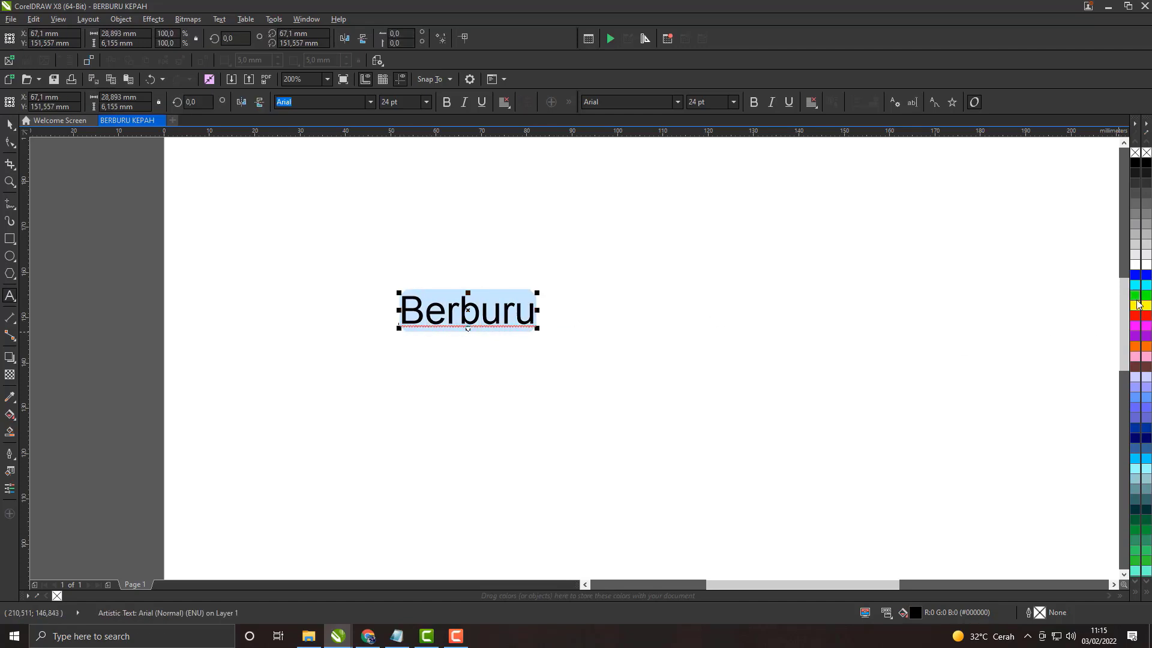
Step: Switch to Notepad and write the beginning of item 3 as "BERI WARNA PADA TEKSNYA , KLIK"
{"action": "left_click", "coordinate": [396, 636]}
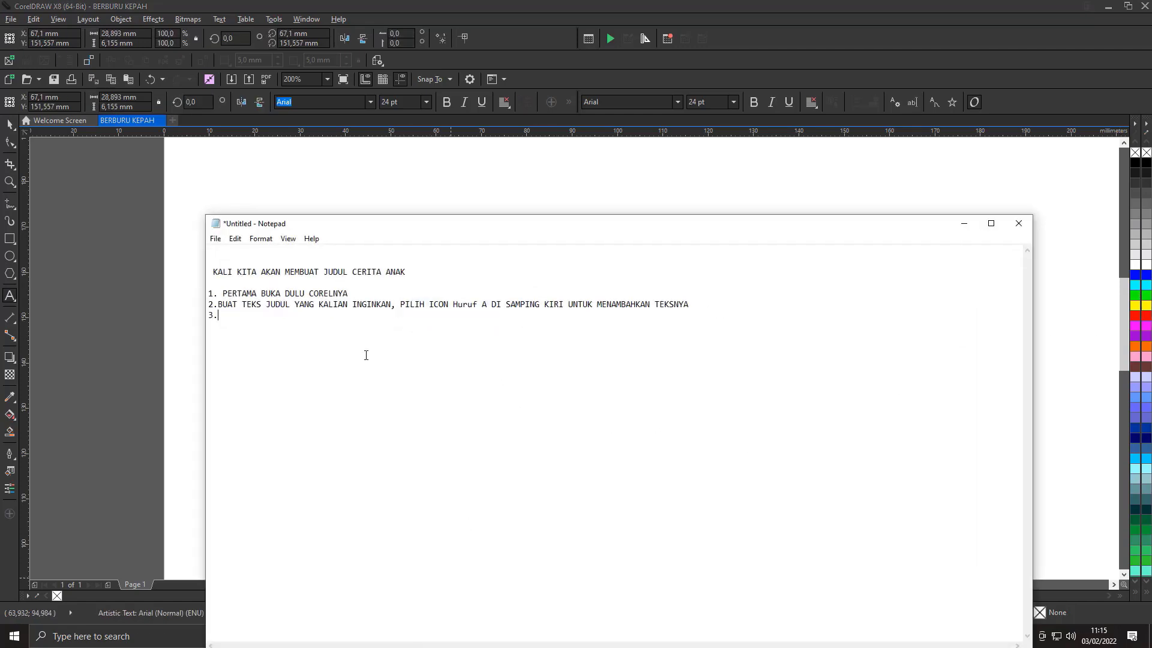
{"action": "key", "text": "BackSpace"}
{"action": "key", "text": "BackSpace"}
{"action": "key", "text": "BackSpace"}
{"action": "type", "text": "BERI WARNA PADA TEKSNYA , KLIK "}
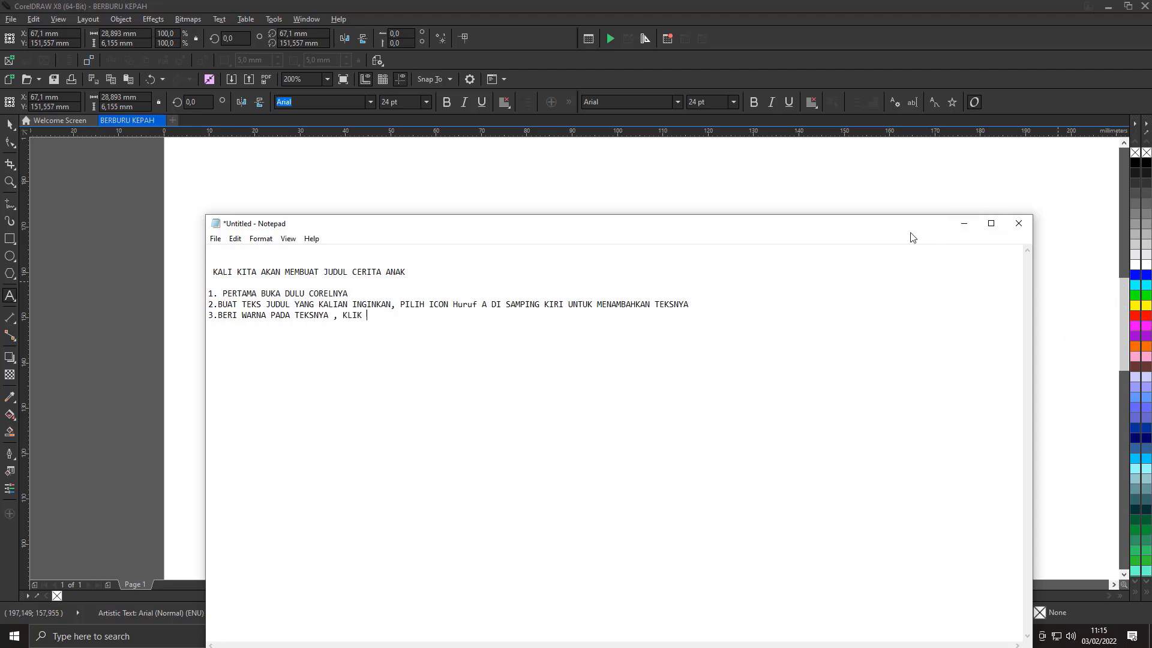
{"action": "type", "text": "KANAN"}
Step: Complete item 3 with "KANAN DI WARNA YANG KALIAN INGINKAN"
{"action": "key", "text": "BackSpace"}
{"action": "key", "text": "BackSpace"}
{"action": "key", "text": "BackSpace"}
{"action": "type", "text": "KAN"}
{"action": "type", "text": " DI WARNA YANG KALIAM"}
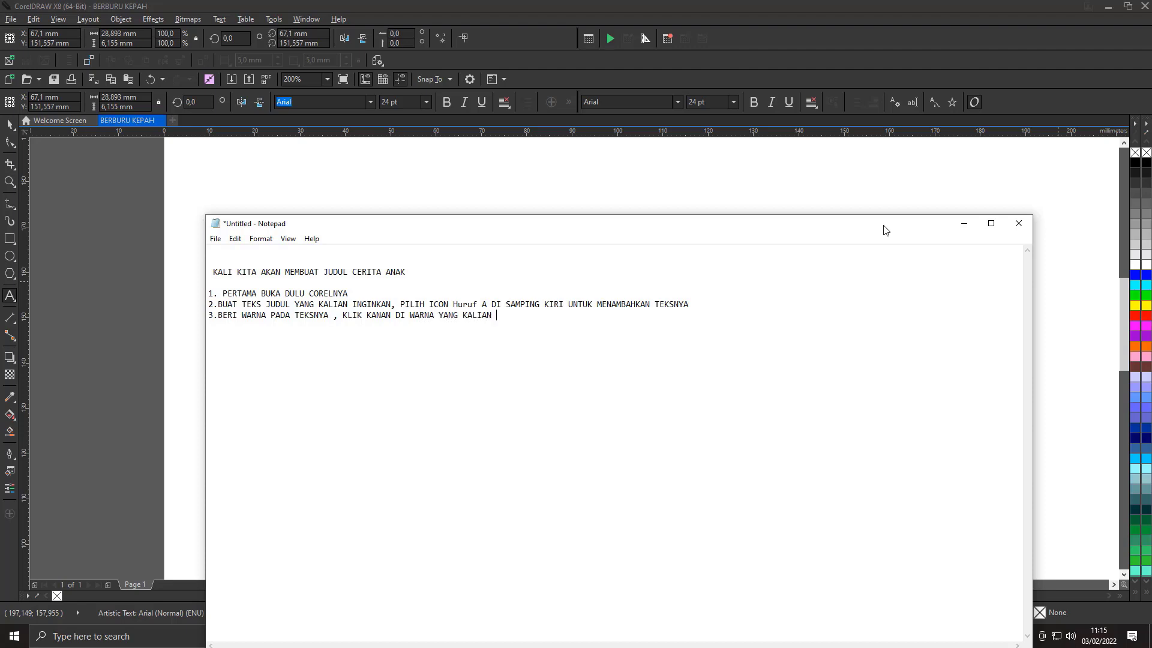
{"action": "type", "text": " INGINKAN"}
Step: Return to CorelDRAW and fill the selected Berburu text with orange
{"action": "left_click", "coordinate": [964, 223]}
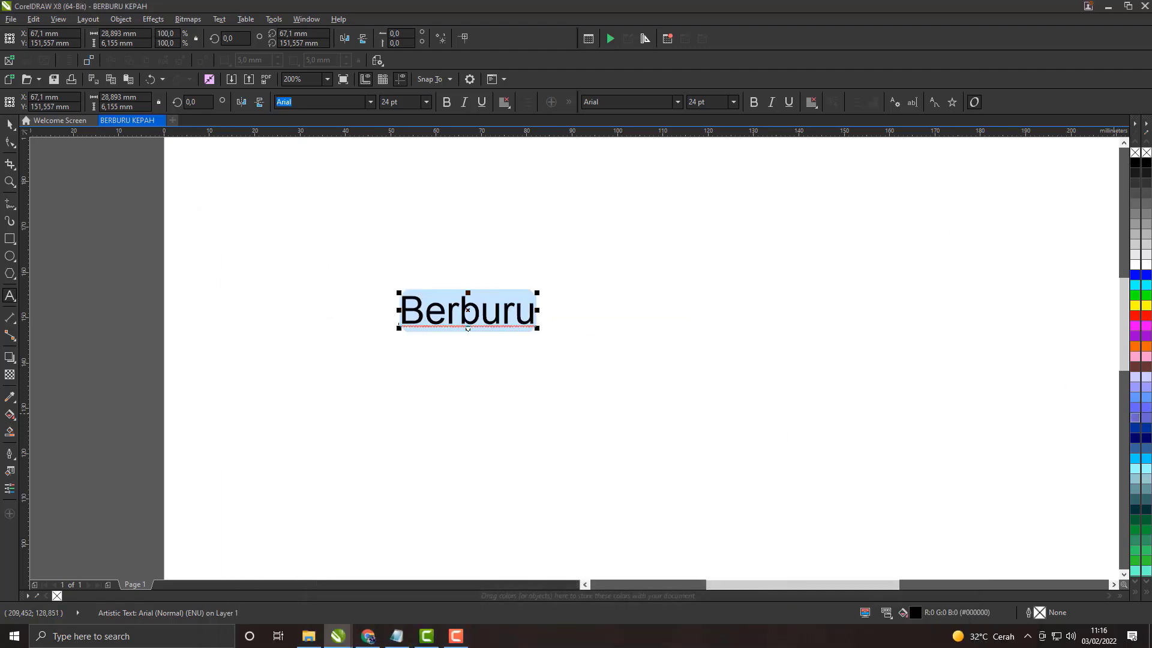
{"action": "left_click", "coordinate": [1139, 353]}
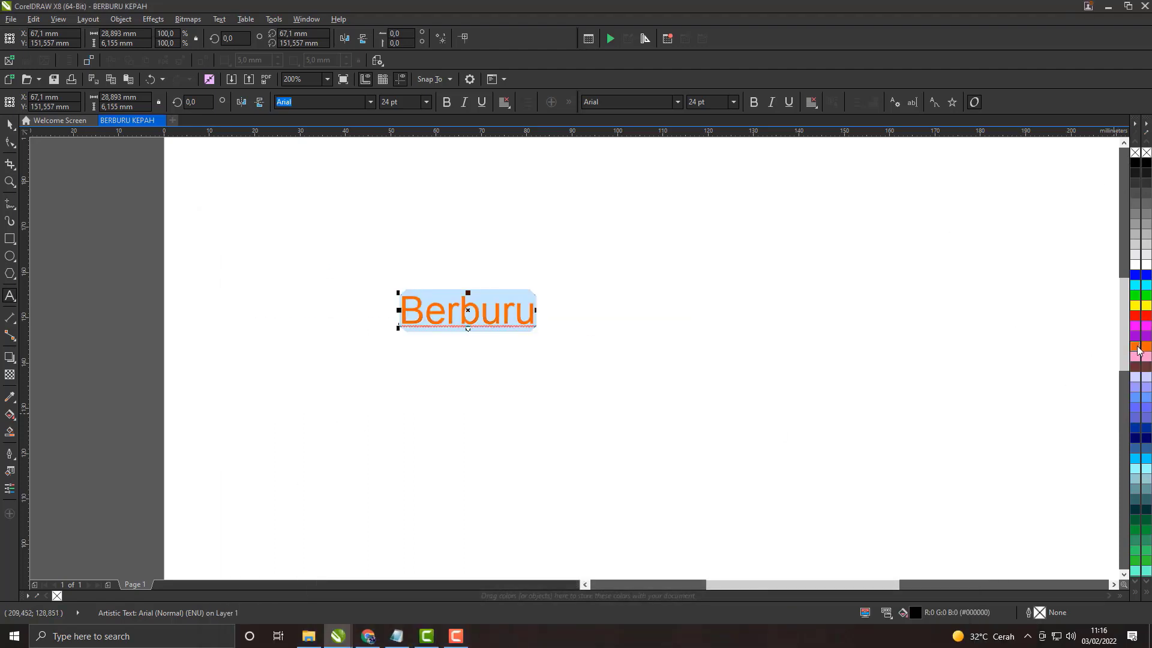
Step: Switch to Notepad and correct the word KANAN in item 3 to KIRI
{"action": "left_click", "coordinate": [396, 636]}
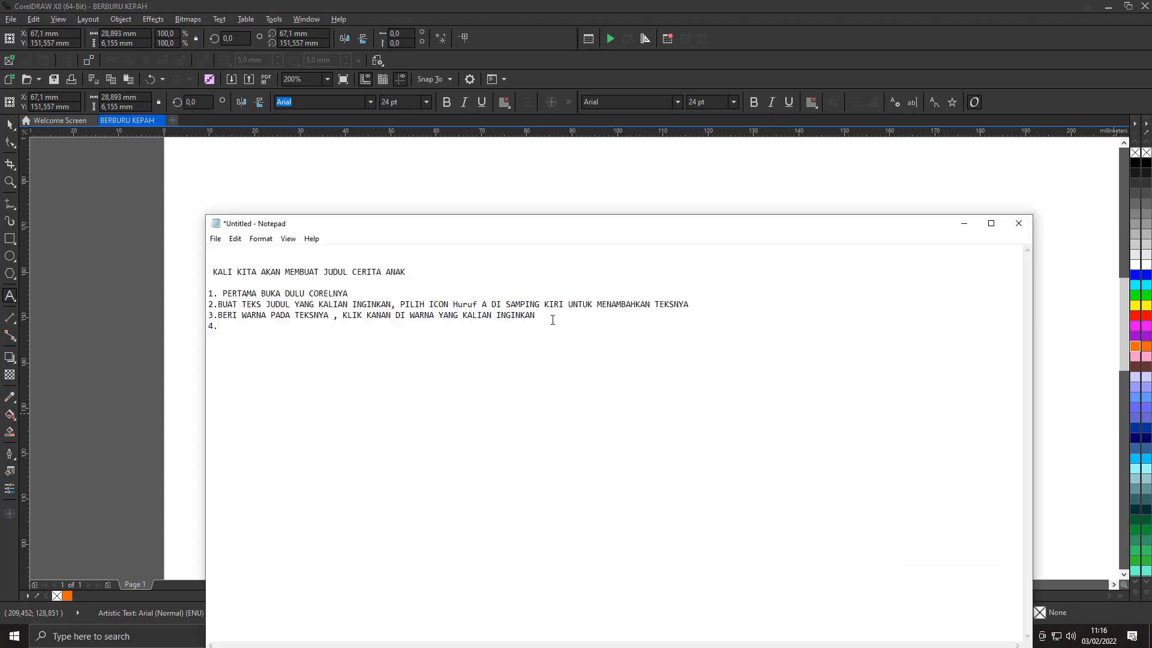
{"action": "mouse_move", "coordinate": [391, 319]}
{"action": "left_mouse_down"}
{"action": "mouse_move", "coordinate": [384, 329]}
{"action": "mouse_move", "coordinate": [373, 316]}
{"action": "left_mouse_up"}
{"action": "type", "text": "IRI"}
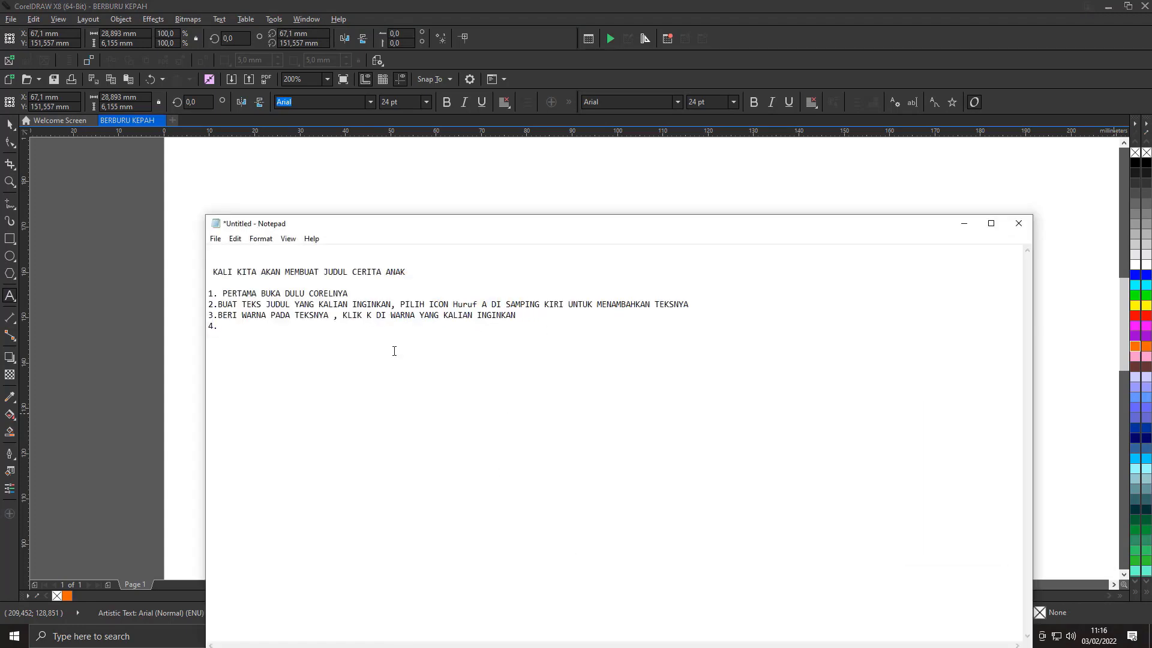
Step: Return to CorelDRAW and fill the selected Berburu text with red (#FF0000)
{"action": "left_click", "coordinate": [964, 223]}
{"action": "scroll", "coordinate": [557, 328], "scroll_direction": "up", "scroll_amount": 1}
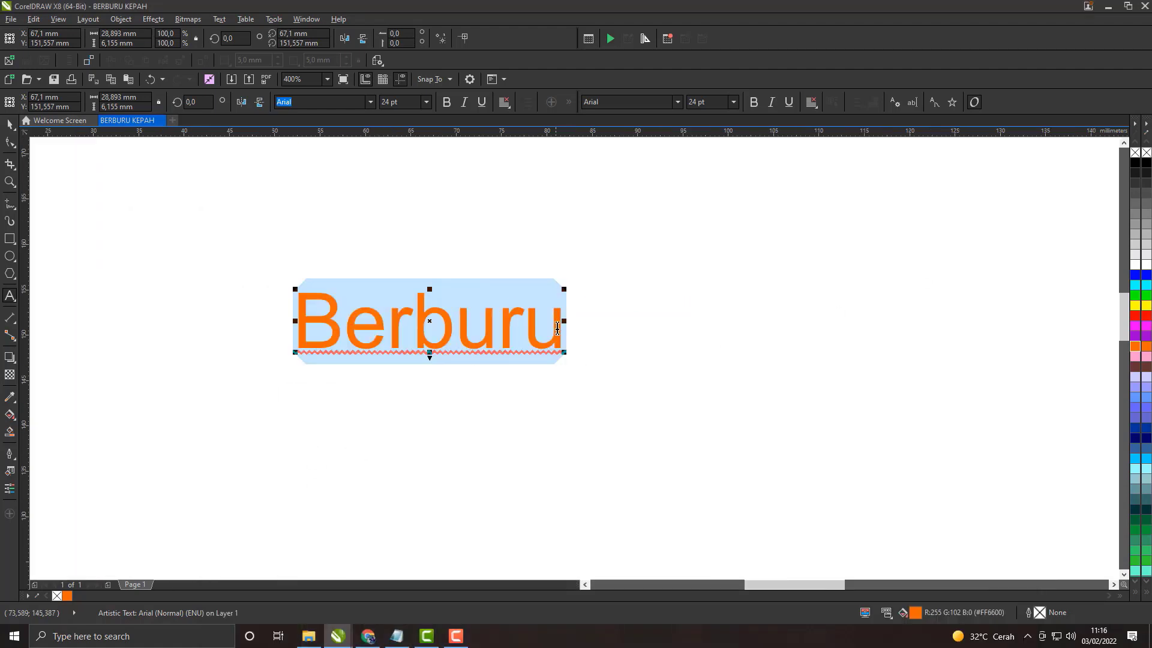
{"action": "left_click", "coordinate": [1135, 316]}
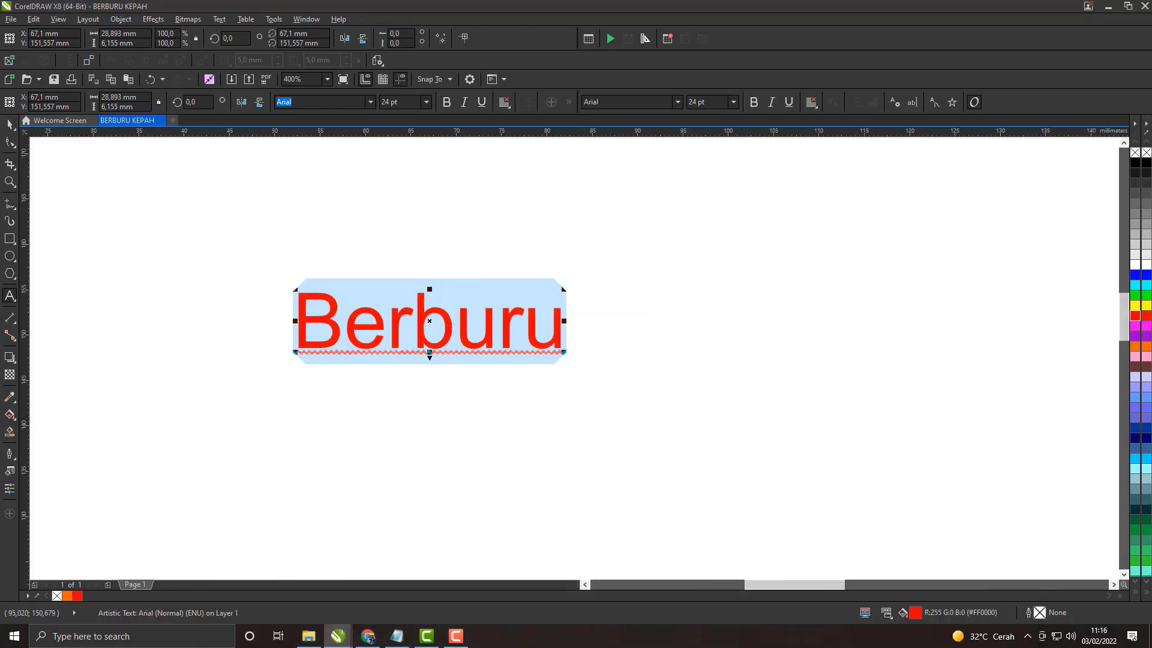
{"action": "key", "text": "F10"}
Step: Try the Tricky Jimmy font on the Berburu text, and set its font to Subscribe
{"action": "left_click", "coordinate": [370, 101]}
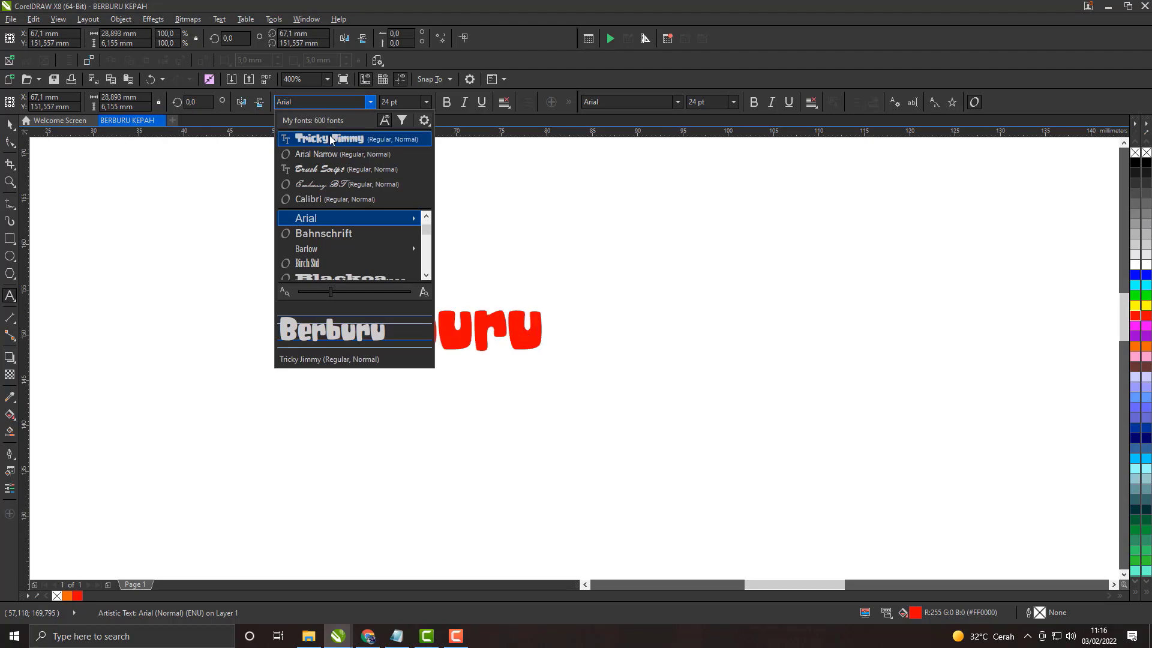
{"action": "left_click", "coordinate": [332, 139]}
{"action": "left_click", "coordinate": [370, 102]}
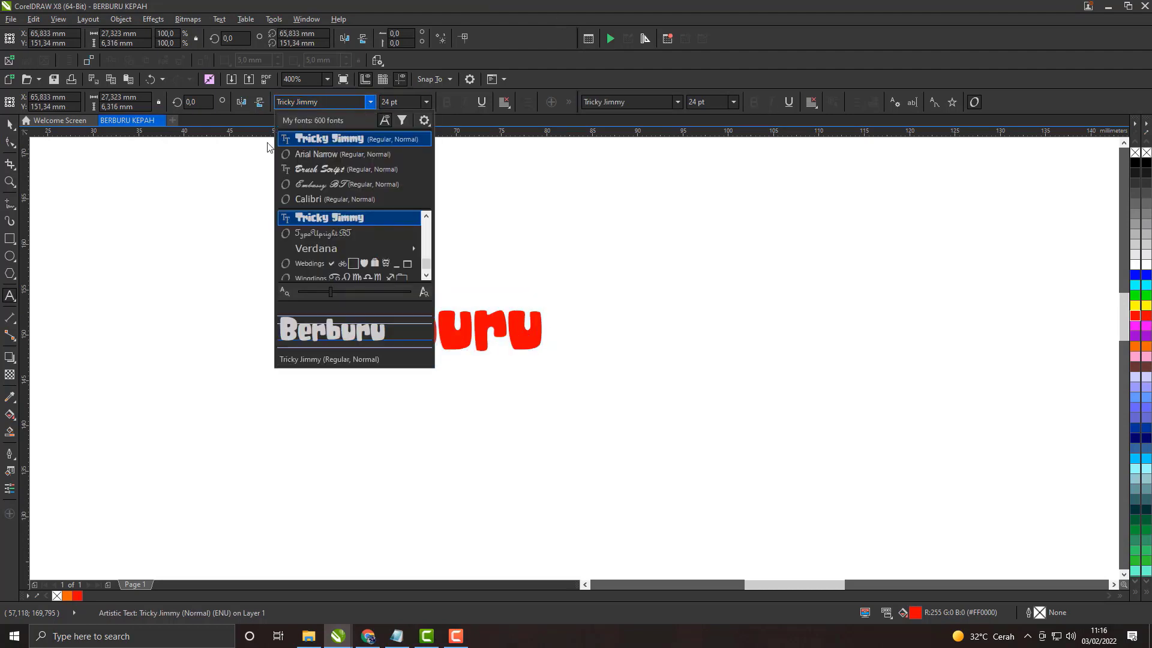
{"action": "left_click", "coordinate": [355, 101]}
{"action": "type", "text": "Subscribe"}
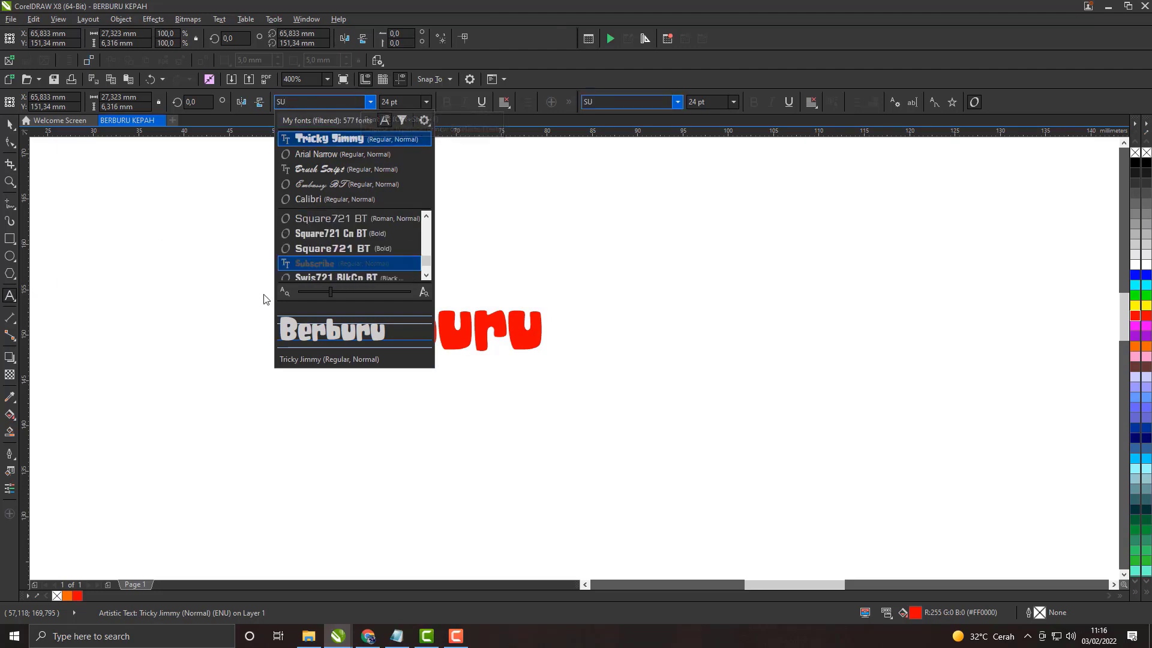
{"action": "key", "text": "Return"}
{"action": "scroll", "coordinate": [459, 330], "scroll_direction": "up", "scroll_amount": 1}
{"action": "scroll", "coordinate": [459, 331], "scroll_direction": "down", "scroll_amount": 1}
{"action": "scroll", "coordinate": [523, 348], "scroll_direction": "up", "scroll_amount": 1}
{"action": "scroll", "coordinate": [532, 335], "scroll_direction": "down", "scroll_amount": 1}
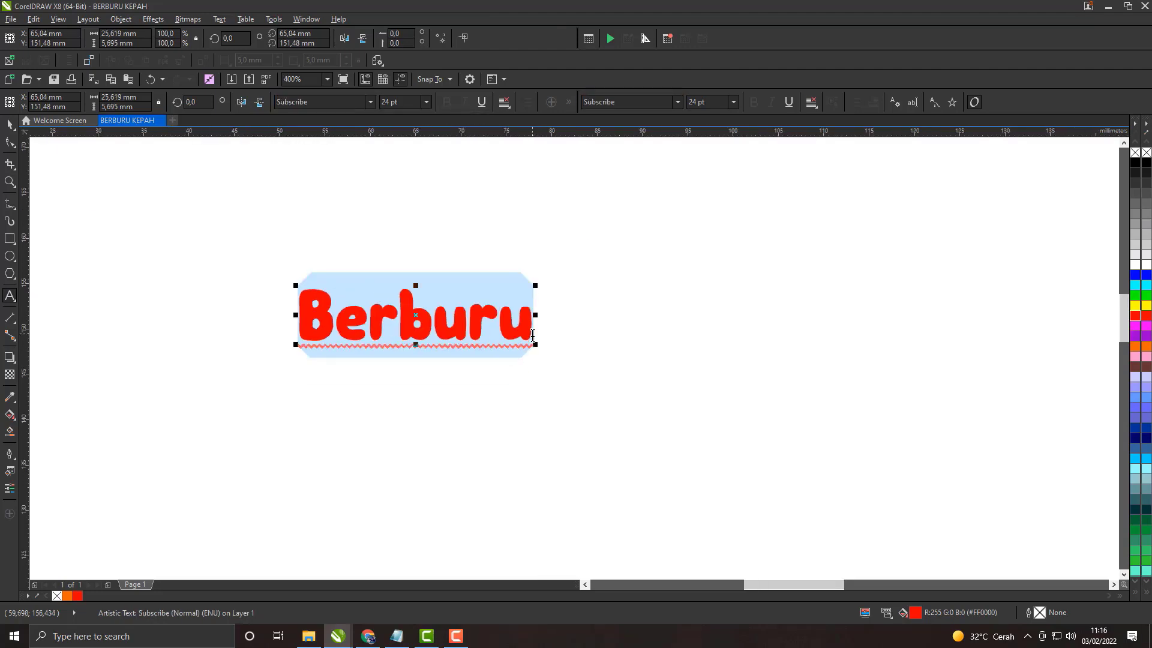
Step: Leave letter editing and select the whole Berburu text object with the Pick tool
{"action": "left_click", "coordinate": [533, 334]}
{"action": "left_click", "coordinate": [589, 337]}
{"action": "left_click", "coordinate": [530, 326]}
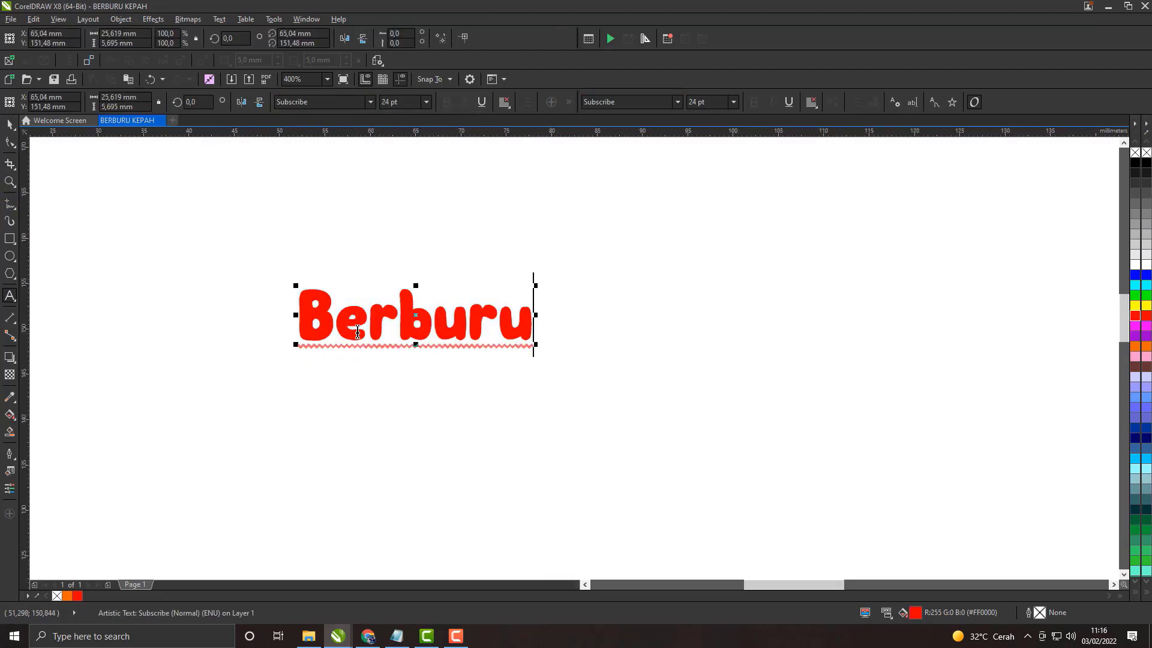
{"action": "left_click", "coordinate": [17, 126]}
{"action": "left_click", "coordinate": [423, 441]}
{"action": "left_click", "coordinate": [430, 327]}
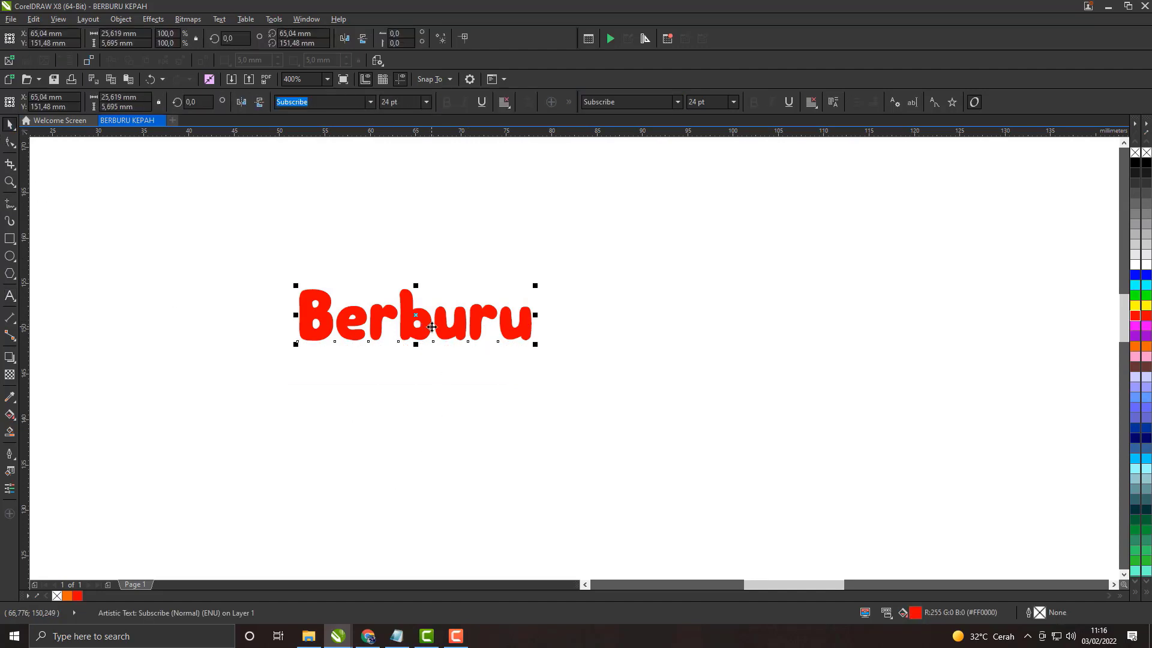
Step: Duplicate the red Berburu text and place the copy below the original
{"action": "right_click", "coordinate": [431, 326]}
{"action": "left_click", "coordinate": [463, 441]}
{"action": "right_click", "coordinate": [453, 372]}
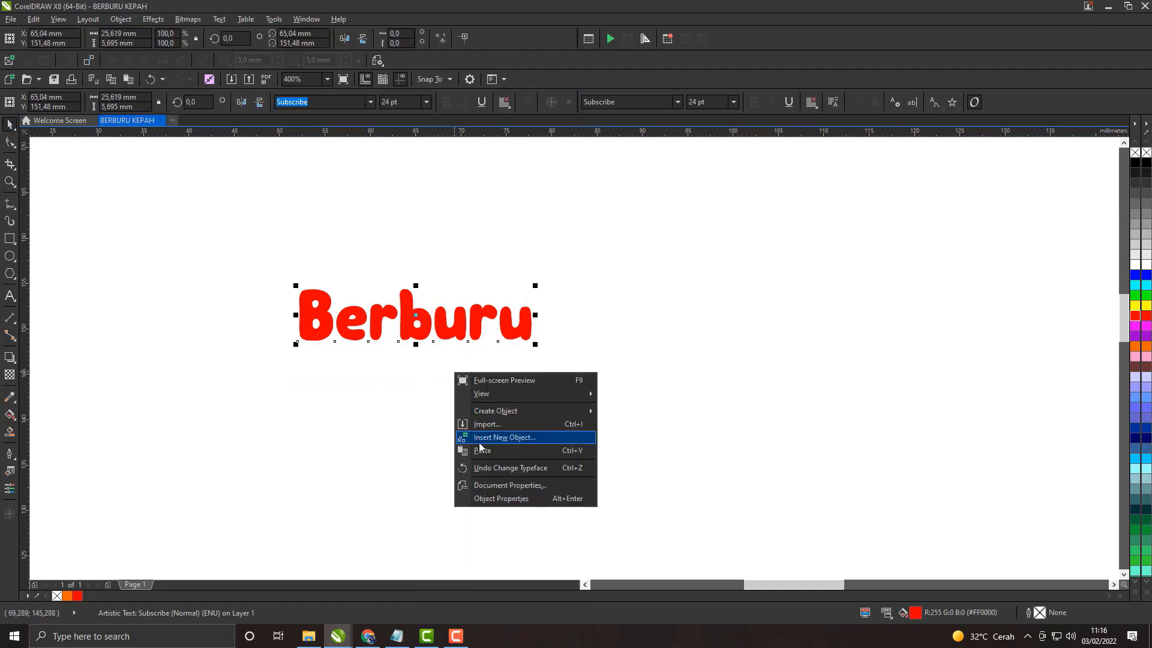
{"action": "left_click", "coordinate": [465, 441]}
{"action": "left_click_drag", "start_coordinate": [423, 328], "coordinate": [382, 436]}
Step: Replace the wording of the lower Berburu copy with Kepah
{"action": "key", "text": "F8"}
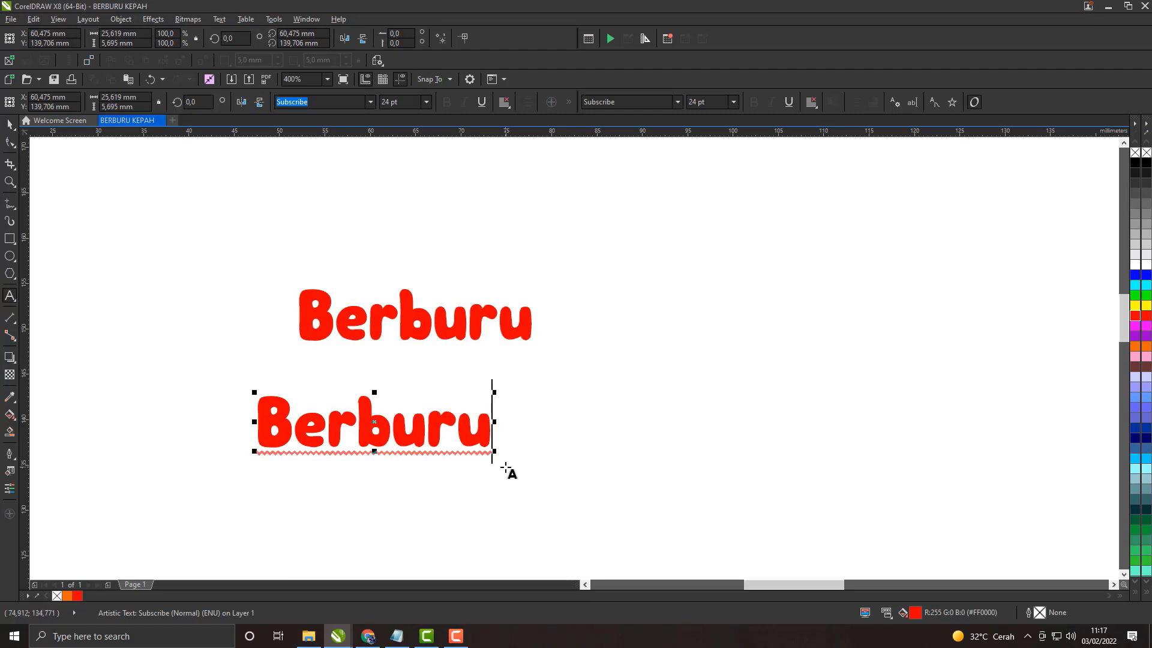
{"action": "key", "text": "BackSpace"}
{"action": "key", "text": "BackSpace"}
{"action": "key", "text": "BackSpace"}
{"action": "key", "text": "BackSpace"}
{"action": "key", "text": "BackSpace"}
{"action": "key", "text": "BackSpace"}
{"action": "key", "text": "BackSpace"}
{"action": "type", "text": "k"}
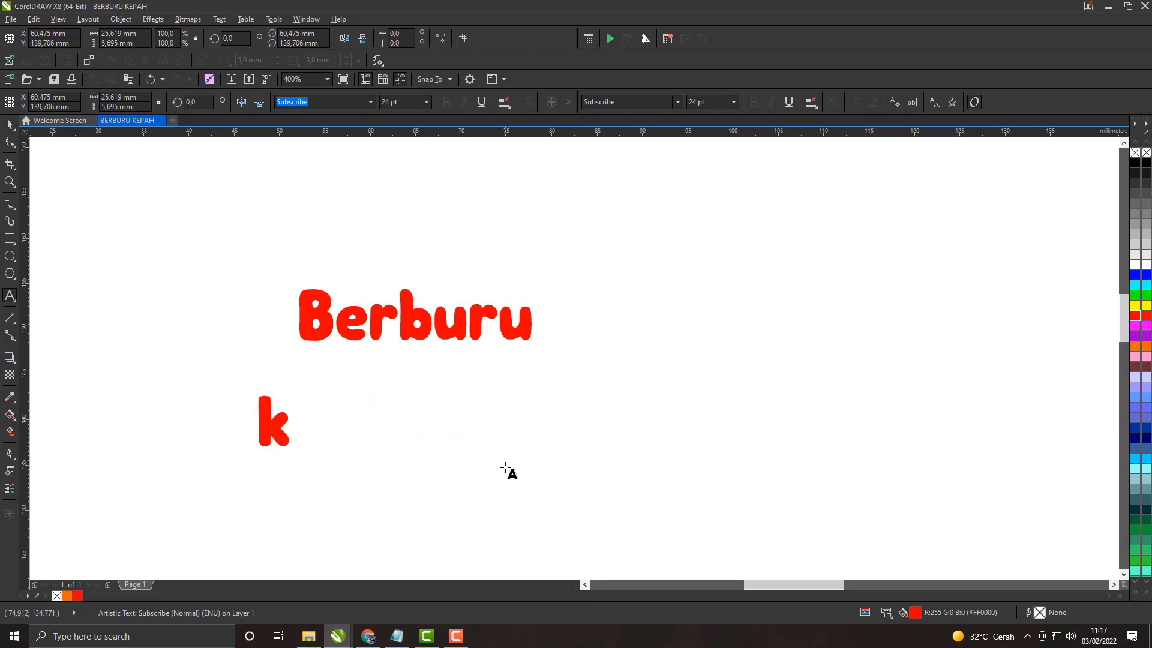
{"action": "key", "text": "BackSpace"}
{"action": "type", "text": "K"}
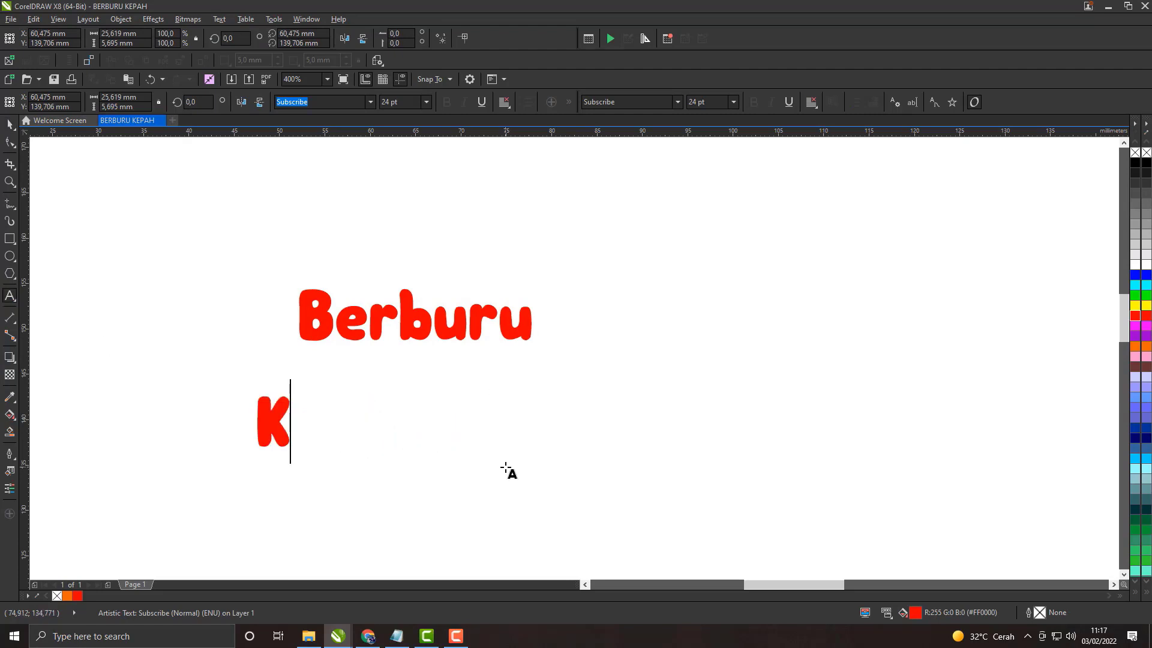
{"action": "type", "text": "epah"}
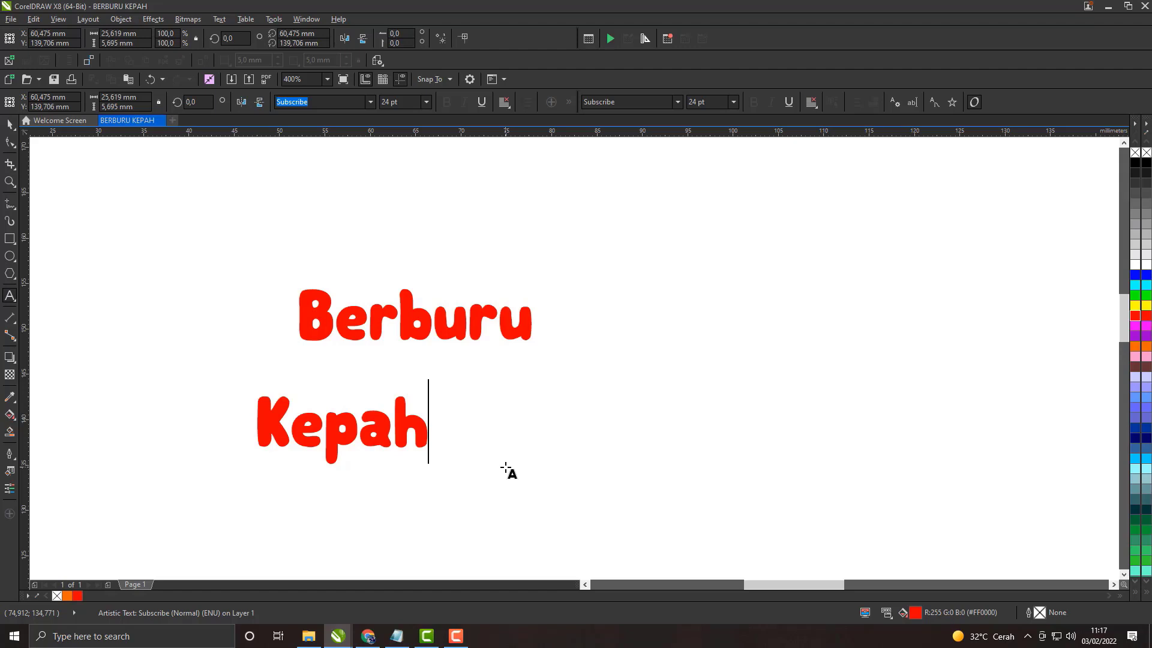
Step: Move the Kepah text directly beneath Berburu and centre the two words horizontally on each other
{"action": "left_click", "coordinate": [10, 124]}
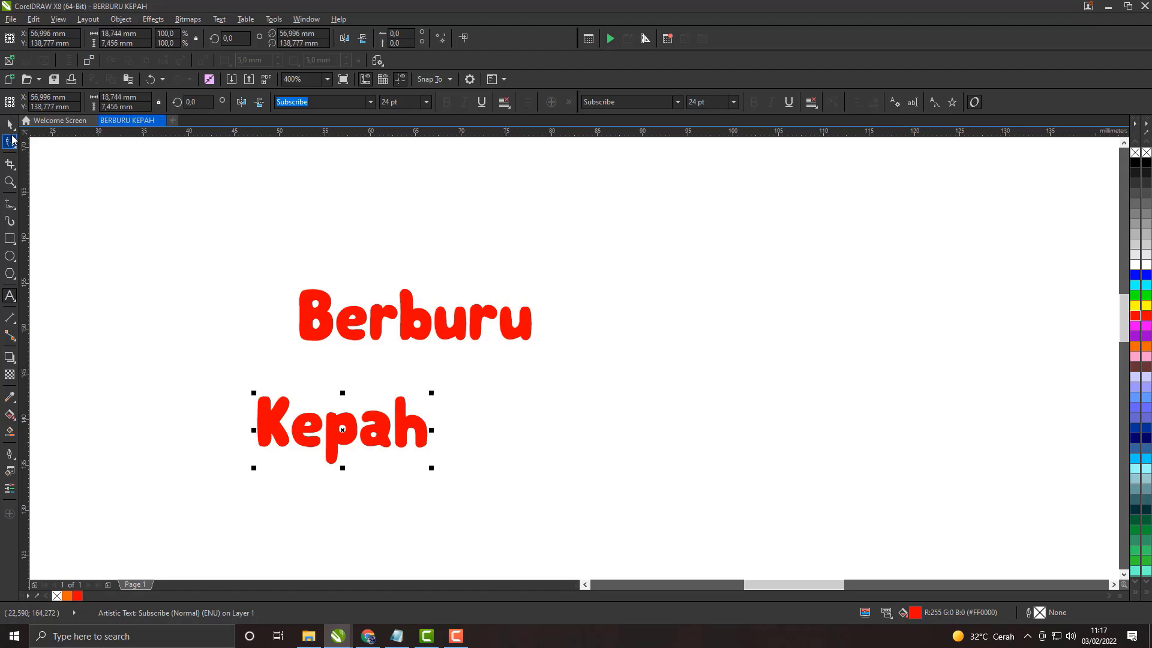
{"action": "left_click_drag", "start_coordinate": [342, 435], "coordinate": [413, 383]}
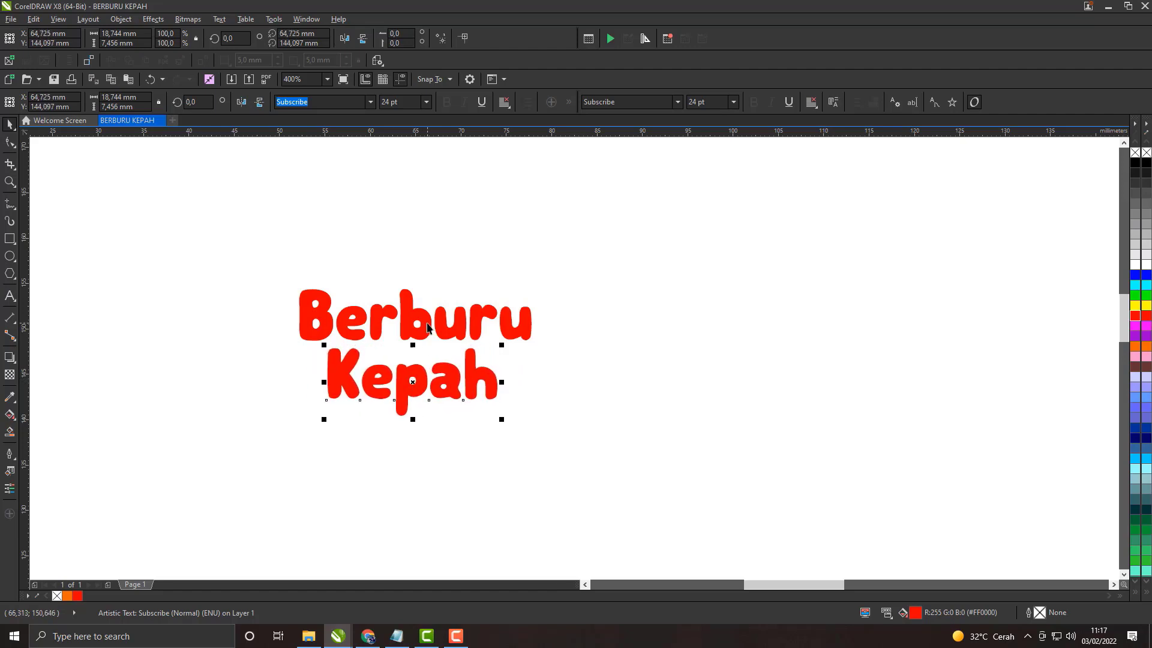
{"action": "left_click", "coordinate": [427, 325], "text": "shift"}
{"action": "key", "text": "c"}
{"action": "key", "text": "e"}
{"action": "key", "text": "ctrl+z"}
{"action": "left_click", "coordinate": [477, 422]}
{"action": "left_click", "coordinate": [445, 380]}
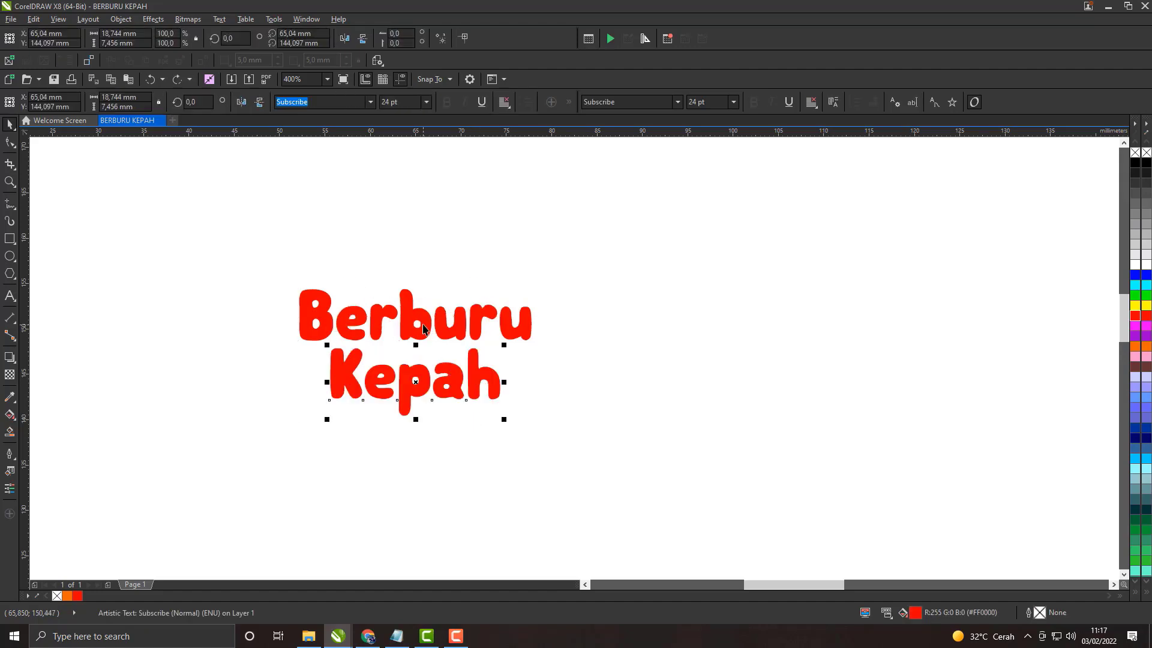
{"action": "left_click", "coordinate": [423, 328], "text": "shift"}
{"action": "key", "text": "e"}
{"action": "key", "text": "ctrl+z"}
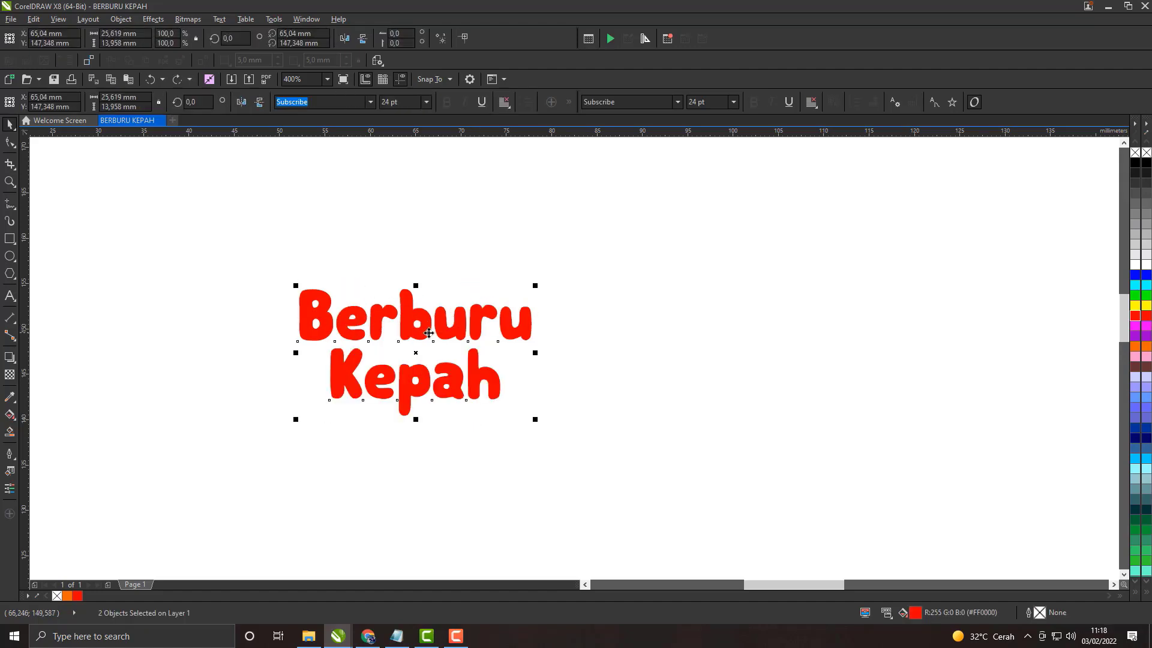
{"action": "key", "text": "c"}
{"action": "left_click", "coordinate": [471, 422]}
Step: Try a dark teal fill (#003333) and a bright green fill on the Kepah text
{"action": "scroll", "coordinate": [454, 382], "scroll_direction": "up", "scroll_amount": 1}
{"action": "left_click", "coordinate": [456, 383]}
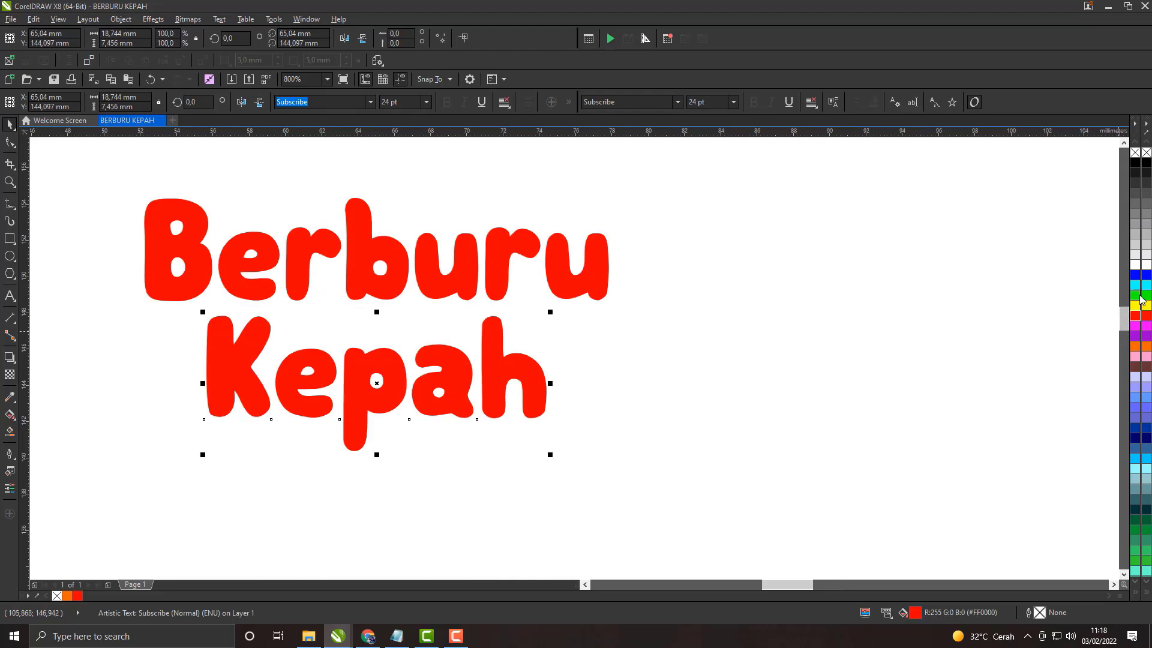
{"action": "left_click", "coordinate": [1146, 510]}
{"action": "left_click", "coordinate": [728, 438]}
{"action": "scroll", "coordinate": [369, 324], "scroll_direction": "down", "scroll_amount": 2}
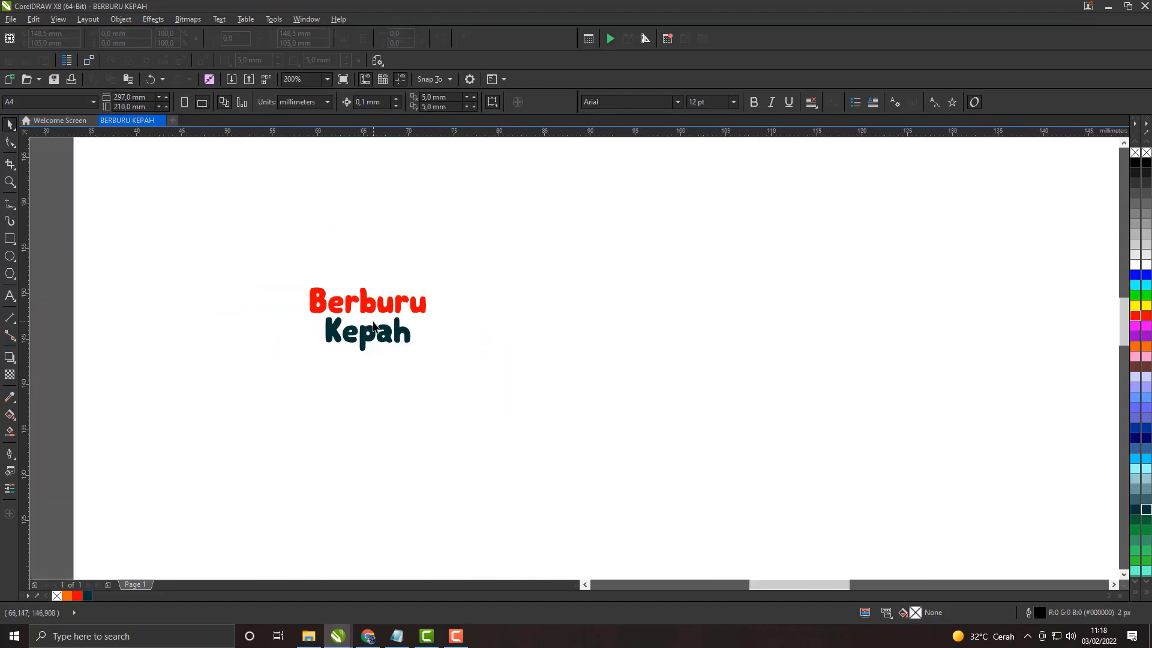
{"action": "scroll", "coordinate": [373, 326], "scroll_direction": "up", "scroll_amount": 2}
{"action": "left_click", "coordinate": [511, 453]}
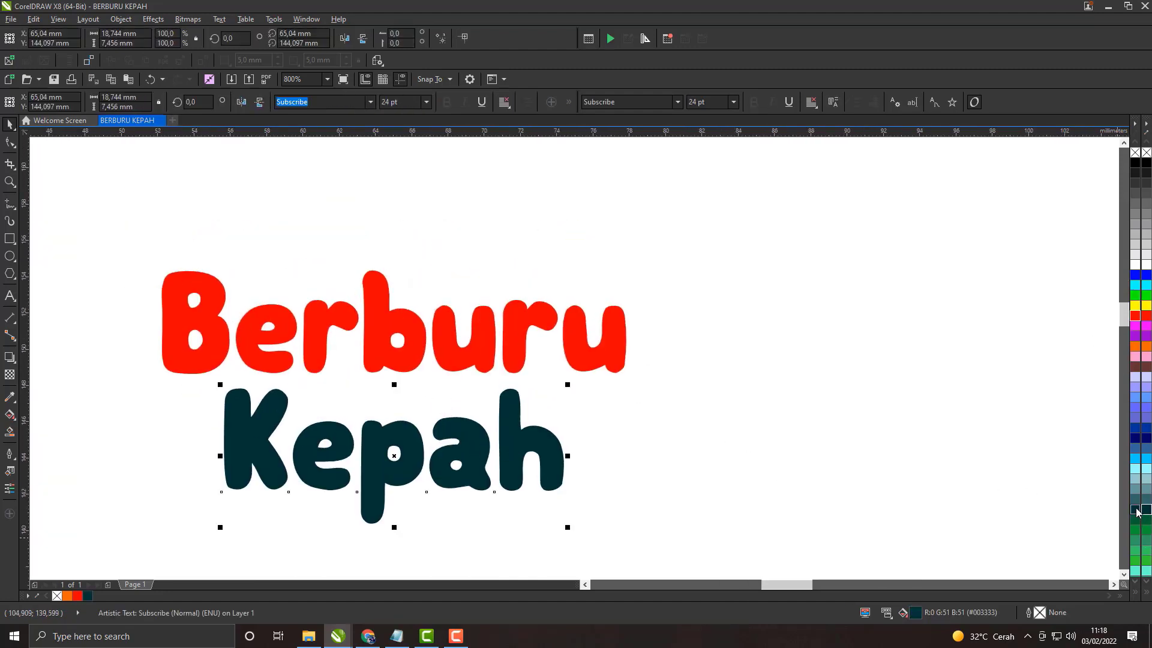
{"action": "left_click", "coordinate": [1145, 295]}
{"action": "left_click", "coordinate": [1100, 434]}
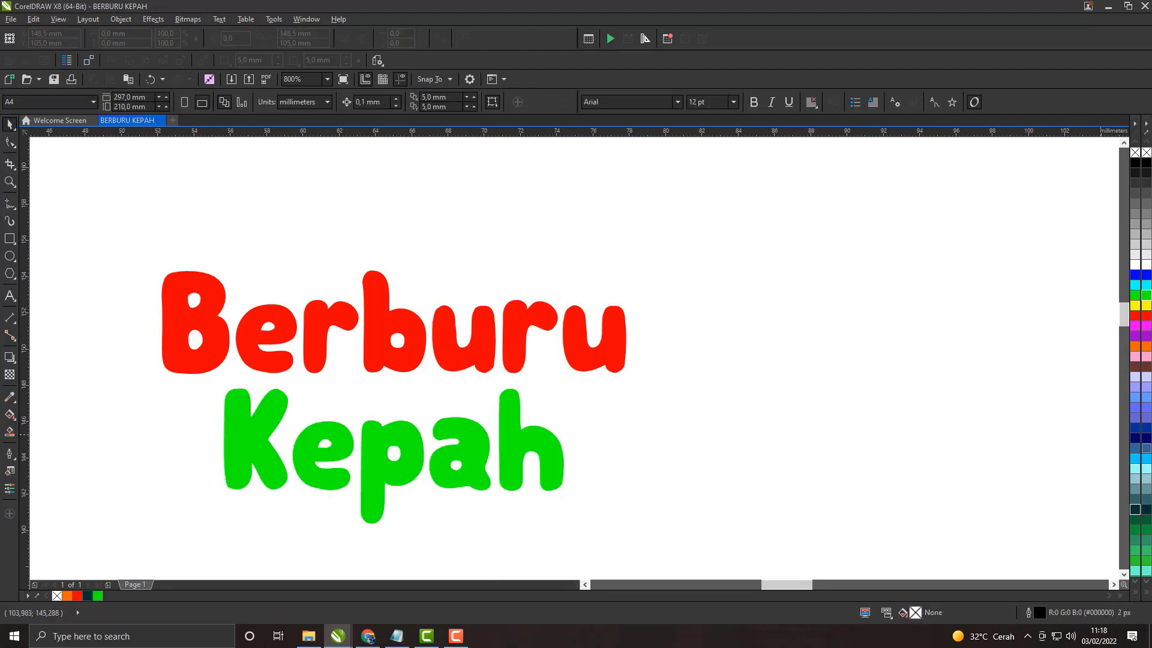
Step: Fill the Kepah text with the darker green (#009933) from the expanded colour palette
{"action": "scroll", "coordinate": [1135, 510], "scroll_direction": "down", "scroll_amount": 5}
{"action": "left_click", "coordinate": [1144, 510]}
{"action": "left_click", "coordinate": [672, 231]}
{"action": "left_click", "coordinate": [545, 447]}
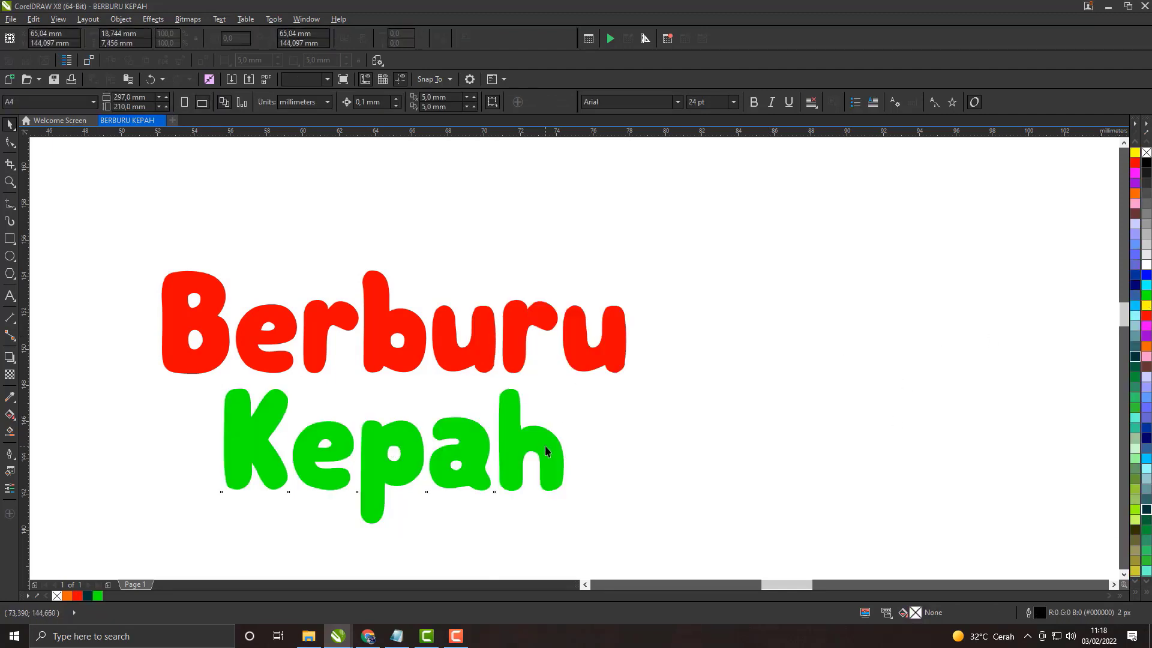
{"action": "left_click", "coordinate": [1135, 376]}
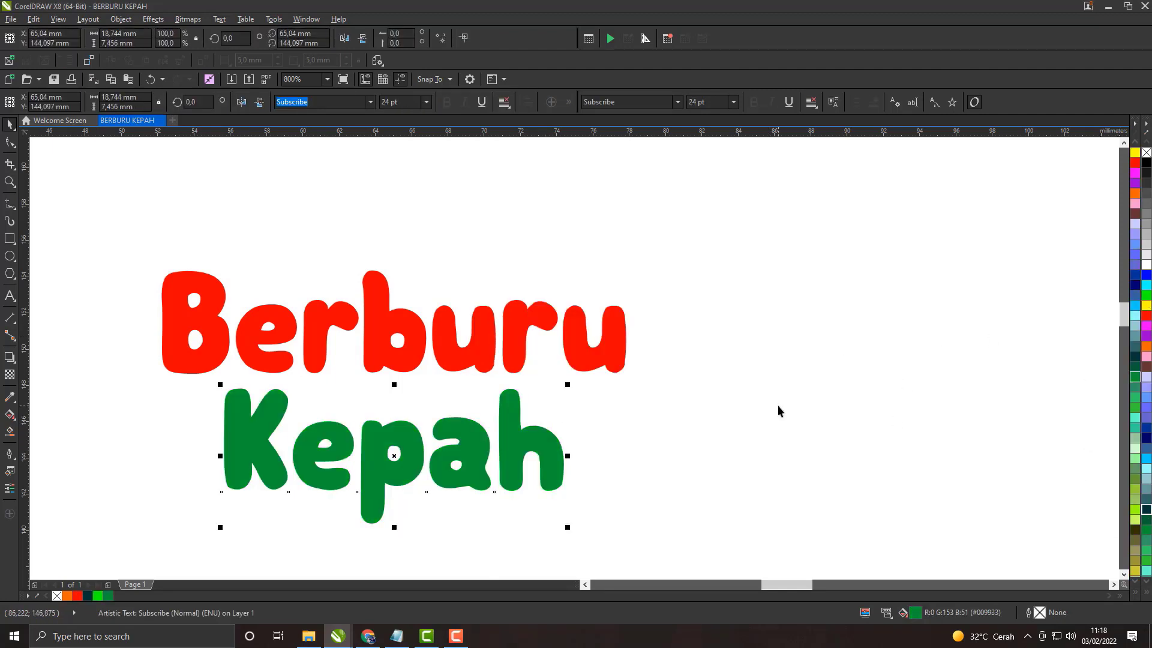
Step: Move Kepah slightly up towards Berburu, to about Y 144.56 mm, and select the Berburu text
{"action": "scroll", "coordinate": [518, 424], "scroll_direction": "down", "scroll_amount": 2}
{"action": "scroll", "coordinate": [557, 390], "scroll_direction": "up", "scroll_amount": 4}
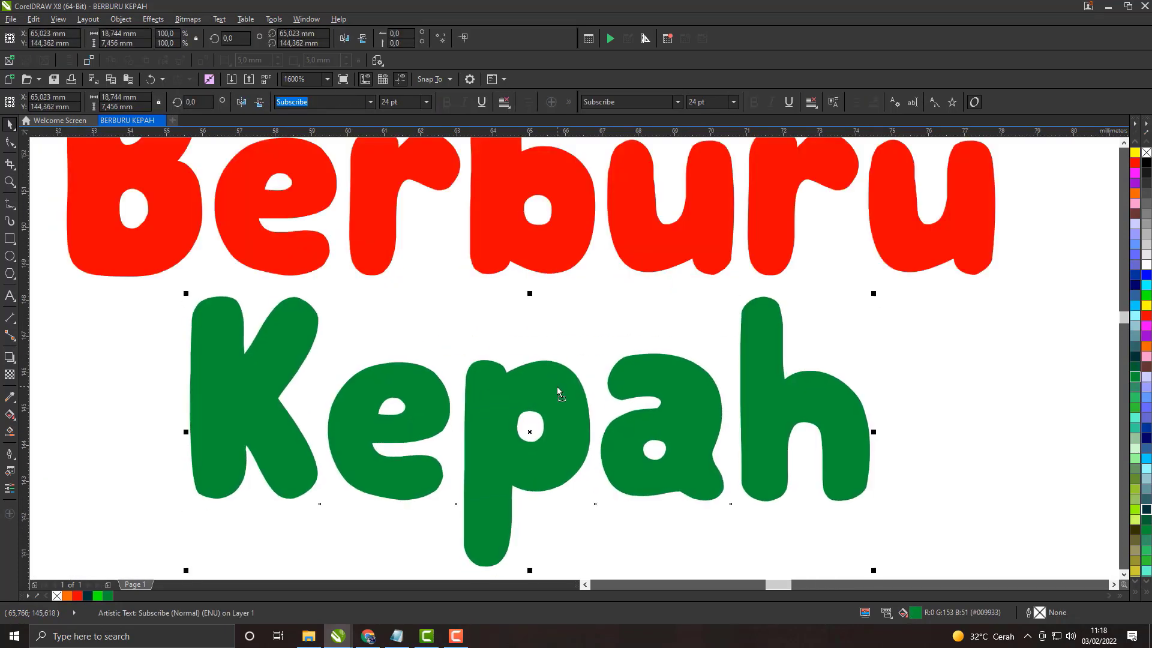
{"action": "scroll", "coordinate": [557, 386], "scroll_direction": "down", "scroll_amount": 2}
{"action": "scroll", "coordinate": [557, 384], "scroll_direction": "up", "scroll_amount": 1}
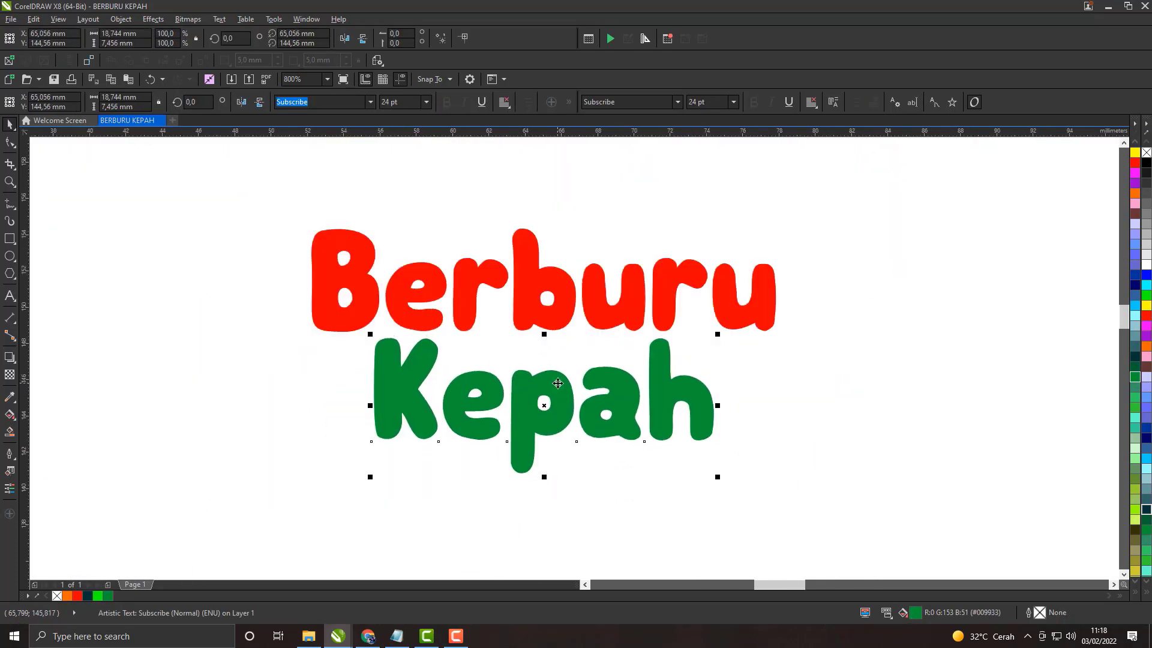
{"action": "scroll", "coordinate": [557, 383], "scroll_direction": "down", "scroll_amount": 1}
{"action": "left_click", "coordinate": [570, 339]}
{"action": "scroll", "coordinate": [570, 339], "scroll_direction": "up", "scroll_amount": 2}
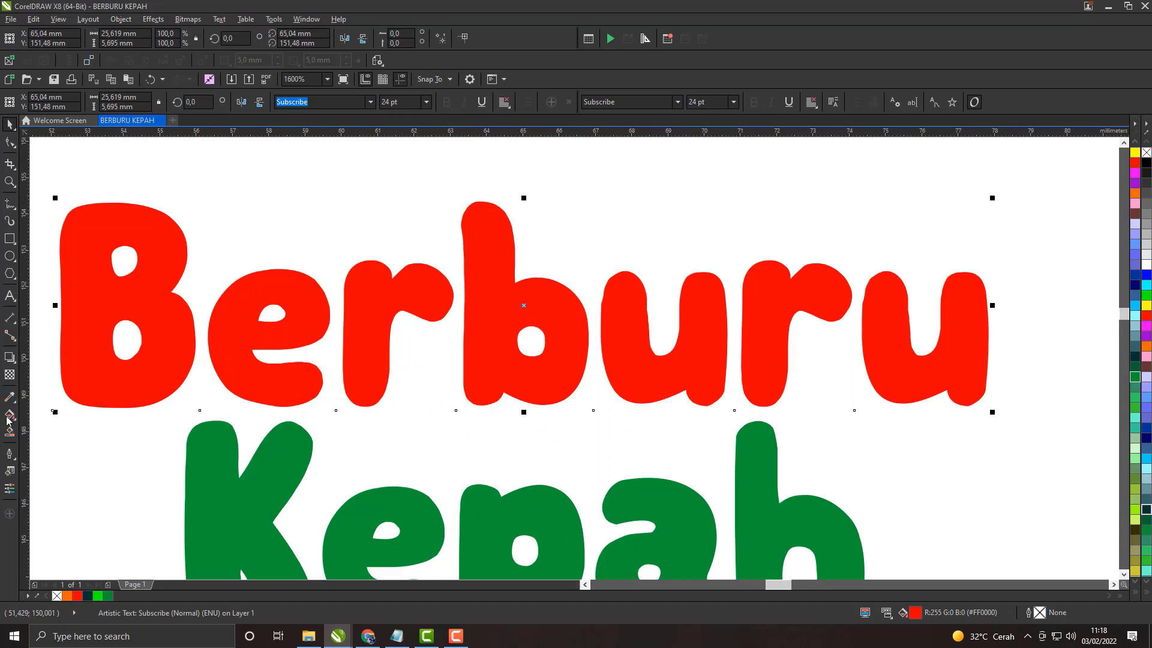
Step: Switch to Notepad, try starting item 4 of the notes with the word beri, and return to CorelDRAW
{"action": "left_click", "coordinate": [397, 636]}
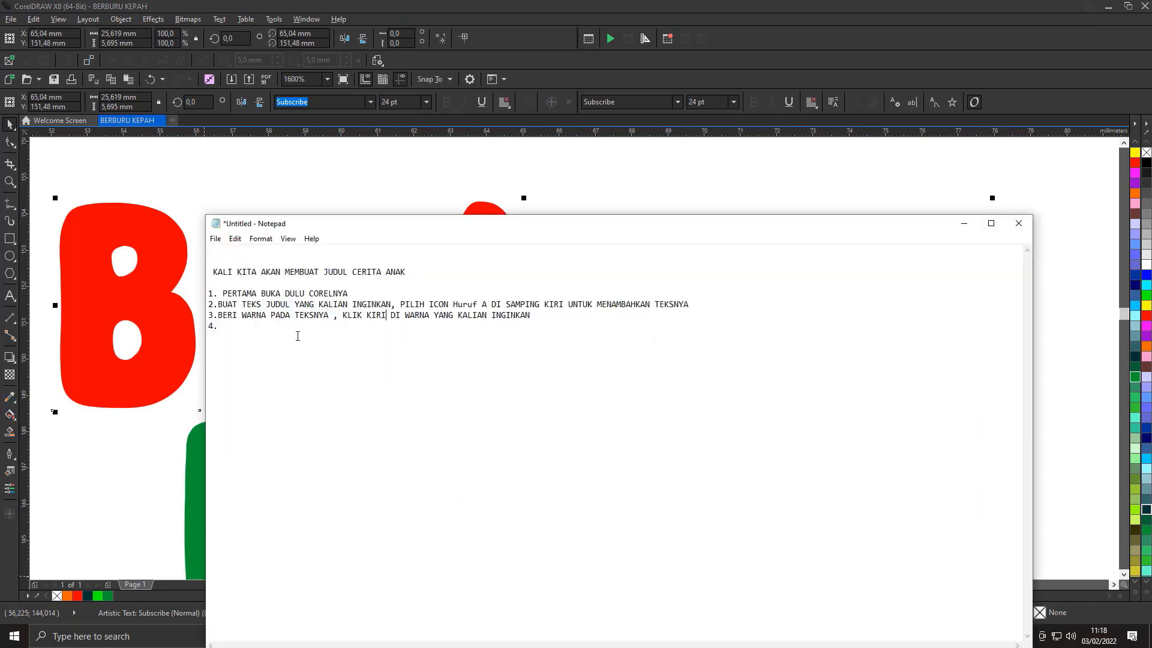
{"action": "type", "text": "beri"}
{"action": "key", "text": "BackSpace"}
{"action": "key", "text": "BackSpace"}
{"action": "key", "text": "BackSpace"}
{"action": "key", "text": "BackSpace"}
{"action": "key", "text": "BackSpace"}
{"action": "key", "text": "BackSpace"}
{"action": "key", "text": "BackSpace"}
{"action": "key", "text": "BackSpace"}
{"action": "key", "text": "BackSpace"}
{"action": "key", "text": "BackSpace"}
{"action": "key", "text": "BackSpace"}
{"action": "left_click", "coordinate": [963, 223]}
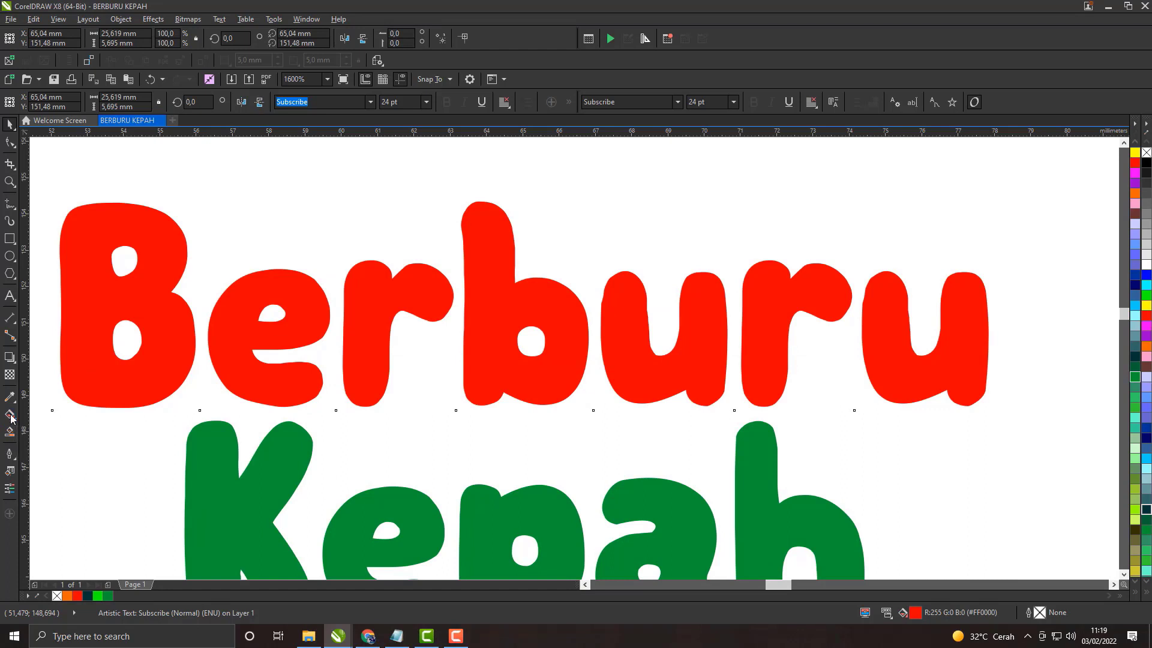
Step: Apply a vertical linear fountain fill to the Berburu text, from red at its base to orange (#FF8400) at its top
{"action": "left_click", "coordinate": [11, 419]}
{"action": "left_click_drag", "start_coordinate": [497, 401], "coordinate": [486, 201]}
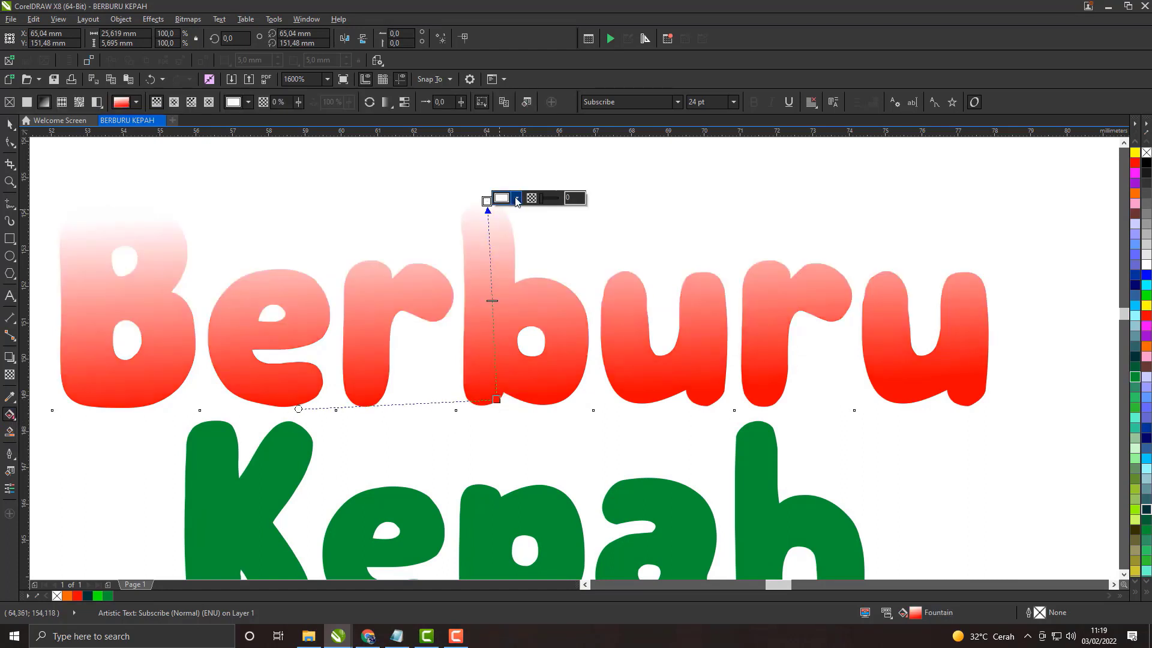
{"action": "left_click", "coordinate": [516, 200]}
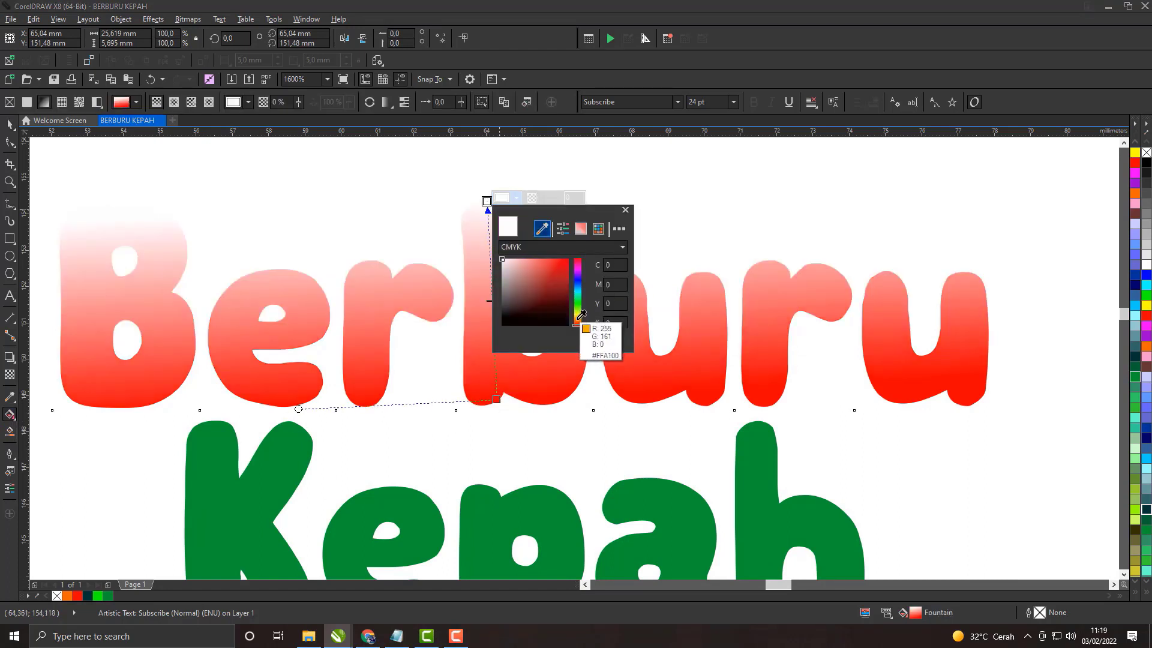
{"action": "left_click", "coordinate": [579, 318]}
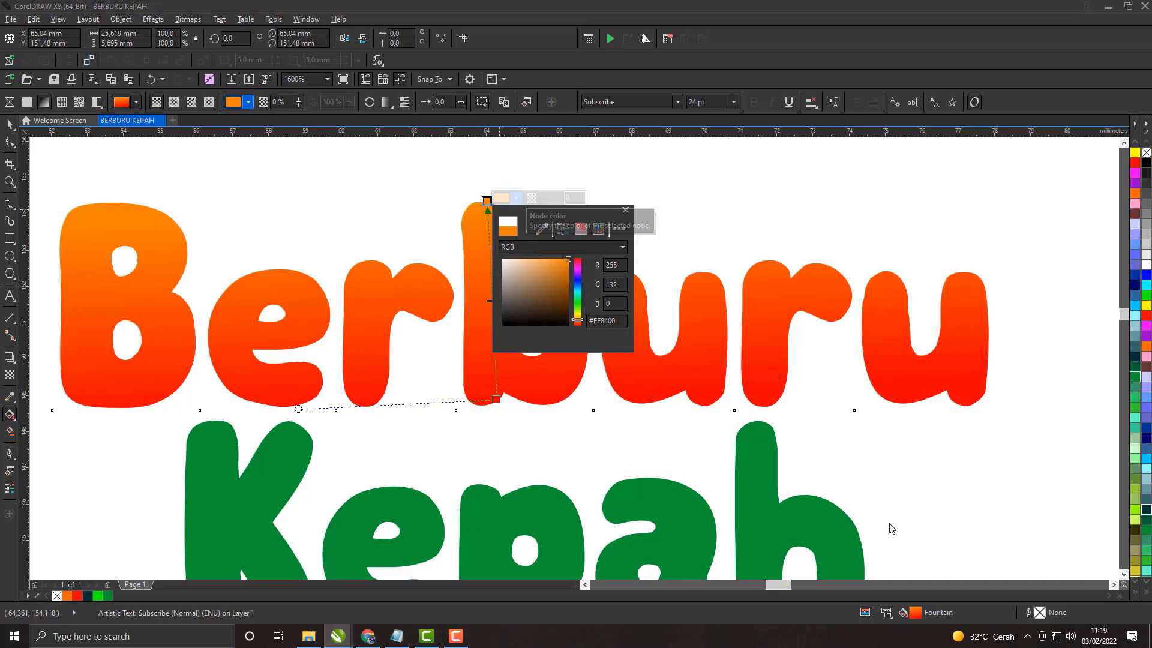
{"action": "left_click", "coordinate": [625, 209]}
{"action": "double_click", "coordinate": [915, 612]}
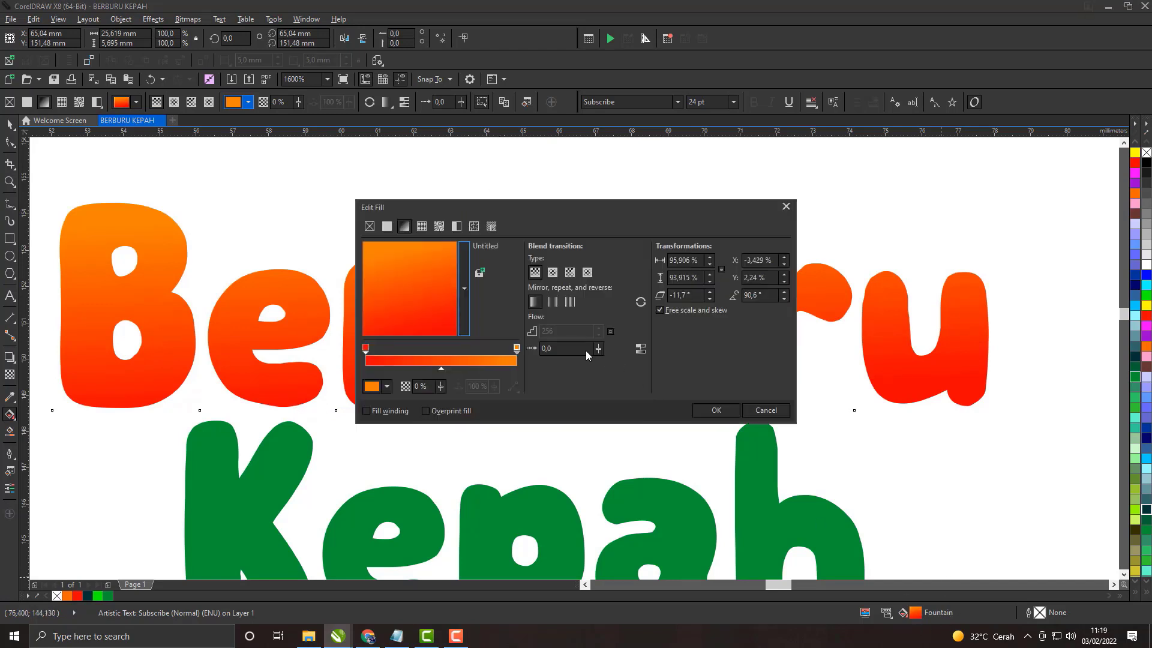
{"action": "left_click", "coordinate": [516, 349]}
{"action": "double_click", "coordinate": [485, 353]}
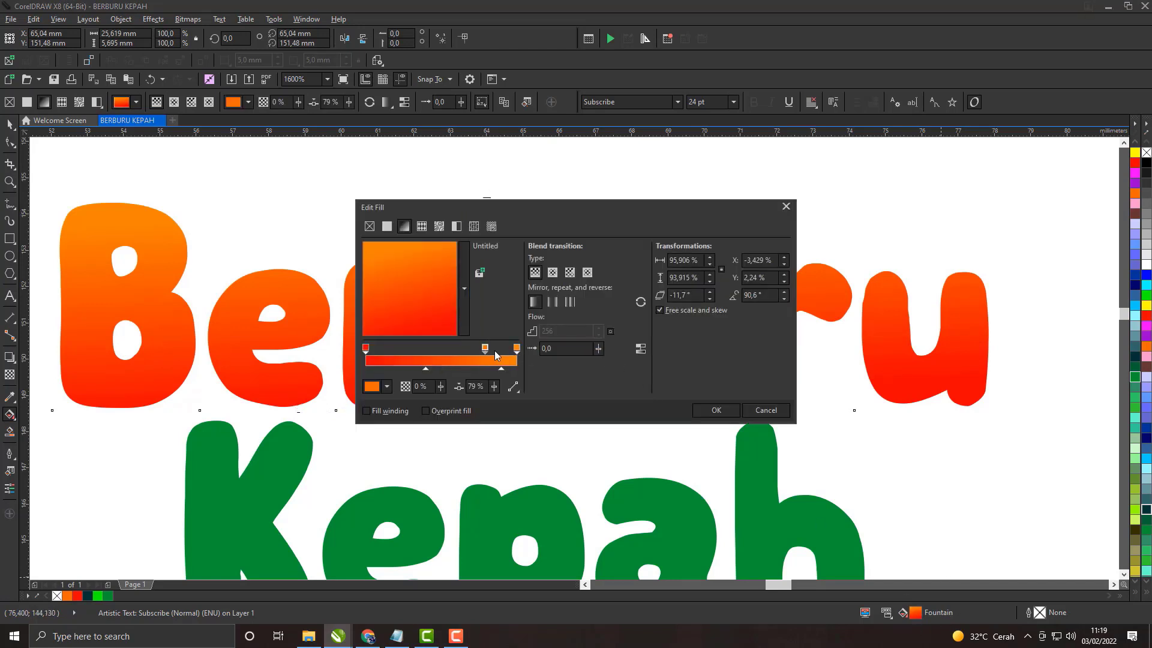
{"action": "left_click_drag", "start_coordinate": [466, 353], "coordinate": [453, 352]}
{"action": "left_click", "coordinate": [517, 348]}
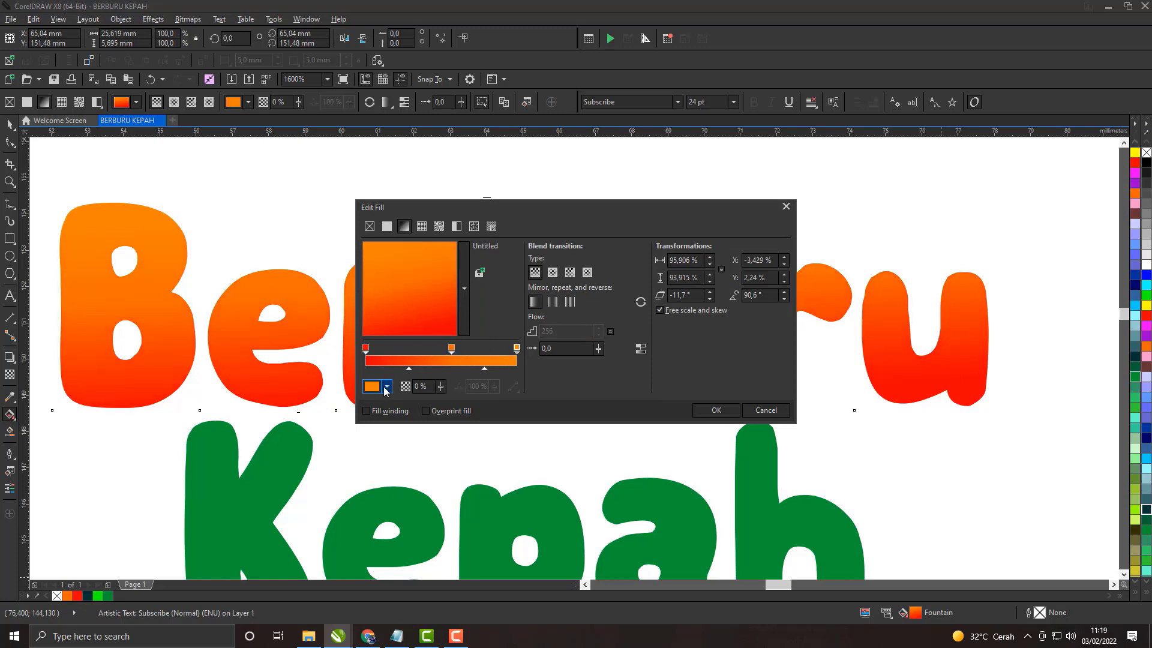
{"action": "left_click", "coordinate": [386, 387]}
{"action": "left_click", "coordinate": [412, 418]}
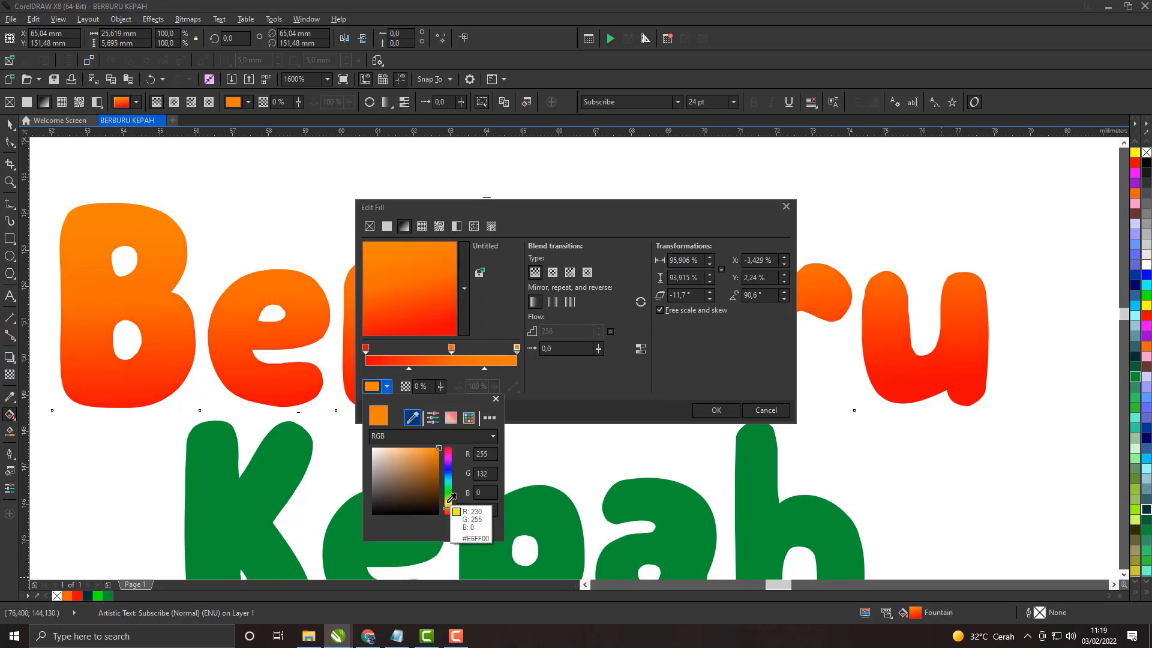
{"action": "left_click", "coordinate": [1146, 306]}
{"action": "left_click", "coordinate": [786, 207]}
{"action": "left_click", "coordinate": [787, 207]}
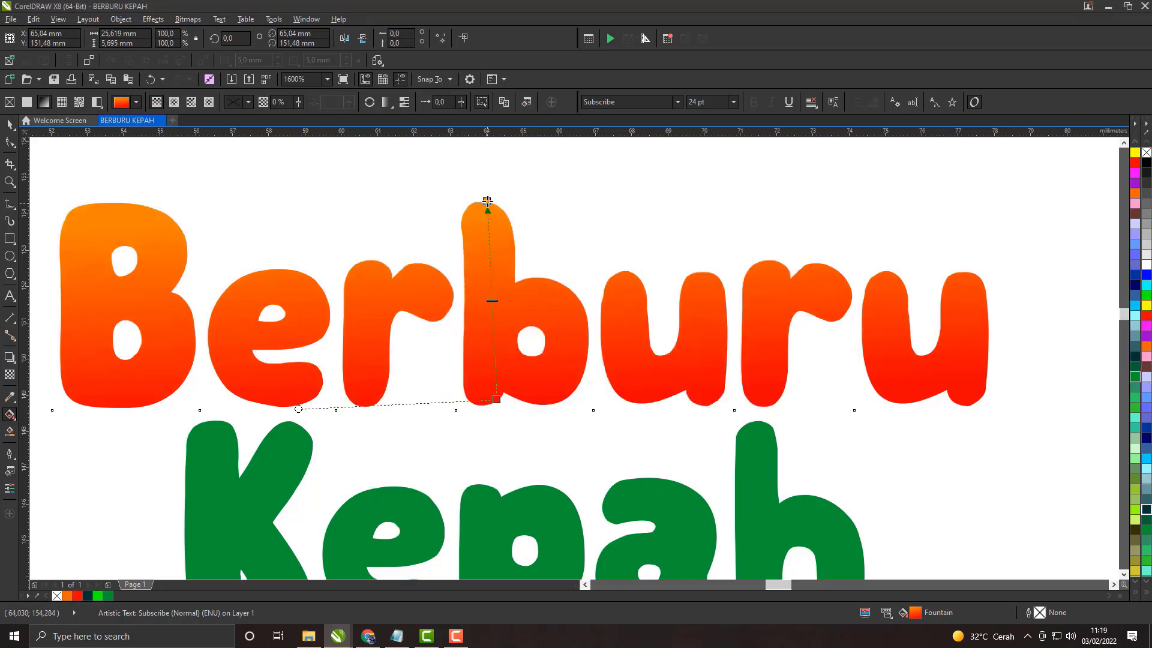
Step: Edit the Berburu fountain fill, adding an orange node between its ends and setting the upper end node to yellow (#FFFF00)
{"action": "double_click", "coordinate": [915, 612]}
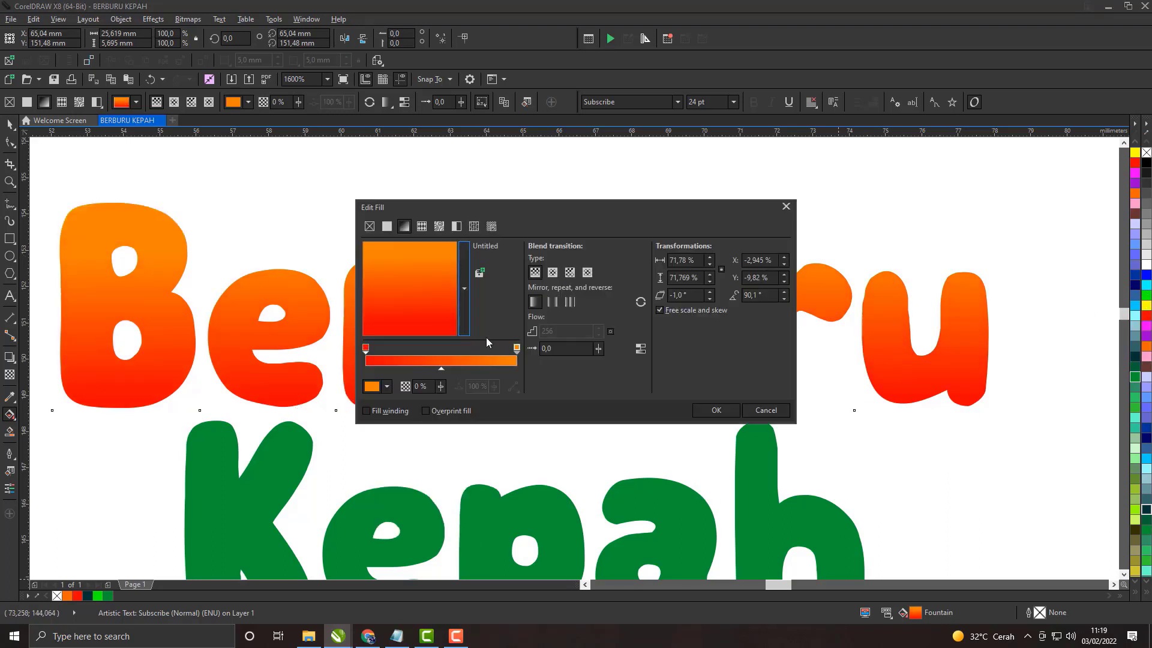
{"action": "left_click", "coordinate": [517, 349]}
{"action": "left_click_drag", "start_coordinate": [514, 349], "coordinate": [466, 350]}
{"action": "left_click", "coordinate": [516, 350]}
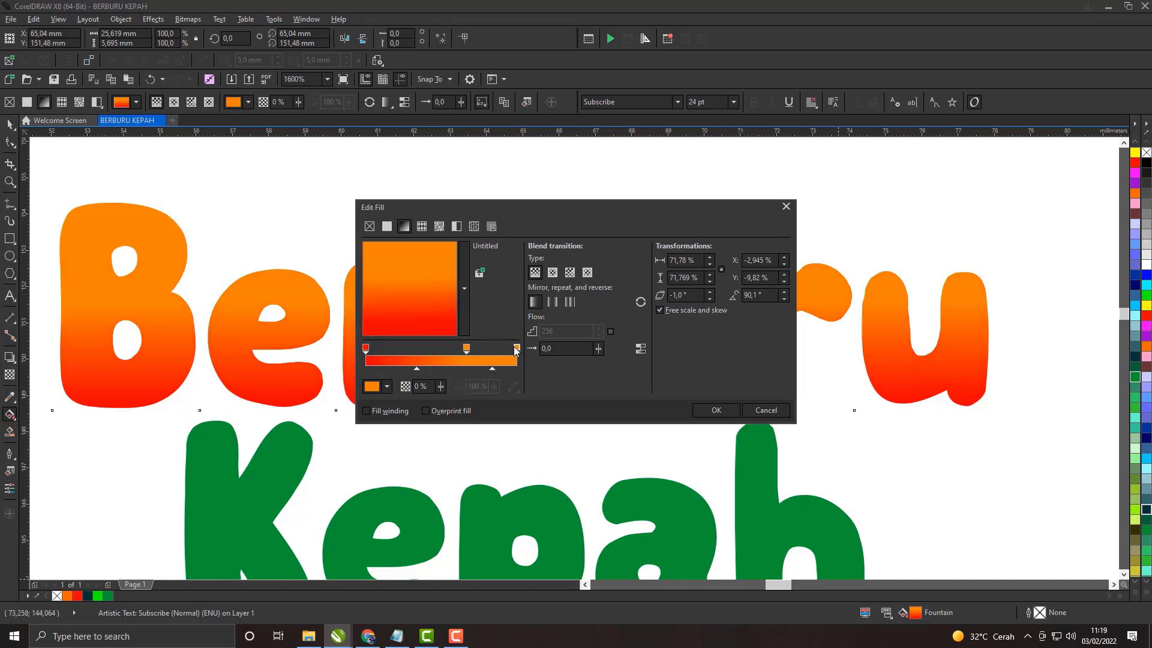
{"action": "left_click", "coordinate": [387, 387]}
{"action": "left_click", "coordinate": [1144, 307]}
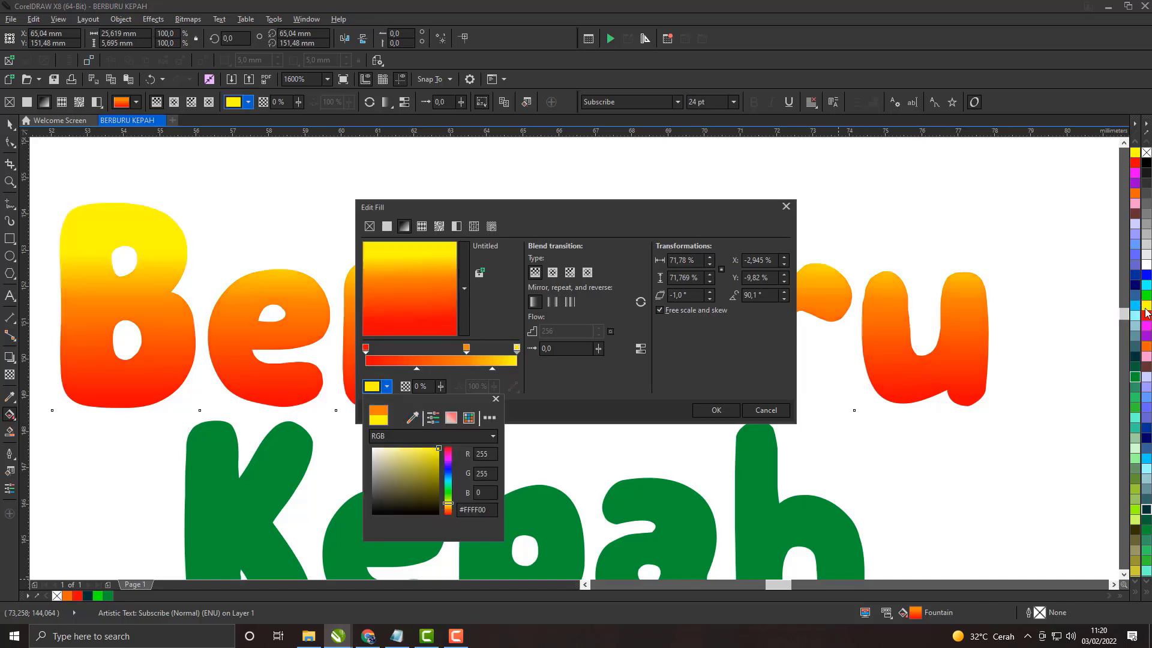
{"action": "left_click", "coordinate": [716, 411]}
{"action": "left_click", "coordinate": [716, 412]}
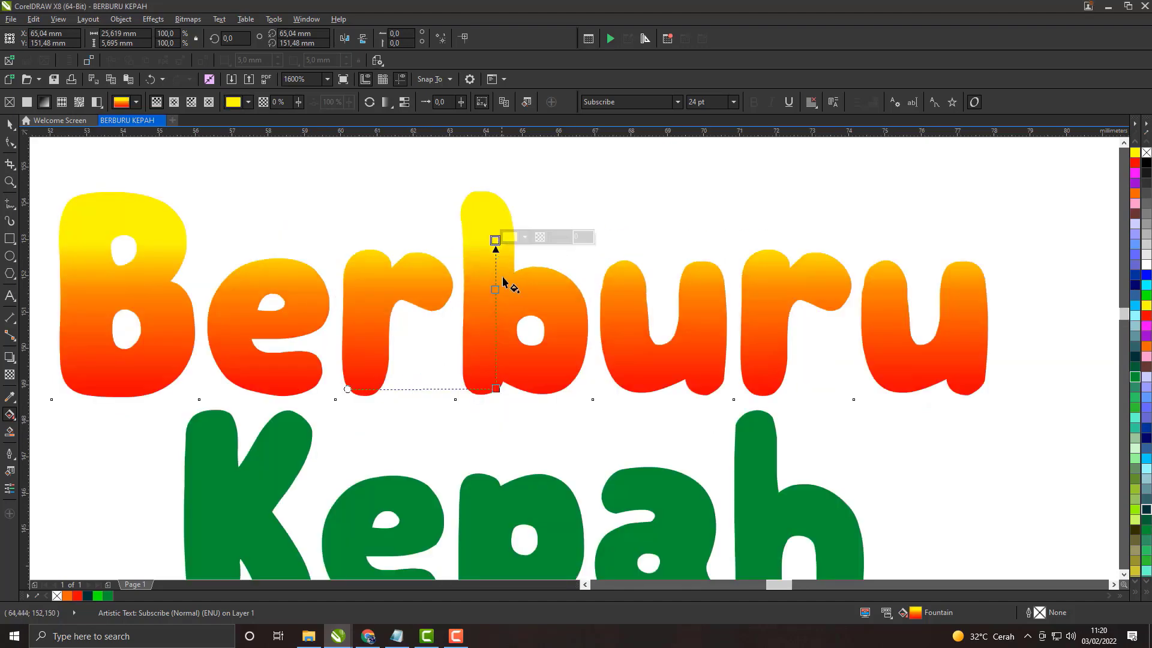
Step: Extend the yellow end of the Berburu gradient to the top of the first letter b, and return to the Pick tool
{"action": "scroll", "coordinate": [514, 345], "scroll_direction": "down", "scroll_amount": 3}
{"action": "scroll", "coordinate": [513, 348], "scroll_direction": "up", "scroll_amount": 3}
{"action": "left_click", "coordinate": [501, 334]}
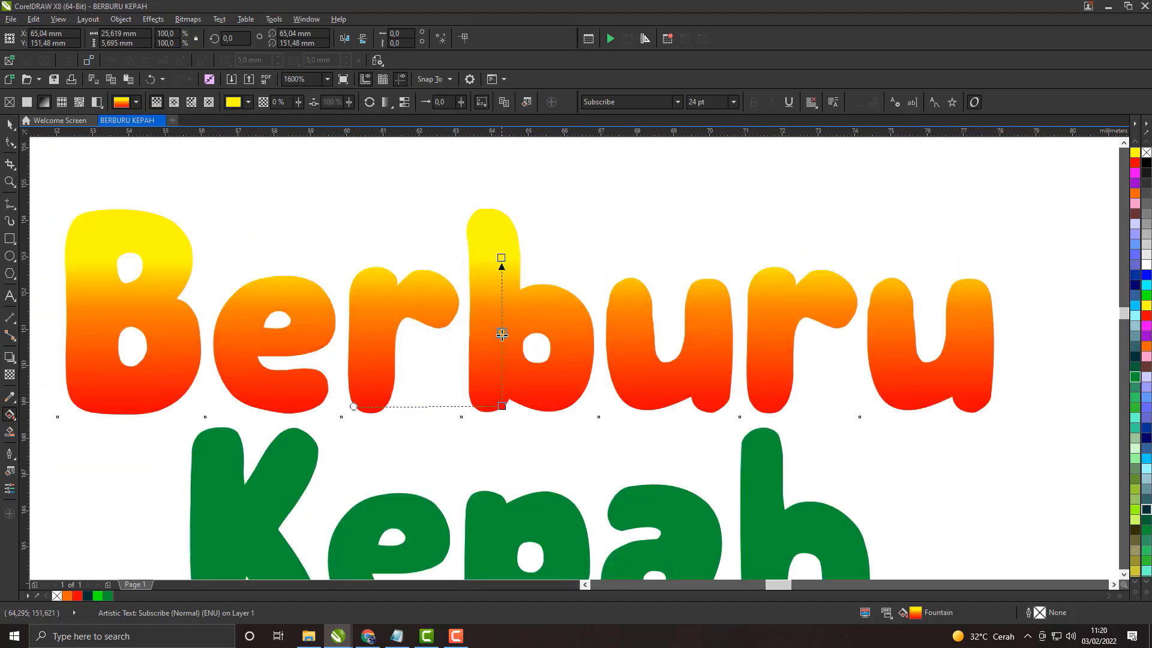
{"action": "left_click_drag", "start_coordinate": [502, 258], "coordinate": [497, 214]}
{"action": "scroll", "coordinate": [507, 340], "scroll_direction": "down", "scroll_amount": 1}
{"action": "scroll", "coordinate": [504, 364], "scroll_direction": "up", "scroll_amount": 2}
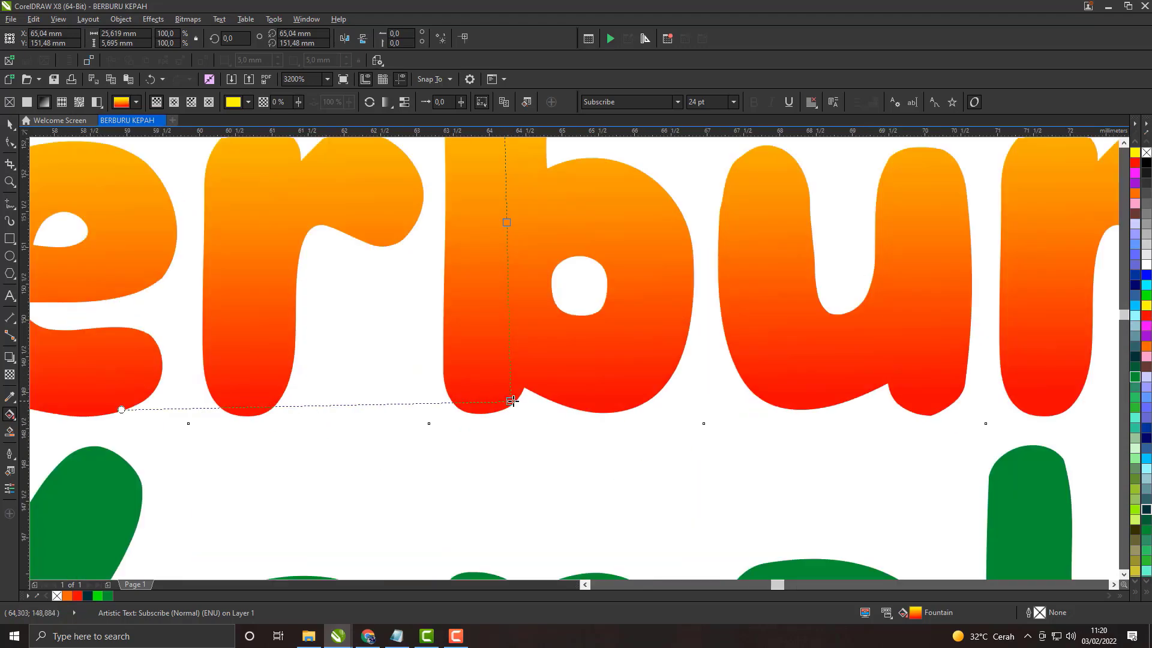
{"action": "scroll", "coordinate": [522, 313], "scroll_direction": "down", "scroll_amount": 2}
{"action": "key", "text": "space"}
{"action": "scroll", "coordinate": [376, 268], "scroll_direction": "down", "scroll_amount": 4}
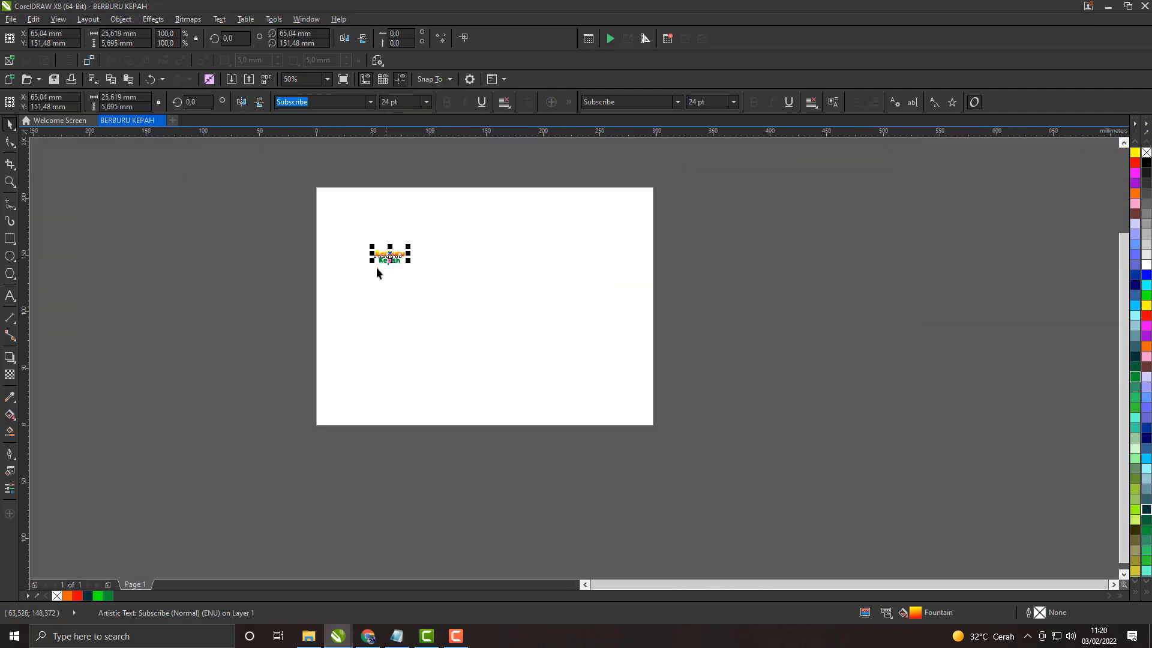
Step: Move the two title words together off the page onto the empty area beside it, and select Berburu
{"action": "left_click_drag", "start_coordinate": [361, 279], "coordinate": [724, 249]}
{"action": "scroll", "coordinate": [724, 249], "scroll_direction": "up", "scroll_amount": 4}
{"action": "scroll", "coordinate": [674, 293], "scroll_direction": "down", "scroll_amount": 1}
{"action": "left_click", "coordinate": [666, 309]}
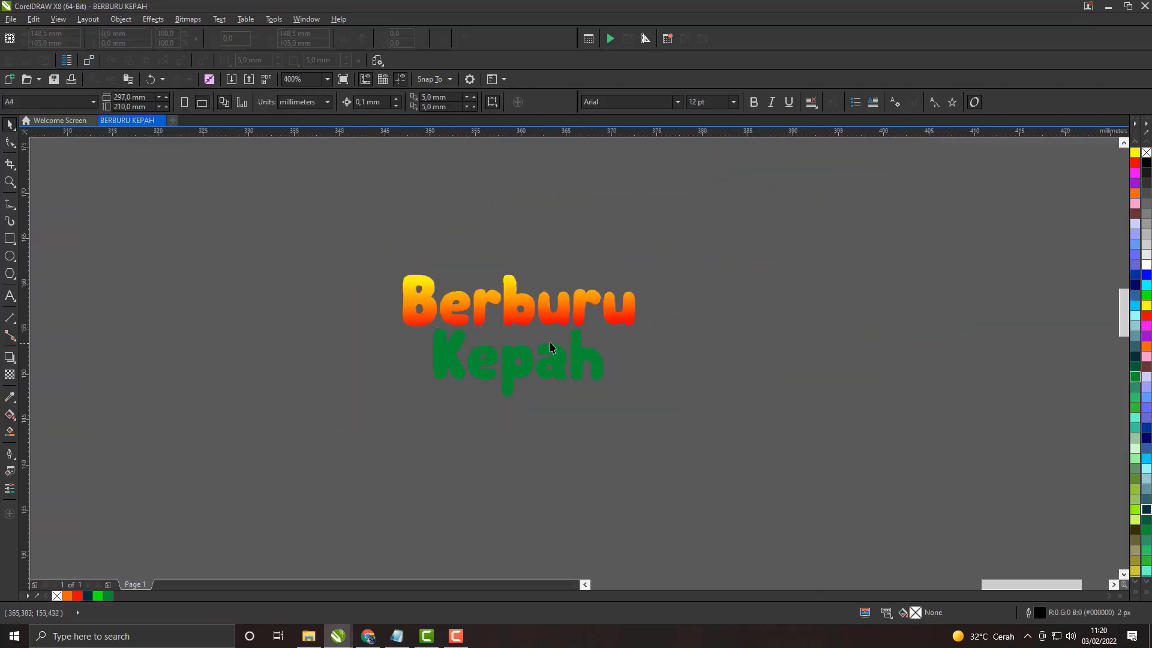
{"action": "scroll", "coordinate": [550, 343], "scroll_direction": "up", "scroll_amount": 1}
{"action": "left_click", "coordinate": [478, 316]}
{"action": "scroll", "coordinate": [478, 319], "scroll_direction": "up", "scroll_amount": 1}
Step: In Notepad, write items 4 and 5: BERI EFEK GRADASI PADA TEKS; BERI OUTLINE PADA TEKS AGAR KOKNTRAS, KLIK KANAN DI WARNA YANG KALIAN INGINKAN
{"action": "left_click", "coordinate": [394, 636]}
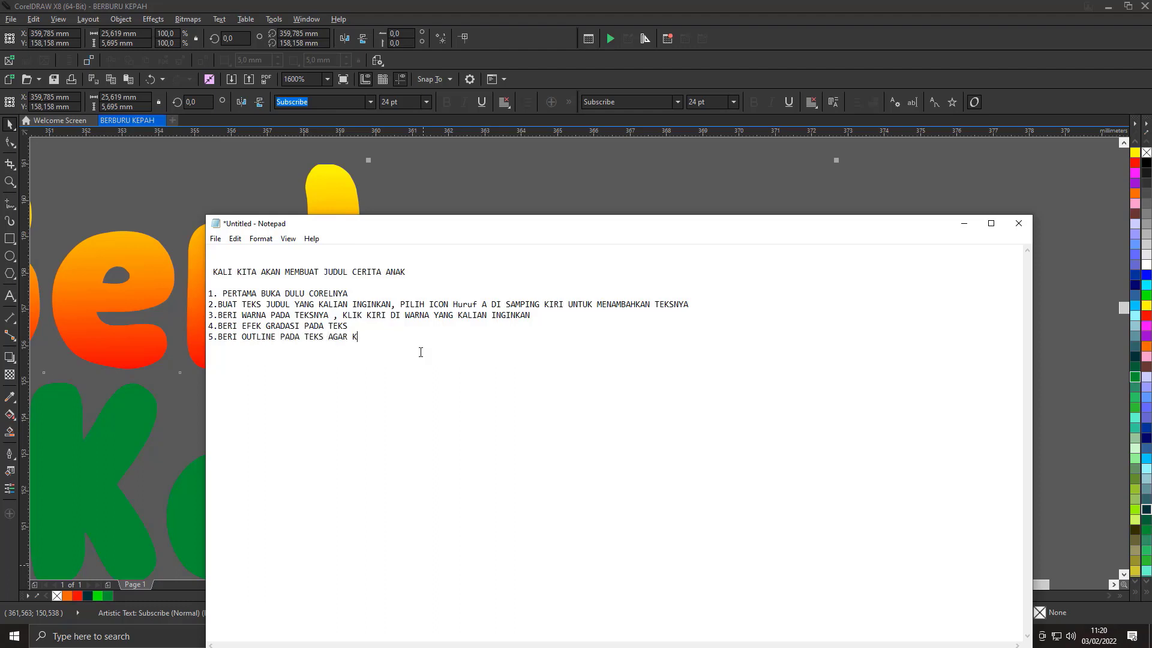
{"action": "left_click", "coordinate": [964, 223]}
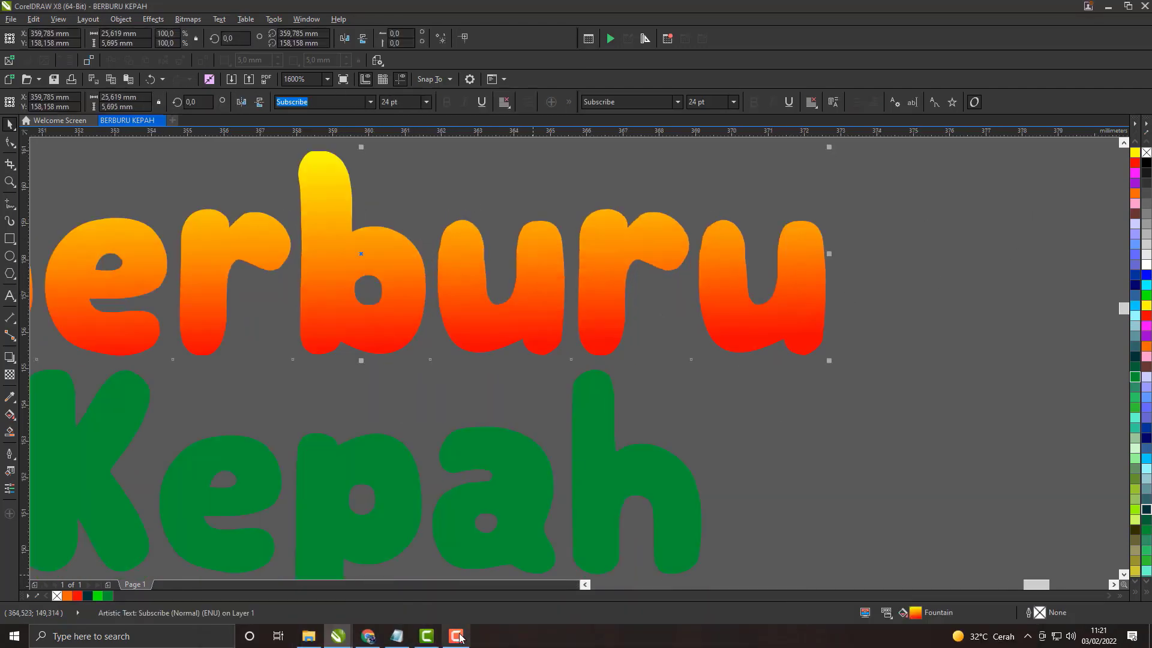
{"action": "left_click", "coordinate": [396, 635]}
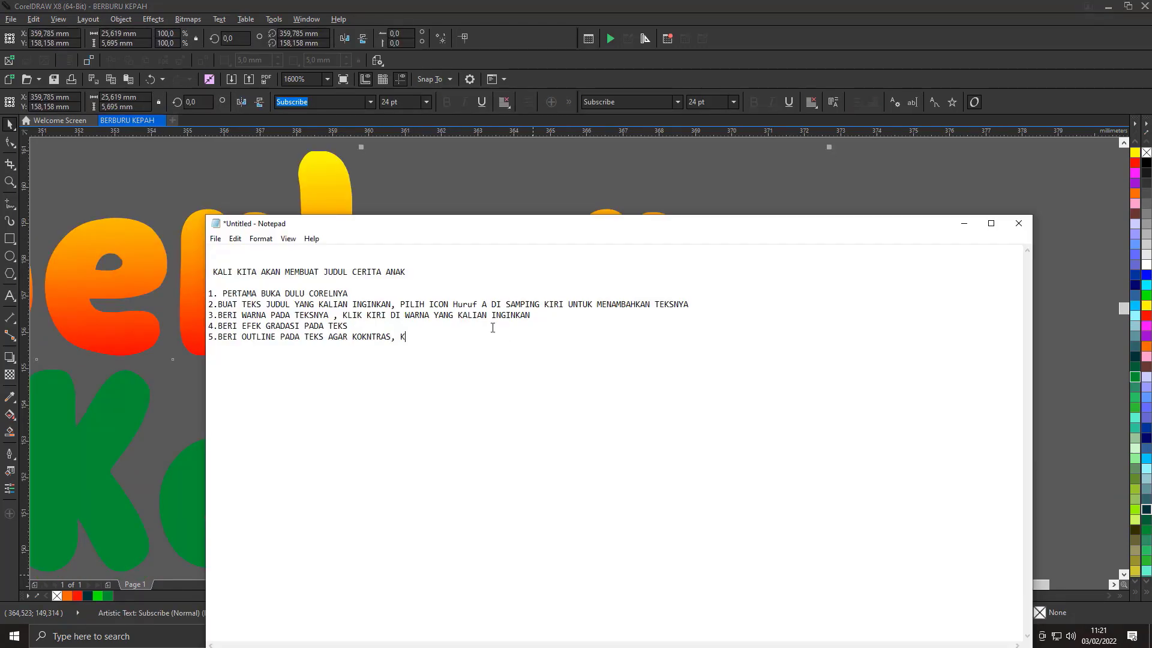
{"action": "scroll", "coordinate": [790, 209], "scroll_direction": "up", "scroll_amount": 1}
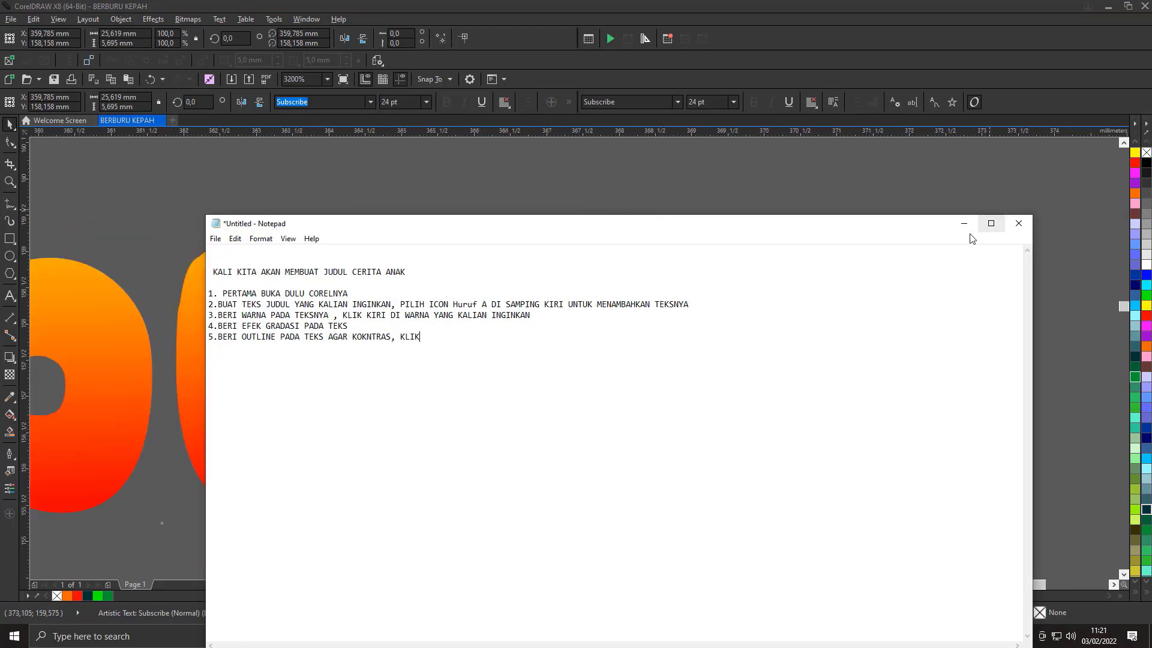
{"action": "left_click", "coordinate": [965, 226]}
{"action": "scroll", "coordinate": [610, 318], "scroll_direction": "down", "scroll_amount": 1}
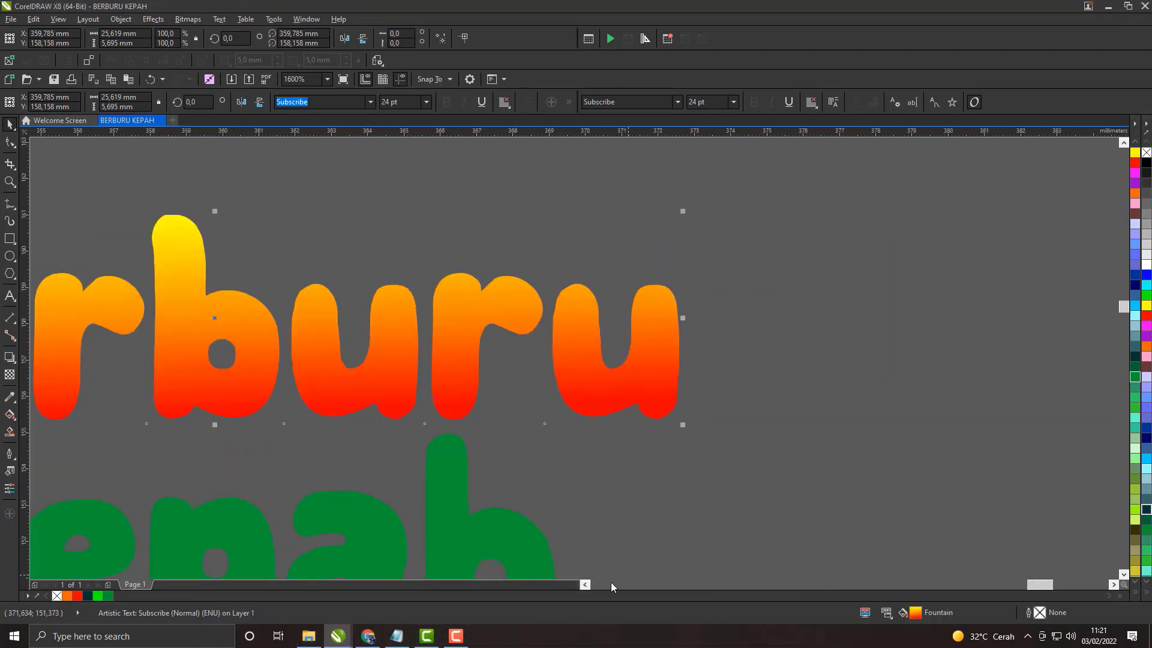
{"action": "left_click", "coordinate": [397, 636]}
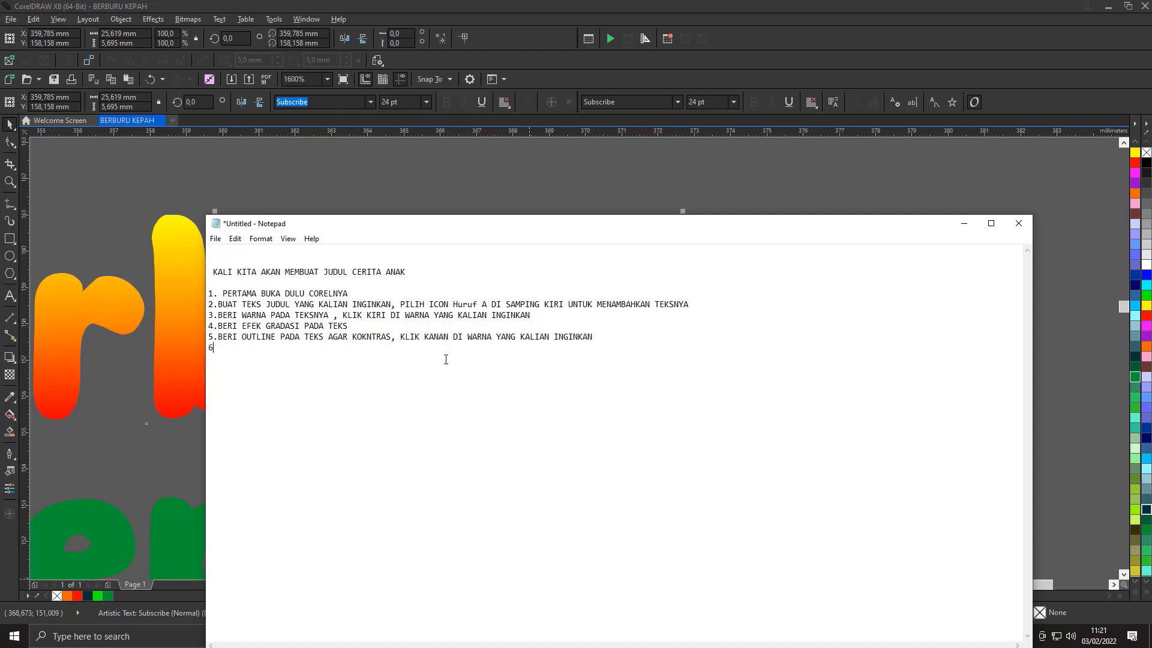
{"action": "left_click", "coordinate": [966, 226]}
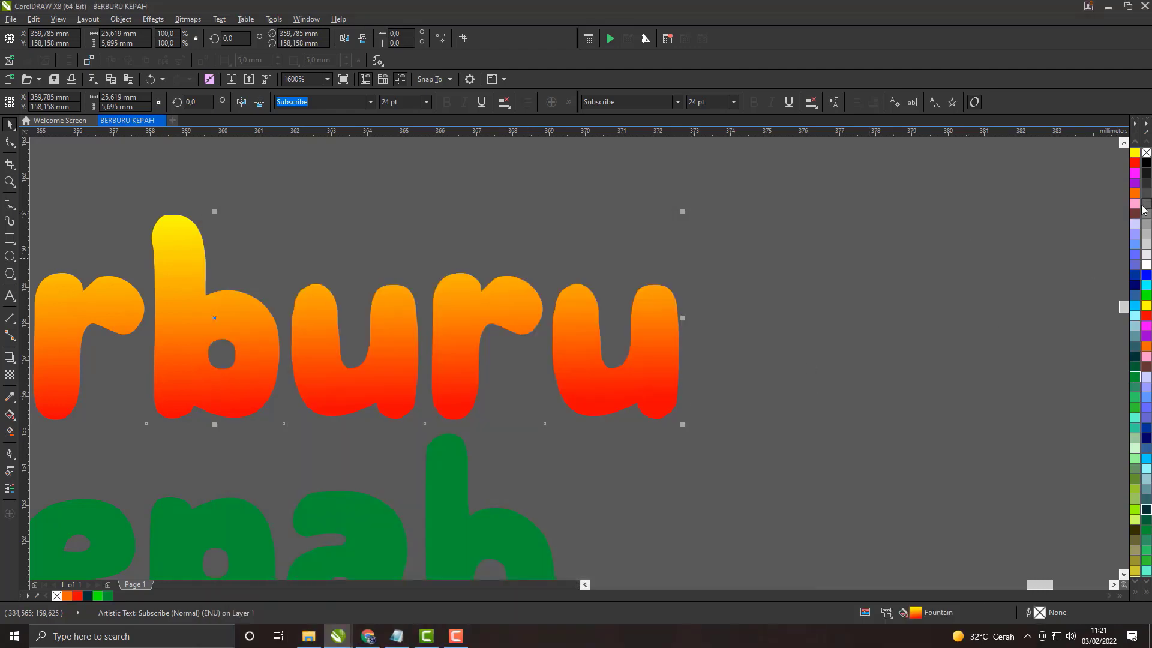
Step: Give Berburu a white outline 25 px wide with round corners and caps, placed behind the fill and scaling with the object
{"action": "right_click", "coordinate": [1146, 265]}
{"action": "scroll", "coordinate": [804, 308], "scroll_direction": "down", "scroll_amount": 2}
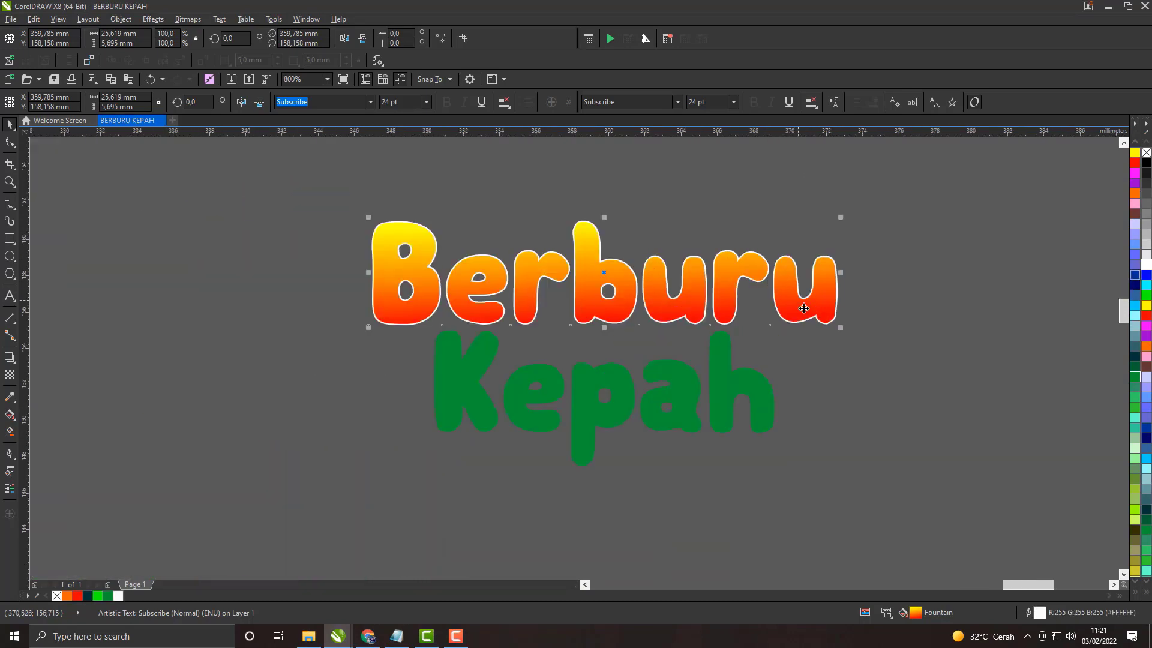
{"action": "double_click", "coordinate": [1040, 613]}
{"action": "left_click", "coordinate": [498, 236]}
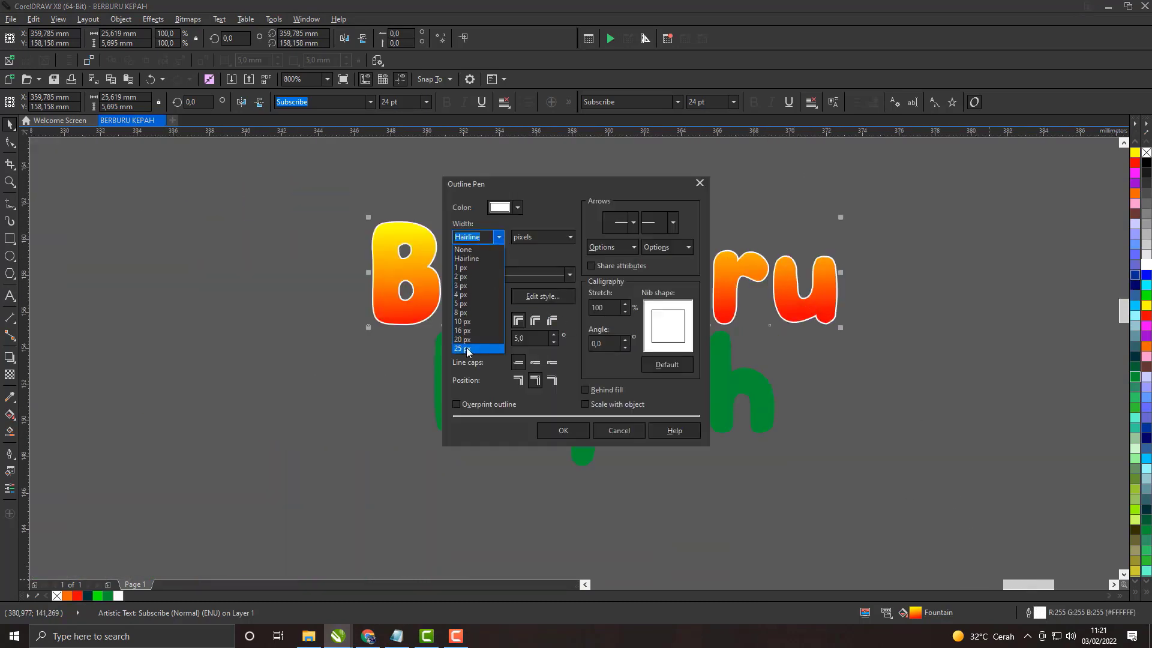
{"action": "left_click", "coordinate": [468, 350]}
{"action": "left_click", "coordinate": [535, 319]}
{"action": "left_click", "coordinate": [535, 362]}
{"action": "left_click", "coordinate": [585, 390]}
{"action": "left_click", "coordinate": [574, 429]}
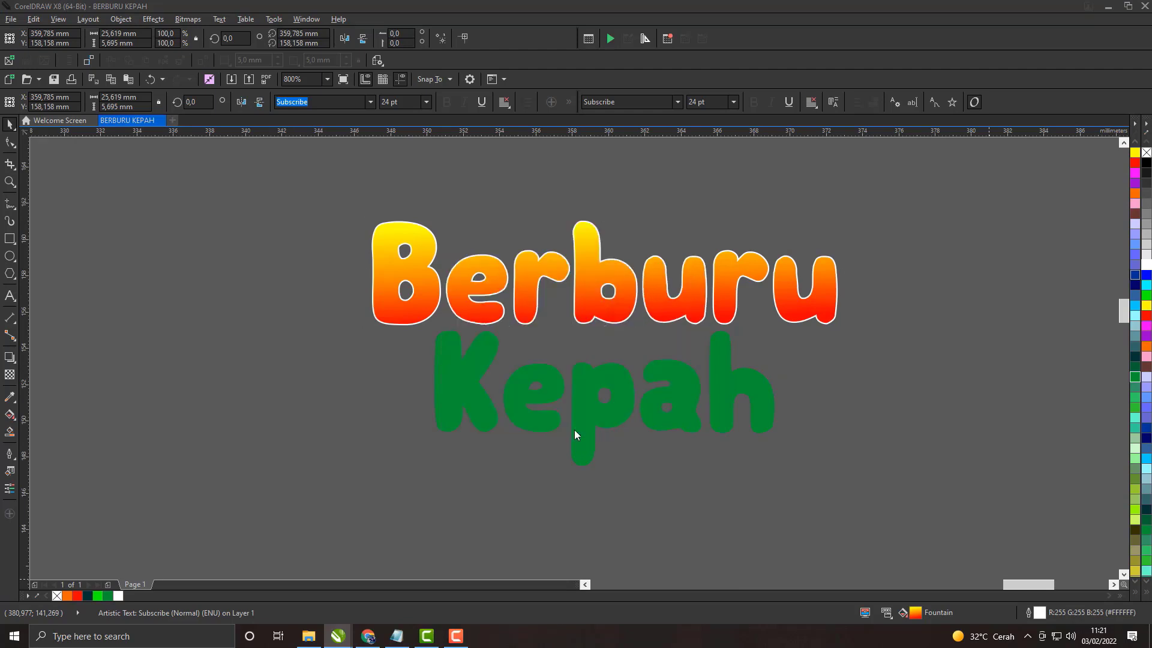
{"action": "scroll", "coordinate": [837, 282], "scroll_direction": "up", "scroll_amount": 2}
{"action": "scroll", "coordinate": [836, 282], "scroll_direction": "down", "scroll_amount": 2}
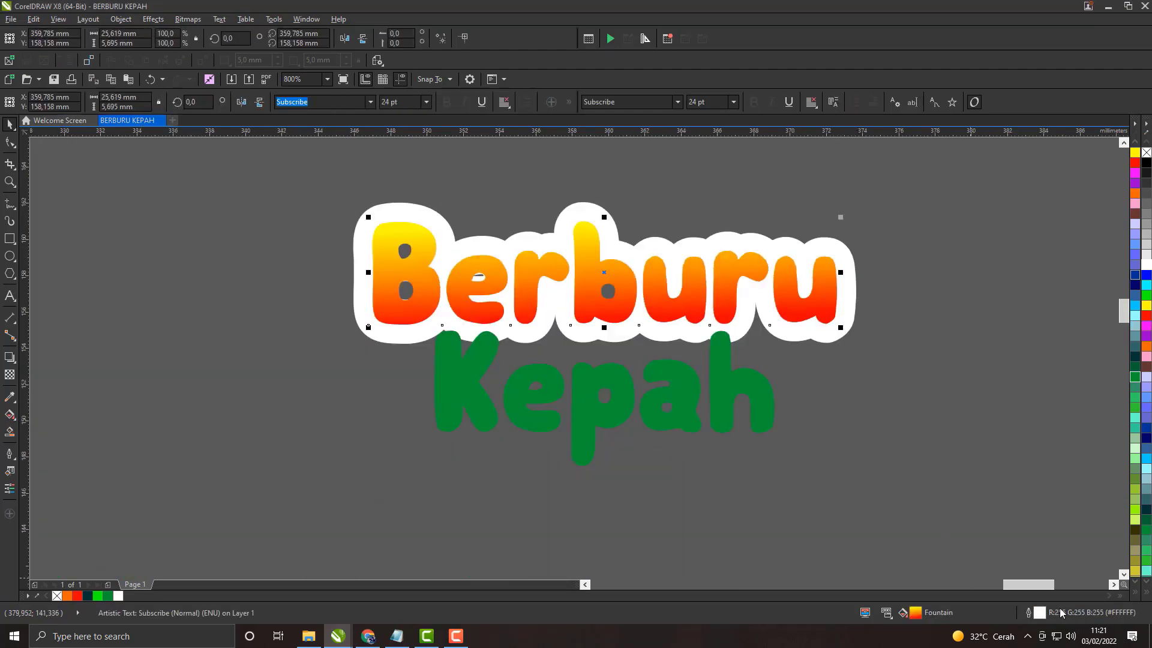
Step: Reduce Berburu's white outline width to 16 px and shift Kepah slightly lower
{"action": "double_click", "coordinate": [1039, 613]}
{"action": "left_click", "coordinate": [499, 236]}
{"action": "left_click", "coordinate": [462, 339]}
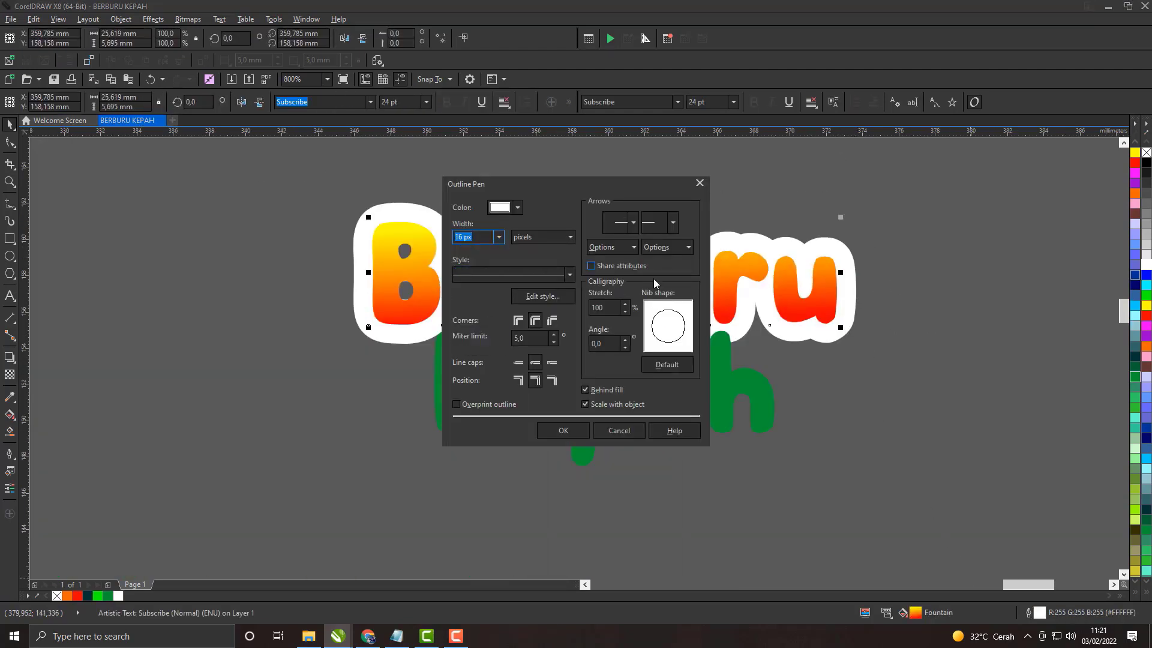
{"action": "left_click", "coordinate": [563, 430]}
{"action": "key", "text": "Escape"}
{"action": "scroll", "coordinate": [728, 371], "scroll_direction": "up", "scroll_amount": 2}
{"action": "scroll", "coordinate": [728, 371], "scroll_direction": "down", "scroll_amount": 2}
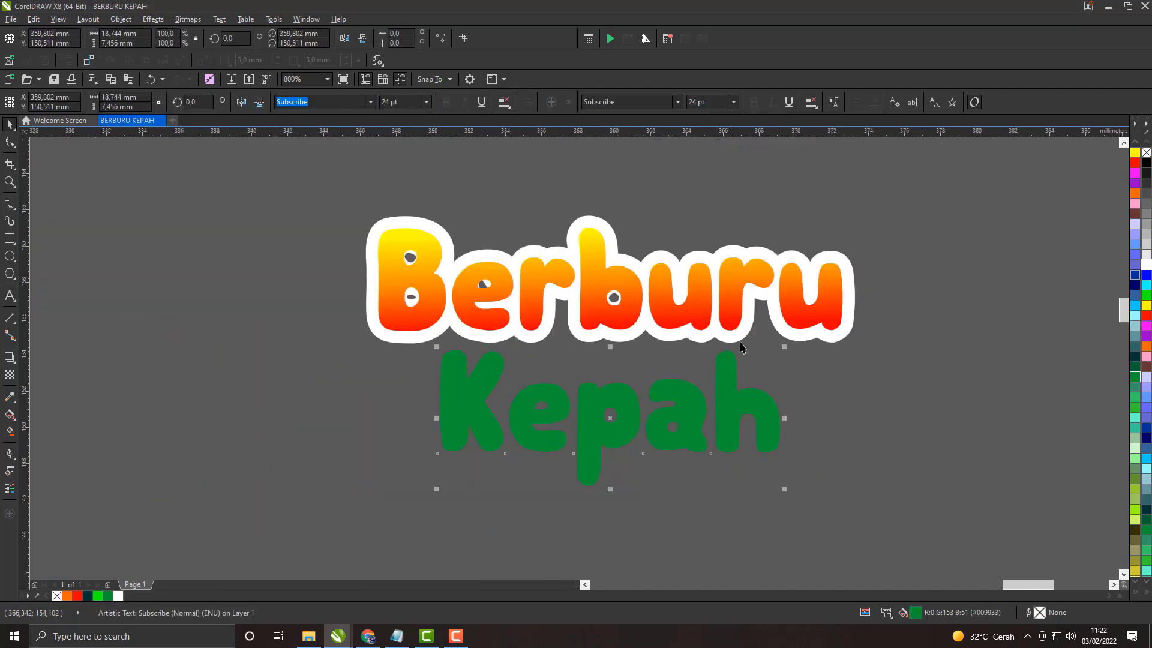
Step: Undo the Kepah move and the outline width changes, back to the thin white outline on Berburu
{"action": "scroll", "coordinate": [846, 283], "scroll_direction": "up", "scroll_amount": 2}
{"action": "key", "text": "ctrl+z"}
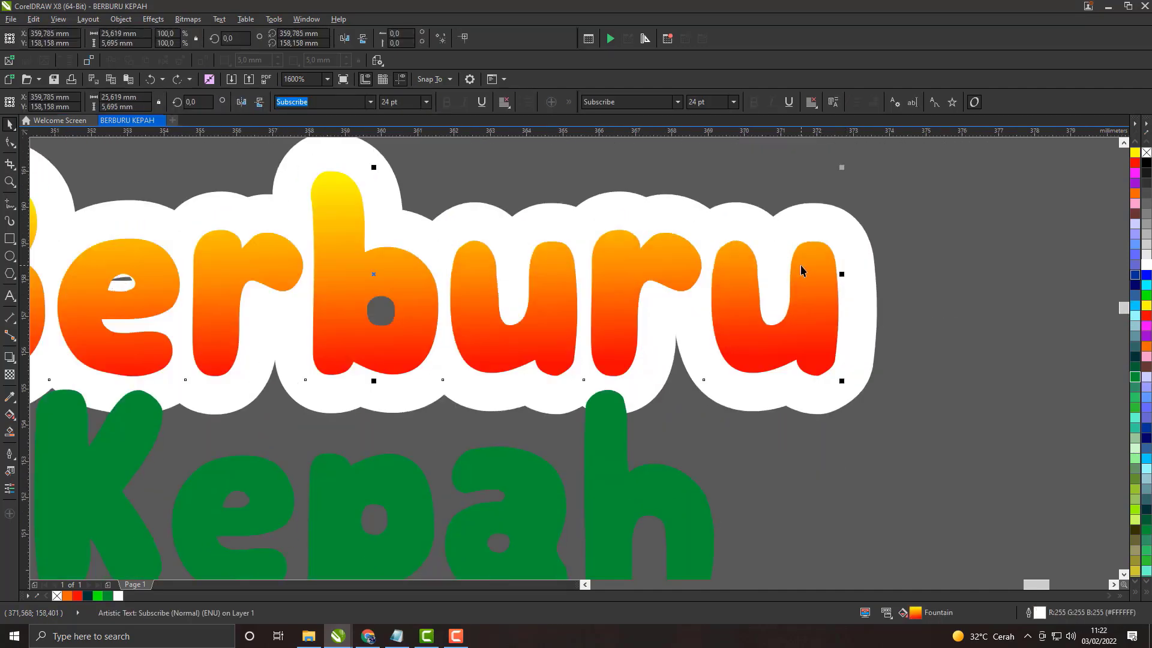
{"action": "left_click", "coordinate": [837, 291]}
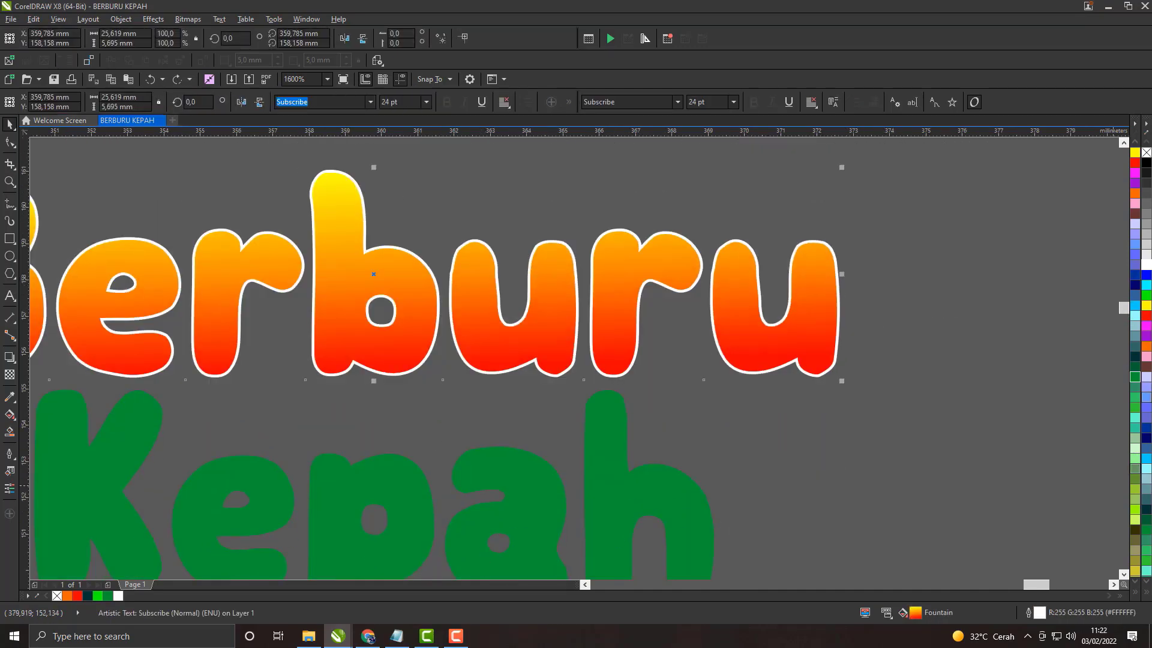
Step: Try dark brown, yellow and blue as the outline colour of Berburu
{"action": "right_click", "coordinate": [1134, 214]}
{"action": "left_click", "coordinate": [892, 302]}
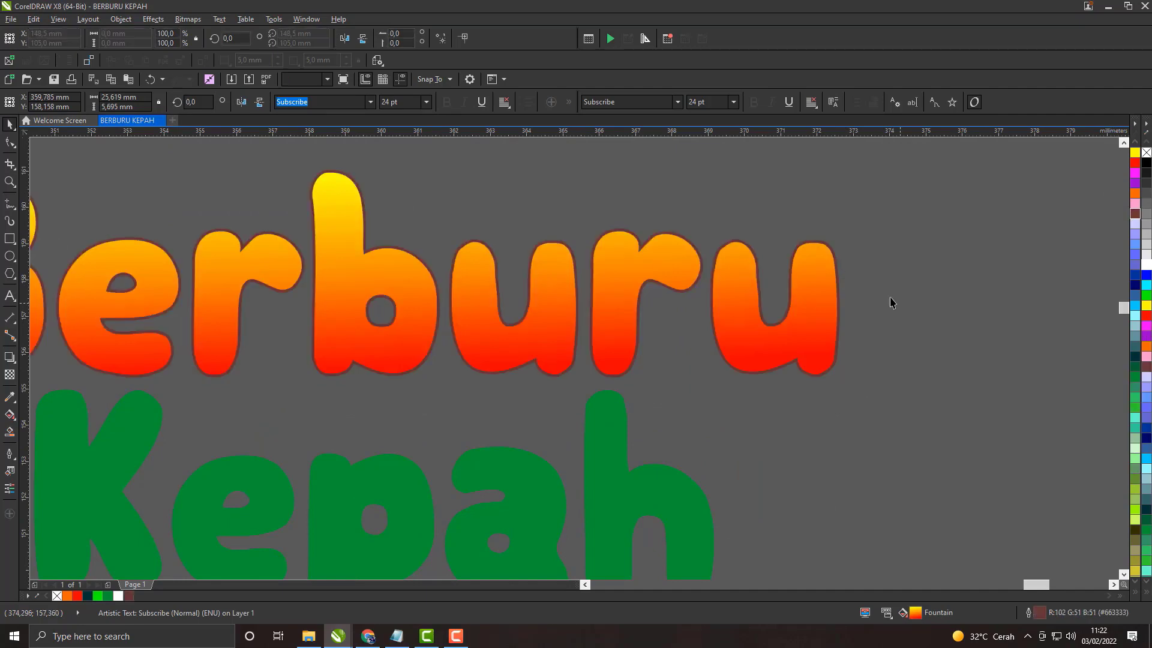
{"action": "scroll", "coordinate": [835, 256], "scroll_direction": "up", "scroll_amount": 1}
{"action": "left_click", "coordinate": [838, 258]}
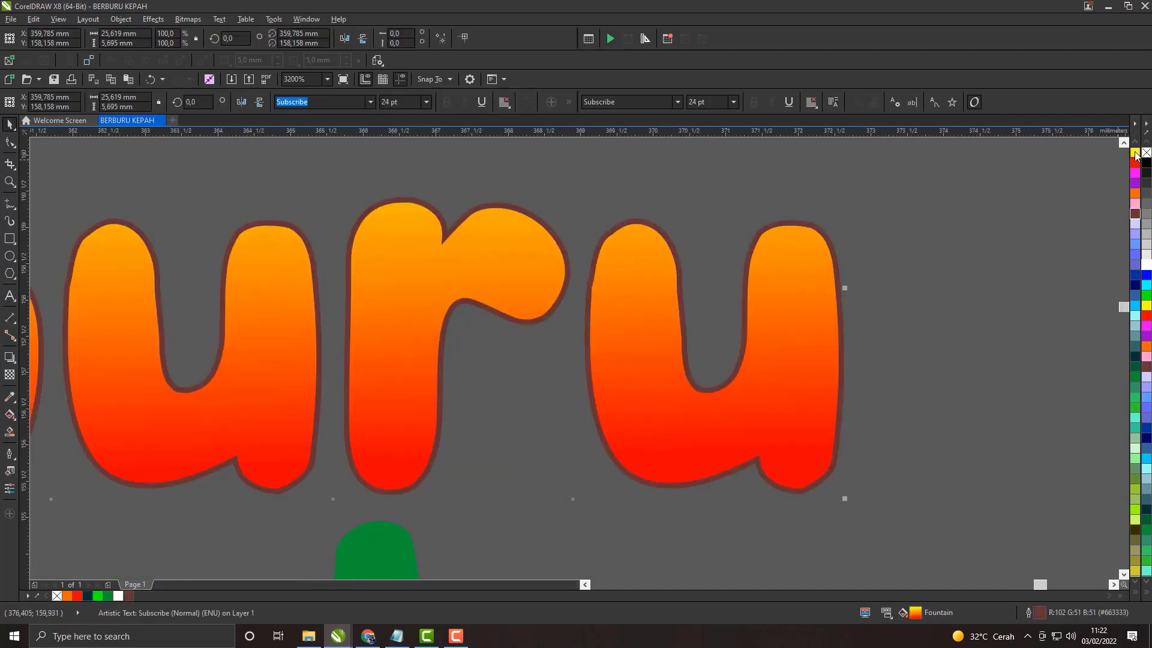
{"action": "right_click", "coordinate": [1135, 154]}
{"action": "scroll", "coordinate": [791, 257], "scroll_direction": "down", "scroll_amount": 2}
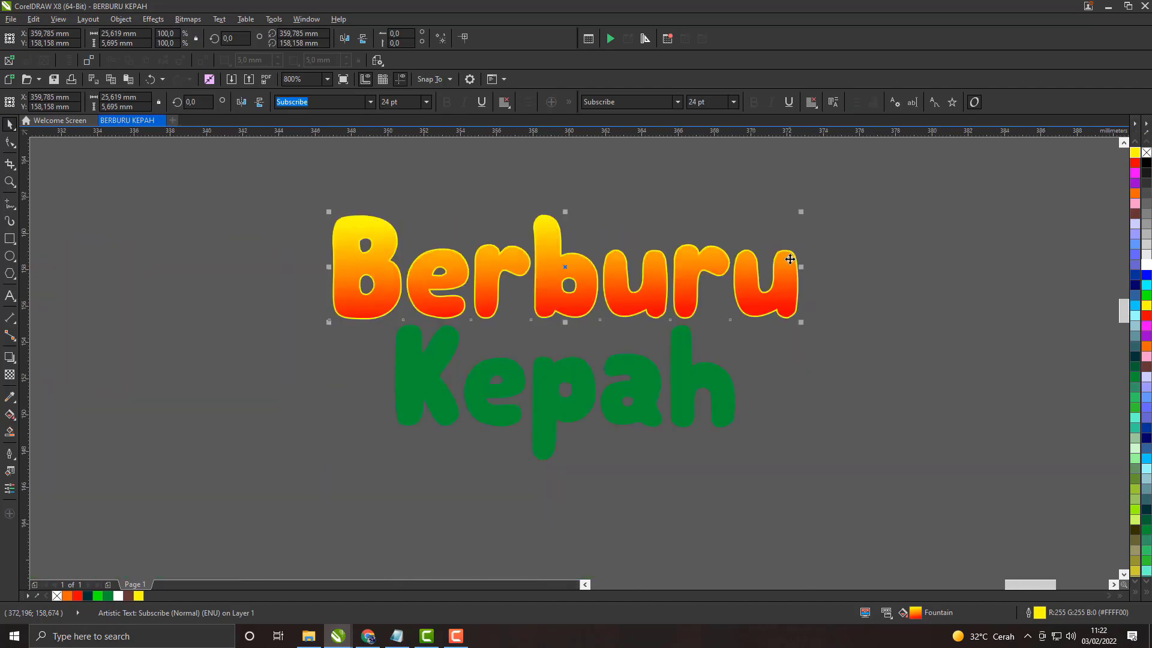
{"action": "scroll", "coordinate": [791, 258], "scroll_direction": "up", "scroll_amount": 2}
{"action": "right_click", "coordinate": [1145, 276]}
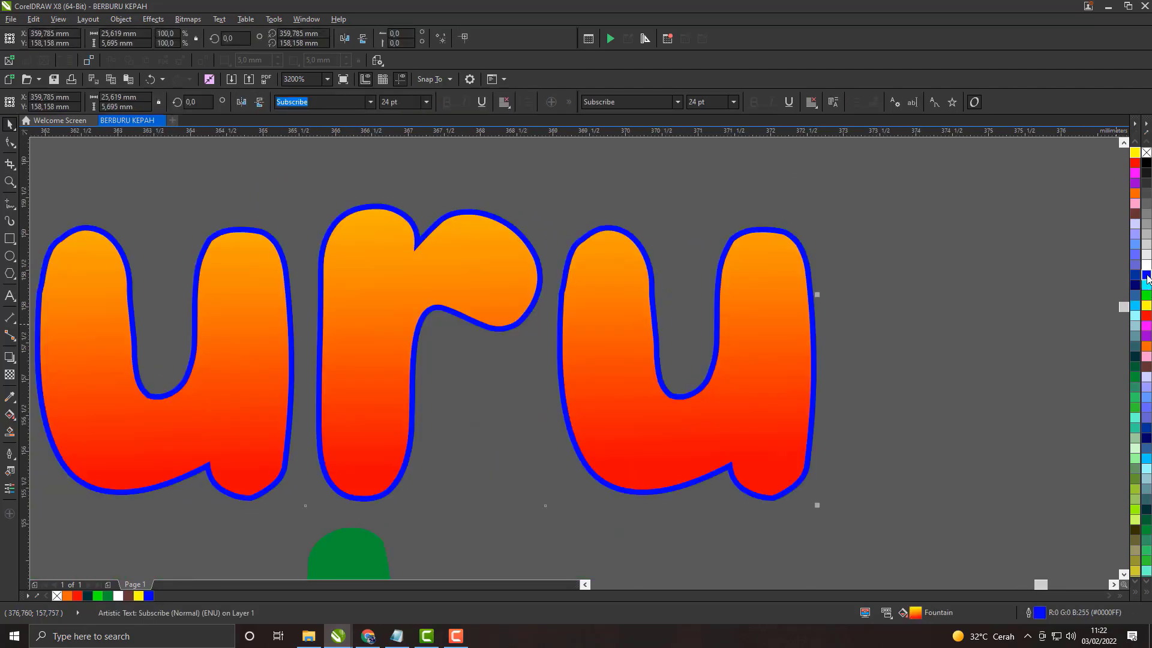
{"action": "scroll", "coordinate": [878, 300], "scroll_direction": "down", "scroll_amount": 1}
Step: Set Berburu's outline to dark brown (#663333), 20 px wide with round caps, behind the fill and scaling with the object
{"action": "right_click", "coordinate": [1135, 214]}
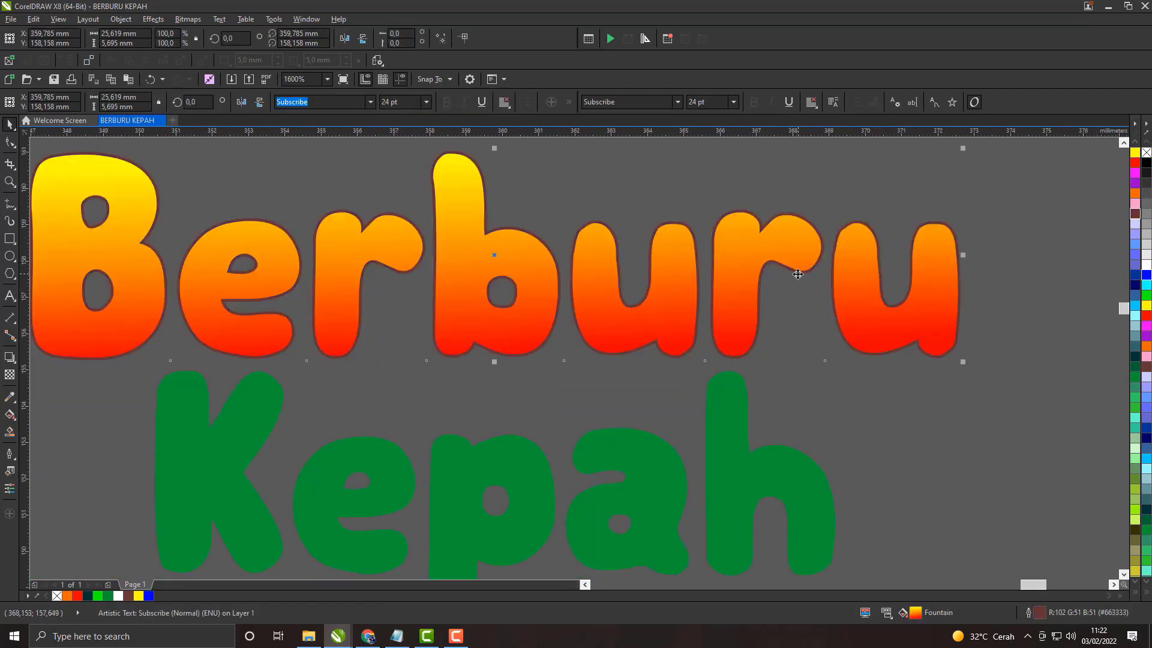
{"action": "double_click", "coordinate": [1042, 612]}
{"action": "left_click", "coordinate": [499, 237]}
{"action": "left_click", "coordinate": [460, 344]}
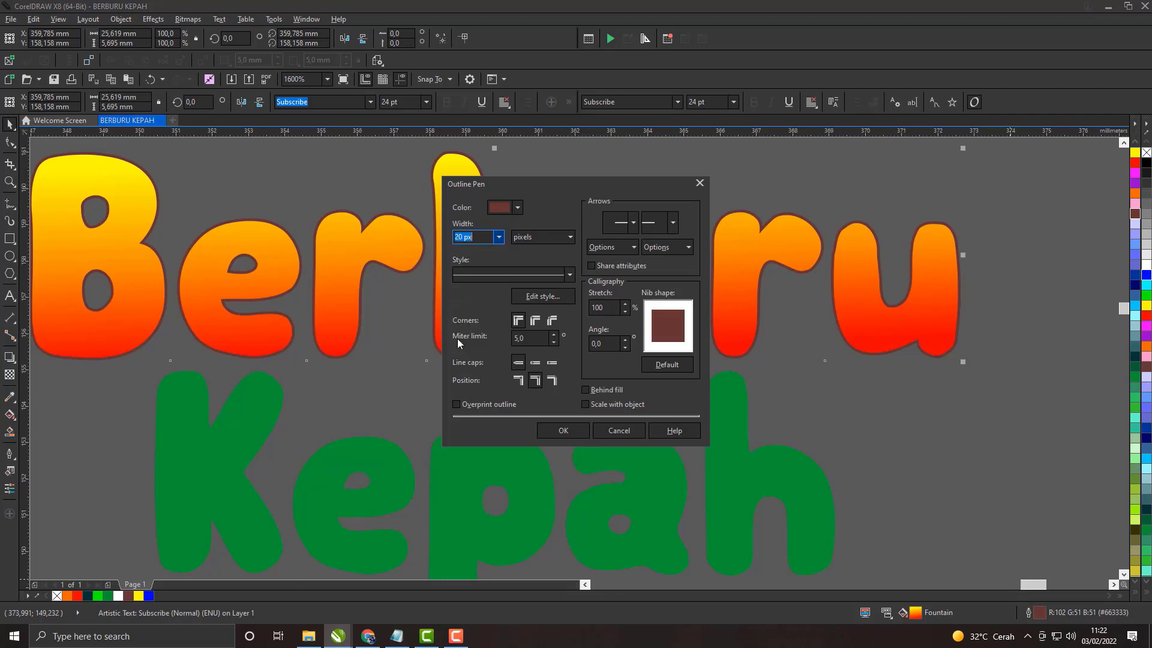
{"action": "left_click", "coordinate": [533, 363]}
{"action": "left_click", "coordinate": [585, 405]}
{"action": "left_click", "coordinate": [565, 429]}
{"action": "scroll", "coordinate": [637, 302], "scroll_direction": "down", "scroll_amount": 2}
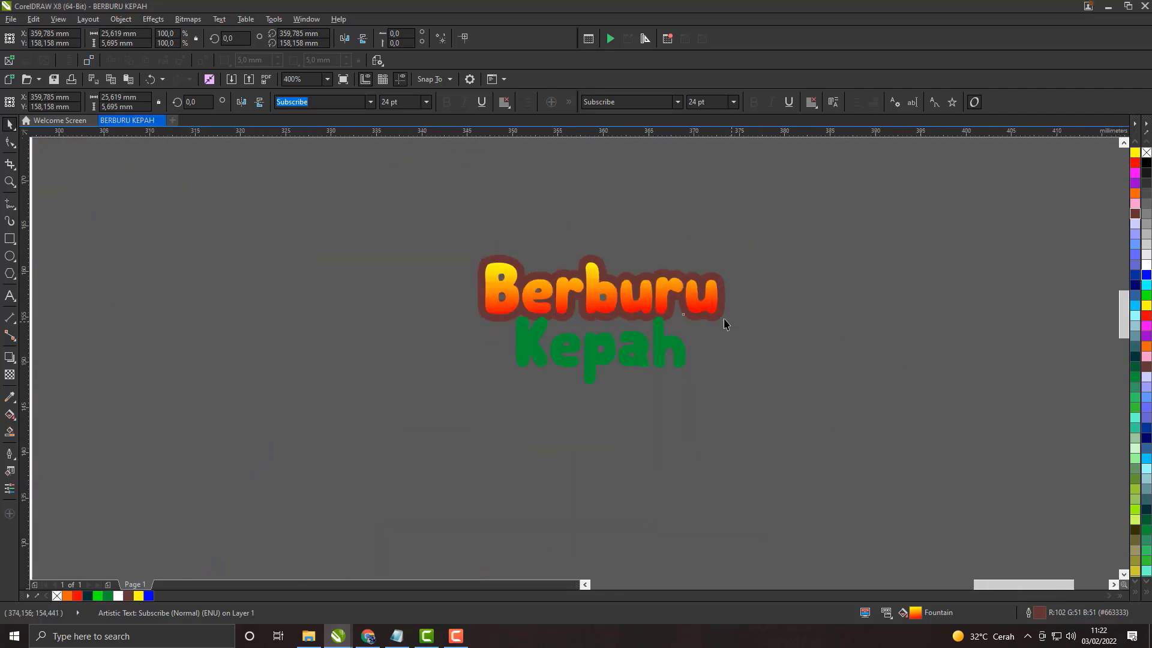
Step: Reduce the width of Berburu's brown outline to 8 px
{"action": "scroll", "coordinate": [725, 290], "scroll_direction": "up", "scroll_amount": 2}
{"action": "left_click", "coordinate": [729, 290]}
{"action": "scroll", "coordinate": [730, 289], "scroll_direction": "down", "scroll_amount": 2}
{"action": "scroll", "coordinate": [718, 292], "scroll_direction": "up", "scroll_amount": 2}
{"action": "scroll", "coordinate": [718, 291], "scroll_direction": "down", "scroll_amount": 2}
{"action": "left_click", "coordinate": [728, 295]}
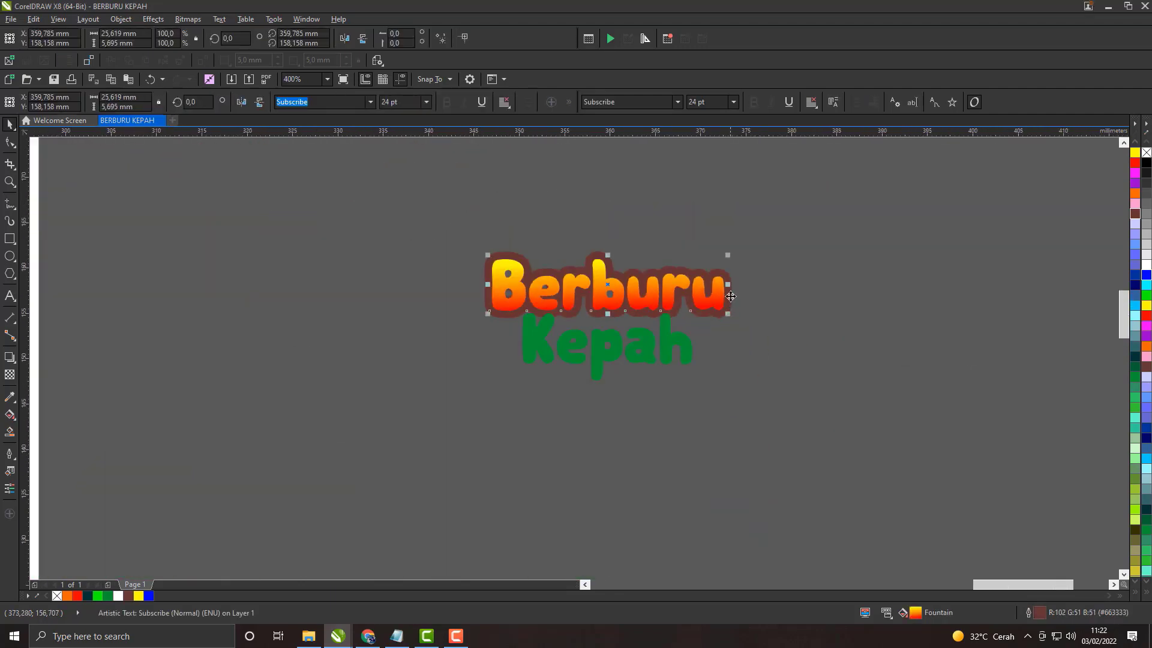
{"action": "scroll", "coordinate": [728, 295], "scroll_direction": "up", "scroll_amount": 1}
{"action": "double_click", "coordinate": [1040, 613]}
{"action": "left_click", "coordinate": [498, 236]}
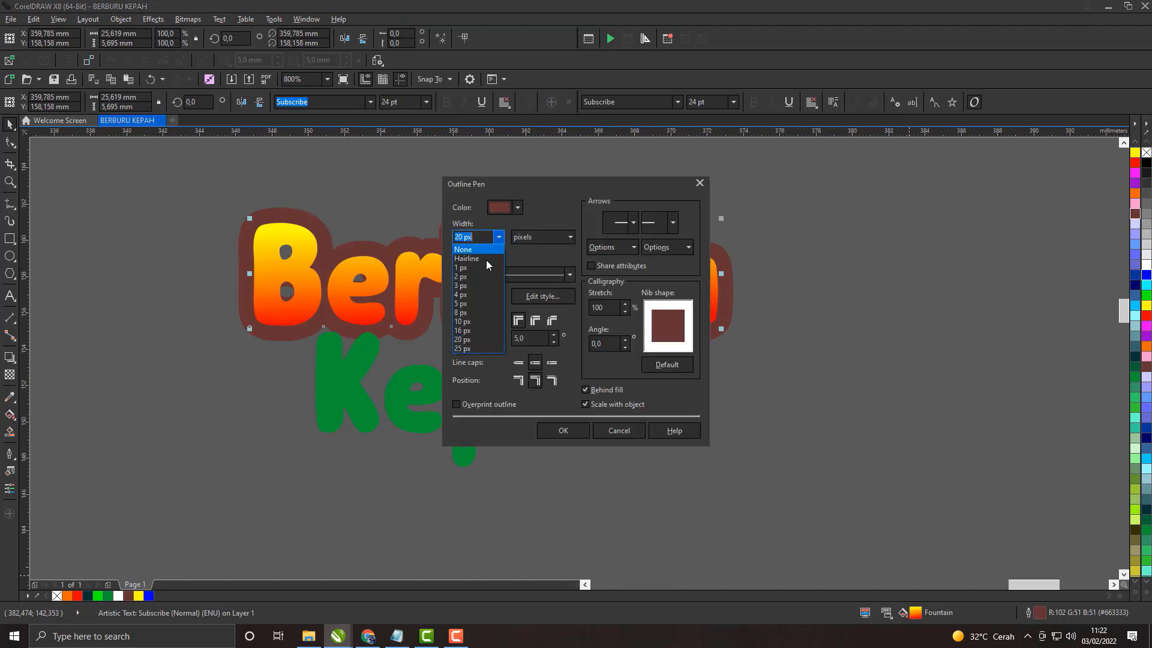
{"action": "left_click", "coordinate": [474, 326]}
{"action": "left_click", "coordinate": [562, 430]}
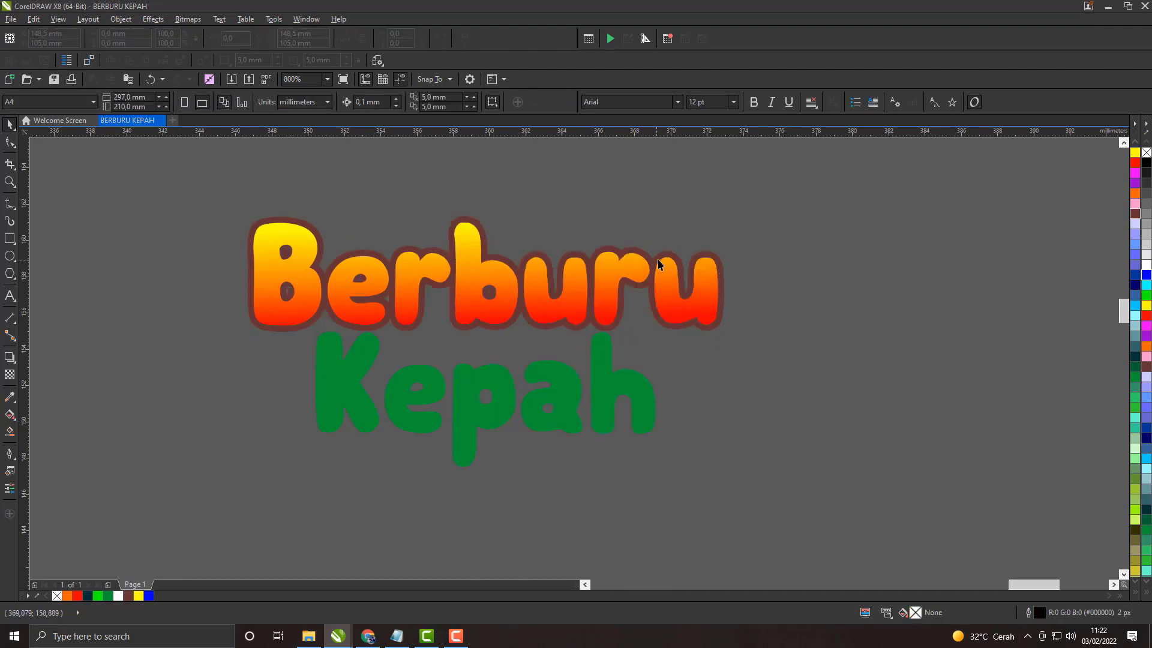
{"action": "scroll", "coordinate": [657, 259], "scroll_direction": "up", "scroll_amount": 1}
{"action": "scroll", "coordinate": [657, 259], "scroll_direction": "down", "scroll_amount": 1}
Step: Copy and paste the Berburu text, and place the duplicate about 8 mm above the original
{"action": "right_click", "coordinate": [689, 268]}
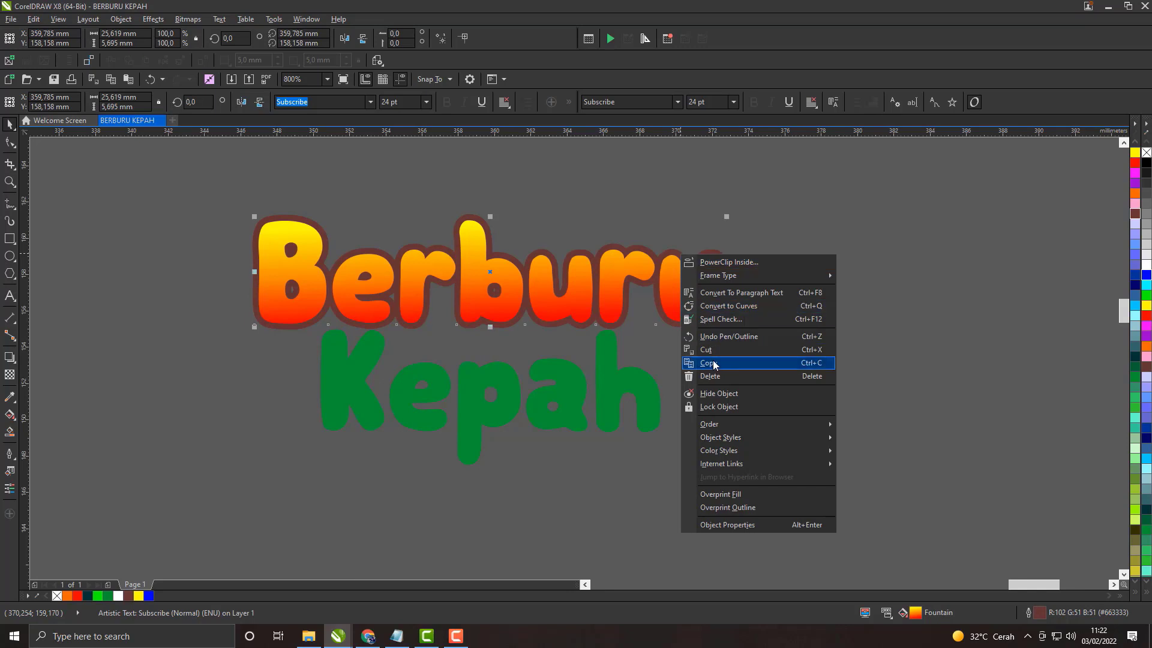
{"action": "left_click", "coordinate": [713, 362]}
{"action": "right_click", "coordinate": [694, 287]}
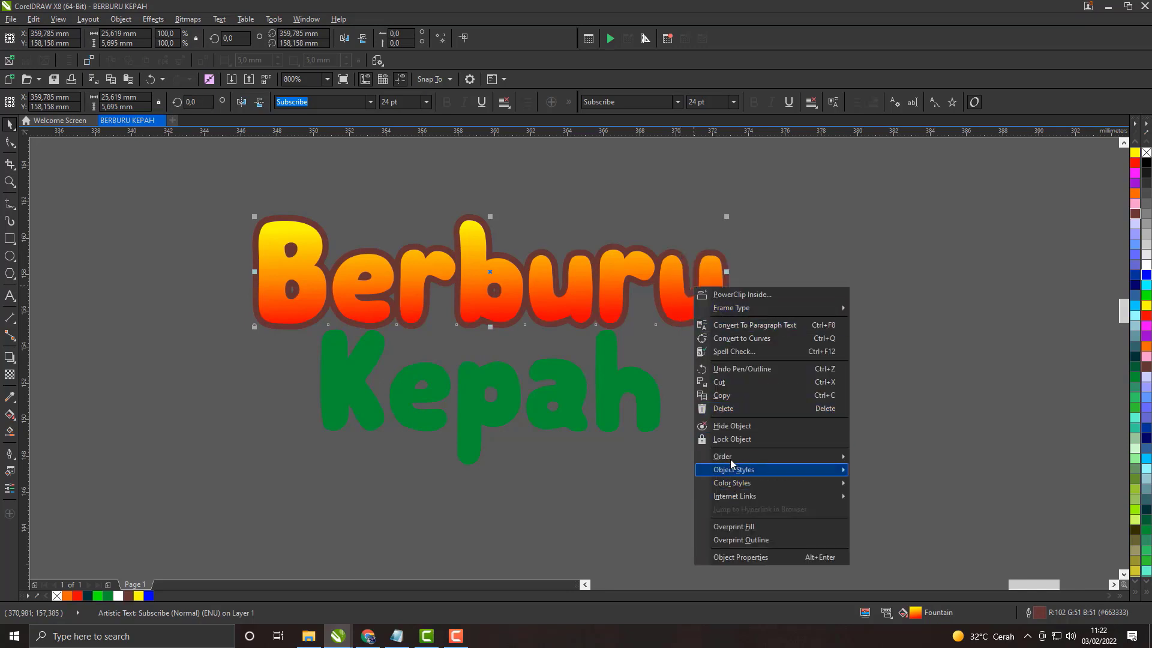
{"action": "left_click", "coordinate": [894, 296]}
{"action": "right_click", "coordinate": [853, 240]}
{"action": "left_click", "coordinate": [881, 317]}
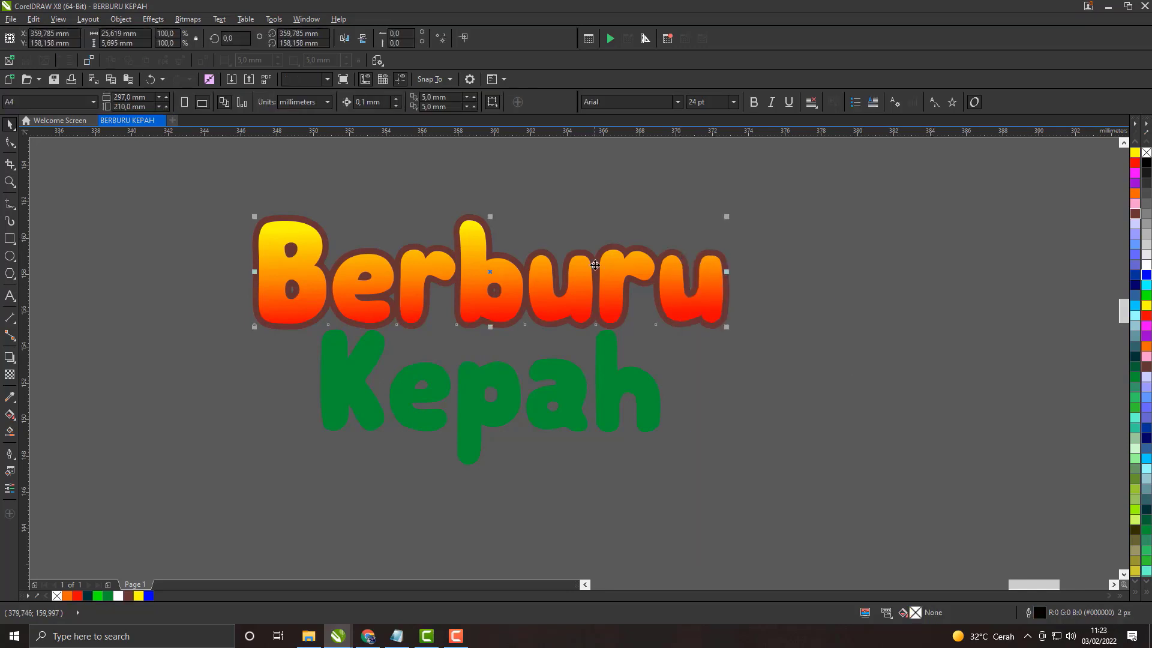
{"action": "scroll", "coordinate": [597, 272], "scroll_direction": "down", "scroll_amount": 1}
{"action": "left_click_drag", "start_coordinate": [668, 282], "coordinate": [683, 210]}
Step: Set the upper Berburu copy's outline to white with a width of 25 px
{"action": "right_click", "coordinate": [1146, 264]}
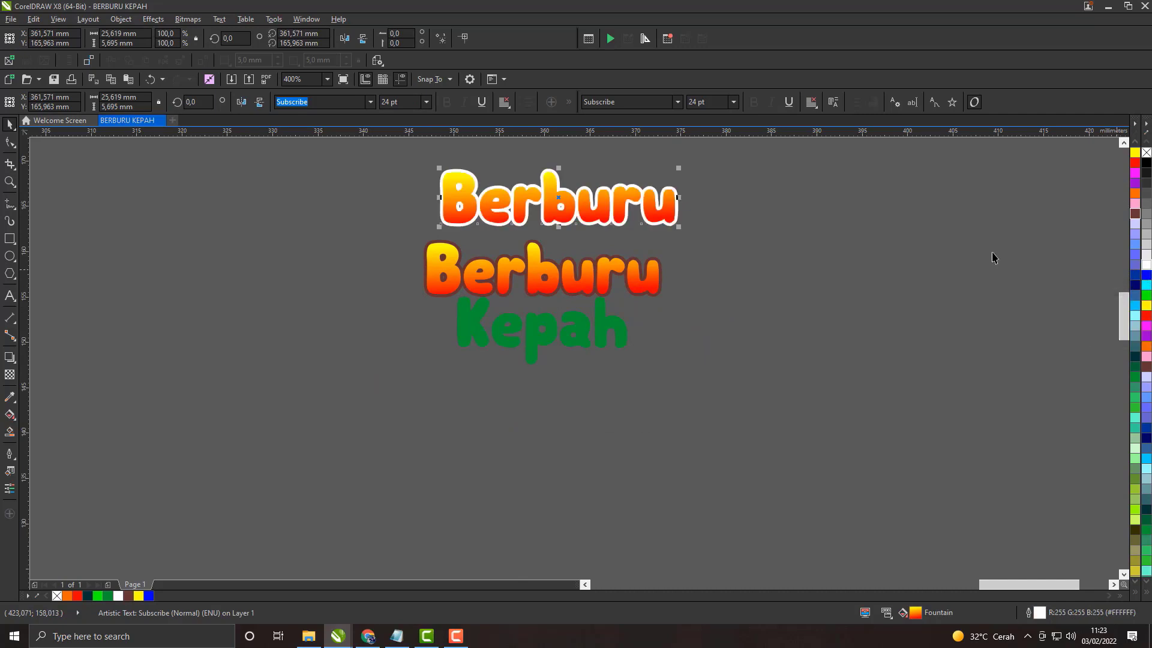
{"action": "scroll", "coordinate": [620, 140], "scroll_direction": "up", "scroll_amount": 1}
{"action": "key", "text": "Escape"}
{"action": "left_click", "coordinate": [733, 255]}
{"action": "double_click", "coordinate": [1033, 613]}
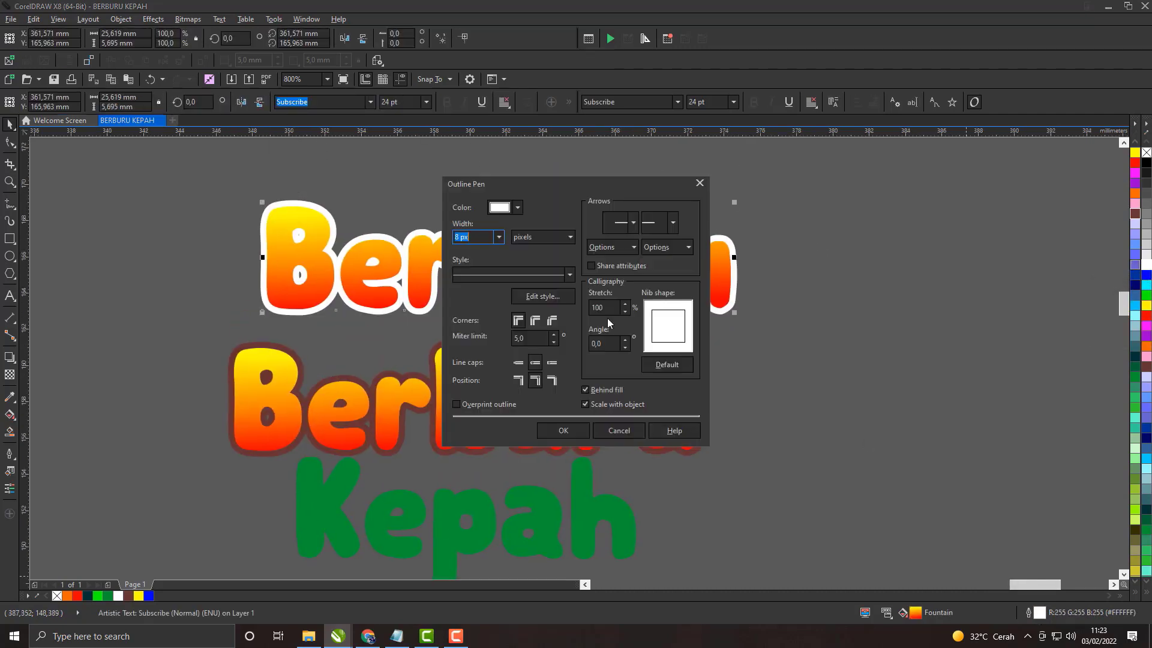
{"action": "left_click", "coordinate": [498, 237]}
{"action": "left_click", "coordinate": [468, 349]}
{"action": "left_click", "coordinate": [562, 430]}
Step: Order the white-outlined copy behind the brown-outlined Berburu and align their centres horizontally and vertically
{"action": "right_click", "coordinate": [740, 278]}
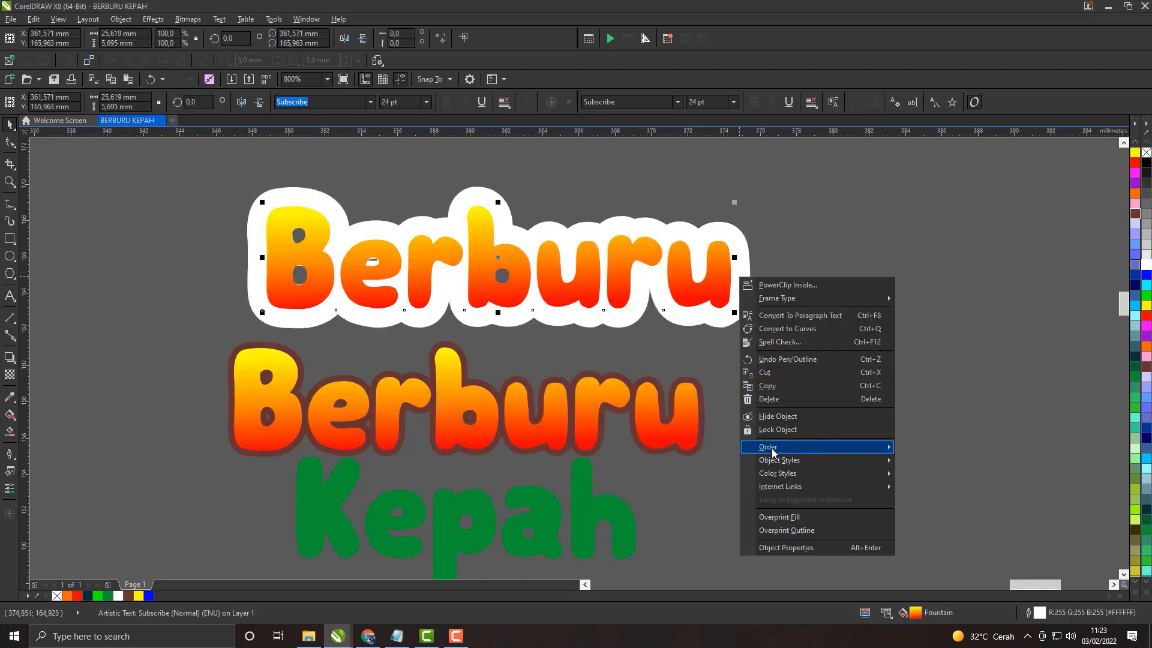
{"action": "mouse_move", "coordinate": [772, 452]}
{"action": "left_click", "coordinate": [929, 547]}
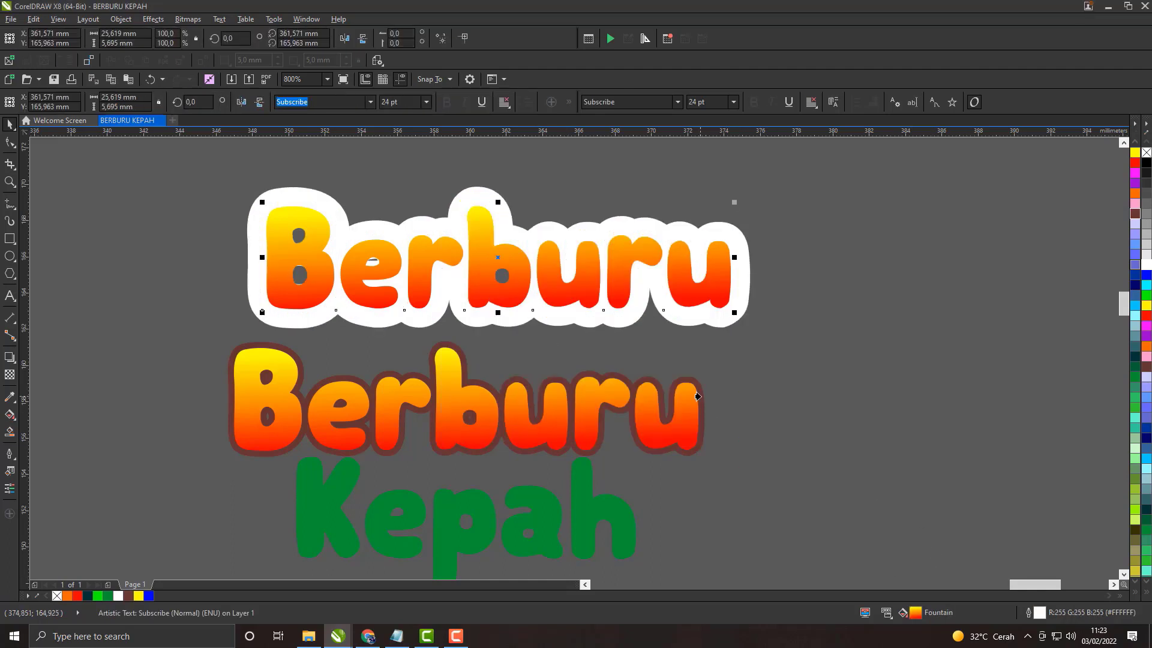
{"action": "left_click", "coordinate": [697, 417], "text": "shift"}
{"action": "key", "text": "c"}
{"action": "key", "text": "e"}
{"action": "key", "text": "Escape"}
{"action": "scroll", "coordinate": [471, 379], "scroll_direction": "down", "scroll_amount": 2}
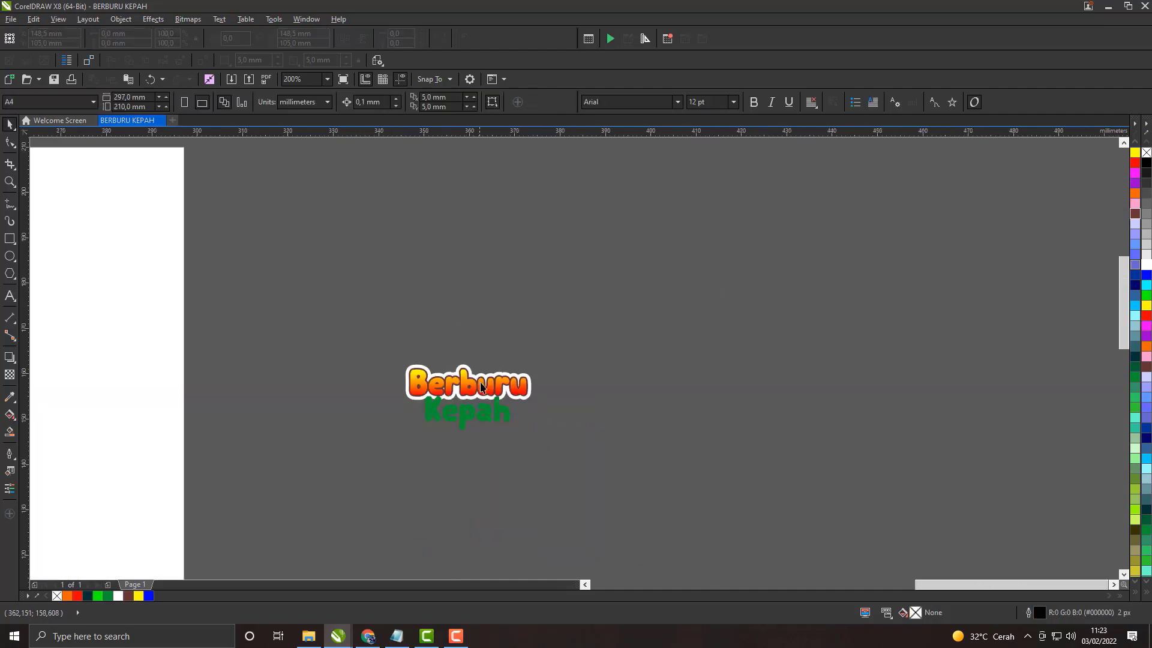
Step: Move the Kepah text lower so that it clears Berburu's white outline
{"action": "scroll", "coordinate": [480, 387], "scroll_direction": "up", "scroll_amount": 3}
{"action": "scroll", "coordinate": [609, 343], "scroll_direction": "down", "scroll_amount": 1}
{"action": "scroll", "coordinate": [564, 336], "scroll_direction": "down", "scroll_amount": 1}
{"action": "scroll", "coordinate": [562, 324], "scroll_direction": "up", "scroll_amount": 1}
{"action": "left_click", "coordinate": [373, 438]}
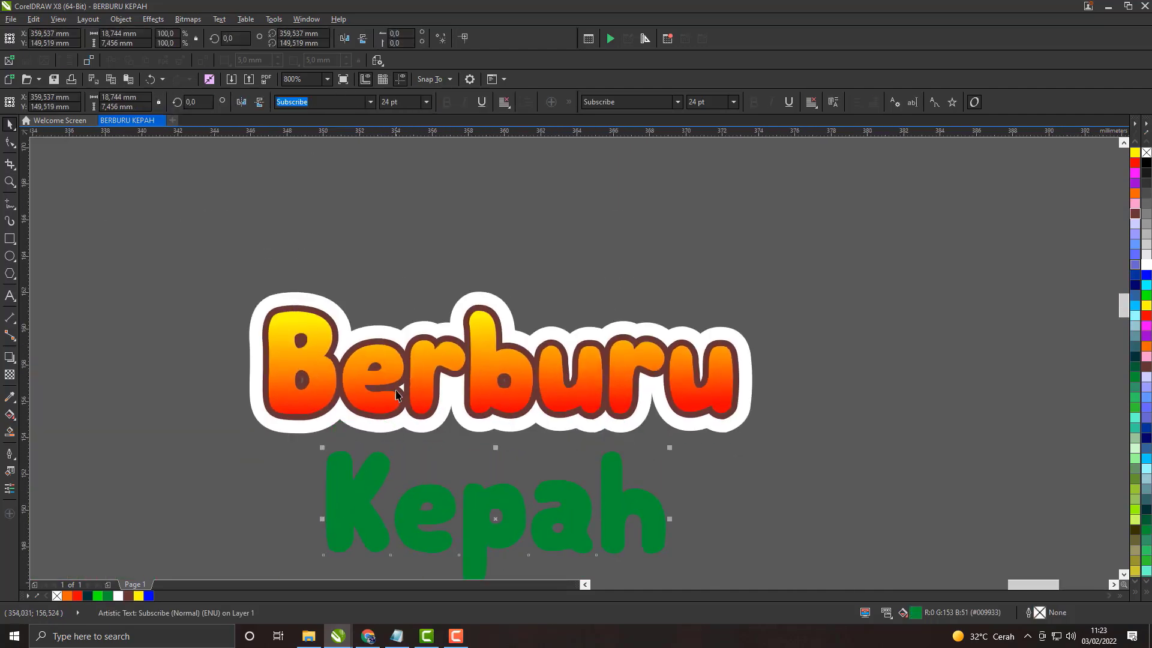
Step: Bring the 763 x 534 judul PNG from File Explorer into the CorelDRAW drawing and place it beside the lettering as a reference
{"action": "scroll", "coordinate": [408, 368], "scroll_direction": "up", "scroll_amount": 1}
{"action": "scroll", "coordinate": [422, 311], "scroll_direction": "down", "scroll_amount": 1}
{"action": "scroll", "coordinate": [414, 300], "scroll_direction": "down", "scroll_amount": 1}
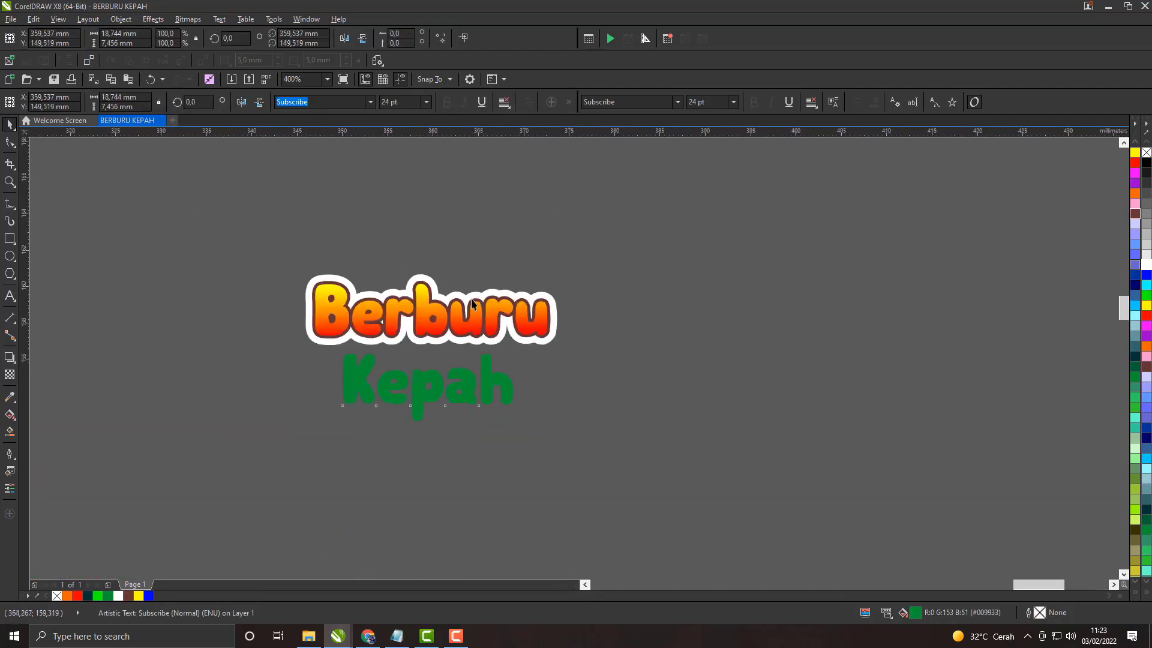
{"action": "scroll", "coordinate": [407, 292], "scroll_direction": "up", "scroll_amount": 1}
{"action": "left_click", "coordinate": [390, 271]}
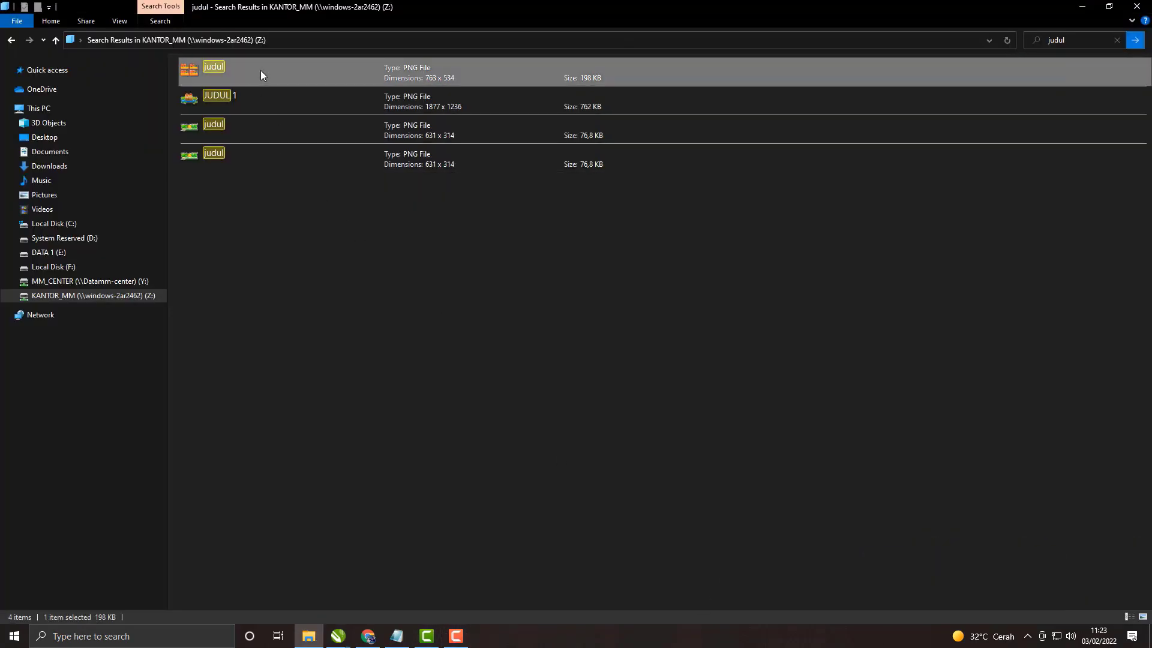
{"action": "left_click_drag", "start_coordinate": [260, 71], "coordinate": [805, 307]}
{"action": "scroll", "coordinate": [805, 306], "scroll_direction": "down", "scroll_amount": 2}
{"action": "left_click_drag", "start_coordinate": [719, 274], "coordinate": [367, 292]}
{"action": "scroll", "coordinate": [526, 298], "scroll_direction": "up", "scroll_amount": 1}
{"action": "scroll", "coordinate": [600, 288], "scroll_direction": "right", "scroll_amount": 1}
{"action": "left_click", "coordinate": [644, 262]}
{"action": "scroll", "coordinate": [648, 292], "scroll_direction": "up", "scroll_amount": 1}
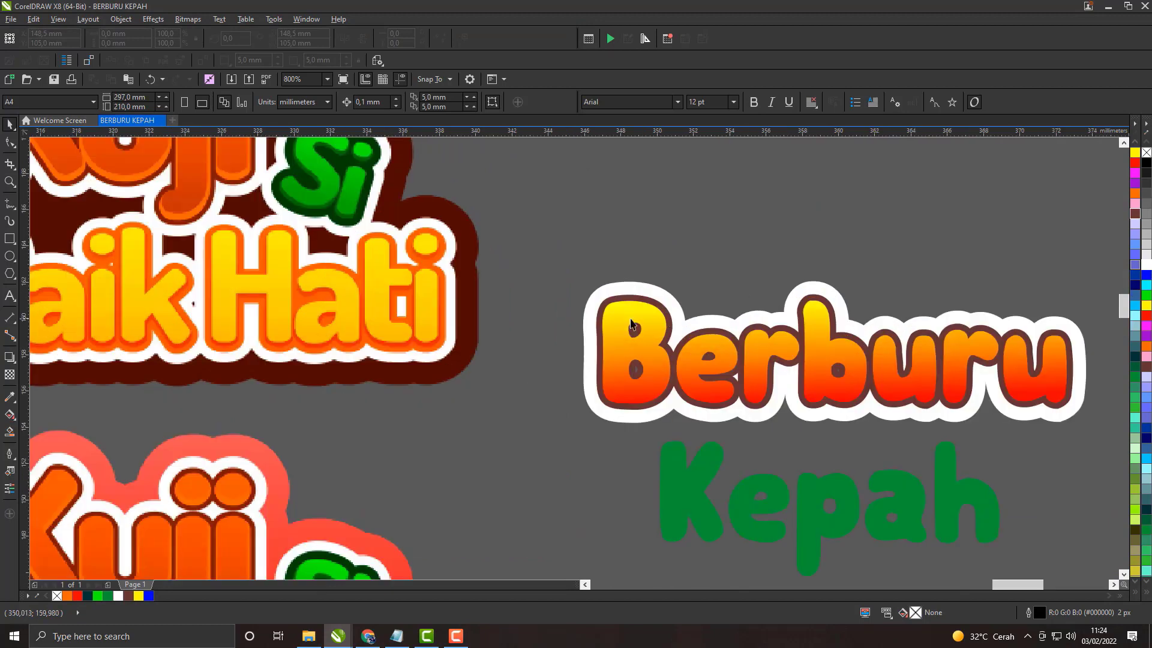
Step: Try the orange sampled from the reference title's lettering as Berburu's outline colour, and undo it
{"action": "left_click", "coordinate": [9, 397]}
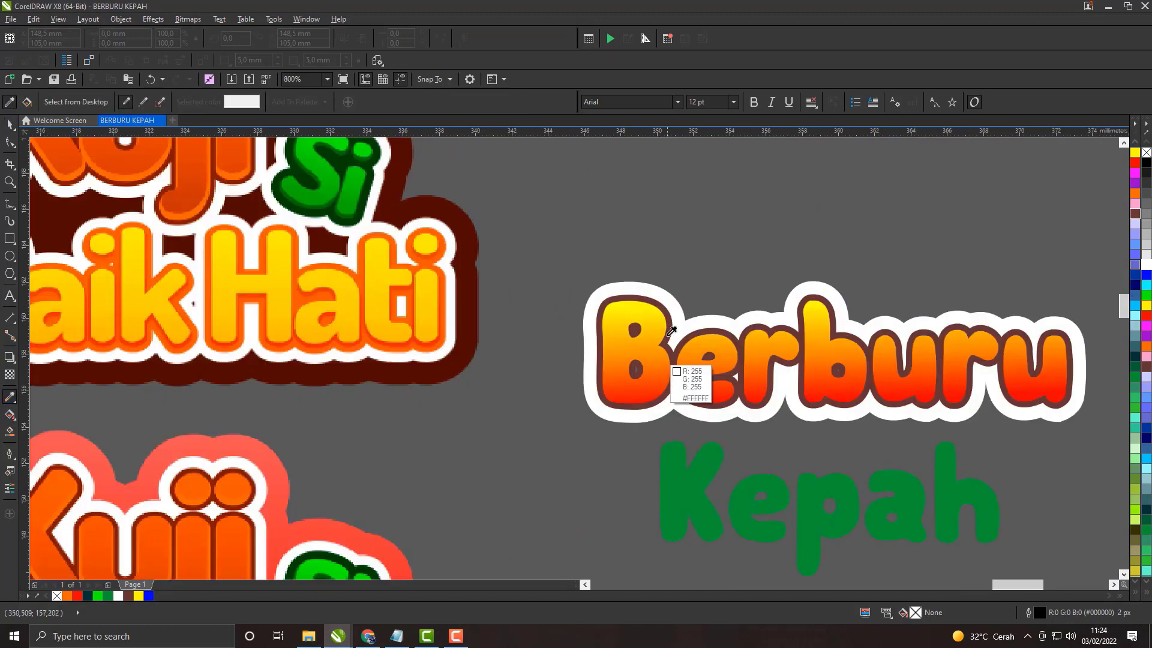
{"action": "left_click", "coordinate": [443, 248]}
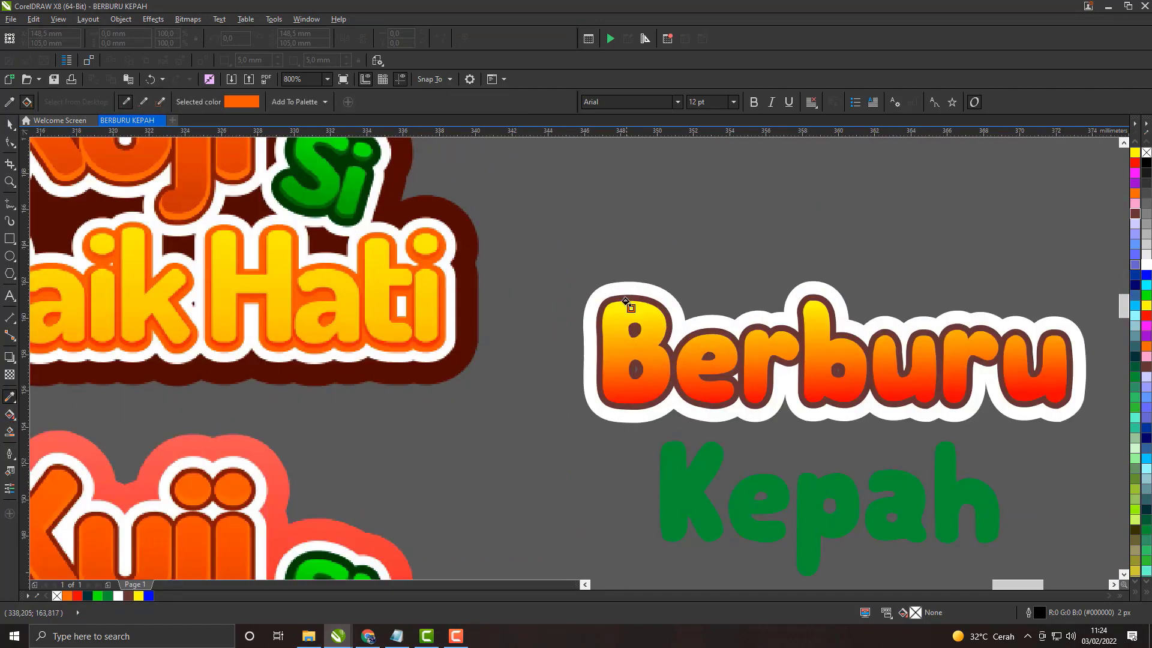
{"action": "scroll", "coordinate": [631, 301], "scroll_direction": "up", "scroll_amount": 1}
{"action": "left_click", "coordinate": [632, 294]}
{"action": "scroll", "coordinate": [632, 295], "scroll_direction": "down", "scroll_amount": 1}
{"action": "left_click_drag", "start_coordinate": [714, 322], "coordinate": [613, 311]}
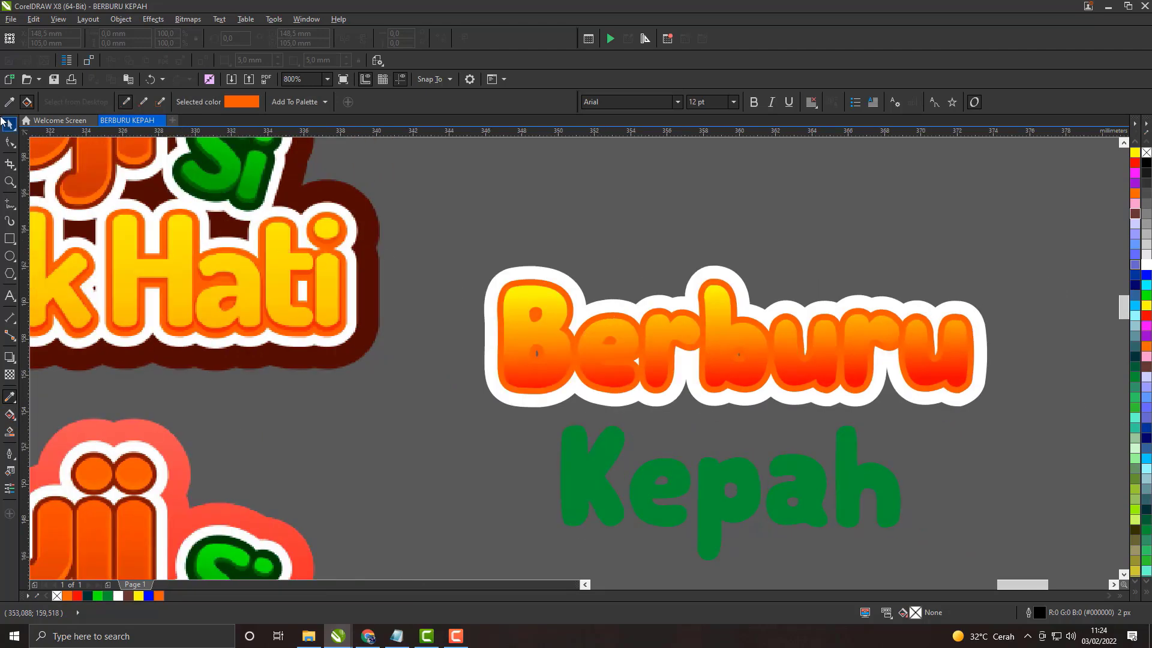
{"action": "scroll", "coordinate": [304, 308], "scroll_direction": "down", "scroll_amount": 1}
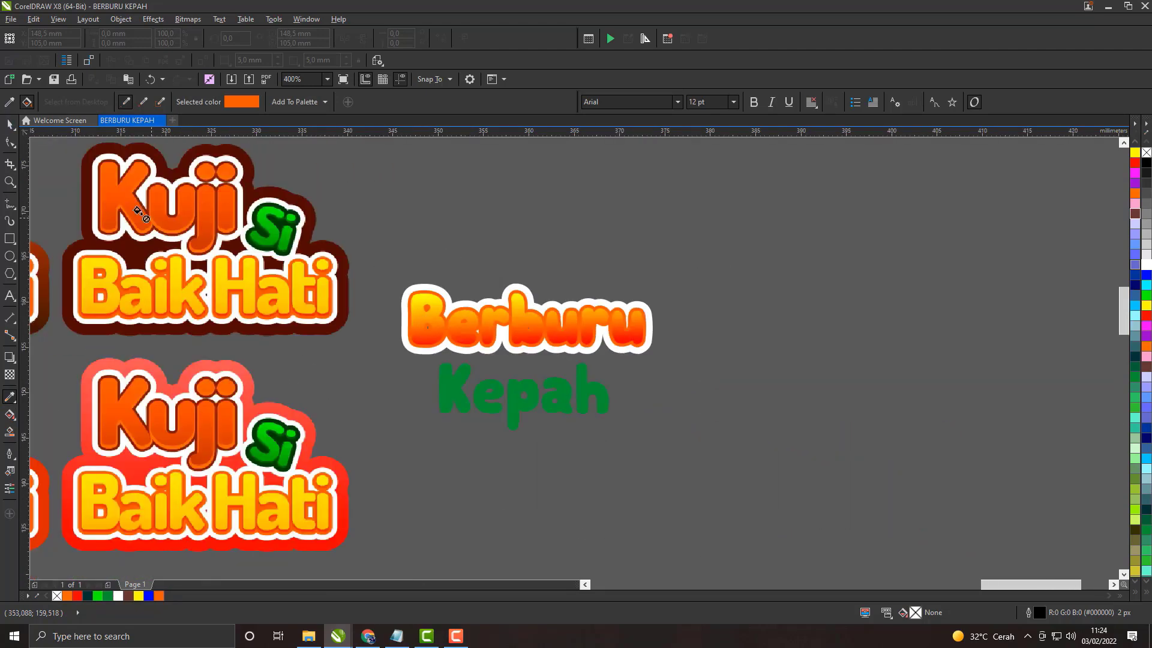
{"action": "left_click", "coordinate": [10, 124]}
{"action": "scroll", "coordinate": [432, 302], "scroll_direction": "up", "scroll_amount": 1}
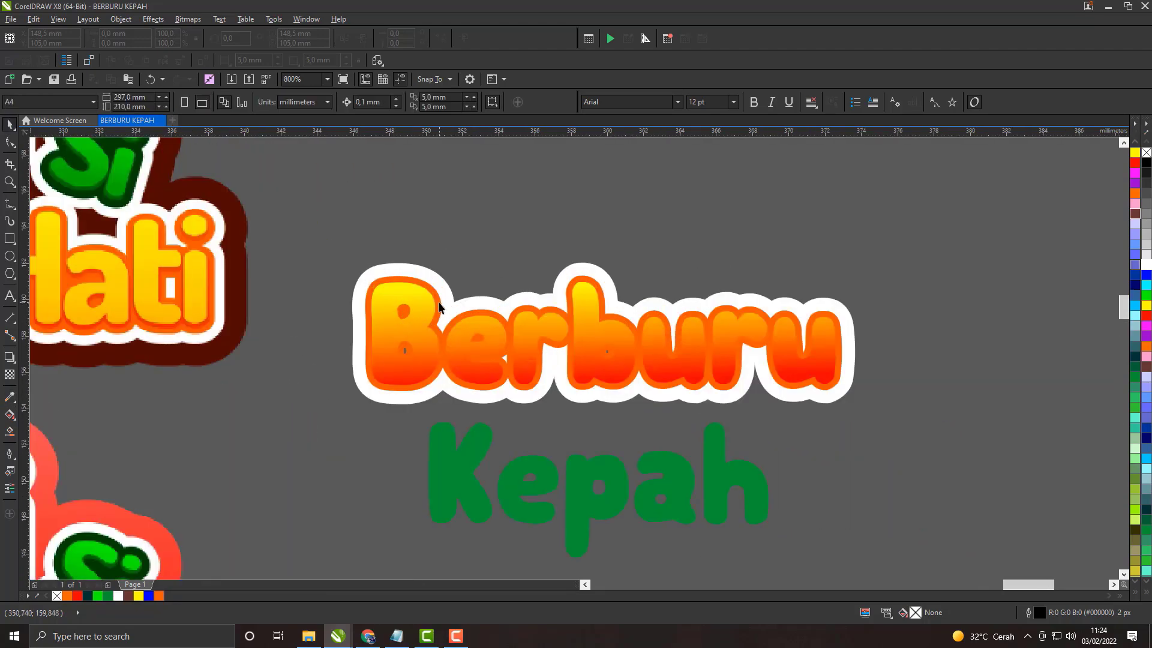
{"action": "key", "text": "ctrl+z"}
Step: Compare Berburu's brown and white outlines with the lettering of the reference Kuji Si Baik Hati titles
{"action": "left_click_drag", "start_coordinate": [439, 303], "coordinate": [604, 303]}
{"action": "scroll", "coordinate": [604, 303], "scroll_direction": "up", "scroll_amount": 1}
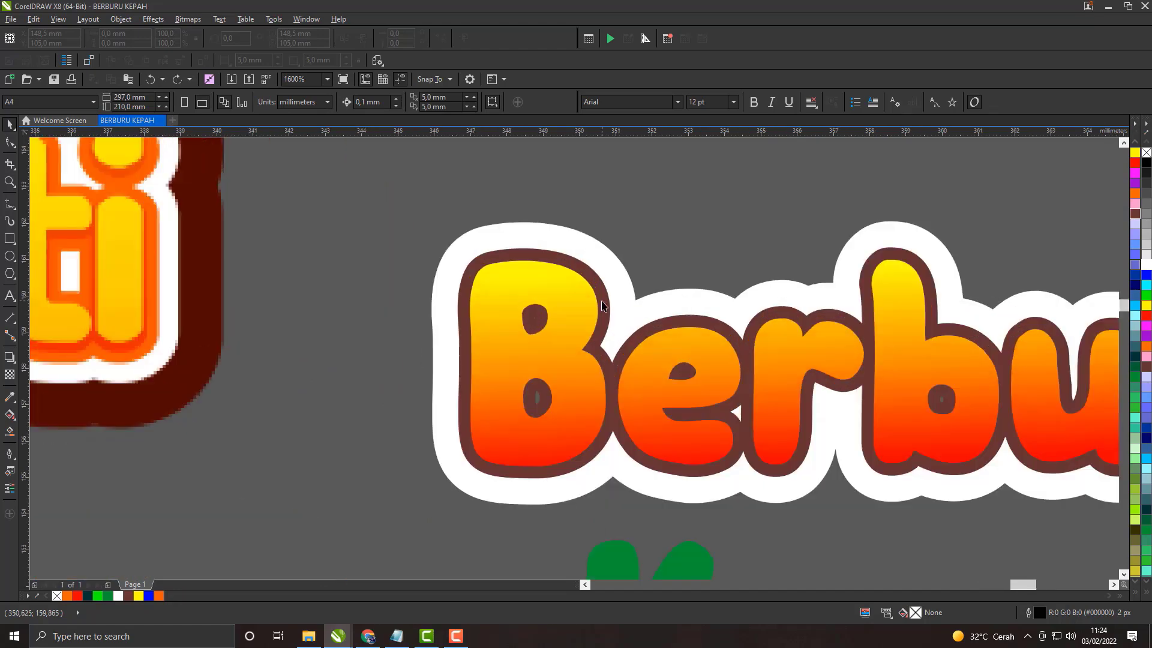
{"action": "scroll", "coordinate": [605, 300], "scroll_direction": "down", "scroll_amount": 2}
{"action": "scroll", "coordinate": [669, 318], "scroll_direction": "up", "scroll_amount": 1}
{"action": "scroll", "coordinate": [669, 322], "scroll_direction": "down", "scroll_amount": 1}
{"action": "scroll", "coordinate": [669, 323], "scroll_direction": "up", "scroll_amount": 2}
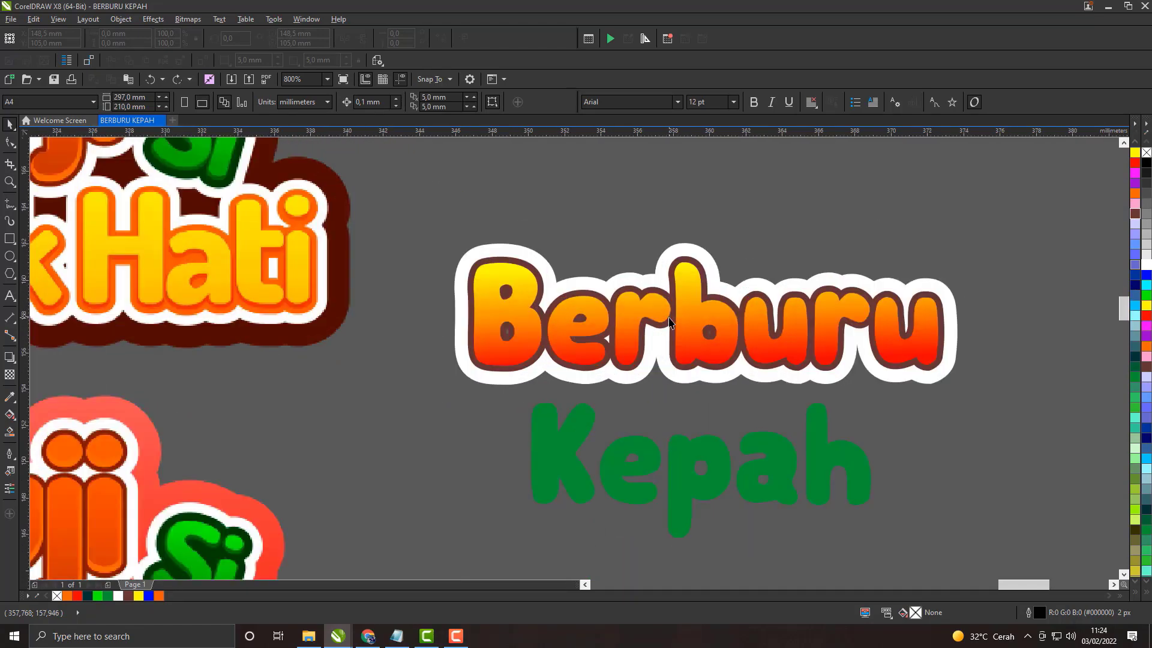
{"action": "scroll", "coordinate": [649, 273], "scroll_direction": "down", "scroll_amount": 1}
{"action": "scroll", "coordinate": [678, 301], "scroll_direction": "up", "scroll_amount": 1}
{"action": "scroll", "coordinate": [679, 301], "scroll_direction": "down", "scroll_amount": 1}
{"action": "scroll", "coordinate": [742, 324], "scroll_direction": "up", "scroll_amount": 1}
{"action": "scroll", "coordinate": [742, 325], "scroll_direction": "down", "scroll_amount": 1}
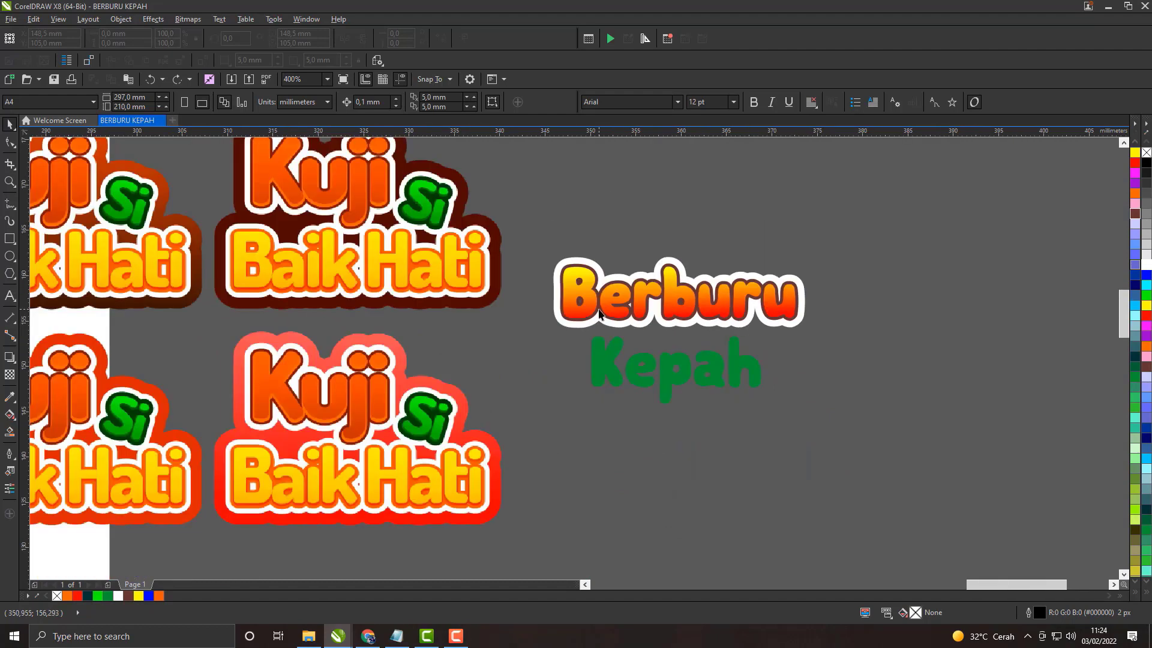
{"action": "scroll", "coordinate": [602, 309], "scroll_direction": "up", "scroll_amount": 1}
{"action": "scroll", "coordinate": [602, 309], "scroll_direction": "down", "scroll_amount": 1}
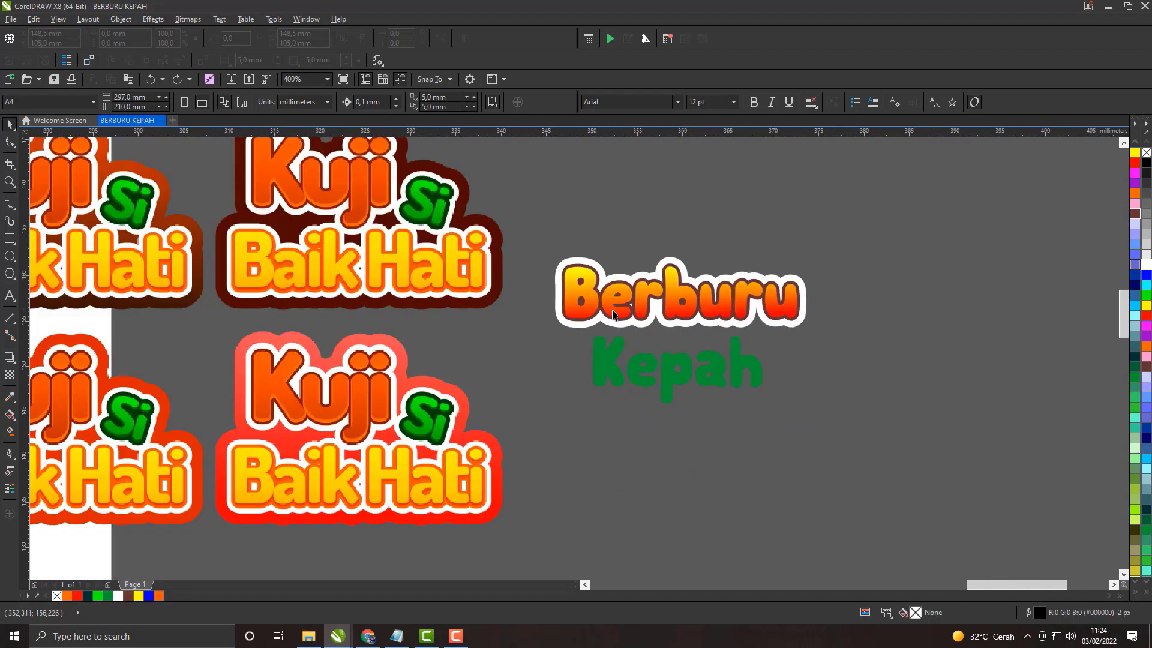
Step: Copy and paste the gradient Berburu, and place the duplicate about 8 mm above the original
{"action": "scroll", "coordinate": [612, 314], "scroll_direction": "up", "scroll_amount": 1}
{"action": "left_click", "coordinate": [620, 318]}
{"action": "scroll", "coordinate": [621, 318], "scroll_direction": "up", "scroll_amount": 1}
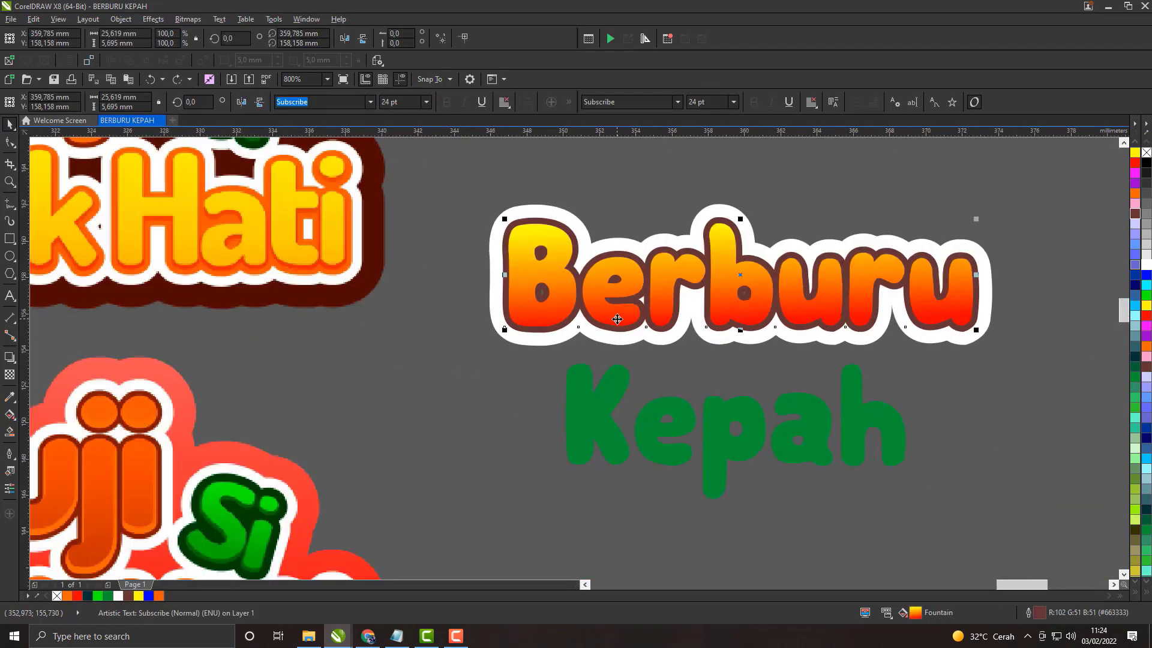
{"action": "scroll", "coordinate": [625, 256], "scroll_direction": "down", "scroll_amount": 1}
{"action": "mouse_move", "coordinate": [626, 256]}
{"action": "left_mouse_down"}
{"action": "mouse_move", "coordinate": [619, 182]}
{"action": "mouse_move", "coordinate": [619, 257]}
{"action": "left_mouse_up"}
{"action": "scroll", "coordinate": [619, 291], "scroll_direction": "up", "scroll_amount": 1}
{"action": "right_click", "coordinate": [628, 273]}
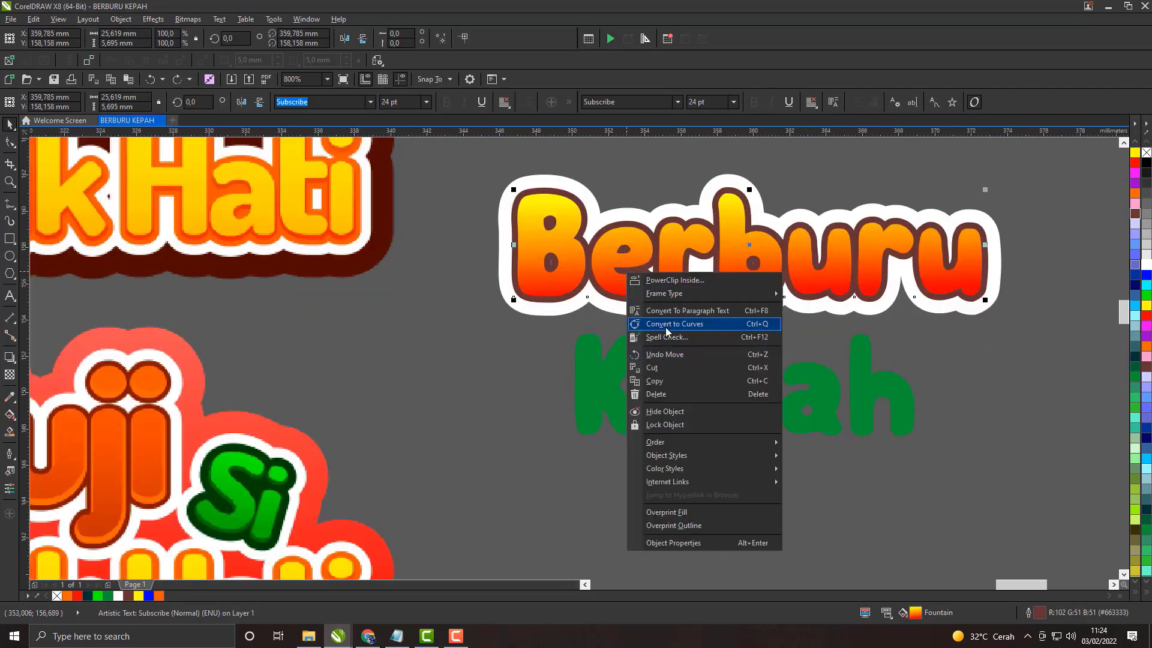
{"action": "left_click", "coordinate": [661, 381]}
{"action": "right_click", "coordinate": [439, 354]}
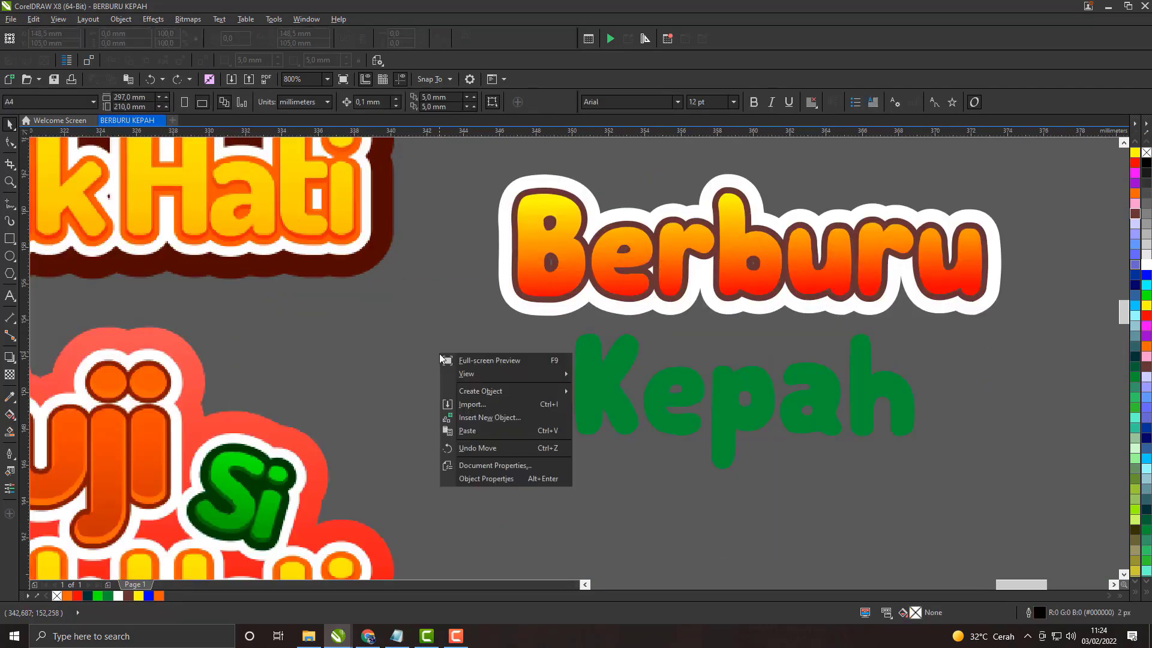
{"action": "left_click", "coordinate": [467, 430]}
{"action": "scroll", "coordinate": [714, 264], "scroll_direction": "down", "scroll_amount": 1}
{"action": "left_click_drag", "start_coordinate": [714, 266], "coordinate": [714, 195]}
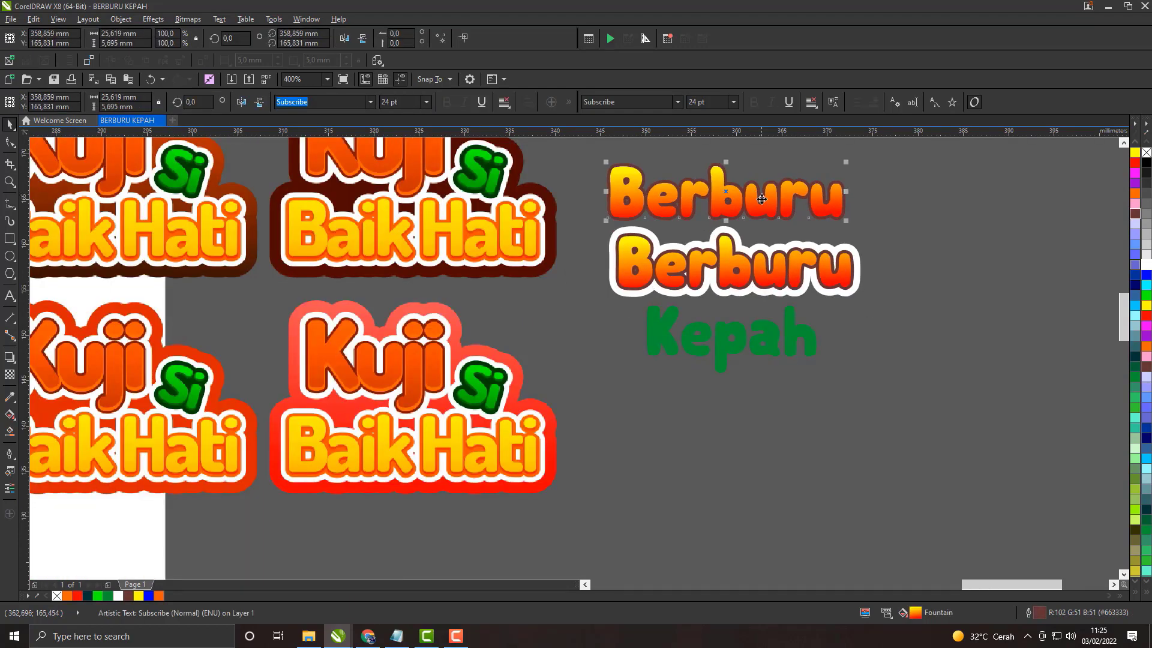
Step: Fill the upper Berburu copy with yellow and remove its outline
{"action": "left_click", "coordinate": [138, 595]}
{"action": "right_click", "coordinate": [57, 595]}
{"action": "scroll", "coordinate": [663, 198], "scroll_direction": "up", "scroll_amount": 2}
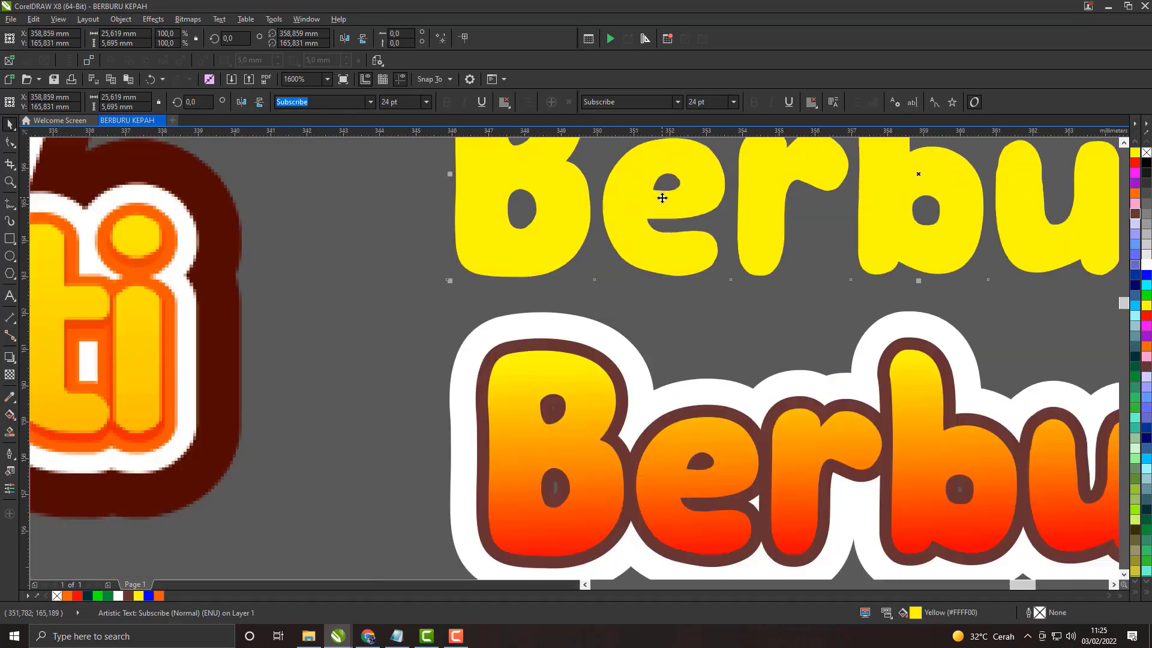
{"action": "scroll", "coordinate": [662, 198], "scroll_direction": "down", "scroll_amount": 4}
{"action": "scroll", "coordinate": [565, 255], "scroll_direction": "up", "scroll_amount": 3}
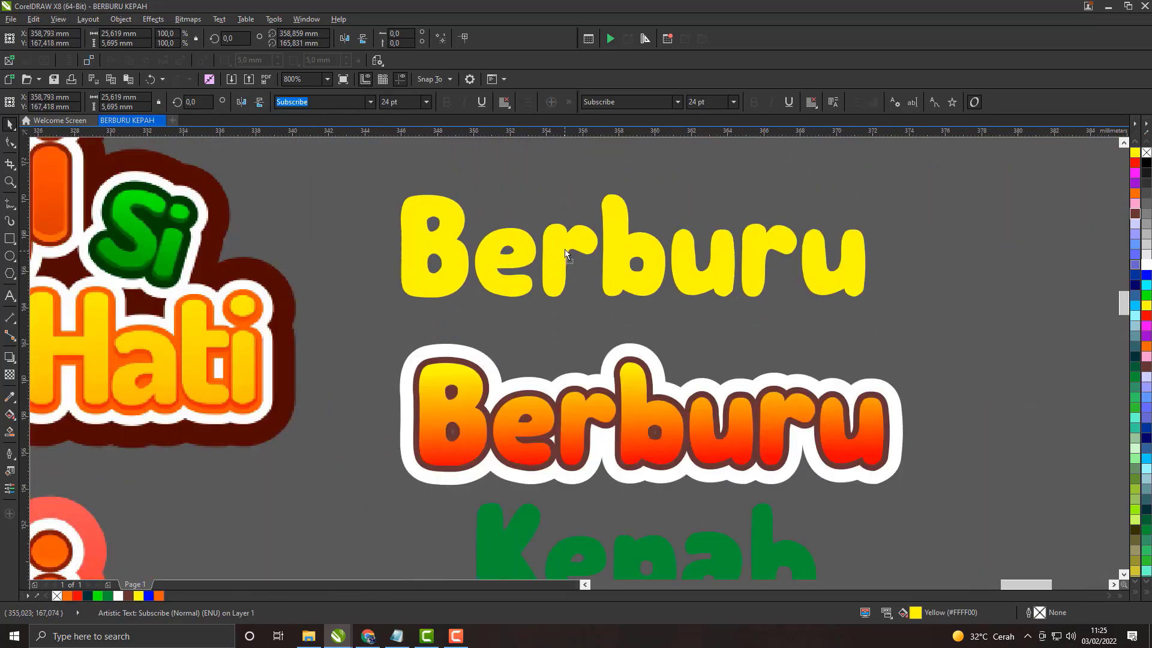
Step: Raise the yellow Berburu to about 15 mm above the original, and copy and paste it in place
{"action": "scroll", "coordinate": [566, 255], "scroll_direction": "down", "scroll_amount": 1}
{"action": "left_click_drag", "start_coordinate": [565, 253], "coordinate": [566, 207]}
{"action": "right_click", "coordinate": [565, 202]}
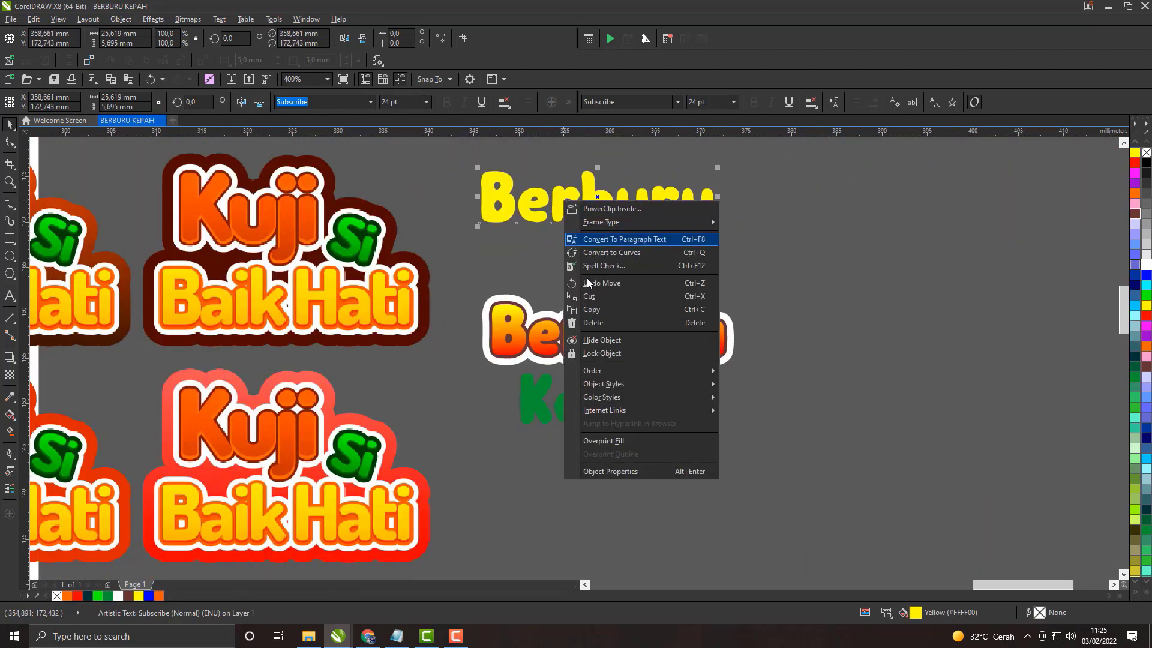
{"action": "left_click", "coordinate": [600, 309]}
{"action": "right_click", "coordinate": [597, 205]}
{"action": "right_click", "coordinate": [504, 253]}
{"action": "left_click", "coordinate": [537, 300]}
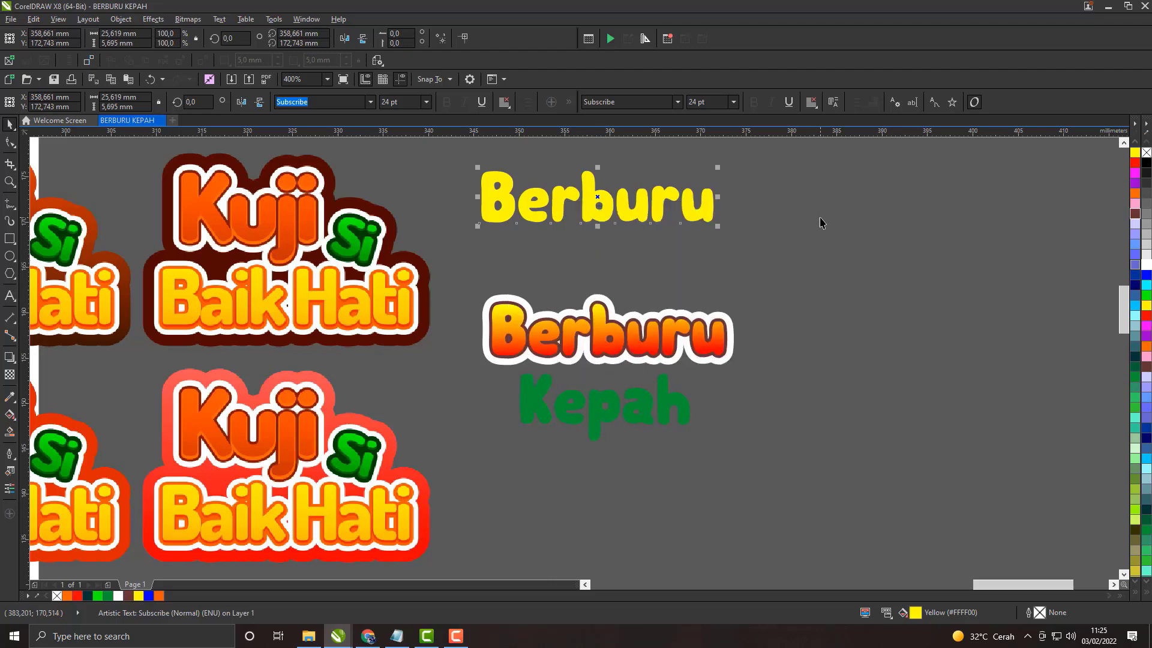
{"action": "right_click", "coordinate": [821, 223]}
{"action": "key", "text": "Escape"}
{"action": "scroll", "coordinate": [605, 203], "scroll_direction": "up", "scroll_amount": 1}
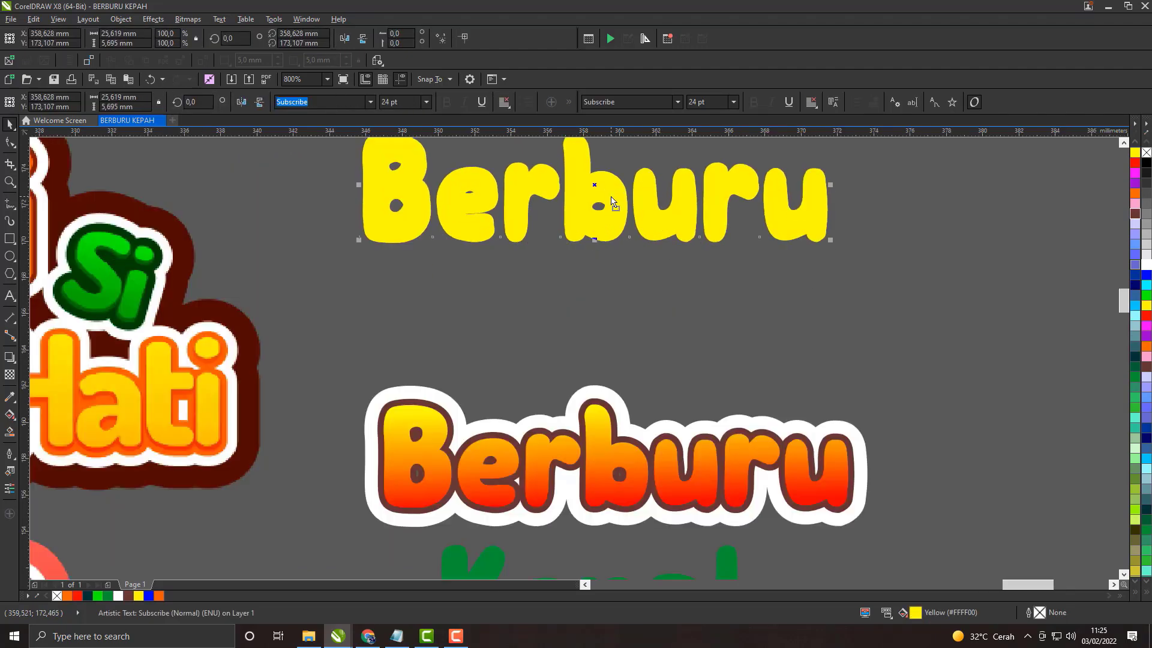
Step: Fill the pasted Berburu copy with brown (#663333) and offset it about 0.2 mm above the yellow one
{"action": "left_click", "coordinate": [1133, 212]}
{"action": "scroll", "coordinate": [667, 234], "scroll_direction": "up", "scroll_amount": 1}
{"action": "left_click_drag", "start_coordinate": [557, 211], "coordinate": [559, 218]}
{"action": "scroll", "coordinate": [559, 218], "scroll_direction": "down", "scroll_amount": 1}
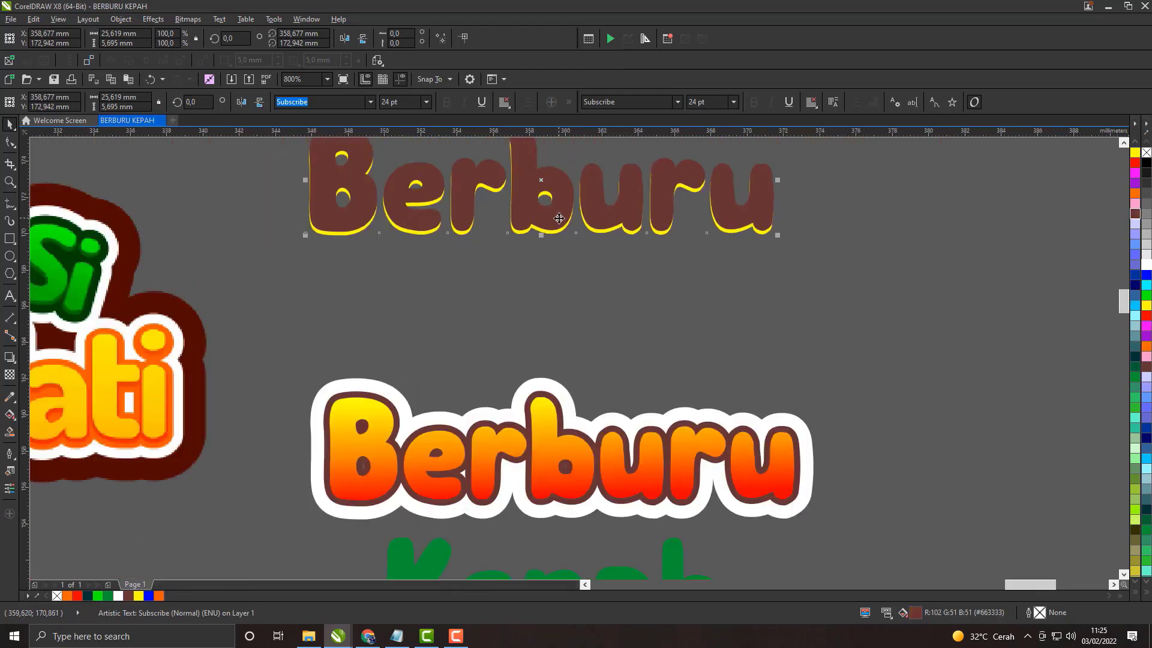
{"action": "left_click", "coordinate": [562, 304]}
{"action": "mouse_move", "coordinate": [570, 267]}
{"action": "left_mouse_down"}
{"action": "mouse_move", "coordinate": [573, 316]}
{"action": "mouse_move", "coordinate": [567, 278]}
{"action": "left_mouse_up"}
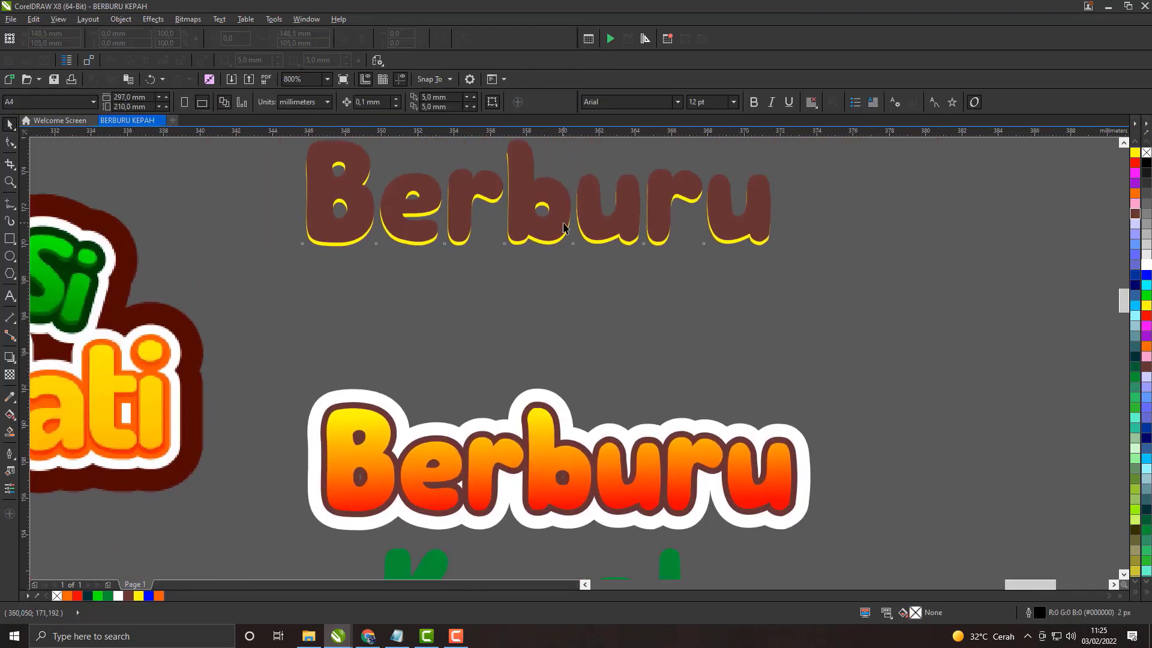
Step: Shift the brown Berburu copy about 1.5 mm higher over the yellow copy
{"action": "left_click", "coordinate": [564, 223]}
{"action": "scroll", "coordinate": [563, 223], "scroll_direction": "up", "scroll_amount": 1}
{"action": "scroll", "coordinate": [564, 223], "scroll_direction": "down", "scroll_amount": 1}
{"action": "scroll", "coordinate": [559, 223], "scroll_direction": "up", "scroll_amount": 1}
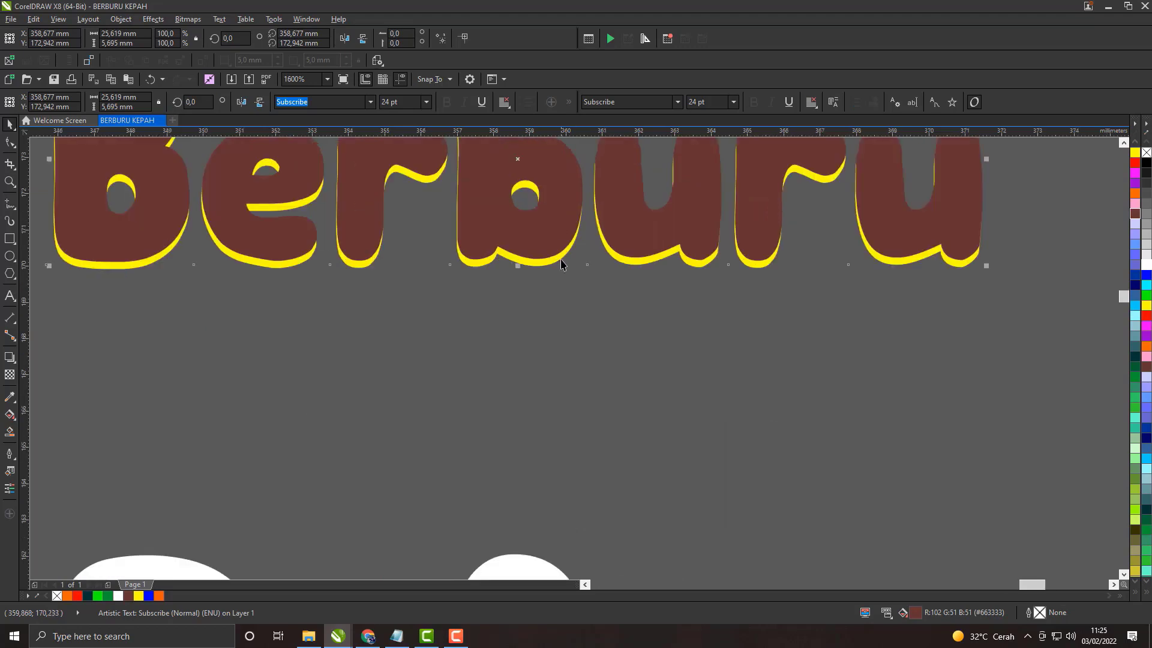
{"action": "left_click", "coordinate": [559, 256], "text": "shift"}
{"action": "left_click", "coordinate": [506, 284]}
{"action": "scroll", "coordinate": [506, 284], "scroll_direction": "down", "scroll_amount": 1}
{"action": "left_click_drag", "start_coordinate": [516, 266], "coordinate": [515, 240]}
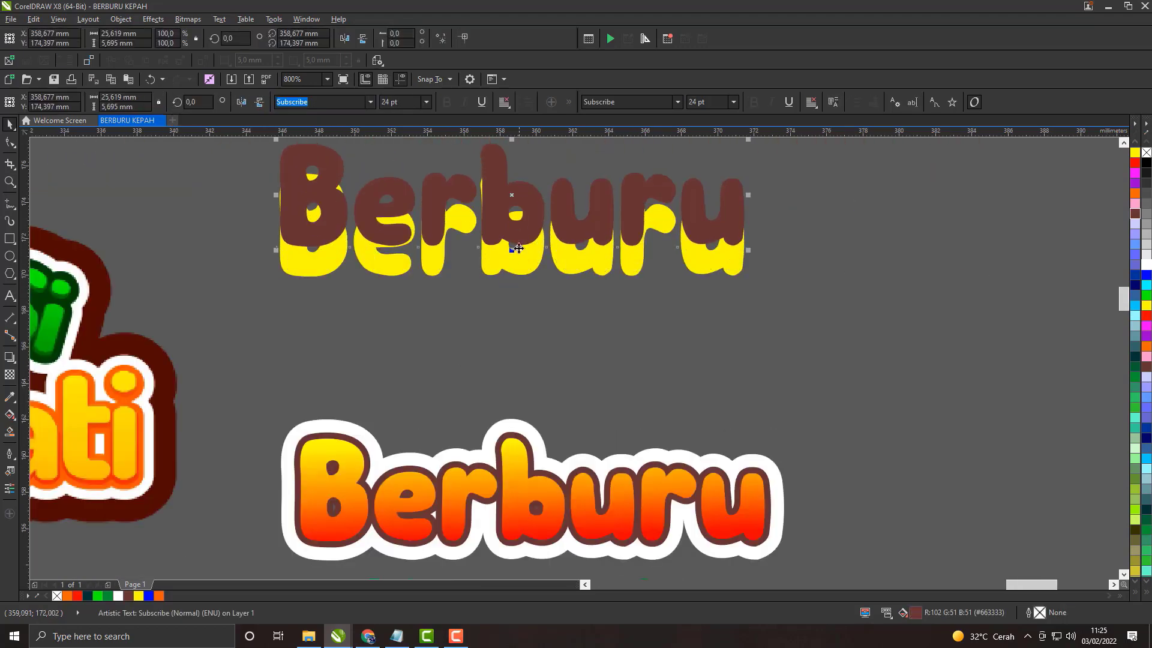
Step: Delete the brown and yellow Berburu copies above the title
{"action": "scroll", "coordinate": [516, 249], "scroll_direction": "up", "scroll_amount": 2}
{"action": "key", "text": "Delete"}
{"action": "scroll", "coordinate": [556, 294], "scroll_direction": "down", "scroll_amount": 3}
{"action": "left_click", "coordinate": [558, 293]}
{"action": "key", "text": "Delete"}
Step: Place a duplicate of the gradient Berburu above and to the right of the title, and delete it
{"action": "scroll", "coordinate": [568, 383], "scroll_direction": "up", "scroll_amount": 1}
{"action": "left_click_drag", "start_coordinate": [567, 382], "coordinate": [557, 275]}
{"action": "left_click", "coordinate": [544, 341]}
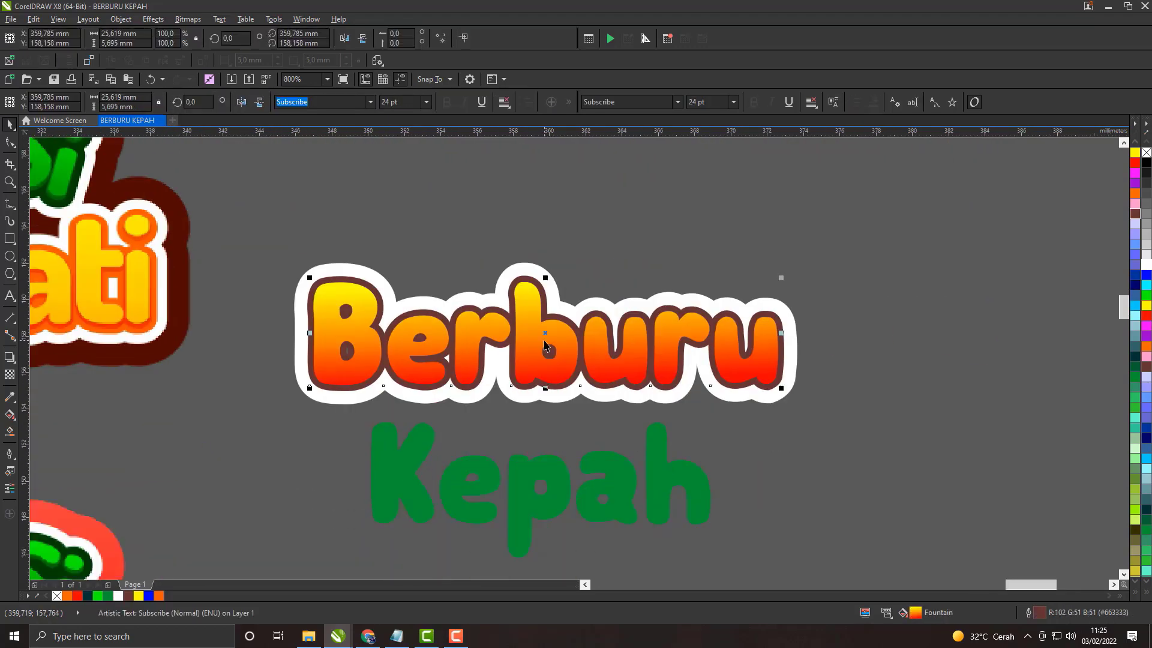
{"action": "left_click_drag", "start_coordinate": [544, 341], "coordinate": [786, 191]}
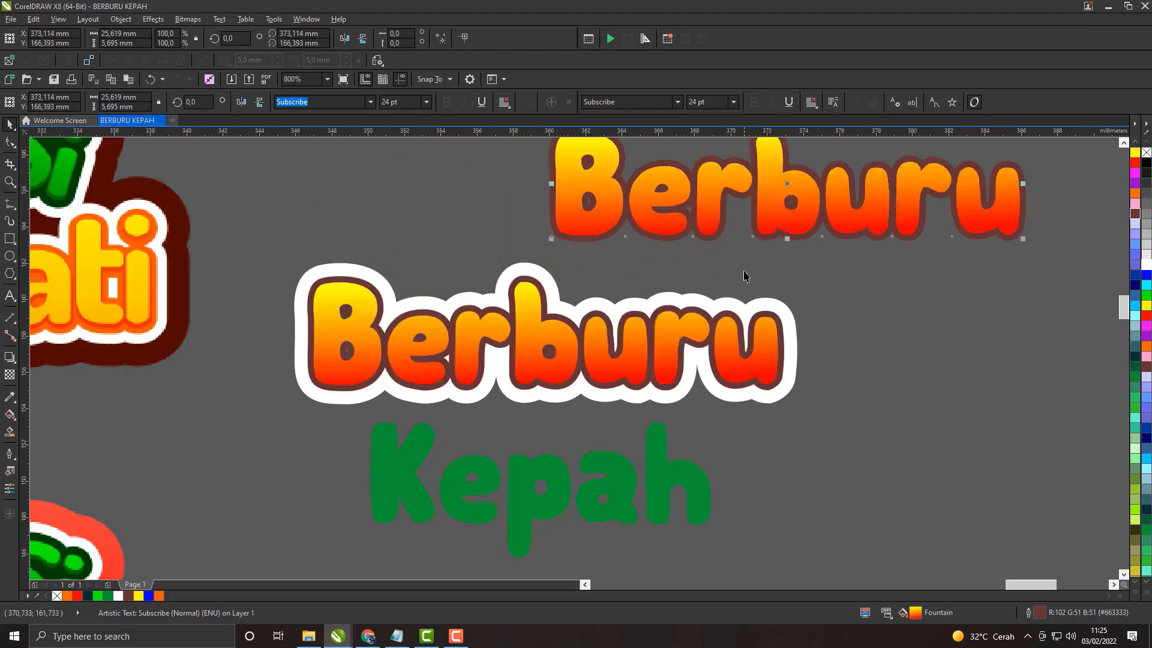
{"action": "key", "text": "Delete"}
Step: Copy and paste the gradient Berburu, and place the duplicate about 0.7 mm above the original
{"action": "left_click", "coordinate": [629, 349]}
{"action": "right_click", "coordinate": [629, 350]}
{"action": "left_click", "coordinate": [670, 179]}
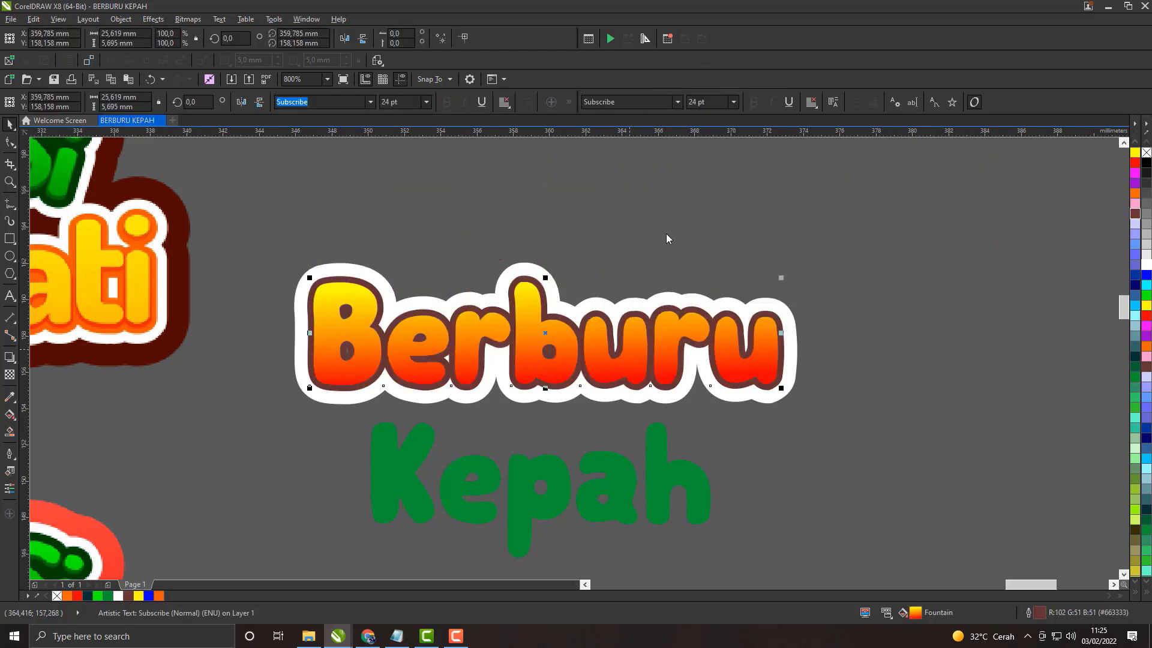
{"action": "right_click", "coordinate": [687, 174]}
{"action": "left_click", "coordinate": [719, 253]}
{"action": "left_click_drag", "start_coordinate": [589, 267], "coordinate": [598, 339]}
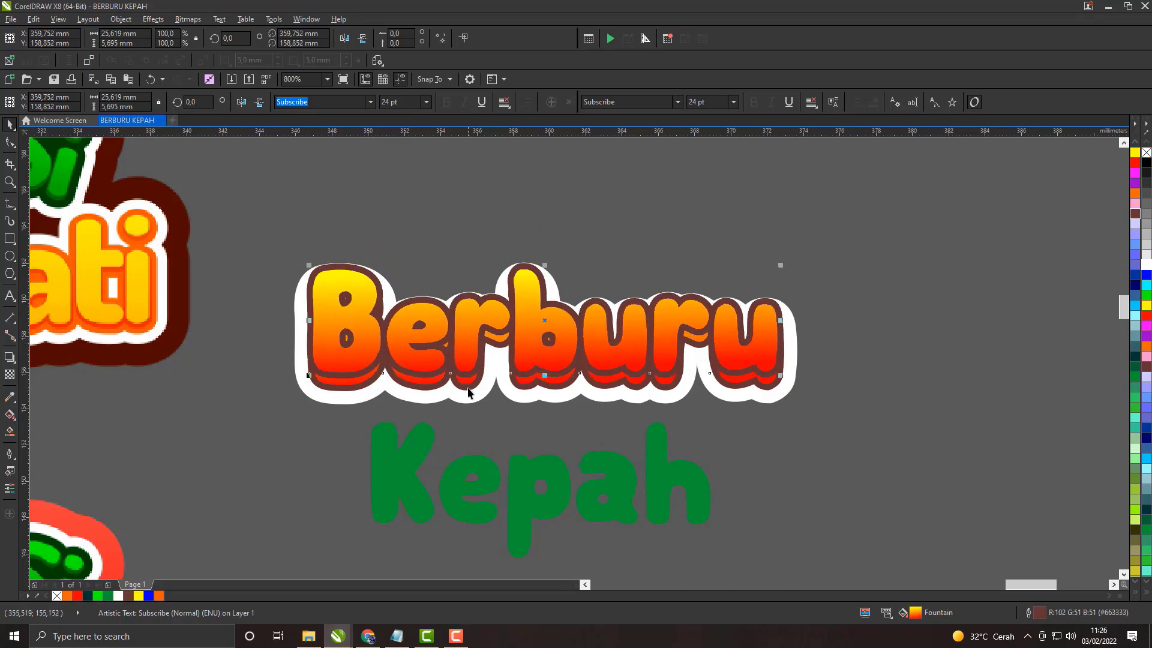
Step: Fill the lower brown-outlined Berburu with yellow (#FFFF00)
{"action": "left_click", "coordinate": [468, 388]}
{"action": "left_click", "coordinate": [1145, 308]}
{"action": "scroll", "coordinate": [534, 391], "scroll_direction": "up", "scroll_amount": 3}
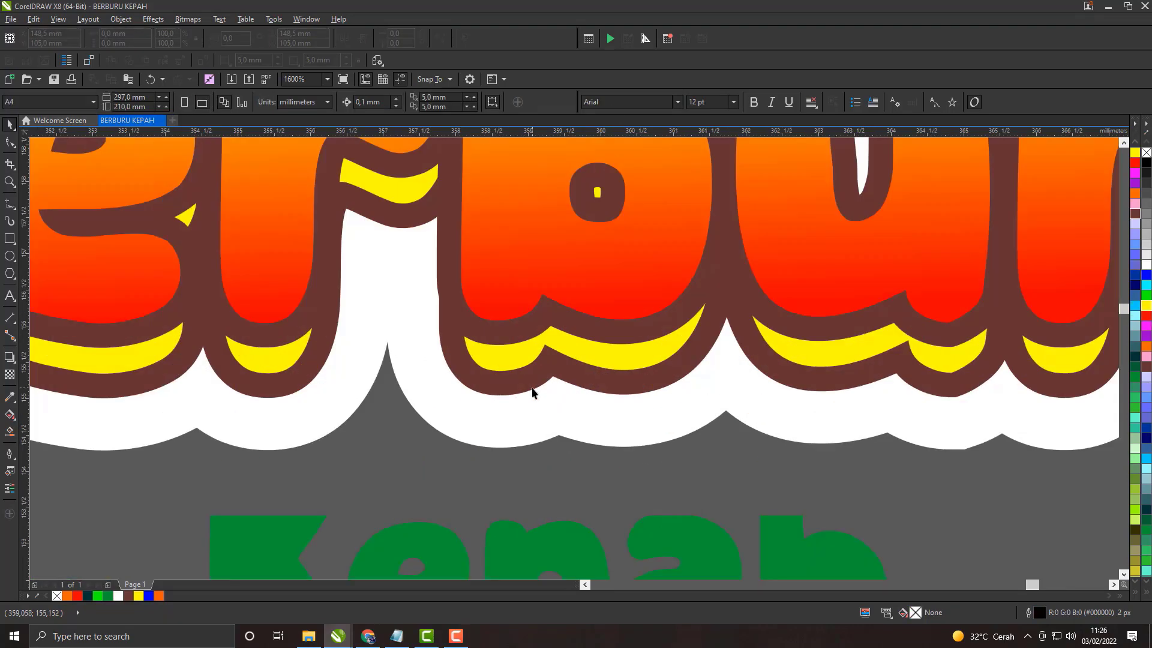
Step: Try removing the outline from the yellow Berburu, and undo it
{"action": "right_click", "coordinate": [56, 597]}
{"action": "scroll", "coordinate": [376, 331], "scroll_direction": "down", "scroll_amount": 2}
{"action": "scroll", "coordinate": [412, 330], "scroll_direction": "up", "scroll_amount": 2}
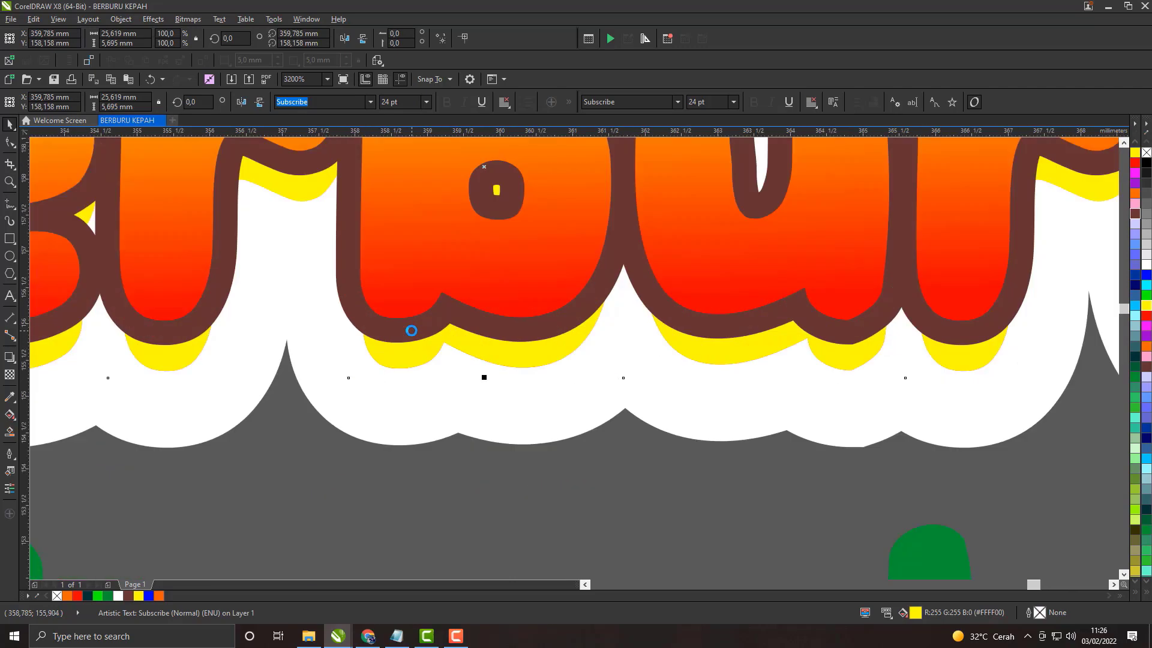
{"action": "key", "text": "ctrl+z"}
Step: Move the gradient Berburu about 1.7 mm right and 2.3 mm up from the yellow layer
{"action": "scroll", "coordinate": [438, 320], "scroll_direction": "up", "scroll_amount": 1}
{"action": "left_click_drag", "start_coordinate": [443, 274], "coordinate": [450, 298]}
{"action": "scroll", "coordinate": [450, 299], "scroll_direction": "down", "scroll_amount": 3}
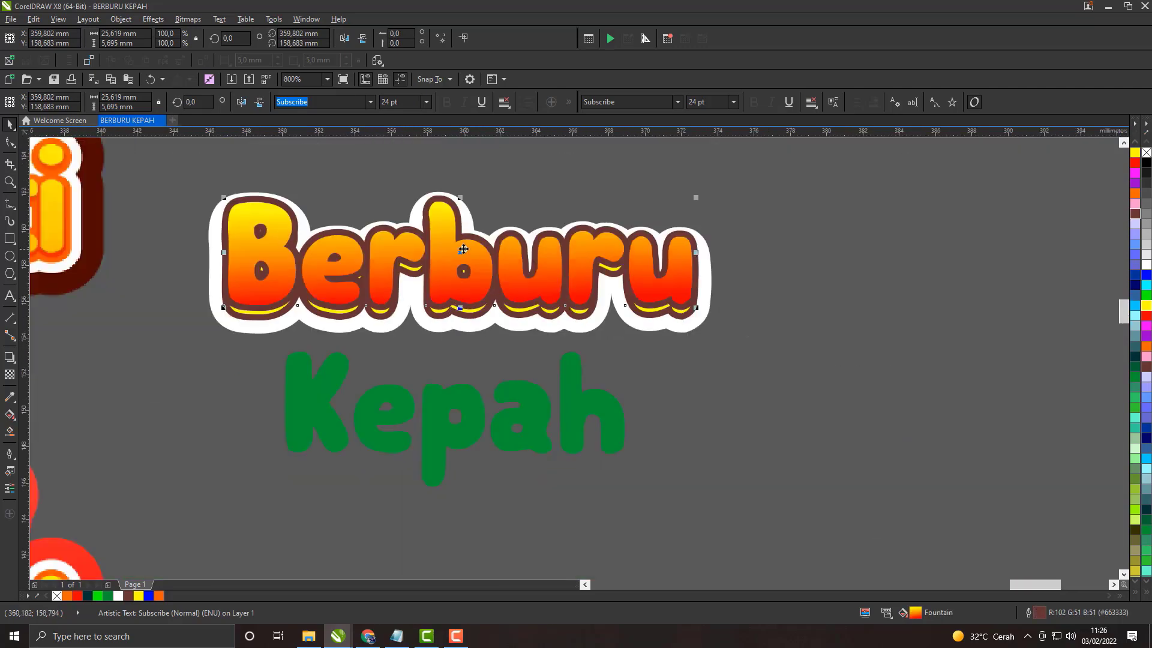
{"action": "left_click_drag", "start_coordinate": [465, 248], "coordinate": [495, 203]}
Step: Switch to Notepad and note step 6: HILANGKAN OUTLINE NYA, KLIK KANAN SAAT DI TANDA X POJOK KIRI BAWAH
{"action": "left_click", "coordinate": [396, 636]}
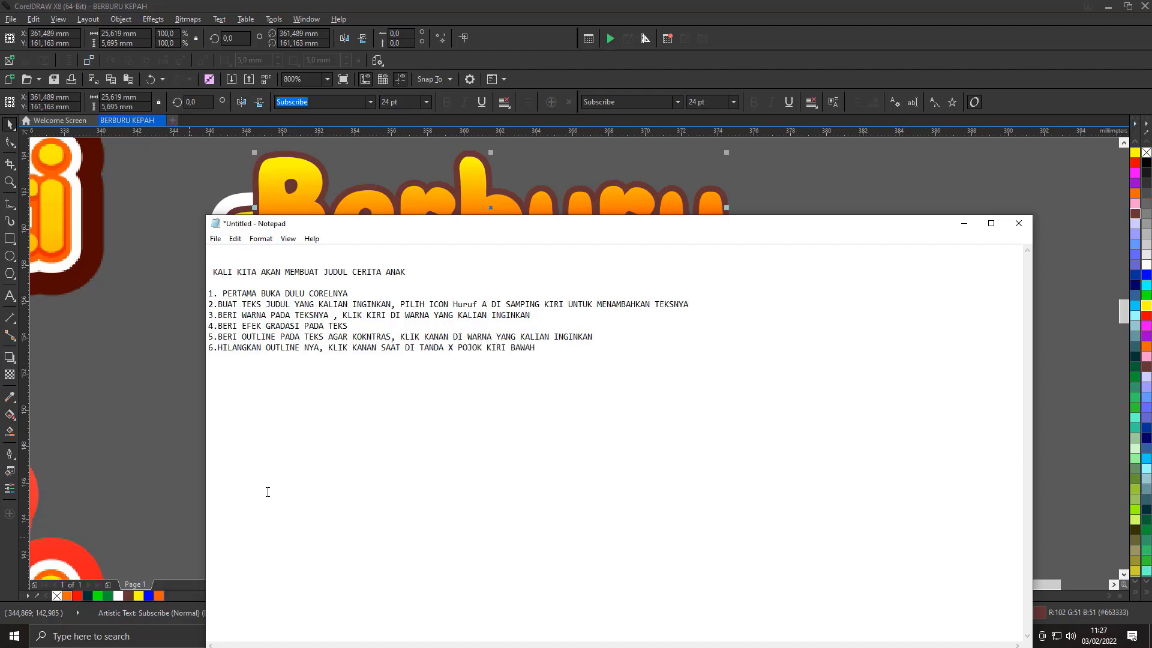
{"action": "left_click", "coordinate": [964, 224]}
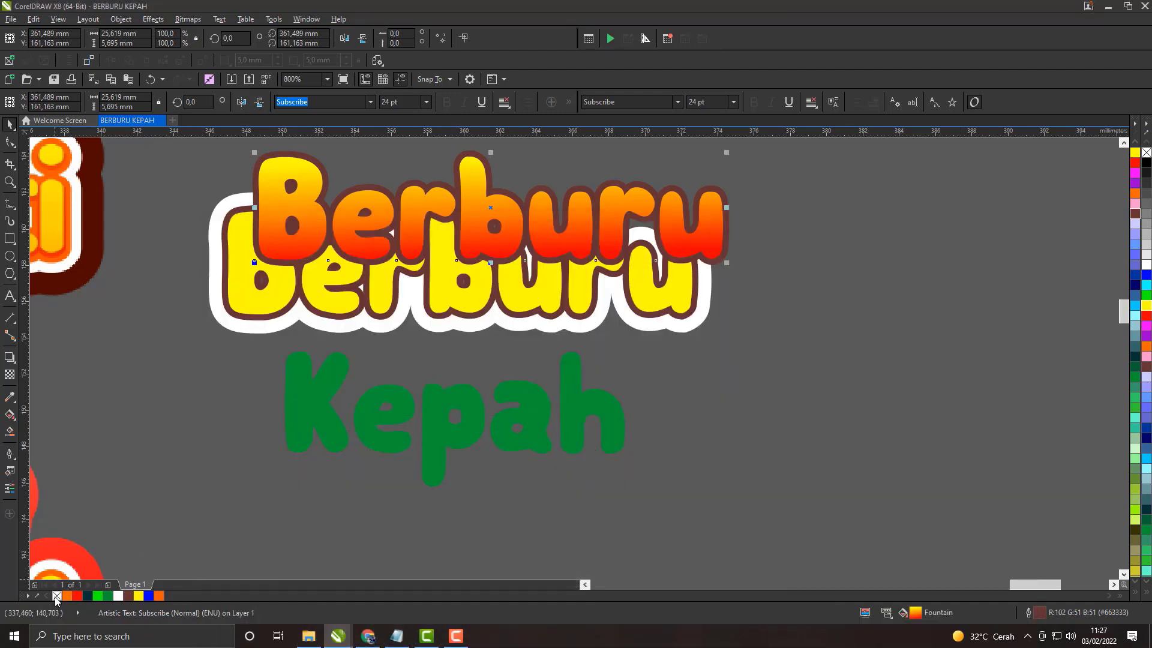
Step: Remove the outline from the gradient Berburu
{"action": "scroll", "coordinate": [379, 222], "scroll_direction": "up", "scroll_amount": 2}
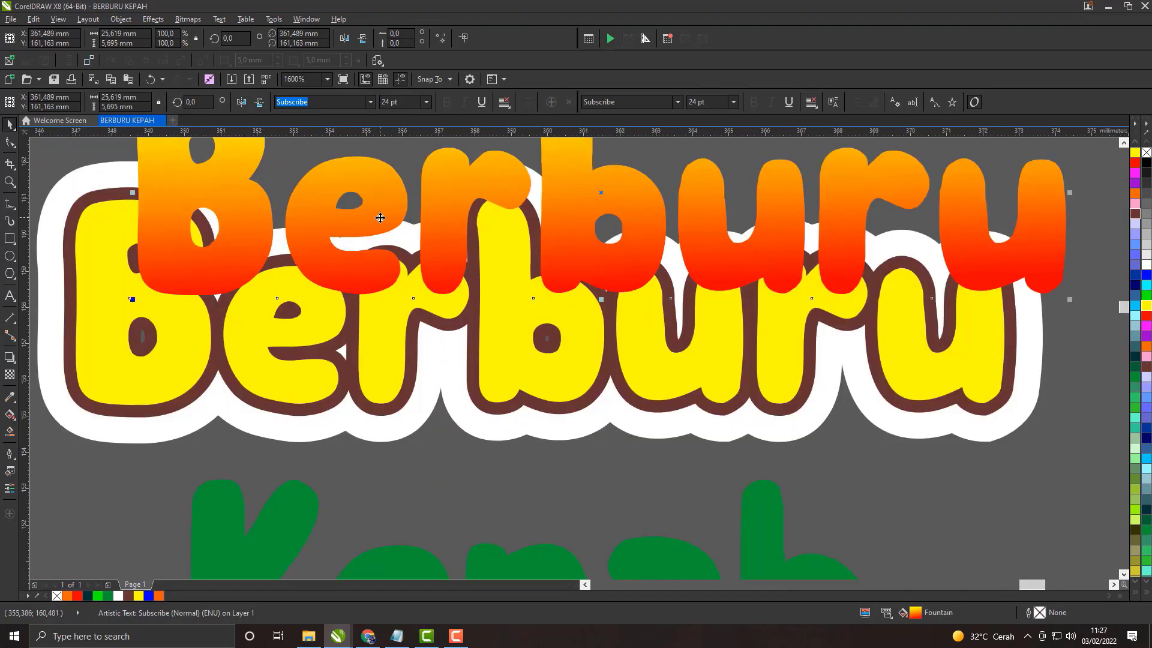
Step: Place the gradient Berburu over the yellow Berburu, offset slightly upward so a thin yellow rim remains along the letters' lower edges
{"action": "left_click_drag", "start_coordinate": [377, 222], "coordinate": [318, 321]}
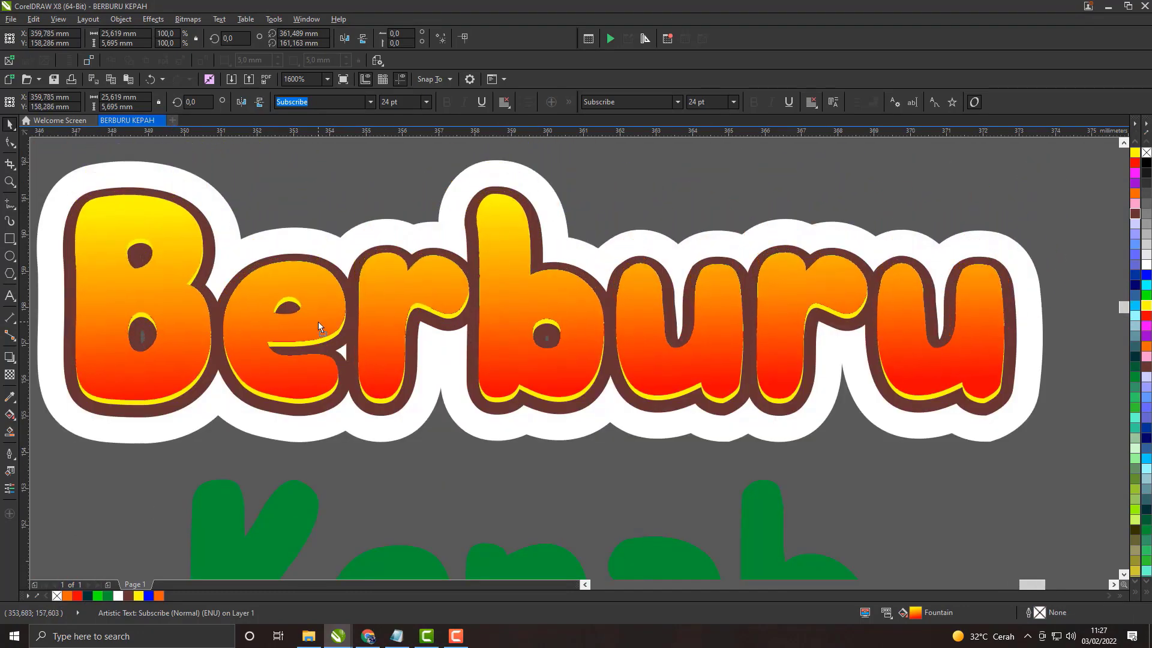
{"action": "scroll", "coordinate": [375, 336], "scroll_direction": "down", "scroll_amount": 3}
{"action": "scroll", "coordinate": [375, 336], "scroll_direction": "up", "scroll_amount": 4}
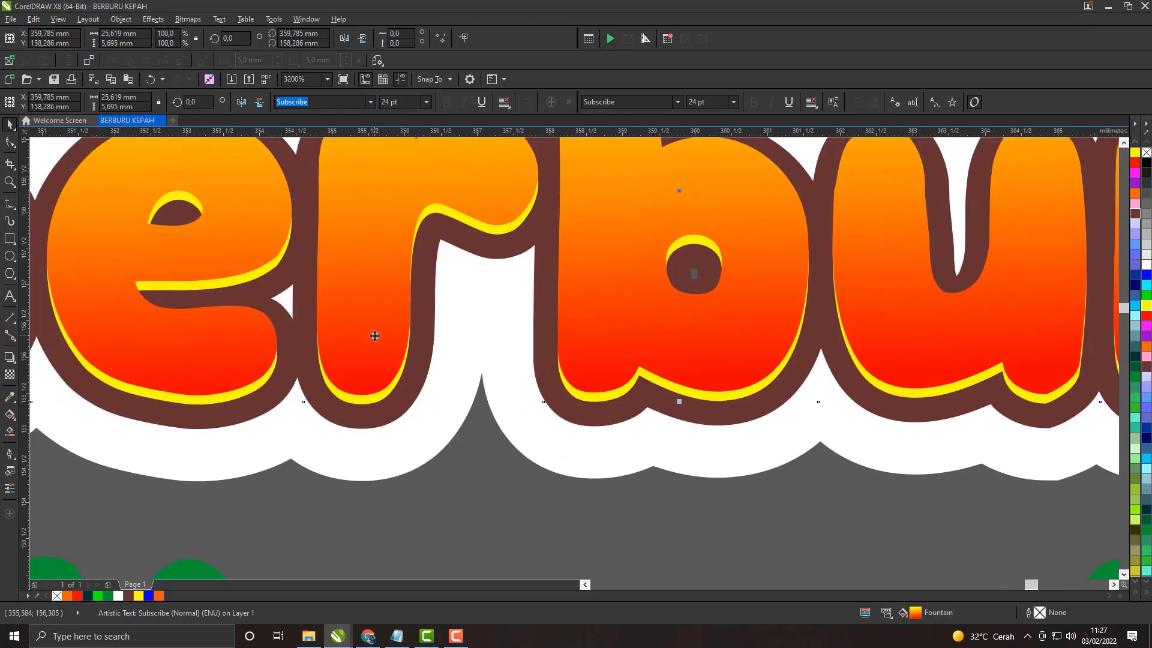
{"action": "scroll", "coordinate": [375, 336], "scroll_direction": "up", "scroll_amount": 2}
{"action": "left_click_drag", "start_coordinate": [374, 345], "coordinate": [377, 342]}
{"action": "scroll", "coordinate": [372, 344], "scroll_direction": "down", "scroll_amount": 6}
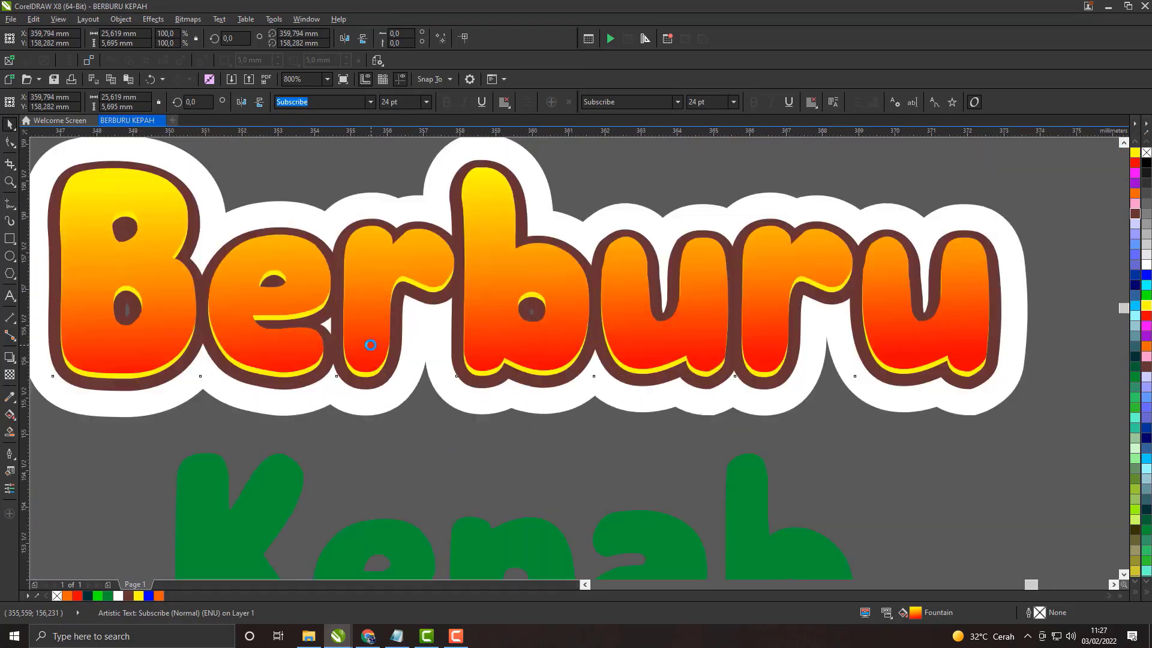
Step: PowerClip the gradient Berburu inside the yellow Berburu lettering
{"action": "scroll", "coordinate": [370, 344], "scroll_direction": "up", "scroll_amount": 2}
{"action": "right_click", "coordinate": [370, 345]}
{"action": "left_click", "coordinate": [436, 73]}
{"action": "left_click", "coordinate": [472, 258]}
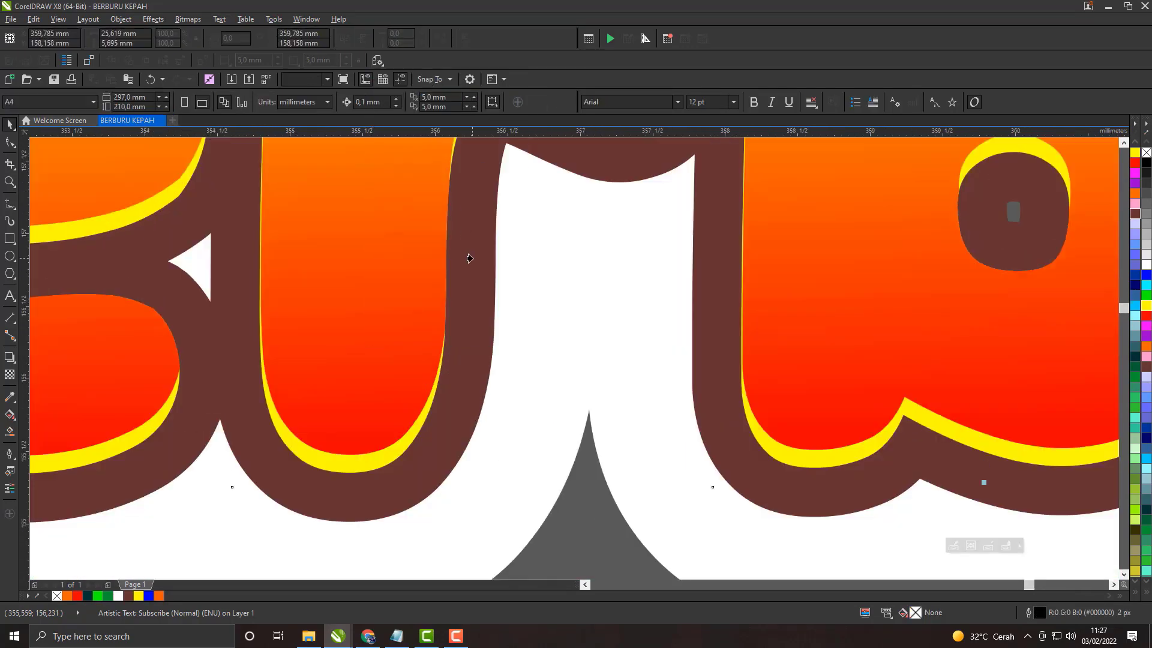
{"action": "scroll", "coordinate": [469, 258], "scroll_direction": "down", "scroll_amount": 3}
{"action": "scroll", "coordinate": [511, 313], "scroll_direction": "down", "scroll_amount": 1}
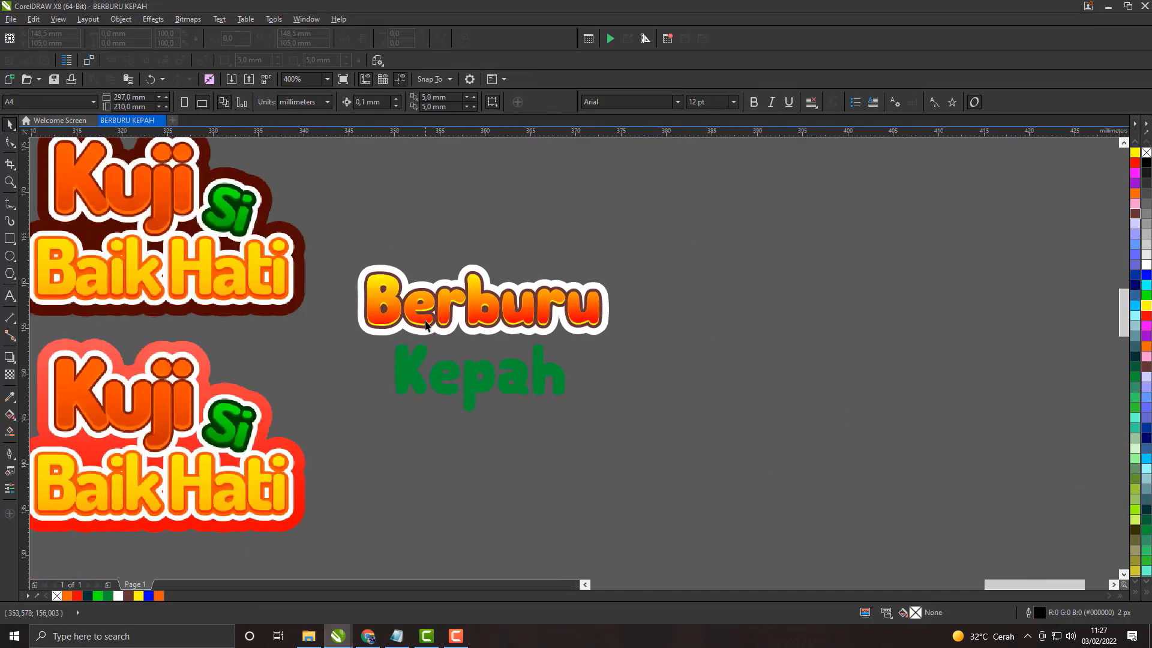
Step: Apply a vertical fountain fill to Kepah with white at its upper end and a darker green at its lower end
{"action": "scroll", "coordinate": [447, 329], "scroll_direction": "up", "scroll_amount": 1}
{"action": "left_click", "coordinate": [486, 367]}
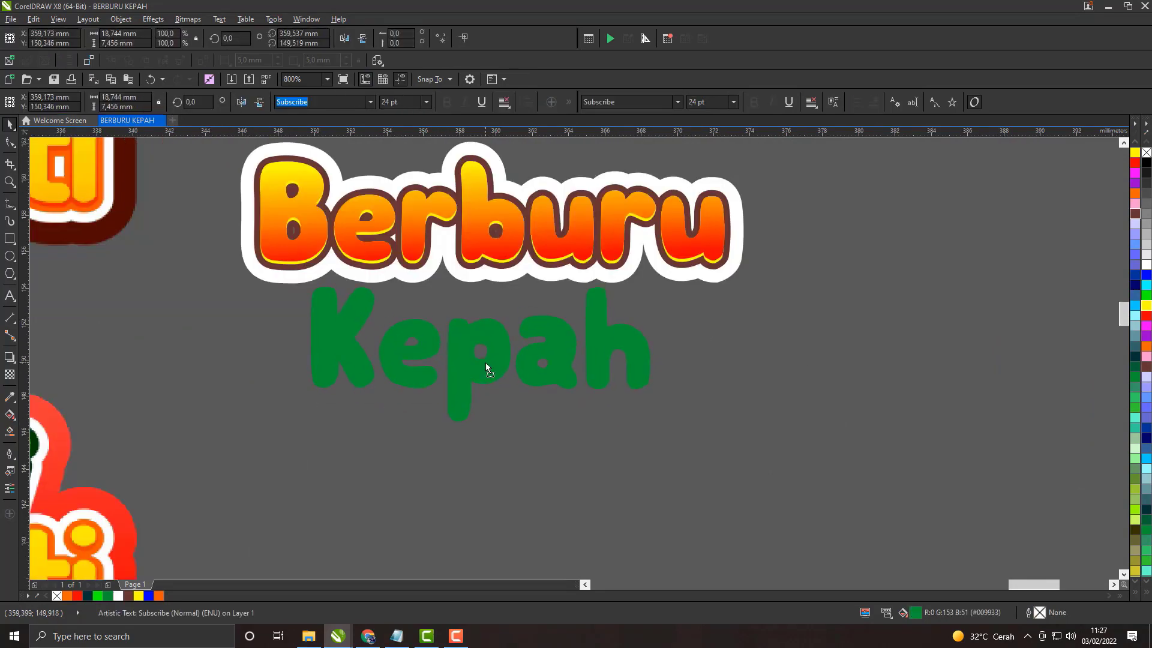
{"action": "scroll", "coordinate": [529, 345], "scroll_direction": "down", "scroll_amount": 1}
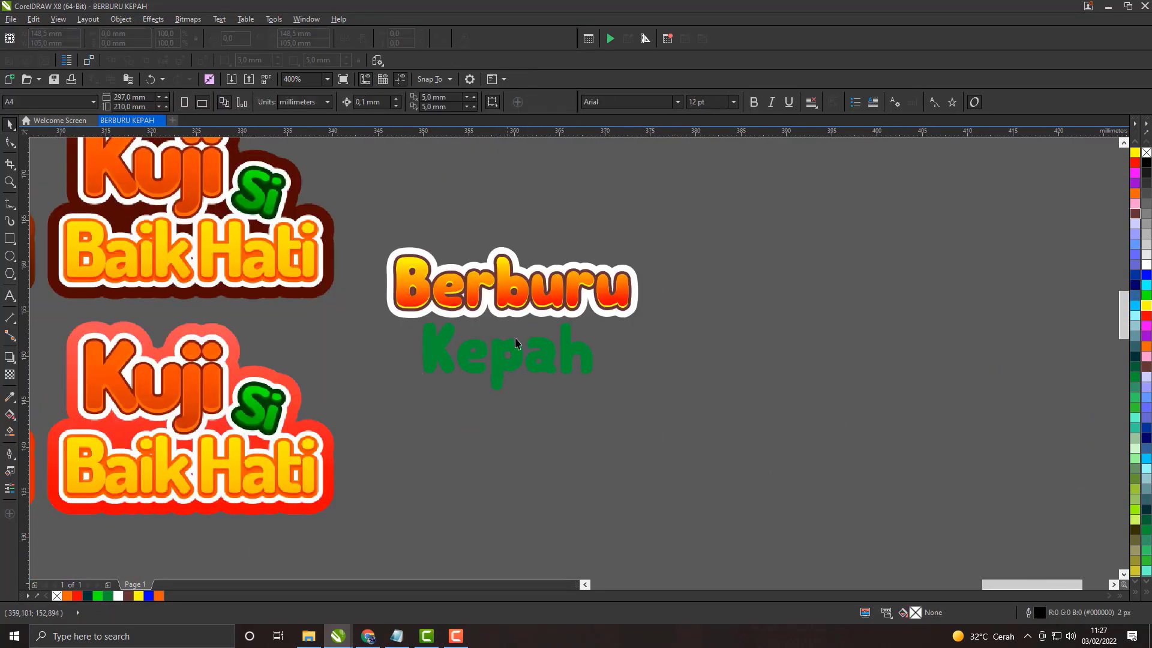
{"action": "left_click", "coordinate": [8, 418]}
{"action": "left_click_drag", "start_coordinate": [497, 387], "coordinate": [497, 337]}
{"action": "scroll", "coordinate": [499, 352], "scroll_direction": "up", "scroll_amount": 1}
{"action": "left_click", "coordinate": [497, 422]}
{"action": "left_click", "coordinate": [524, 419]}
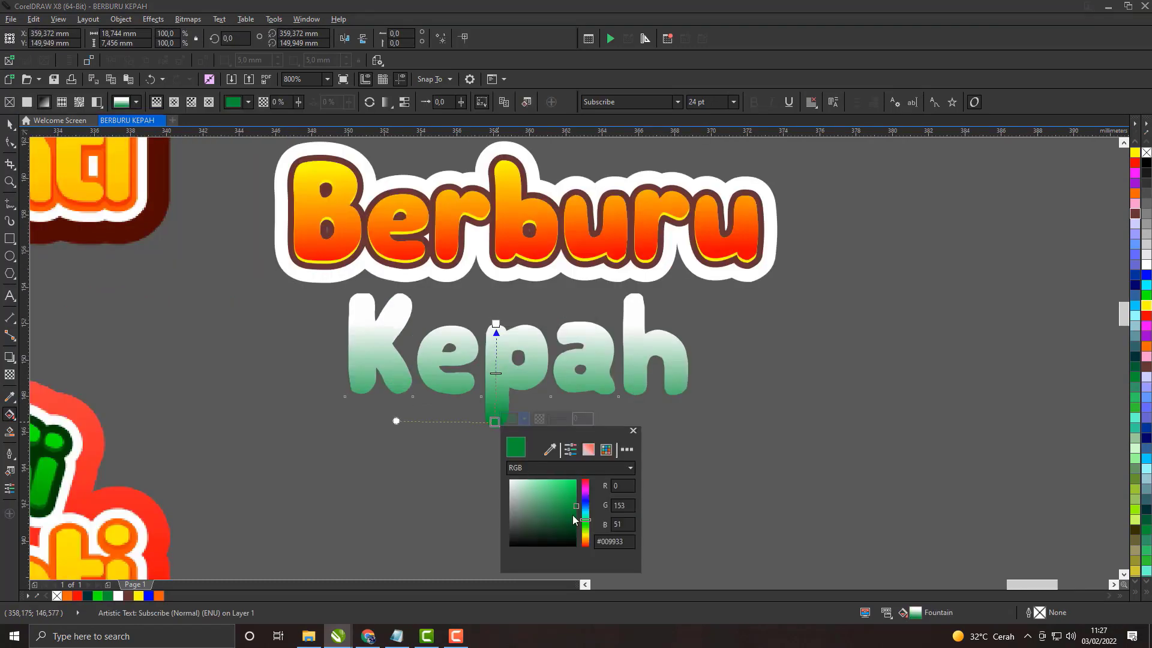
{"action": "left_click_drag", "start_coordinate": [576, 520], "coordinate": [573, 526]}
{"action": "left_click", "coordinate": [633, 431]}
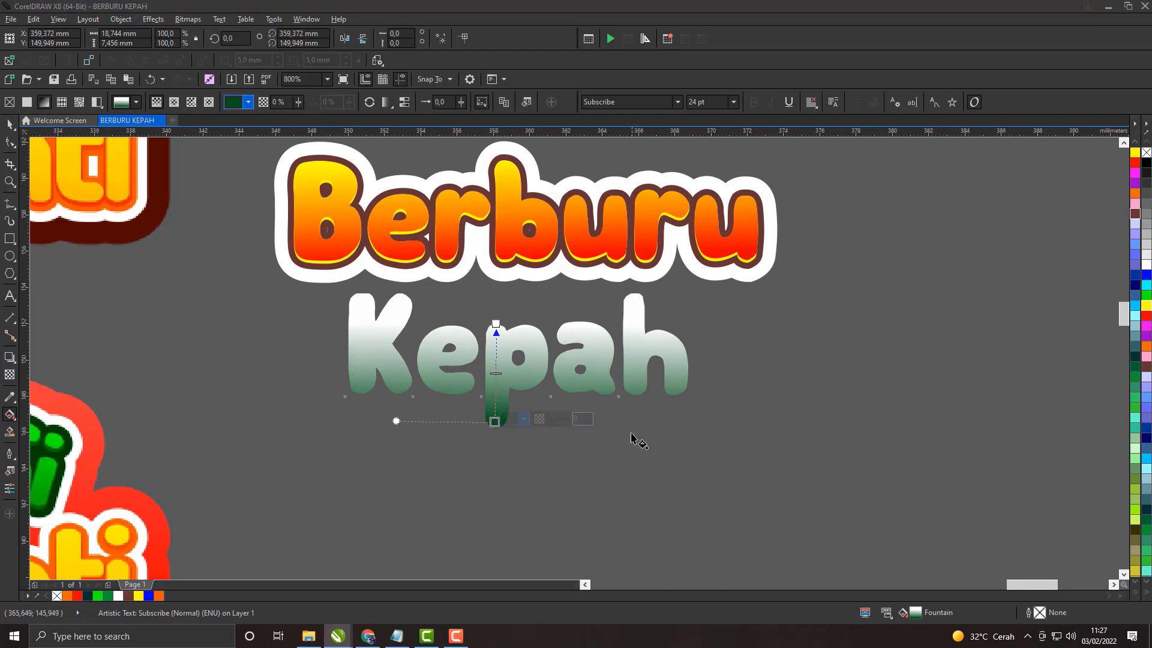
Step: Try #51FF00 and the palette's #33CC66 as the upper colour of Kepah's gradient
{"action": "left_click", "coordinate": [496, 323]}
{"action": "left_click", "coordinate": [525, 320]}
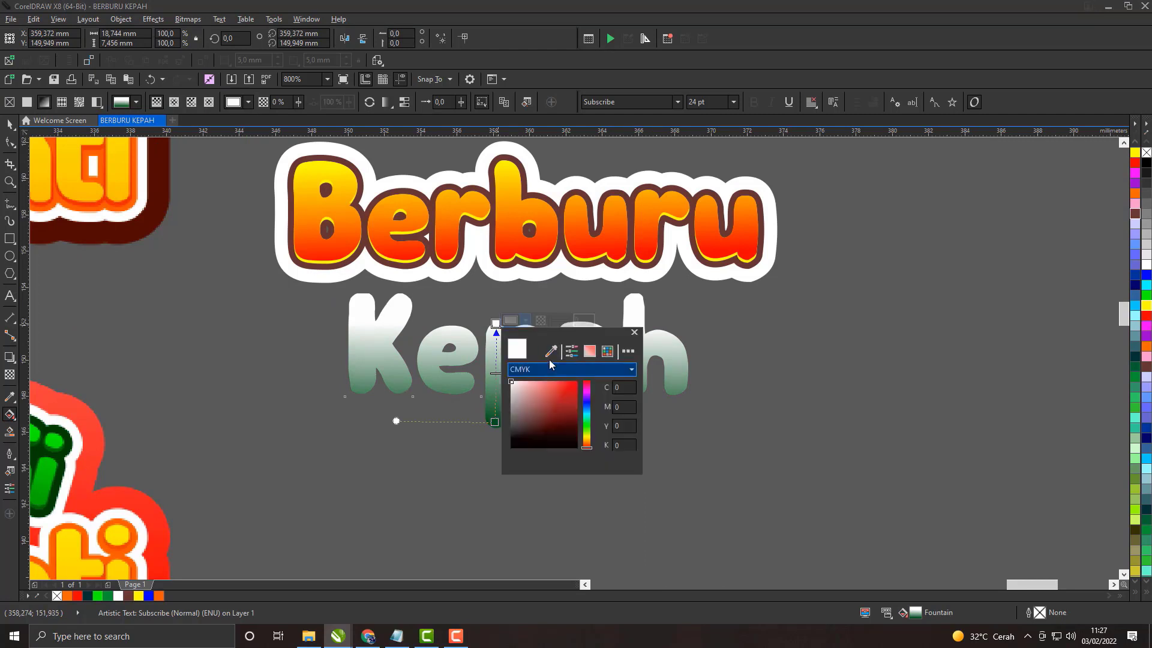
{"action": "left_click", "coordinate": [587, 430]}
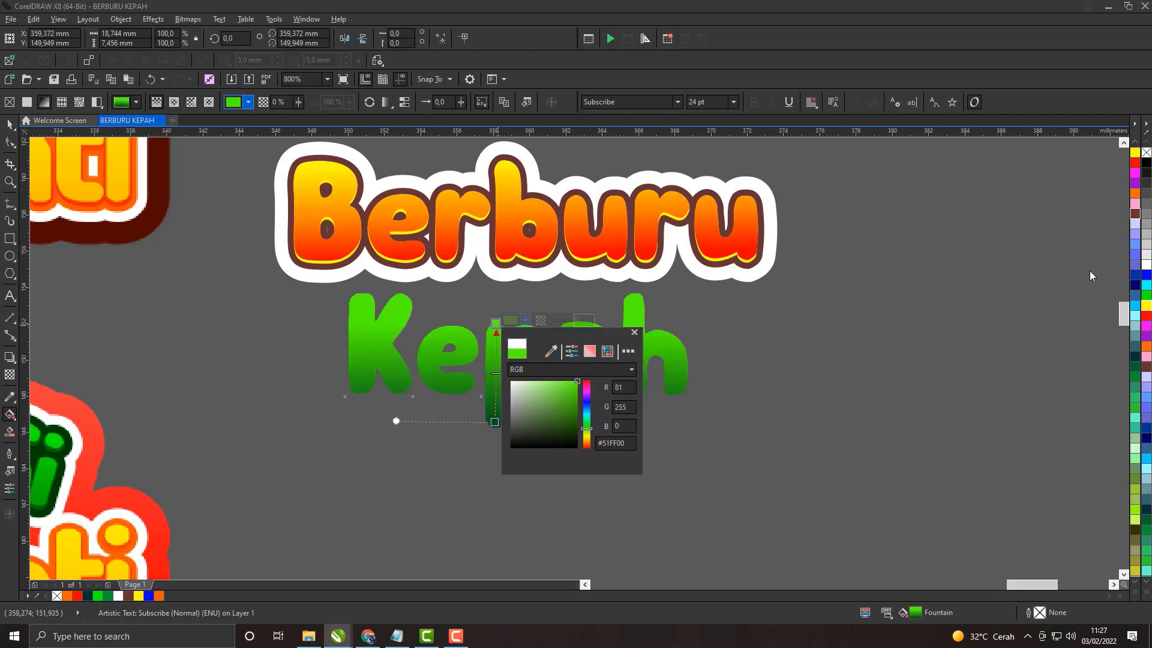
{"action": "left_click", "coordinate": [1137, 375]}
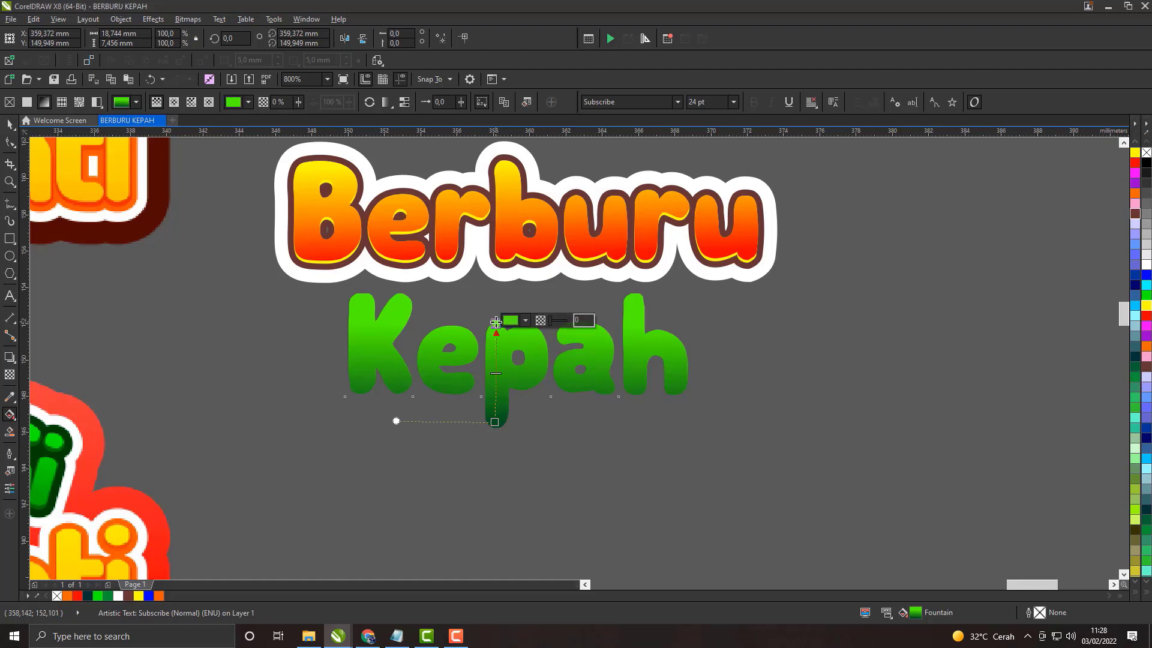
{"action": "left_click", "coordinate": [525, 320]}
{"action": "left_click", "coordinate": [551, 351]}
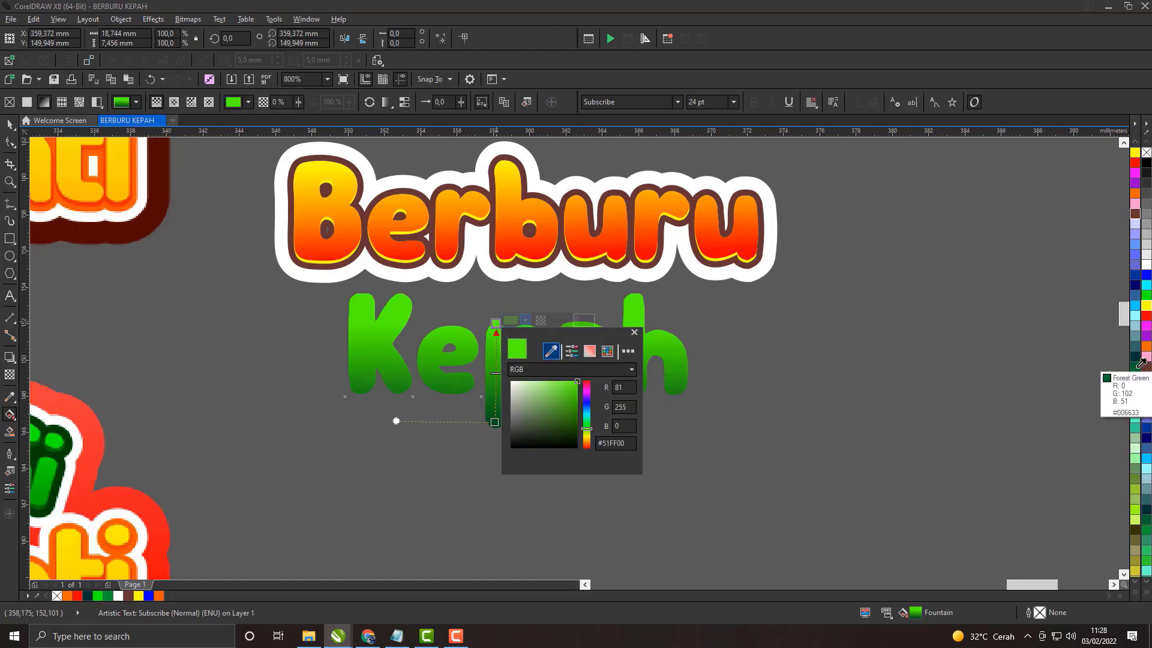
{"action": "left_click", "coordinate": [1141, 540]}
{"action": "left_click", "coordinate": [634, 332]}
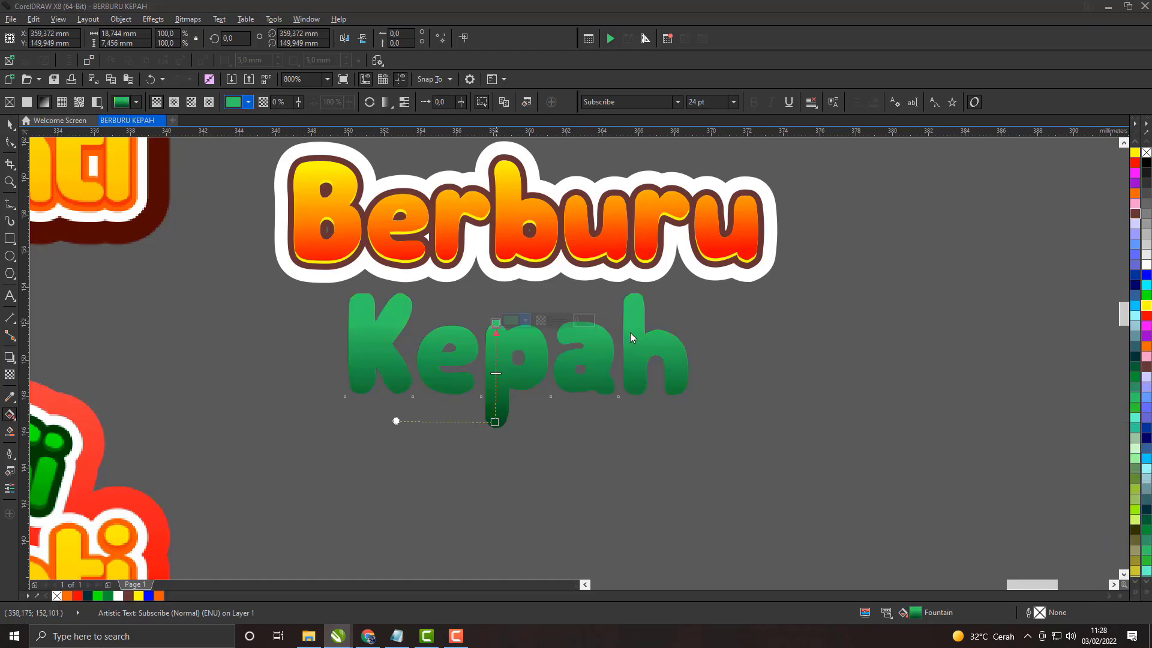
Step: Sample the bright green of the Si lettering as Kepah's upper gradient colour and raise the gradient's dark end slightly
{"action": "scroll", "coordinate": [480, 370], "scroll_direction": "up", "scroll_amount": 1}
{"action": "scroll", "coordinate": [513, 283], "scroll_direction": "down", "scroll_amount": 2}
{"action": "scroll", "coordinate": [513, 324], "scroll_direction": "up", "scroll_amount": 2}
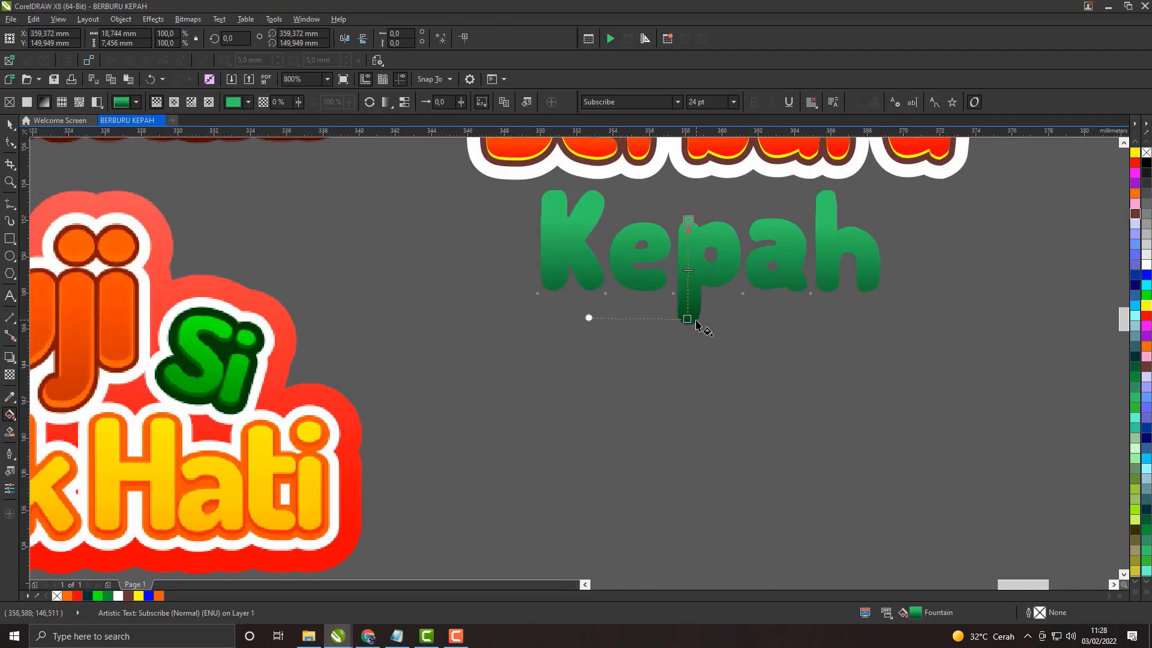
{"action": "left_click", "coordinate": [688, 218]}
{"action": "left_click", "coordinate": [718, 217]}
{"action": "left_click", "coordinate": [743, 247]}
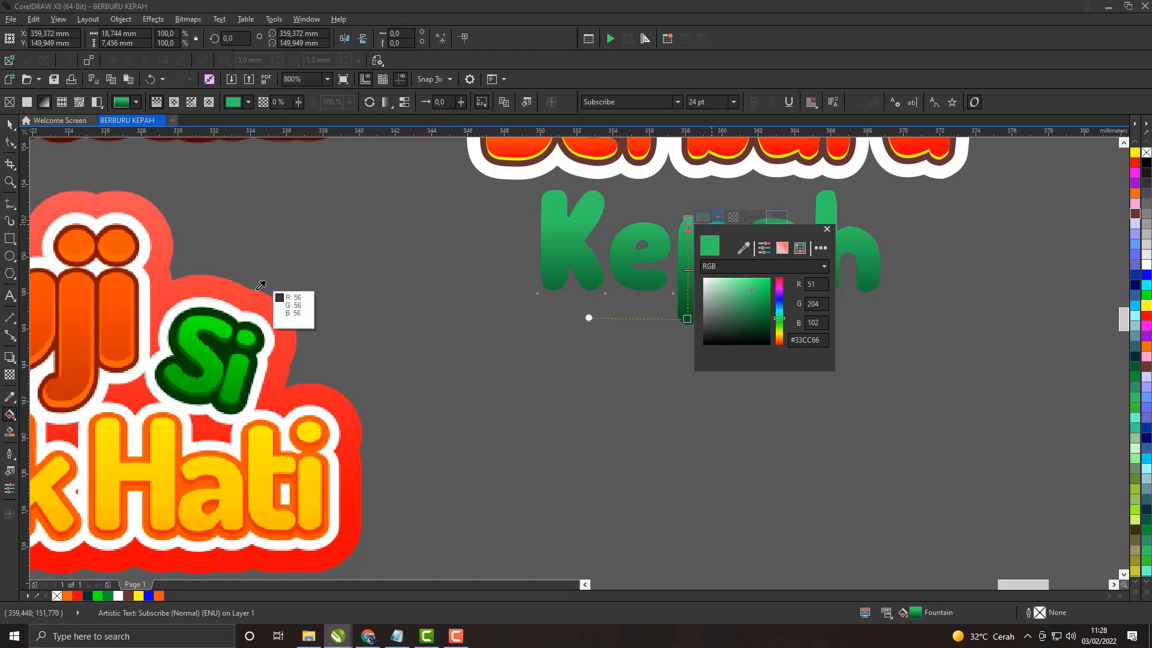
{"action": "left_click", "coordinate": [222, 320]}
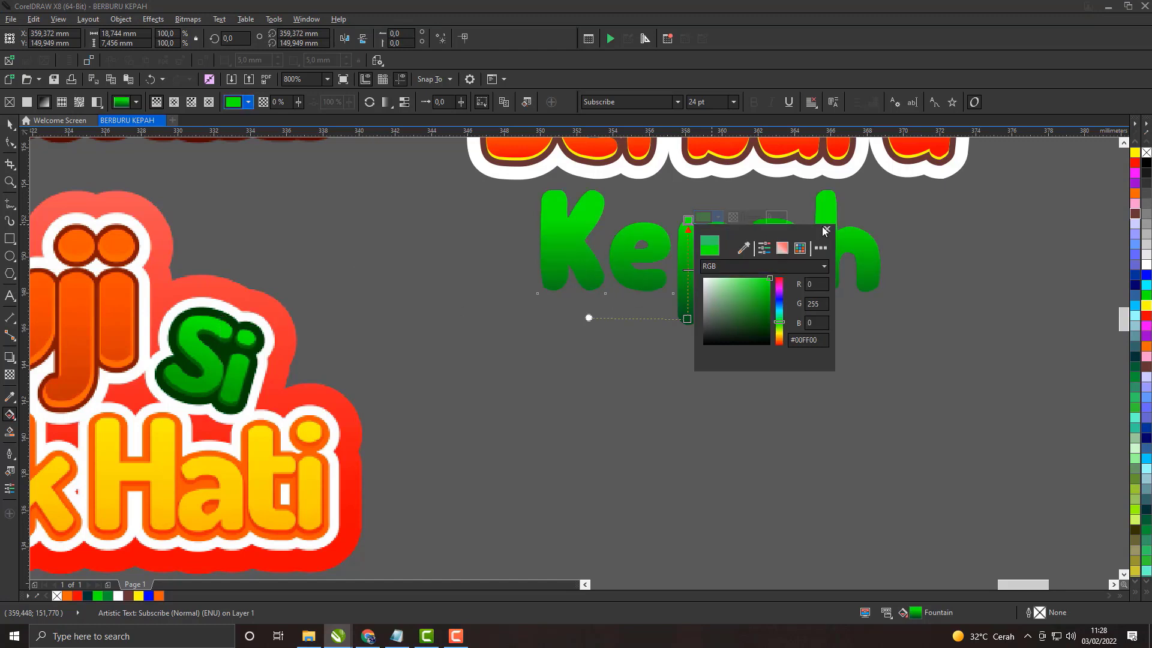
{"action": "left_click", "coordinate": [688, 316]}
{"action": "left_click_drag", "start_coordinate": [688, 316], "coordinate": [688, 300]}
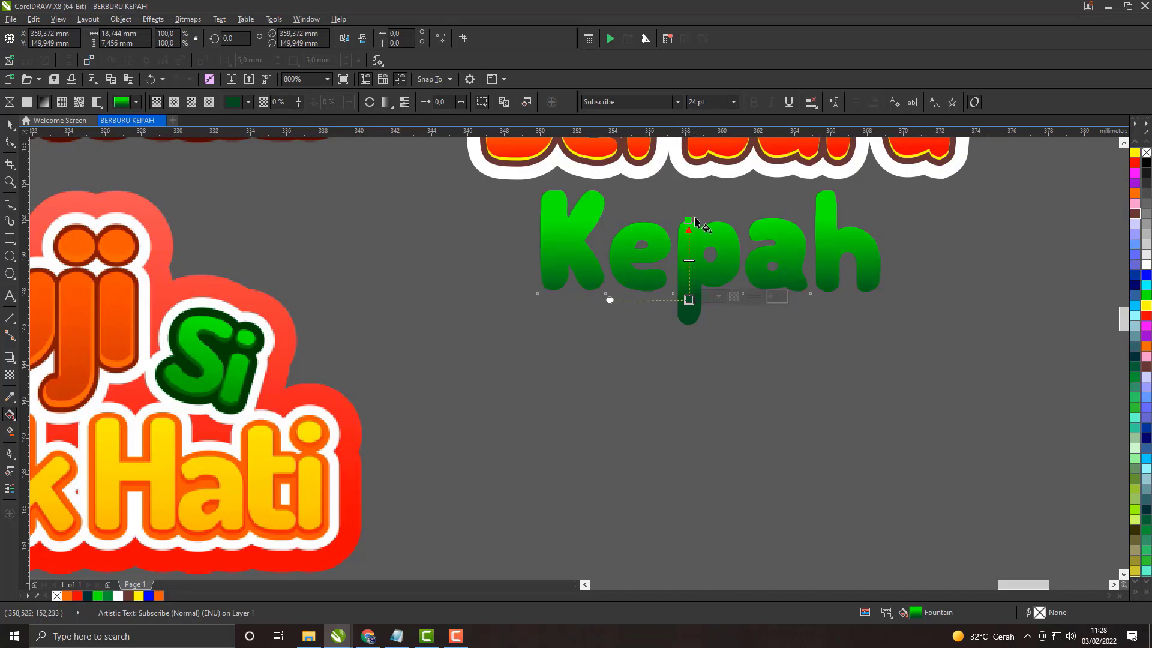
{"action": "key", "text": "space"}
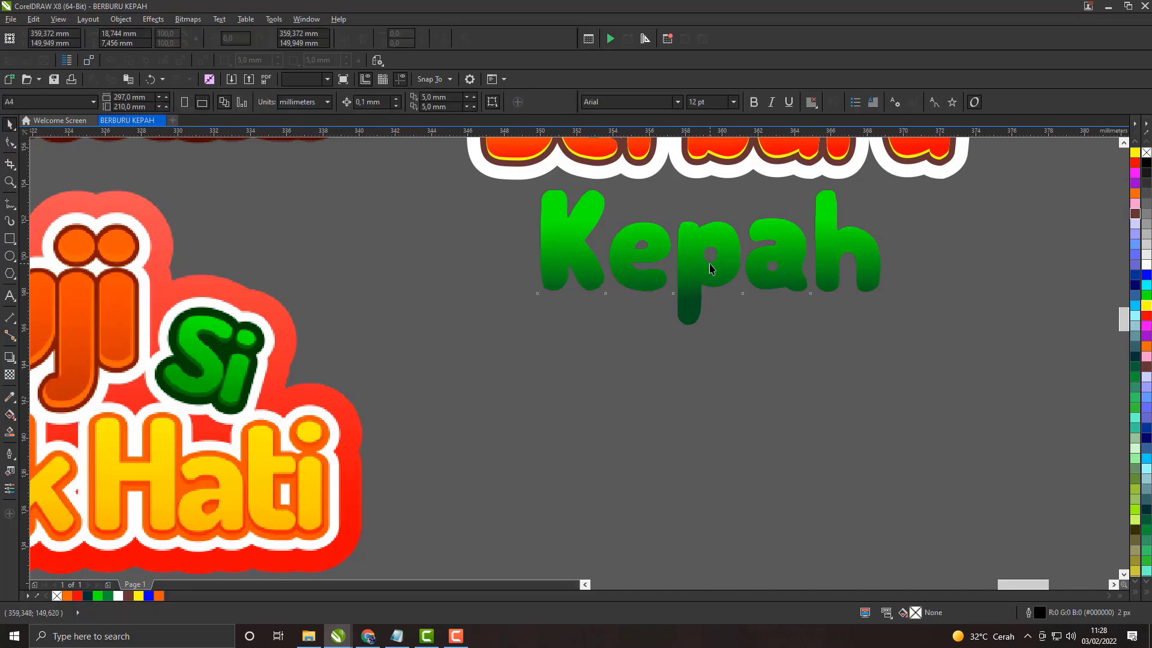
Step: Give the Kepah text a navy blue #000066 outline
{"action": "scroll", "coordinate": [710, 264], "scroll_direction": "down", "scroll_amount": 1}
{"action": "scroll", "coordinate": [710, 264], "scroll_direction": "up", "scroll_amount": 1}
{"action": "scroll", "coordinate": [708, 269], "scroll_direction": "down", "scroll_amount": 1}
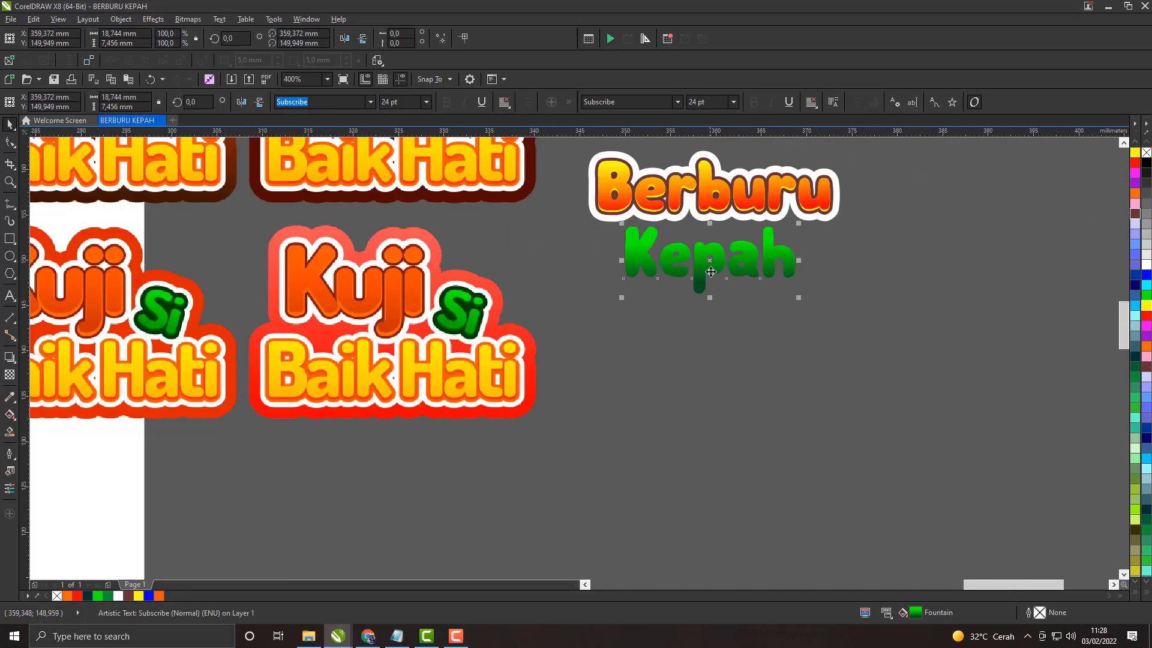
{"action": "scroll", "coordinate": [708, 271], "scroll_direction": "up", "scroll_amount": 1}
{"action": "left_click", "coordinate": [704, 270]}
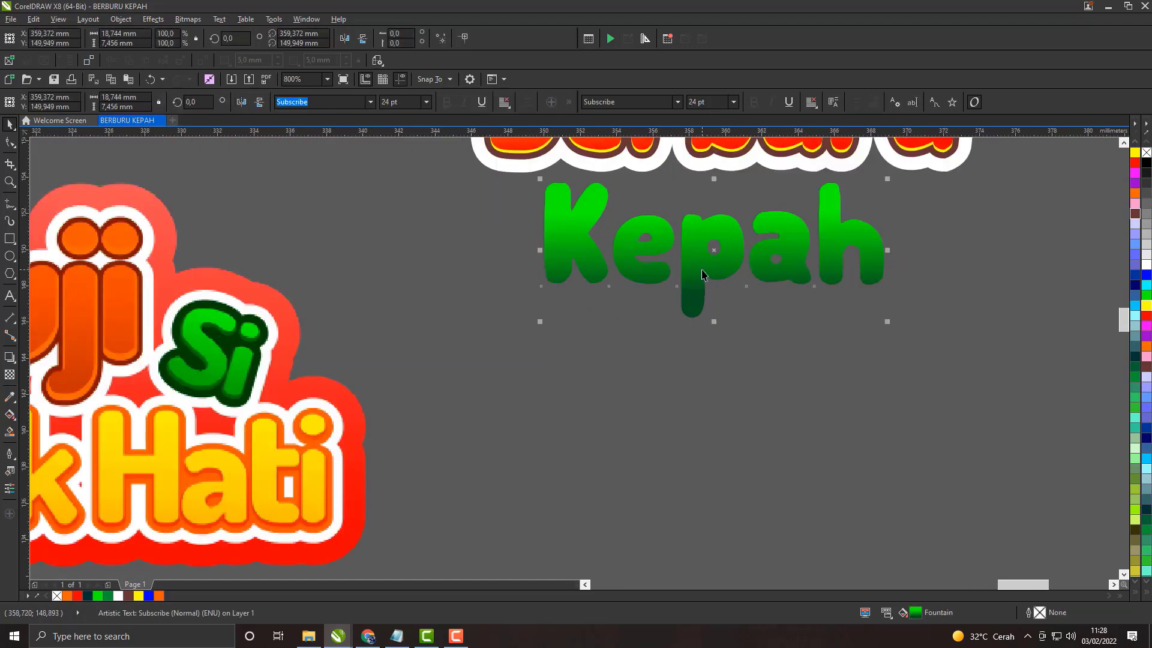
{"action": "scroll", "coordinate": [702, 270], "scroll_direction": "down", "scroll_amount": 1}
{"action": "left_click_drag", "start_coordinate": [702, 282], "coordinate": [702, 352]}
{"action": "scroll", "coordinate": [702, 351], "scroll_direction": "up", "scroll_amount": 1}
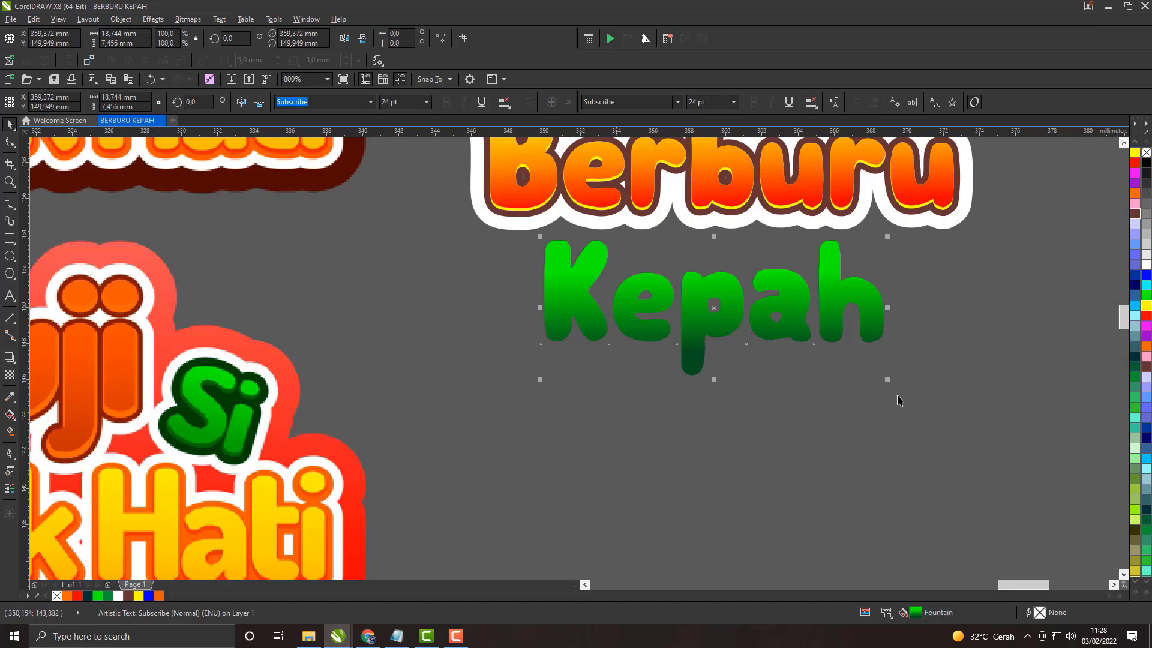
{"action": "right_click", "coordinate": [1135, 286]}
{"action": "scroll", "coordinate": [871, 298], "scroll_direction": "up", "scroll_amount": 2}
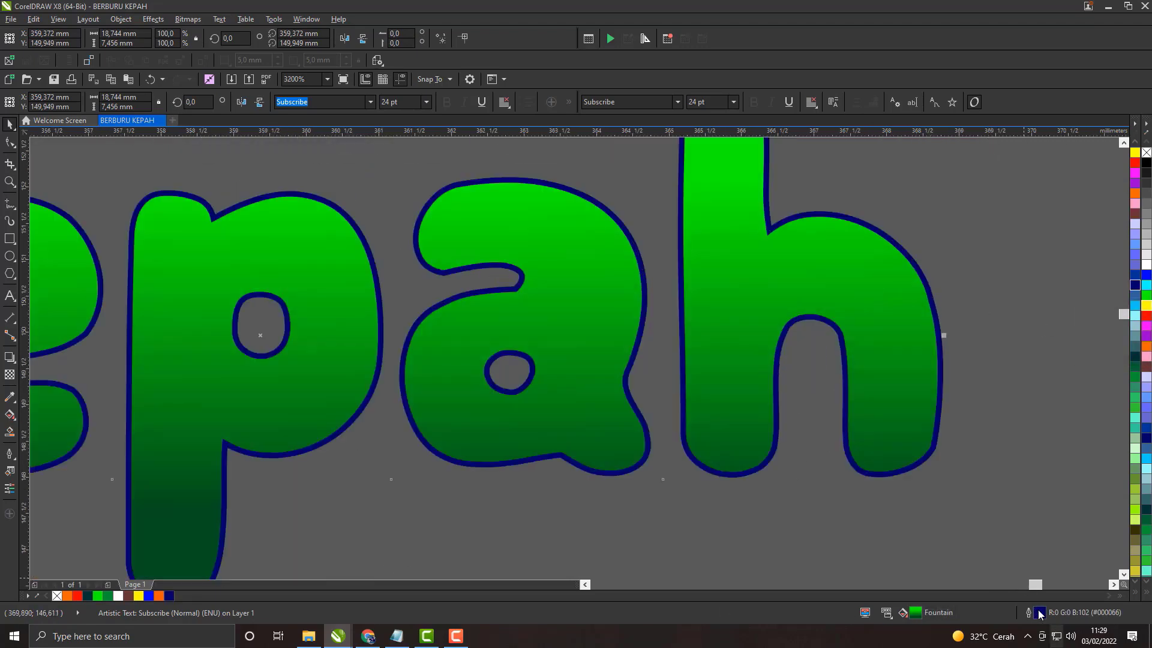
Step: Set Kepah's outline to 25 px with round corners and caps, placed behind the fill and scaled with the object
{"action": "double_click", "coordinate": [1040, 612]}
{"action": "left_click", "coordinate": [498, 239]}
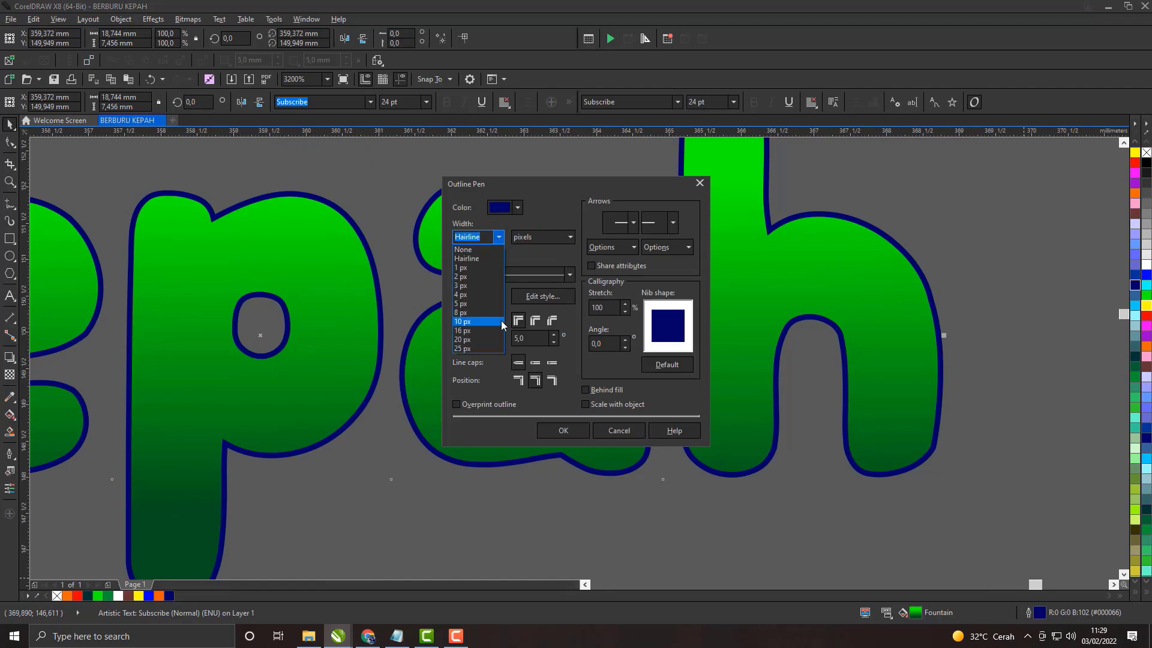
{"action": "left_click", "coordinate": [471, 349]}
{"action": "left_click", "coordinate": [535, 362]}
{"action": "left_click", "coordinate": [535, 321]}
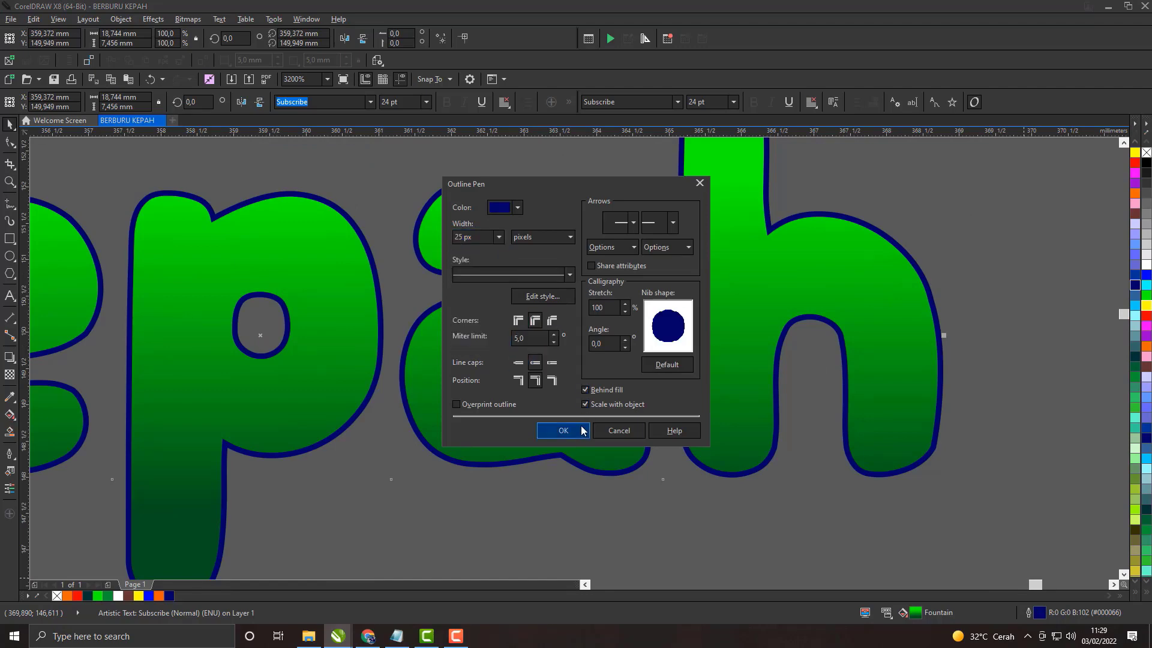
{"action": "left_click", "coordinate": [580, 431]}
{"action": "scroll", "coordinate": [665, 295], "scroll_direction": "down", "scroll_amount": 3}
{"action": "key", "text": "Escape"}
{"action": "scroll", "coordinate": [705, 292], "scroll_direction": "up", "scroll_amount": 1}
{"action": "left_click", "coordinate": [670, 202]}
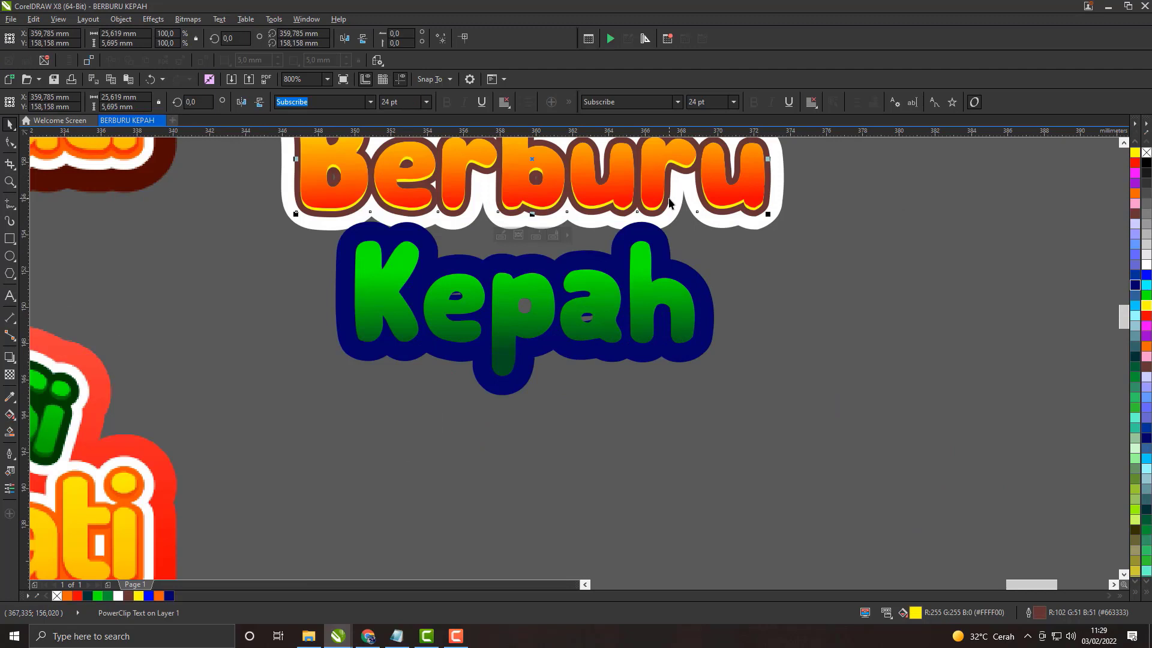
Step: Reduce Kepah's outline width to 20 px
{"action": "left_click", "coordinate": [683, 306]}
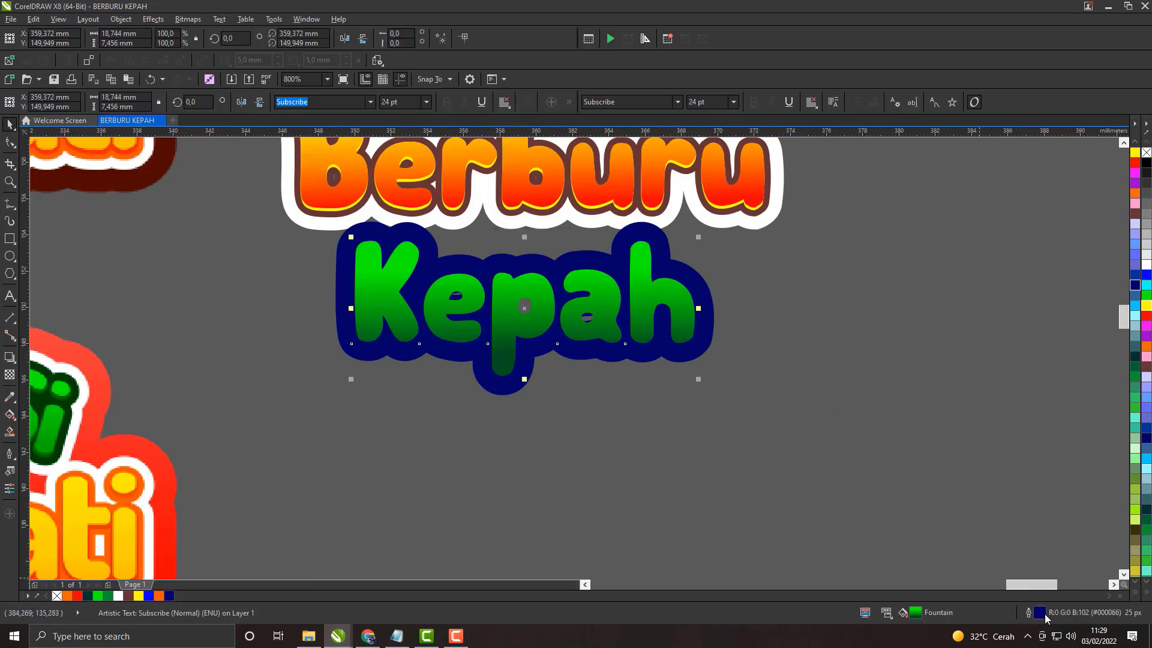
{"action": "double_click", "coordinate": [1044, 616]}
{"action": "left_click", "coordinate": [498, 237]}
{"action": "left_click", "coordinate": [478, 334]}
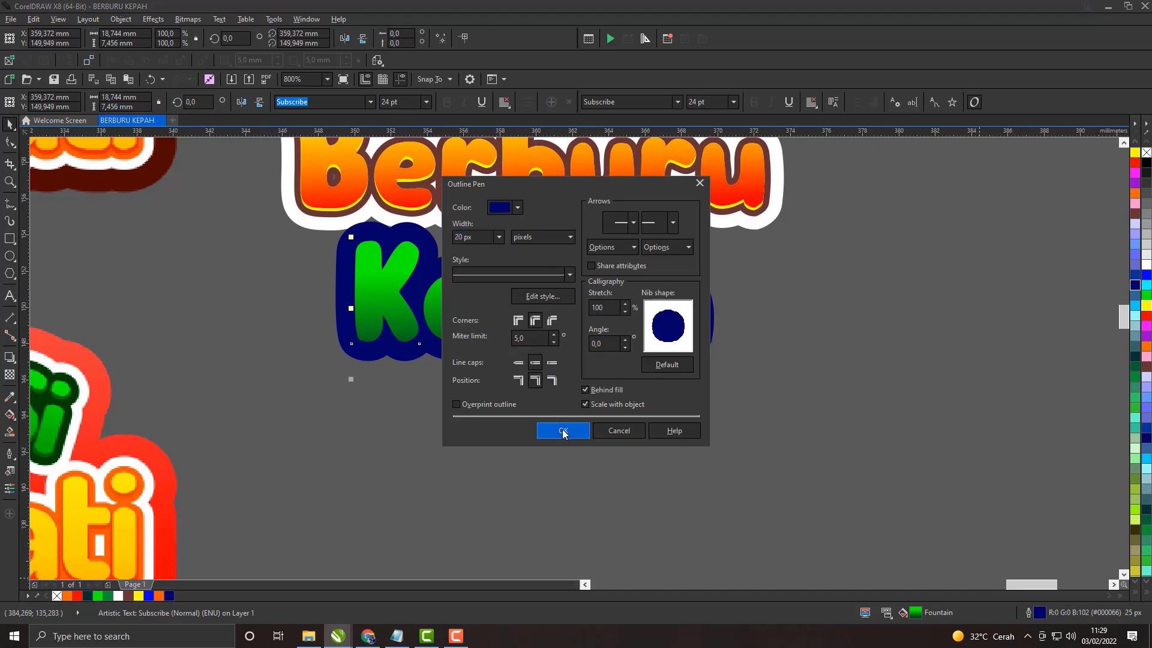
{"action": "left_click", "coordinate": [563, 431]}
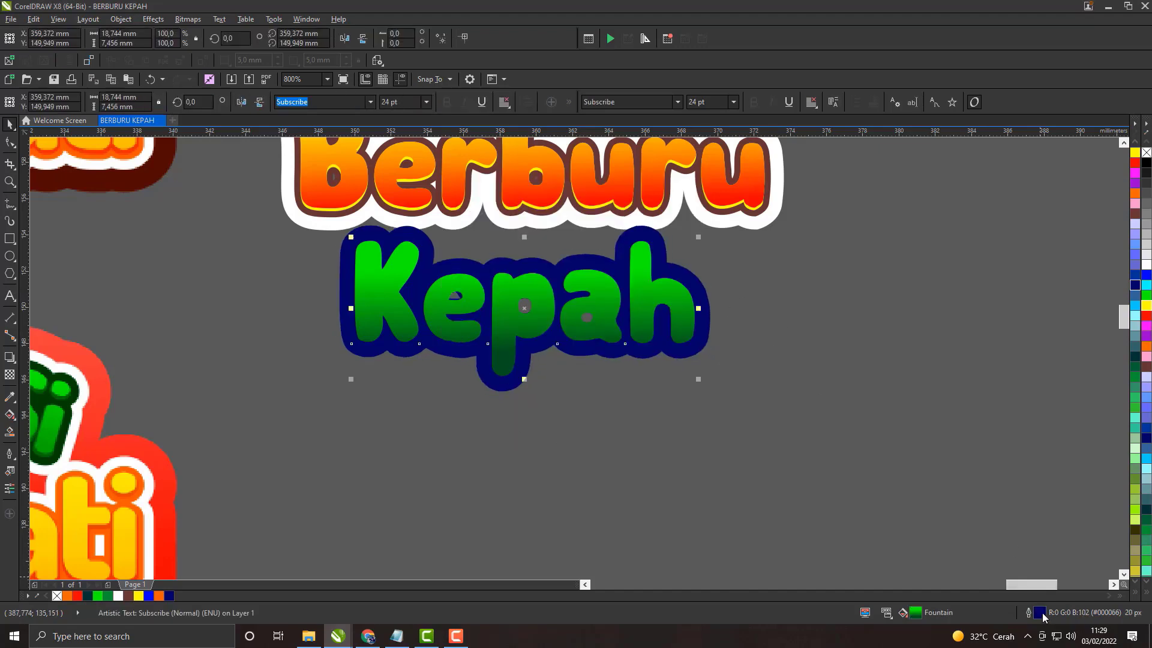
Step: Set Kepah's outline width to 8 px
{"action": "double_click", "coordinate": [1043, 615]}
{"action": "left_click", "coordinate": [498, 237]}
{"action": "left_click", "coordinate": [477, 298]}
{"action": "left_click", "coordinate": [561, 429]}
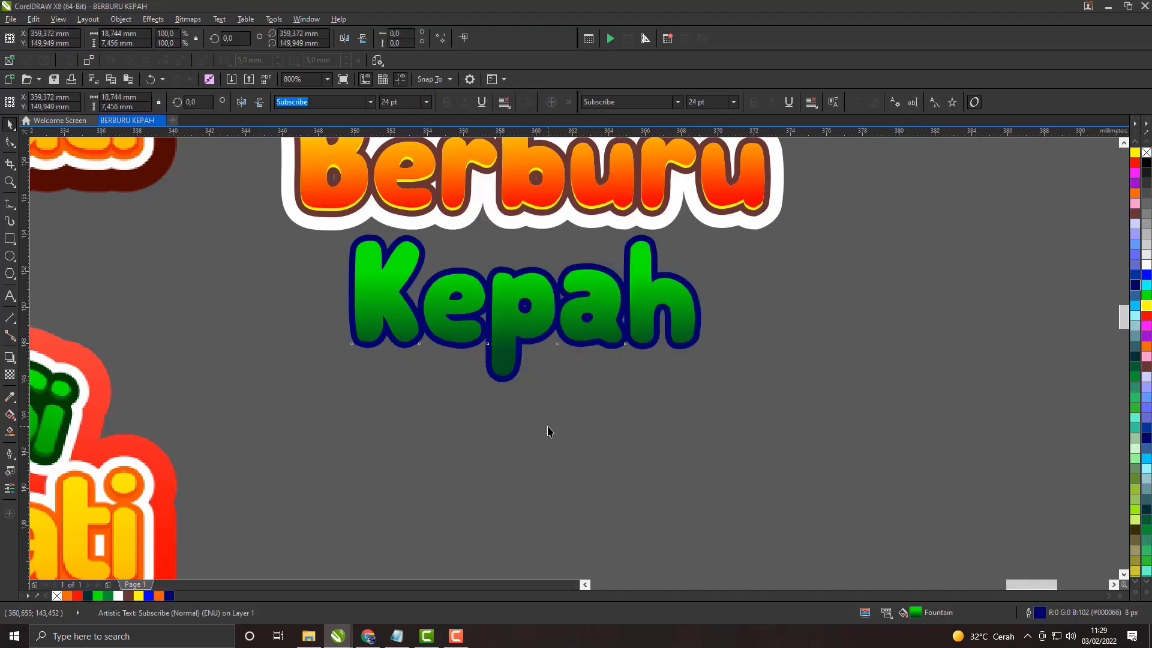
{"action": "left_click", "coordinate": [547, 427]}
Step: Nudge Kepah about 0.6 mm left and 0.6 mm down beneath Berburu
{"action": "mouse_move", "coordinate": [514, 287]}
{"action": "left_mouse_down"}
{"action": "mouse_move", "coordinate": [541, 343]}
{"action": "mouse_move", "coordinate": [514, 307]}
{"action": "left_mouse_up"}
{"action": "left_click", "coordinate": [505, 354]}
{"action": "key", "text": "Down"}
{"action": "key", "text": "Down"}
{"action": "key", "text": "Left"}
{"action": "key", "text": "Up"}
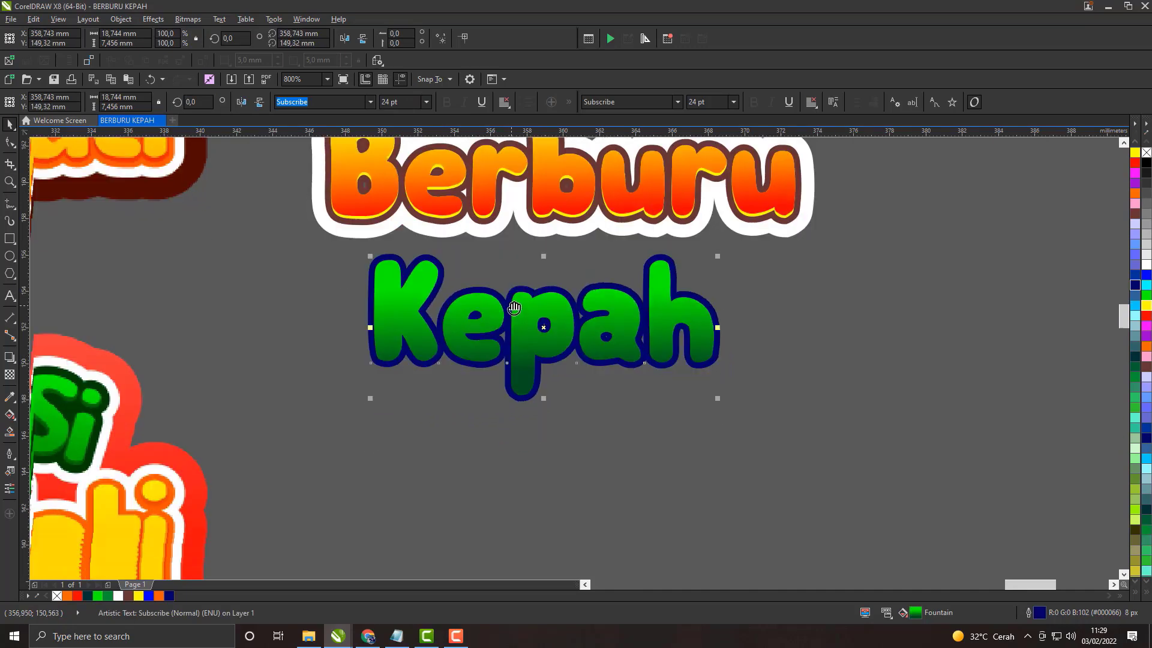
{"action": "left_click", "coordinate": [536, 270]}
{"action": "left_click", "coordinate": [558, 303]}
{"action": "left_click_drag", "start_coordinate": [565, 276], "coordinate": [547, 347]}
{"action": "left_click", "coordinate": [547, 344]}
{"action": "left_click_drag", "start_coordinate": [634, 358], "coordinate": [646, 350]}
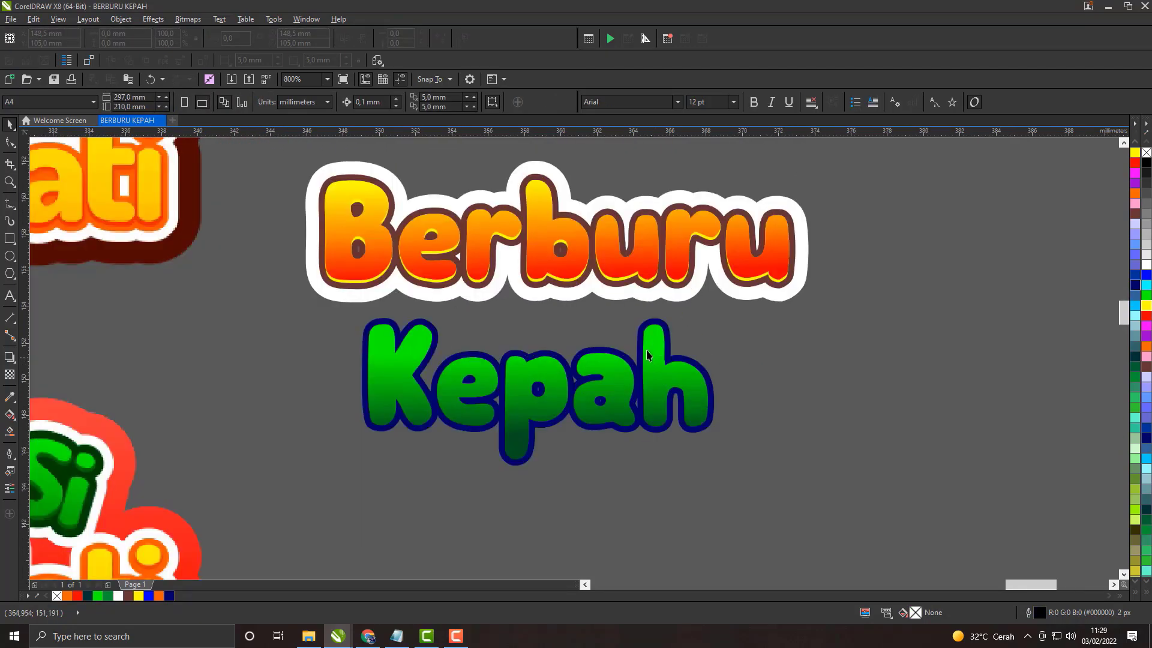
Step: Nudge Kepah about 0.6 mm up toward Berburu
{"action": "scroll", "coordinate": [646, 350], "scroll_direction": "down", "scroll_amount": 1}
{"action": "left_click_drag", "start_coordinate": [384, 273], "coordinate": [250, 273]}
{"action": "scroll", "coordinate": [583, 360], "scroll_direction": "up", "scroll_amount": 1}
{"action": "left_click", "coordinate": [583, 360]}
{"action": "scroll", "coordinate": [583, 359], "scroll_direction": "up", "scroll_amount": 1}
{"action": "key", "text": "Up"}
{"action": "key", "text": "Up"}
{"action": "key", "text": "Up"}
{"action": "key", "text": "Up"}
{"action": "key", "text": "Up"}
{"action": "key", "text": "Up"}
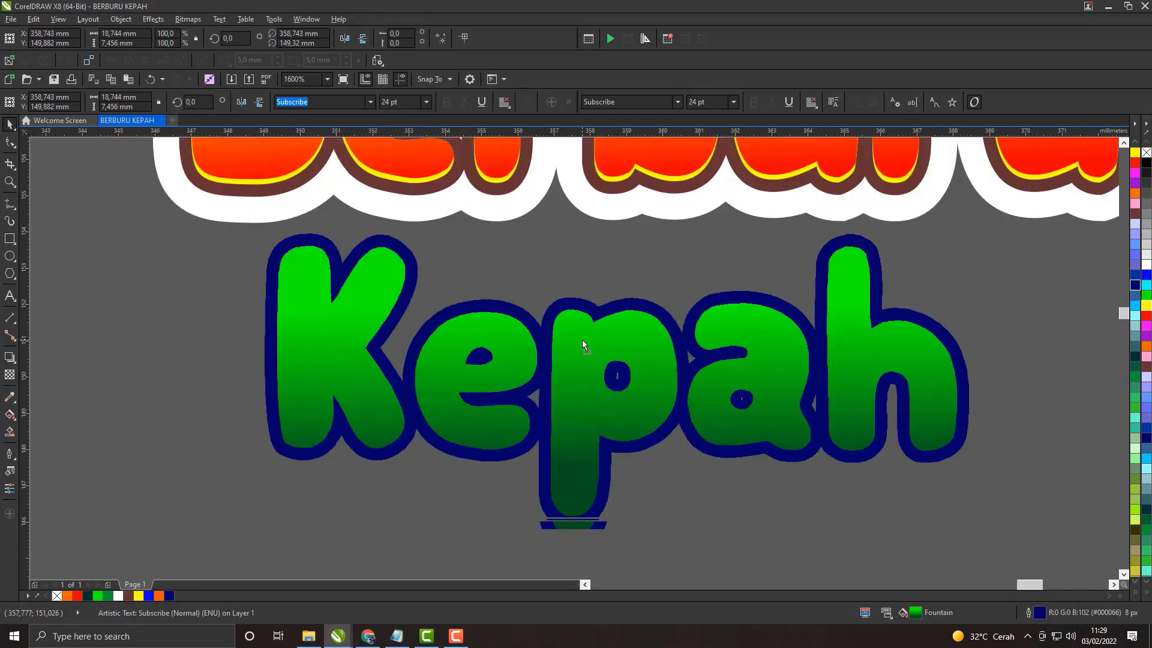
{"action": "scroll", "coordinate": [581, 345], "scroll_direction": "down", "scroll_amount": 2}
{"action": "scroll", "coordinate": [575, 348], "scroll_direction": "up", "scroll_amount": 1}
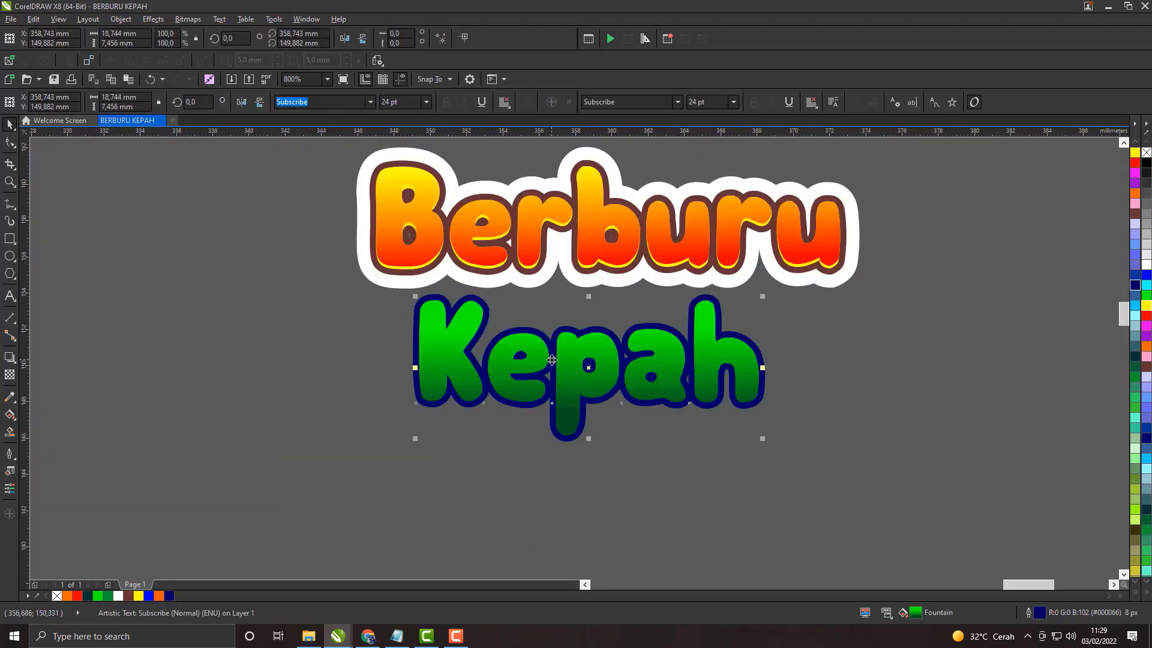
Step: Change Kepah's outline colour to the very dark green from the document palette
{"action": "left_click_drag", "start_coordinate": [552, 360], "coordinate": [579, 351]}
{"action": "right_click", "coordinate": [87, 596]}
{"action": "scroll", "coordinate": [483, 427], "scroll_direction": "up", "scroll_amount": 1}
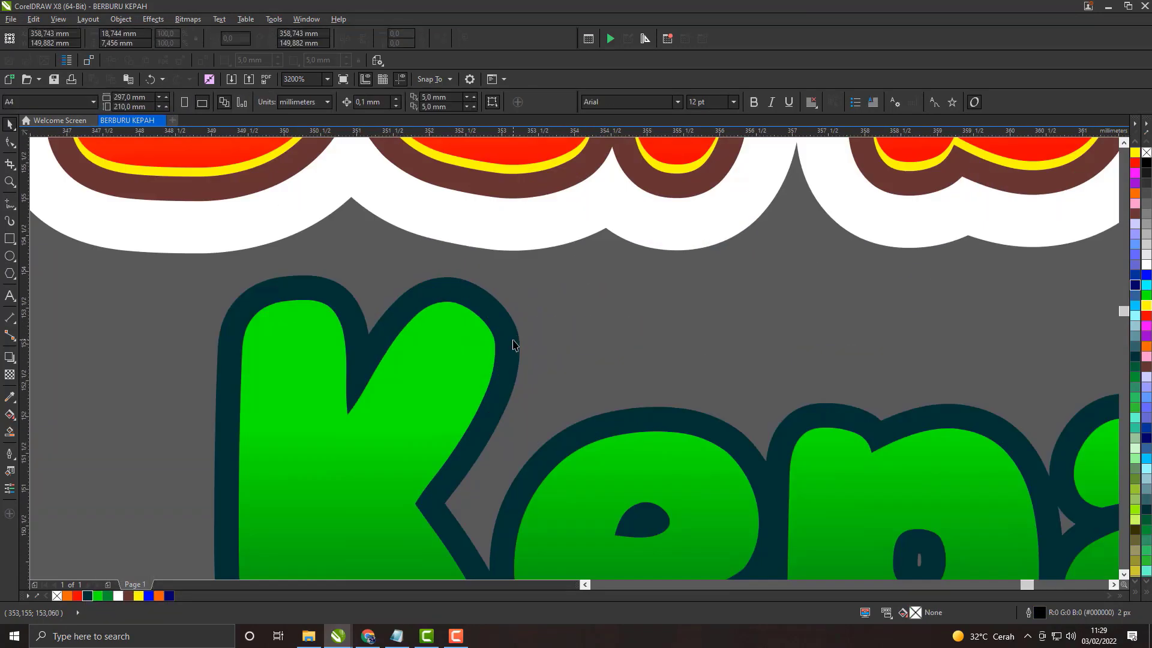
Step: Sample the dark green outline of Si in the reference title and apply it to Kepah's outline
{"action": "scroll", "coordinate": [514, 342], "scroll_direction": "down", "scroll_amount": 2}
{"action": "scroll", "coordinate": [194, 224], "scroll_direction": "up", "scroll_amount": 1}
{"action": "scroll", "coordinate": [194, 224], "scroll_direction": "up", "scroll_amount": 1}
{"action": "scroll", "coordinate": [193, 224], "scroll_direction": "down", "scroll_amount": 1}
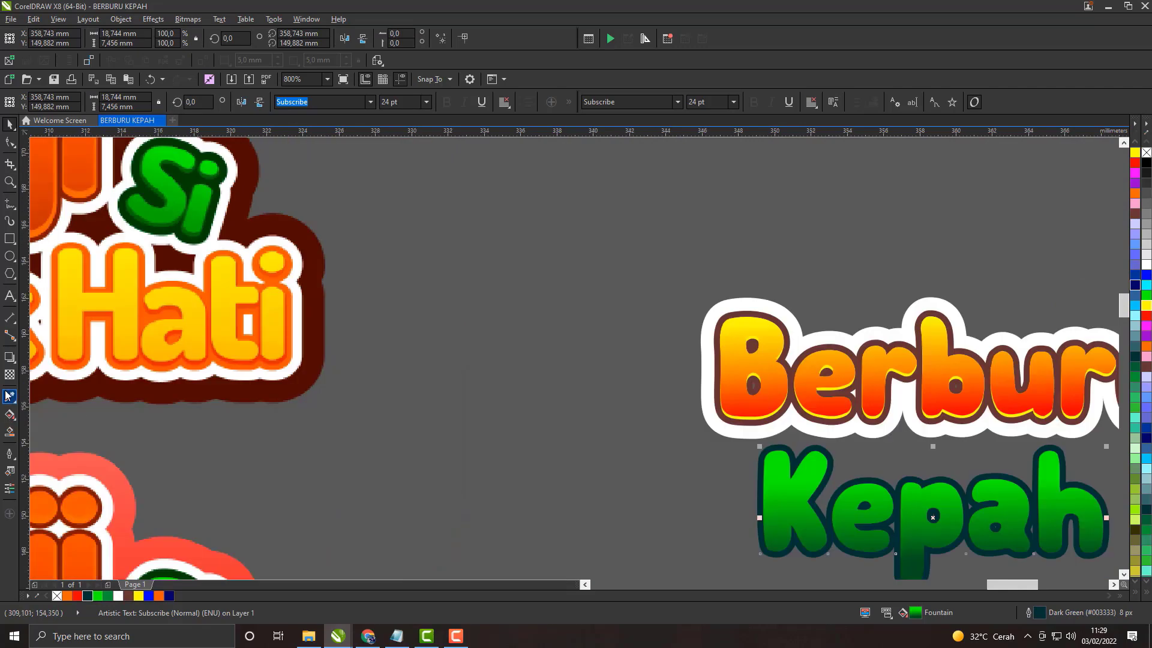
{"action": "key", "text": "i"}
{"action": "scroll", "coordinate": [211, 227], "scroll_direction": "up", "scroll_amount": 3}
{"action": "left_click", "coordinate": [212, 227]}
{"action": "scroll", "coordinate": [211, 227], "scroll_direction": "down", "scroll_amount": 6}
{"action": "scroll", "coordinate": [304, 242], "scroll_direction": "up", "scroll_amount": 6}
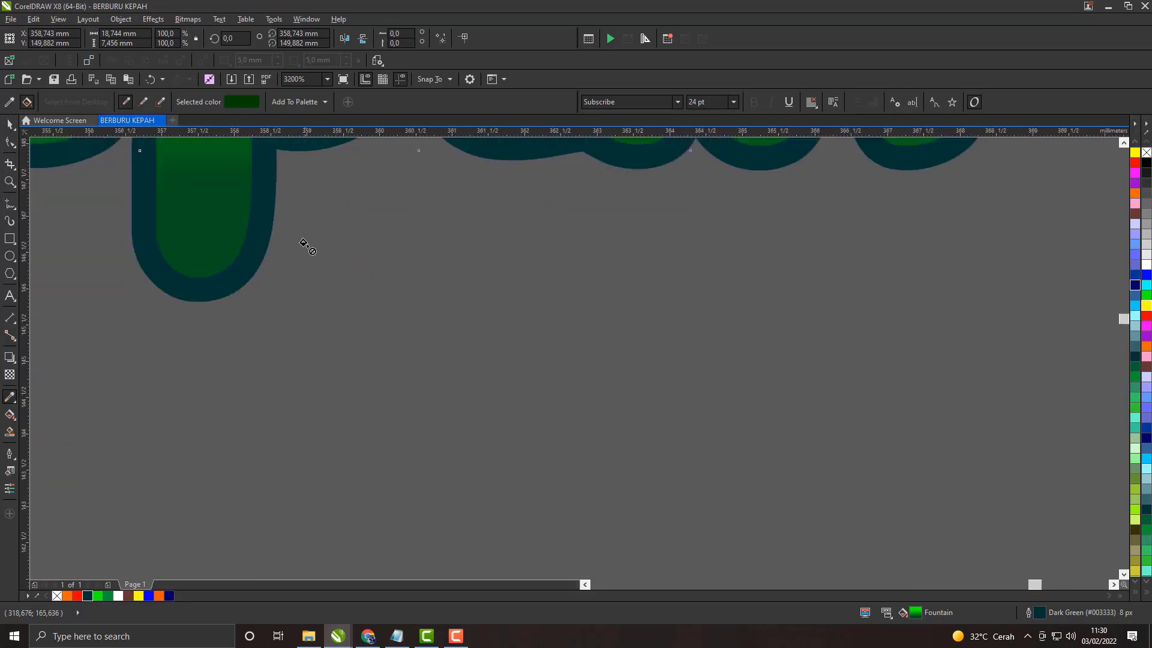
{"action": "scroll", "coordinate": [542, 357], "scroll_direction": "down", "scroll_amount": 2}
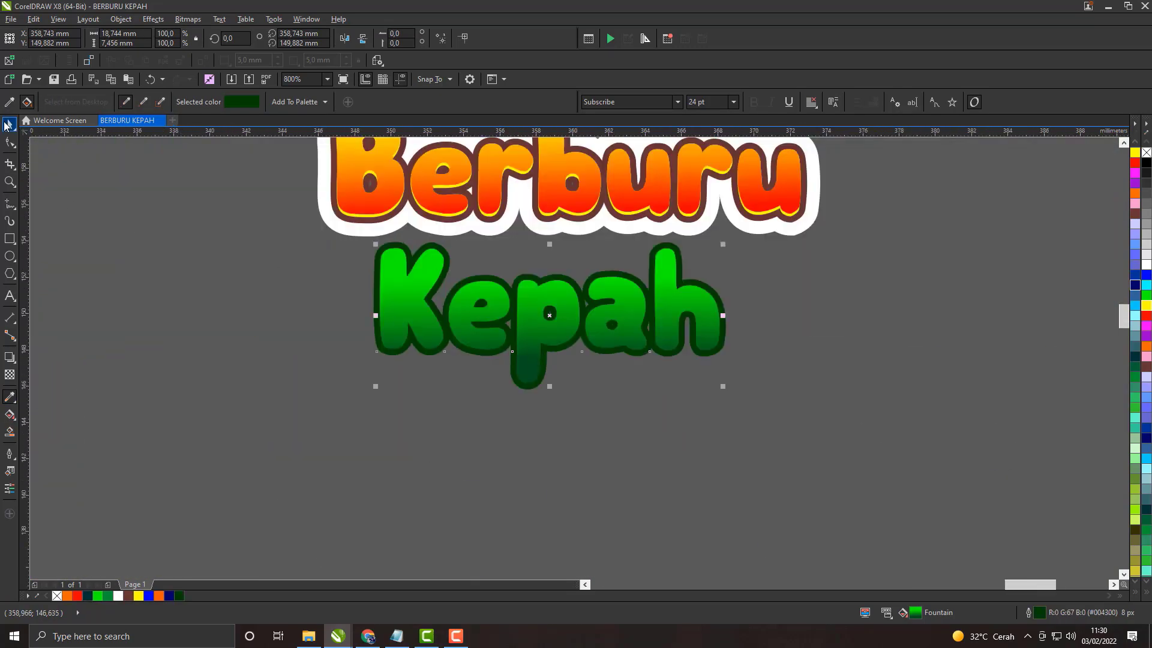
{"action": "left_click", "coordinate": [7, 124]}
Step: Duplicate the Kepah text and place the copy about 21 mm to the right of the original
{"action": "right_click", "coordinate": [546, 328]}
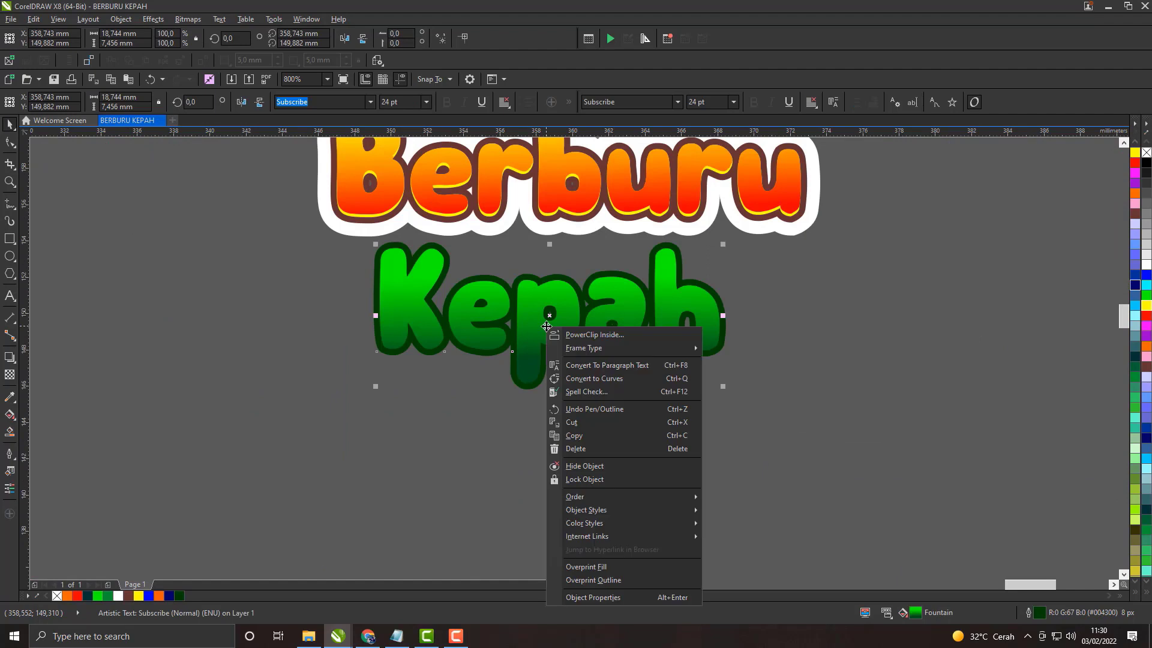
{"action": "left_click", "coordinate": [581, 439]}
{"action": "right_click", "coordinate": [613, 328]}
{"action": "left_click", "coordinate": [651, 439]}
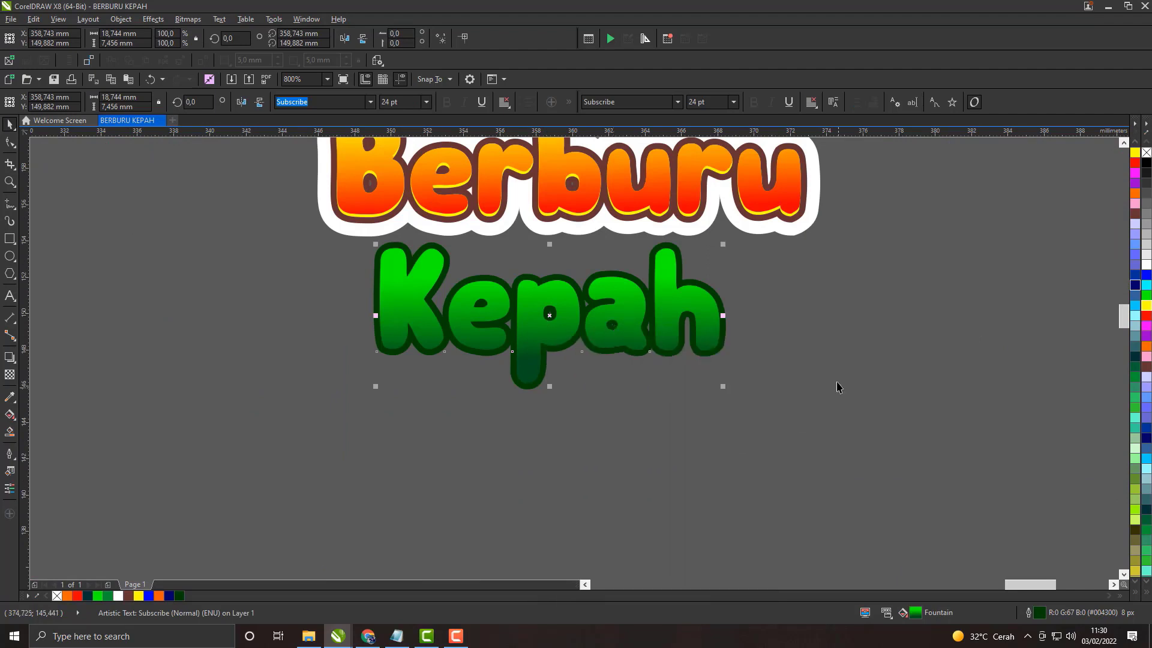
{"action": "right_click", "coordinate": [836, 373]}
{"action": "left_click", "coordinate": [871, 454]}
{"action": "left_click_drag", "start_coordinate": [590, 325], "coordinate": [978, 321]}
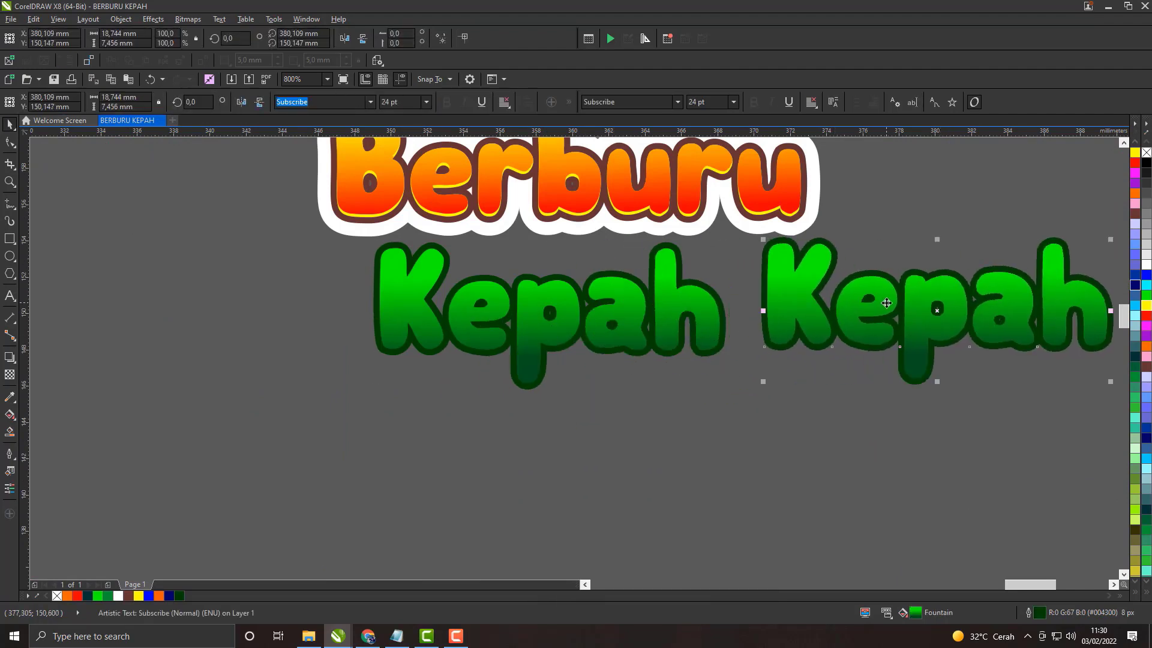
{"action": "left_click_drag", "start_coordinate": [886, 303], "coordinate": [678, 334]}
Step: Fill the original Kepah under Berburu with solid bright green, leaving the copy's gradient fill in place
{"action": "left_click", "coordinate": [1147, 296]}
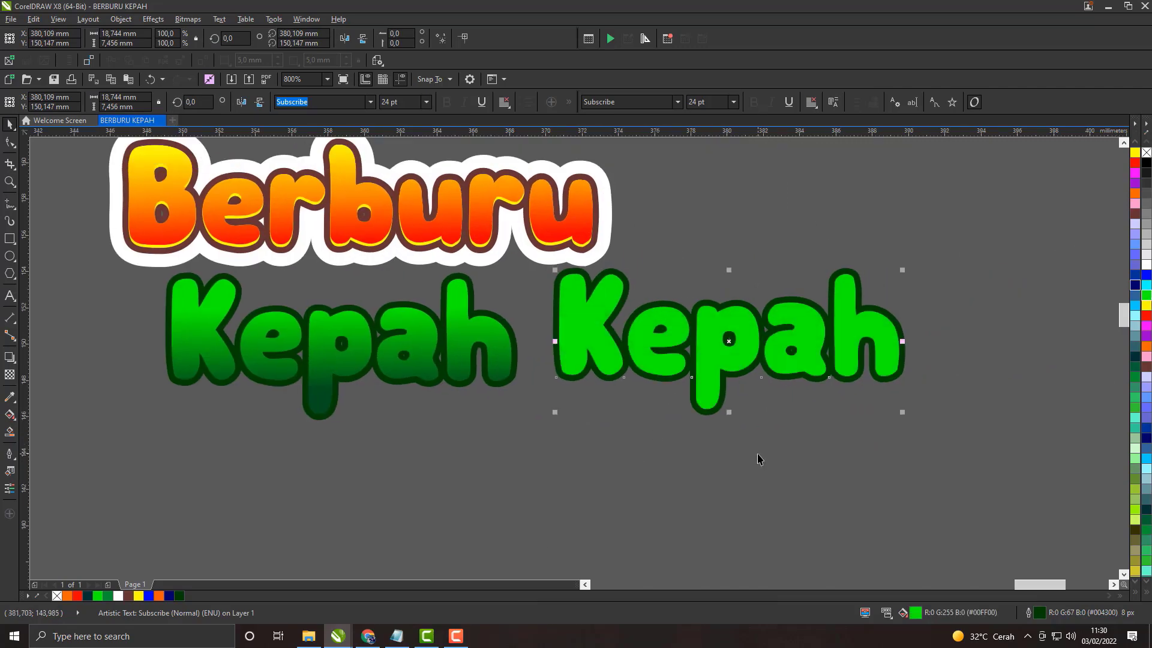
{"action": "key", "text": "ctrl+z"}
{"action": "left_click", "coordinate": [1147, 296]}
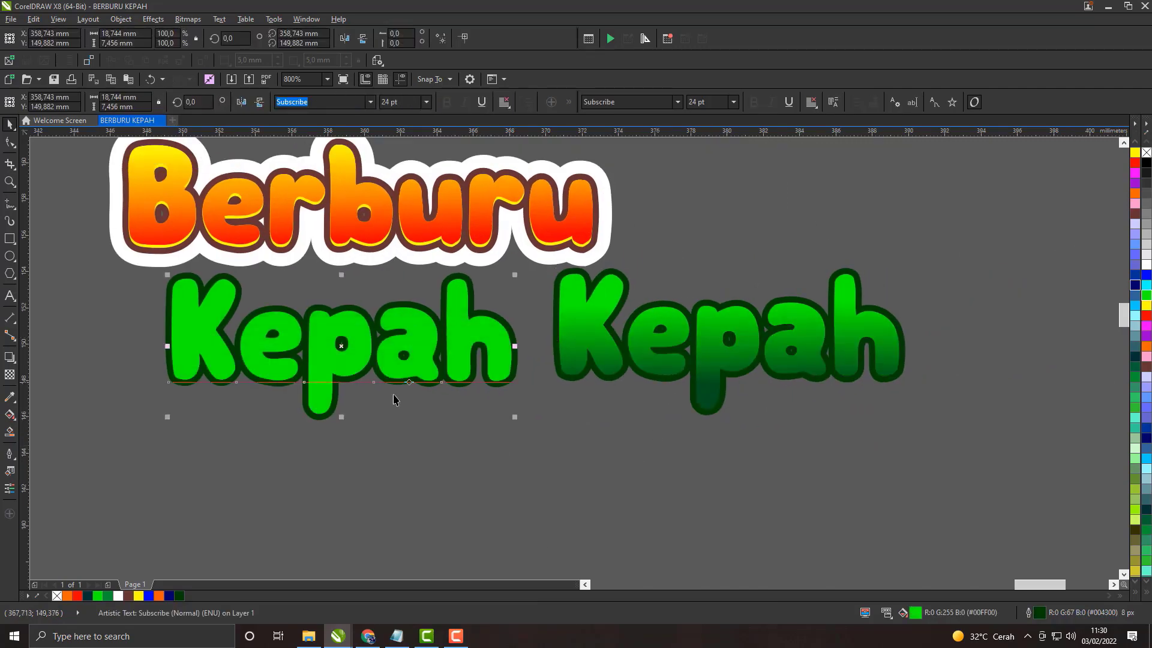
Step: Remove the gradient copy's outline and lay it over the green Kepah, offset about 0.1 mm up
{"action": "left_click", "coordinate": [607, 348]}
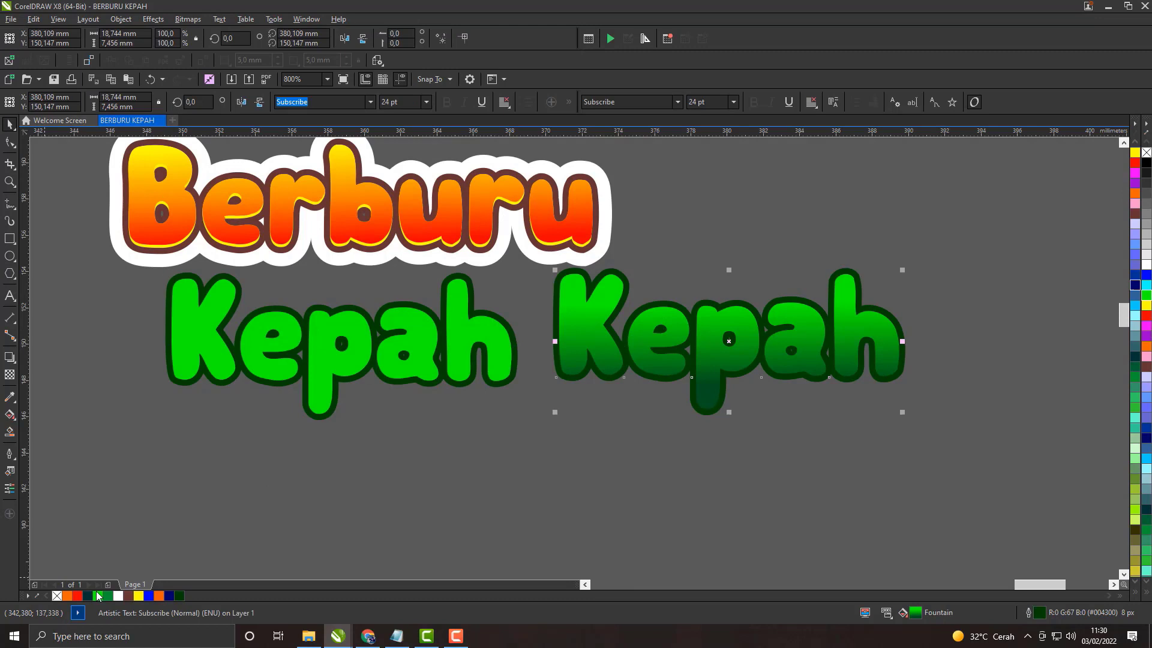
{"action": "right_click", "coordinate": [56, 597]}
{"action": "left_click_drag", "start_coordinate": [726, 340], "coordinate": [327, 346]}
{"action": "scroll", "coordinate": [317, 399], "scroll_direction": "up", "scroll_amount": 2}
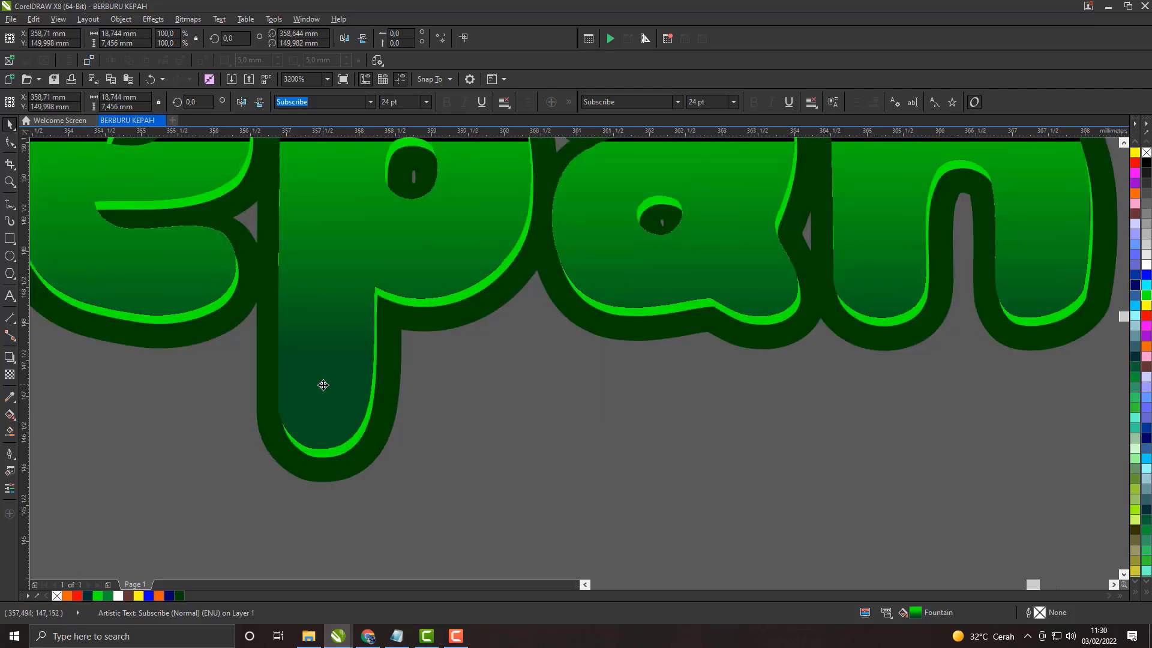
{"action": "scroll", "coordinate": [323, 375], "scroll_direction": "down", "scroll_amount": 3}
{"action": "left_click", "coordinate": [491, 362]}
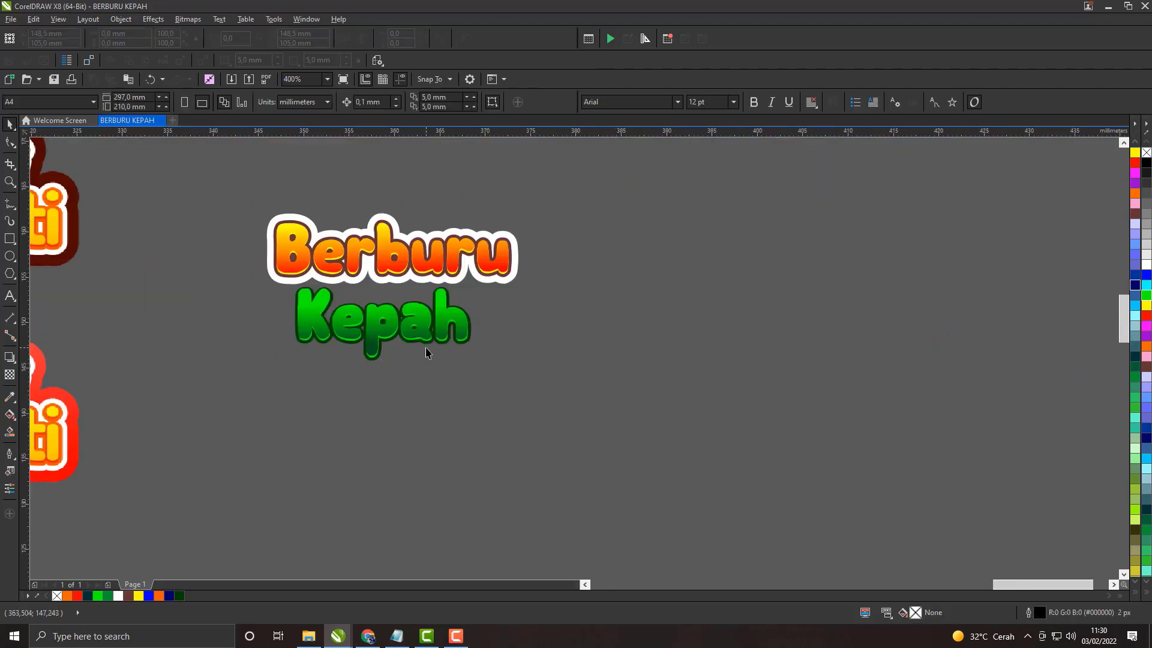
{"action": "scroll", "coordinate": [427, 351], "scroll_direction": "up", "scroll_amount": 3}
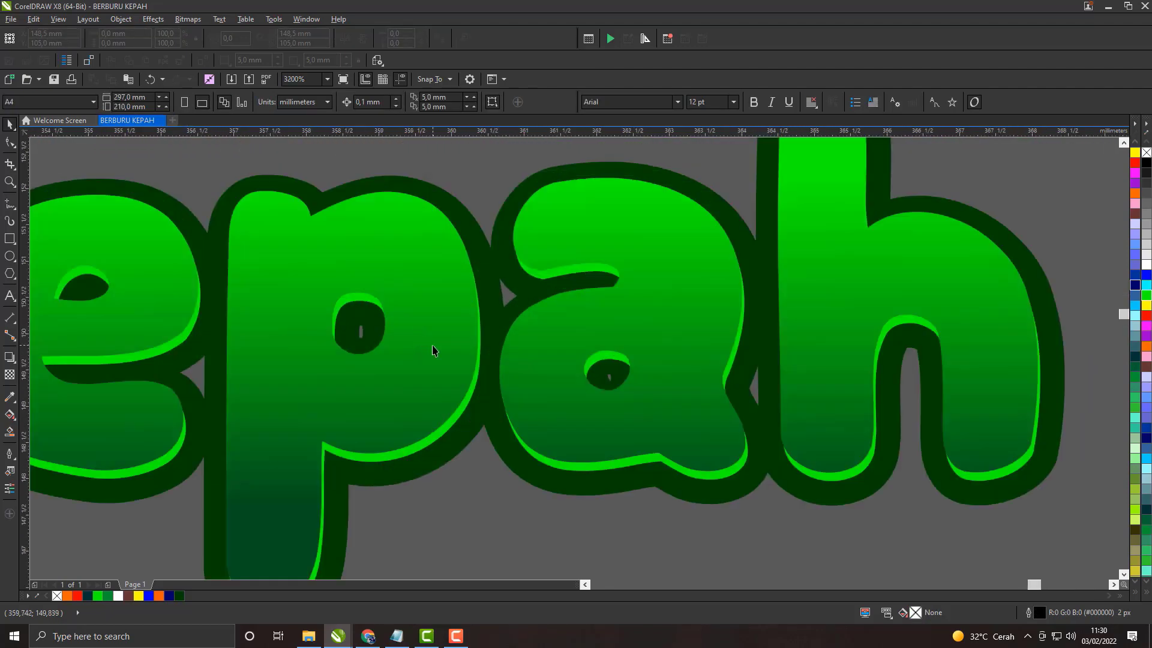
{"action": "scroll", "coordinate": [432, 346], "scroll_direction": "down", "scroll_amount": 1}
Step: Place the gradient Kepah inside the solid green Kepah as a PowerClip
{"action": "left_click", "coordinate": [438, 303]}
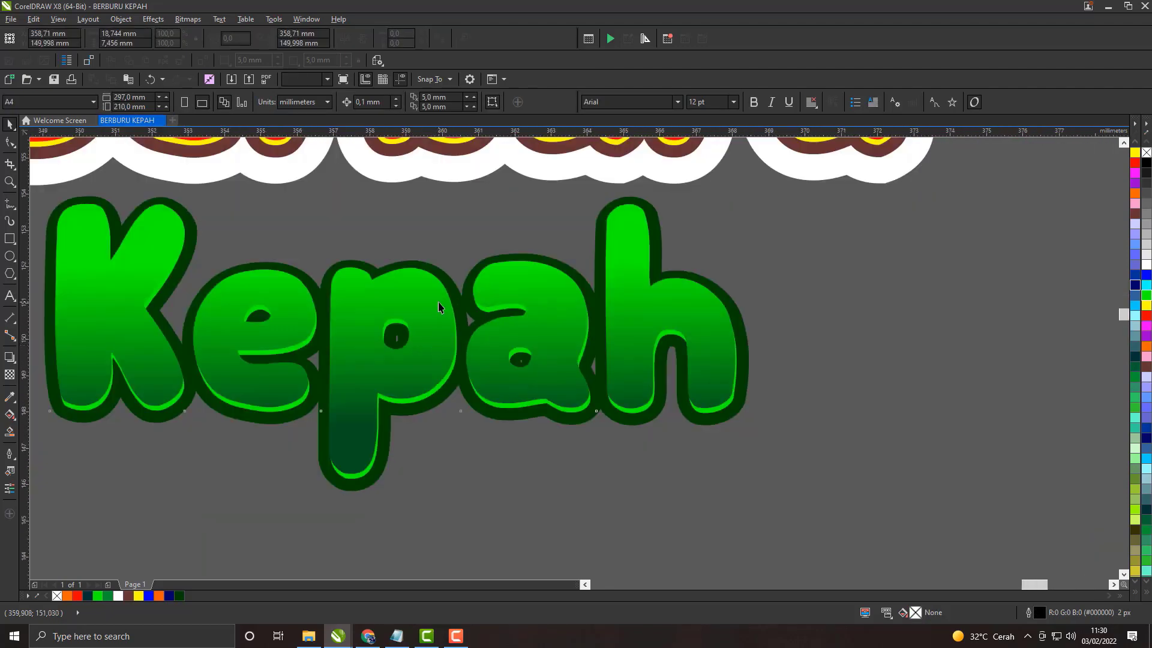
{"action": "left_click", "coordinate": [352, 521]}
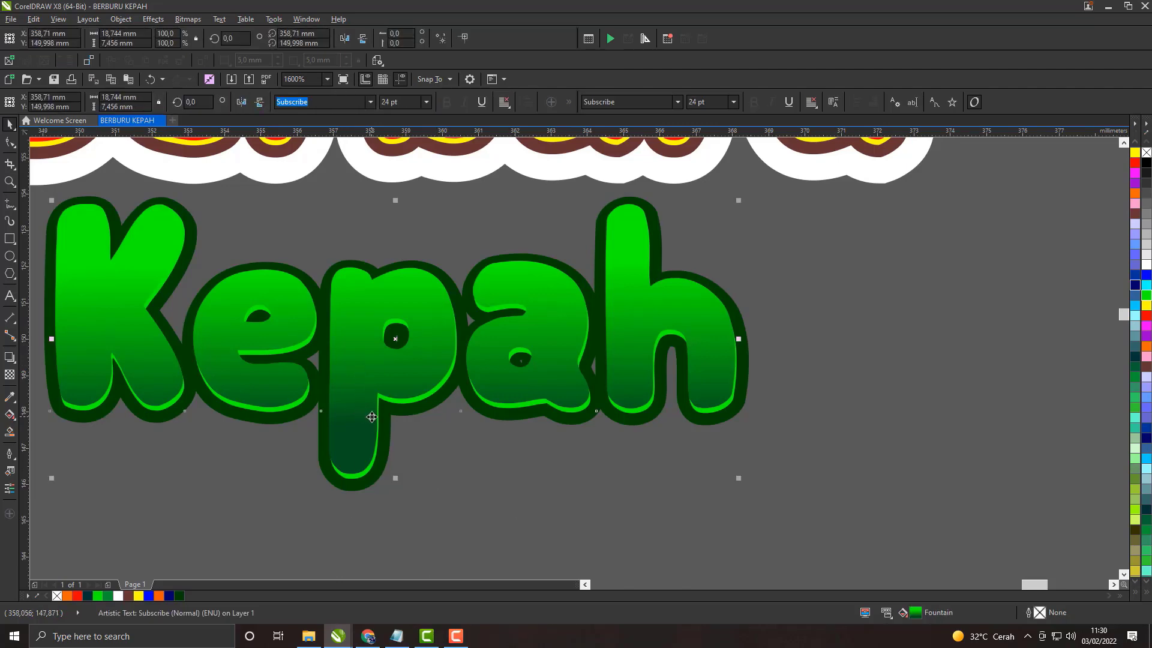
{"action": "right_click", "coordinate": [371, 416]}
{"action": "left_click", "coordinate": [426, 144]}
{"action": "left_click", "coordinate": [372, 470]}
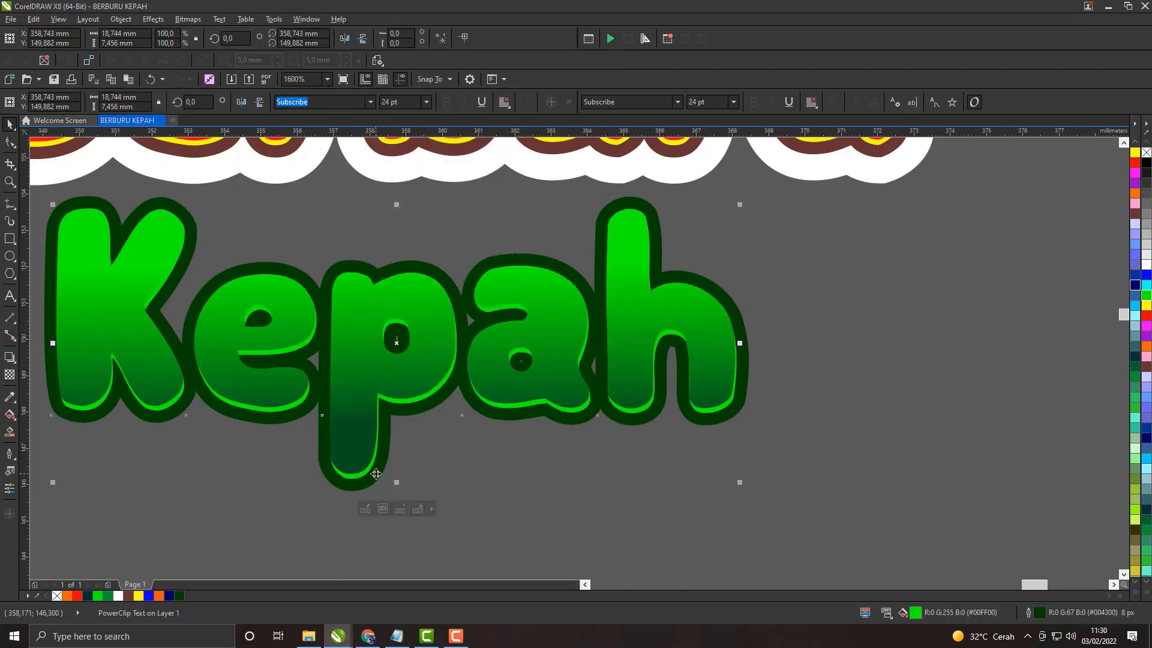
{"action": "left_click", "coordinate": [474, 455]}
{"action": "scroll", "coordinate": [439, 348], "scroll_direction": "down", "scroll_amount": 2}
{"action": "scroll", "coordinate": [439, 348], "scroll_direction": "up", "scroll_amount": 1}
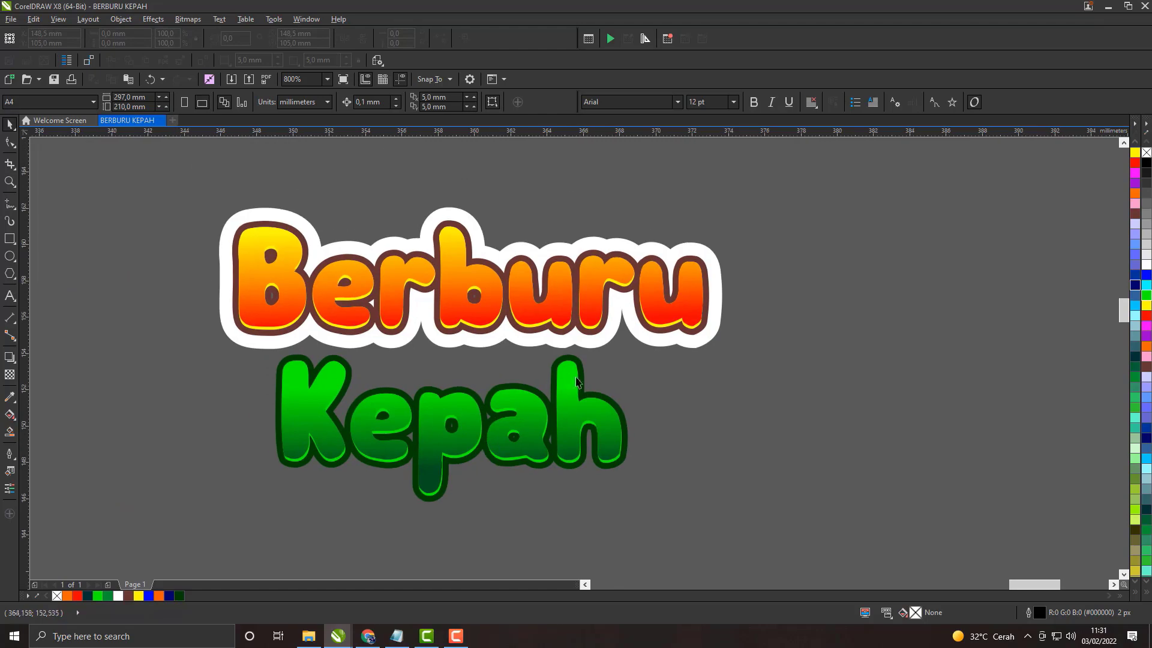
Step: Undo the PowerClip on Kepah
{"action": "left_click", "coordinate": [582, 387]}
{"action": "scroll", "coordinate": [584, 386], "scroll_direction": "down", "scroll_amount": 1}
{"action": "scroll", "coordinate": [584, 386], "scroll_direction": "up", "scroll_amount": 1}
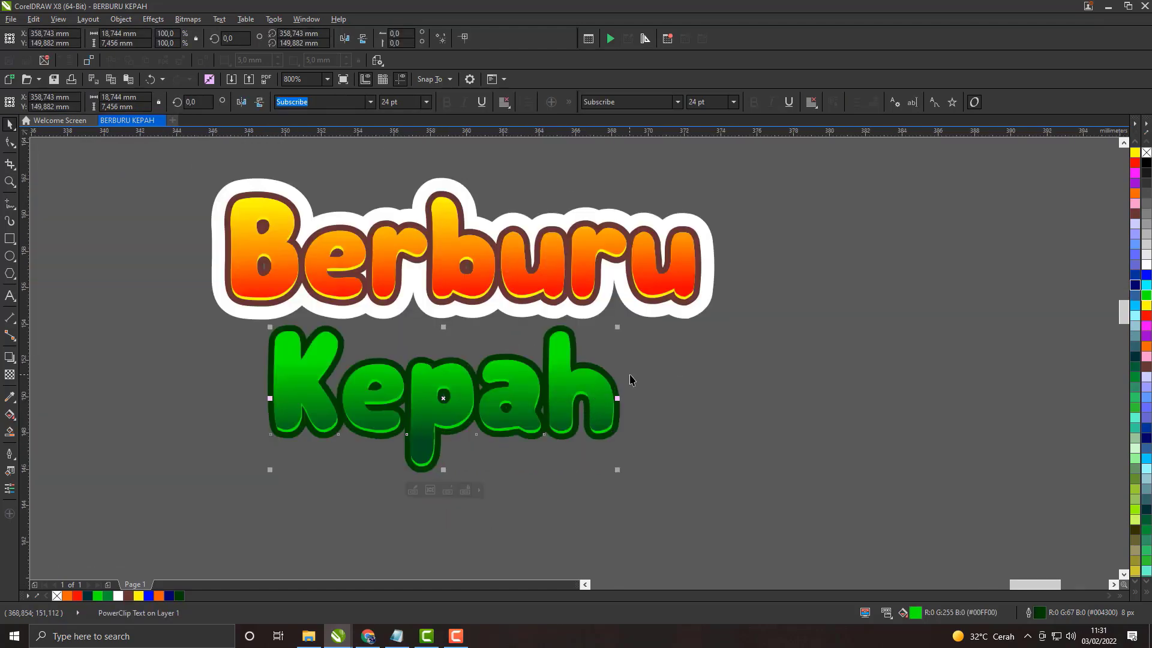
{"action": "key", "text": "ctrl+z"}
{"action": "scroll", "coordinate": [630, 382], "scroll_direction": "up", "scroll_amount": 1}
{"action": "scroll", "coordinate": [567, 348], "scroll_direction": "down", "scroll_amount": 2}
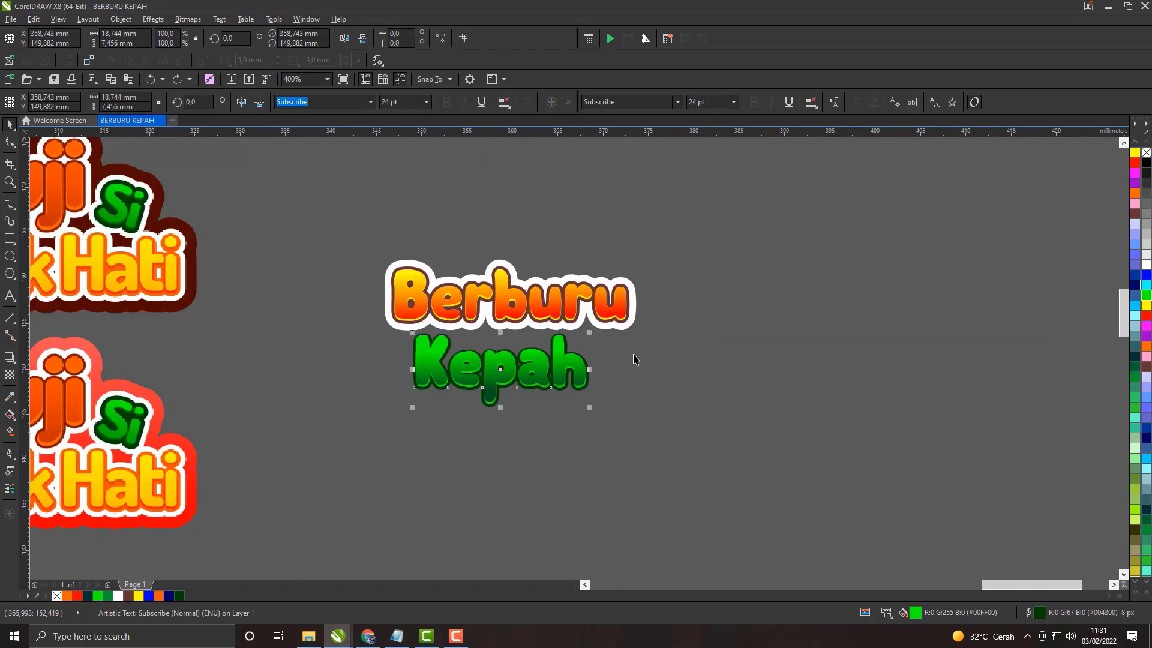
Step: Paste another outlined gradient Kepah and place it about 30 mm to the right of the original
{"action": "right_click", "coordinate": [738, 361]}
{"action": "left_click", "coordinate": [760, 439]}
{"action": "left_click_drag", "start_coordinate": [534, 369], "coordinate": [806, 358]}
{"action": "scroll", "coordinate": [588, 362], "scroll_direction": "up", "scroll_amount": 1}
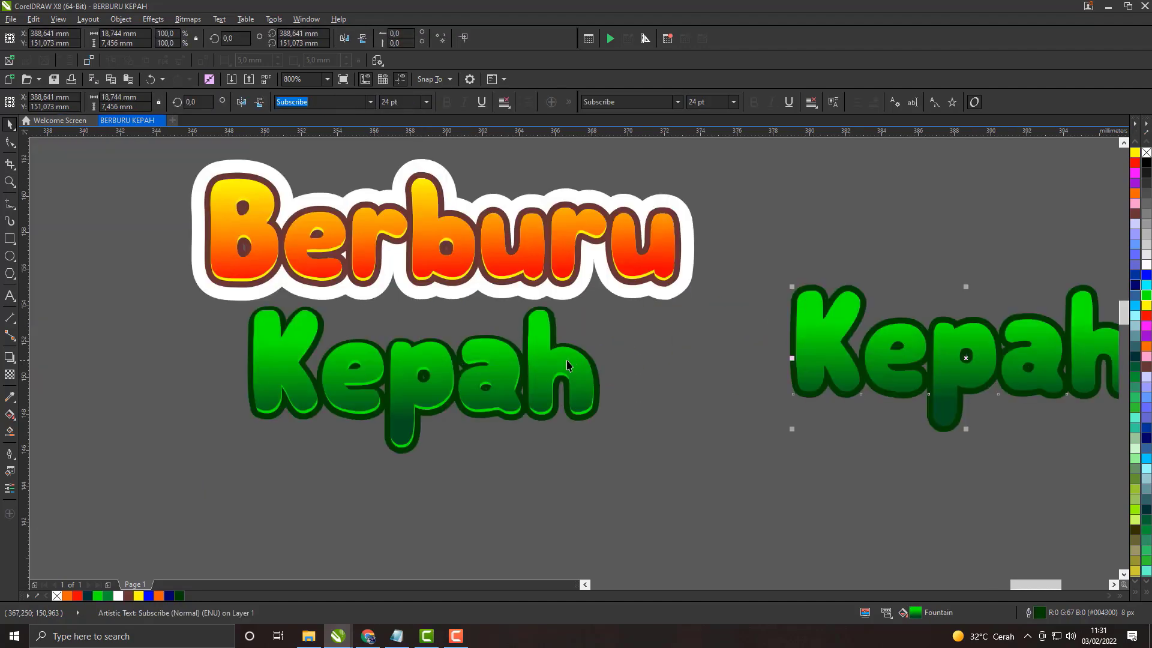
Step: PowerClip the outline-free gradient Kepah into the solid green Kepah beneath it
{"action": "scroll", "coordinate": [402, 454], "scroll_direction": "up", "scroll_amount": 1}
{"action": "right_click", "coordinate": [403, 450]}
{"action": "left_click", "coordinate": [442, 178]}
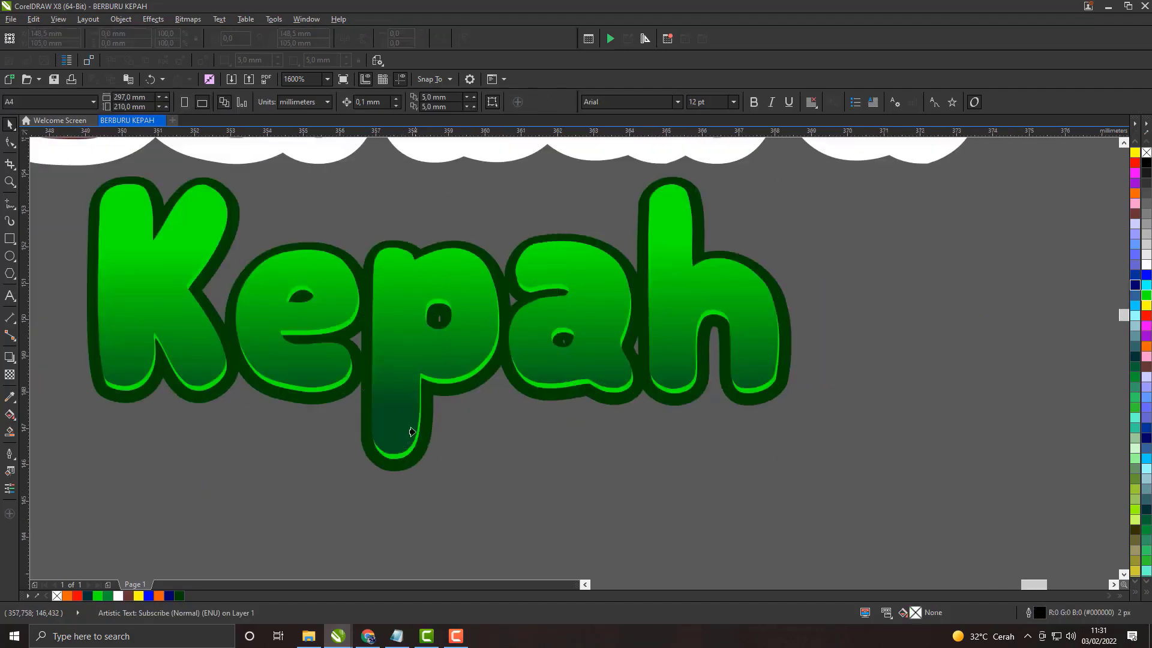
{"action": "left_click", "coordinate": [418, 449]}
{"action": "scroll", "coordinate": [452, 331], "scroll_direction": "down", "scroll_amount": 2}
Step: Give the separate Kepah copy a white outline 25 px wide
{"action": "left_click", "coordinate": [757, 337]}
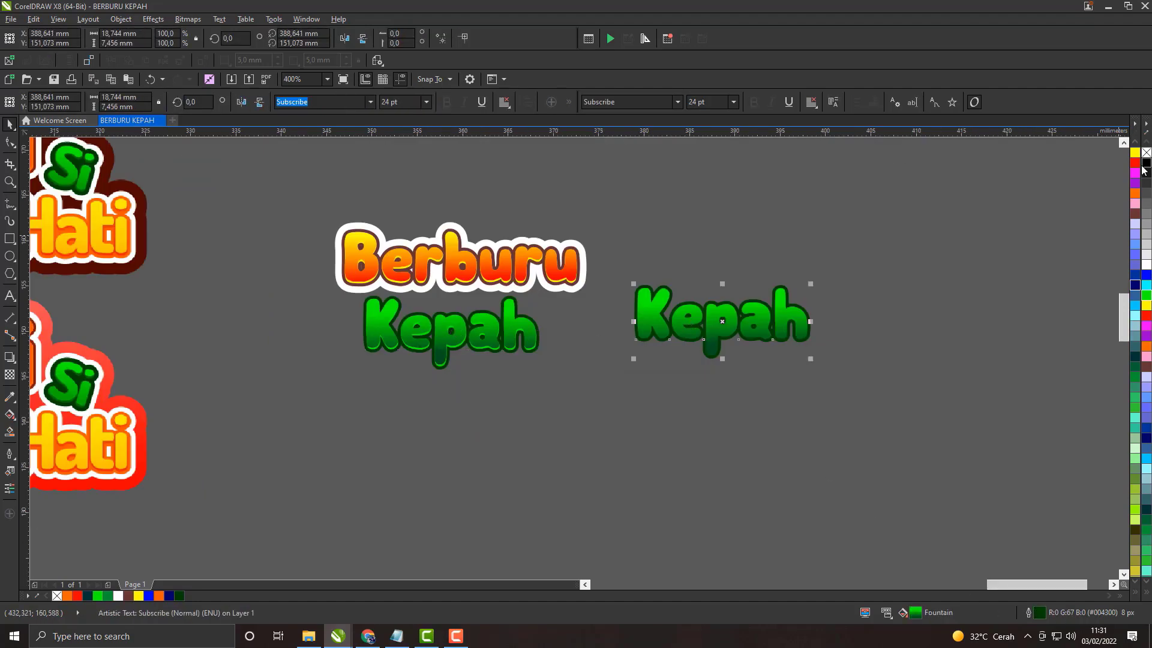
{"action": "right_click", "coordinate": [1146, 264]}
{"action": "scroll", "coordinate": [798, 314], "scroll_direction": "up", "scroll_amount": 1}
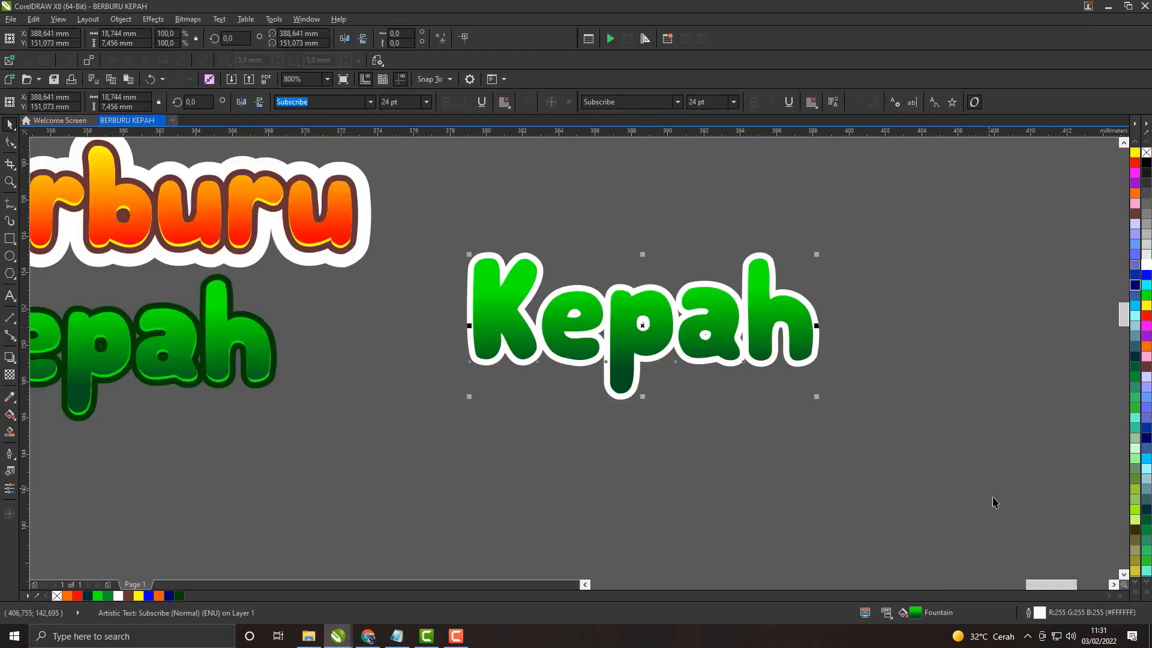
{"action": "double_click", "coordinate": [1040, 612]}
{"action": "left_click", "coordinate": [504, 242]}
{"action": "left_click", "coordinate": [491, 287]}
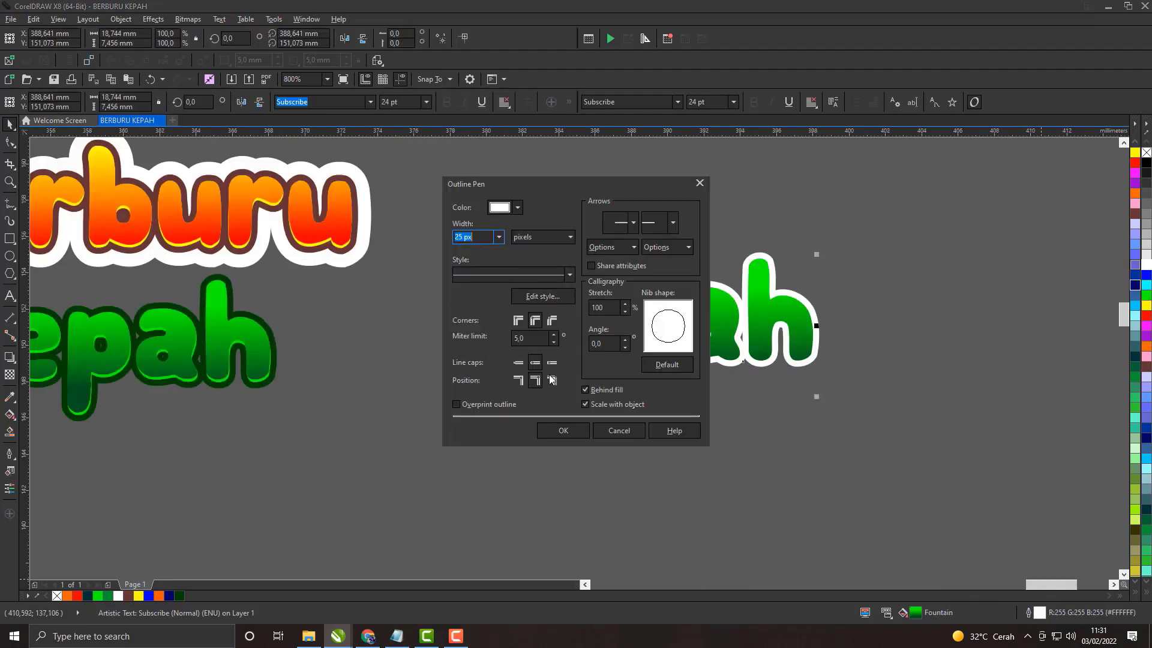
{"action": "left_click", "coordinate": [562, 430]}
{"action": "scroll", "coordinate": [602, 387], "scroll_direction": "down", "scroll_amount": 1}
{"action": "left_click_drag", "start_coordinate": [224, 445], "coordinate": [464, 309]}
{"action": "right_click", "coordinate": [362, 340]}
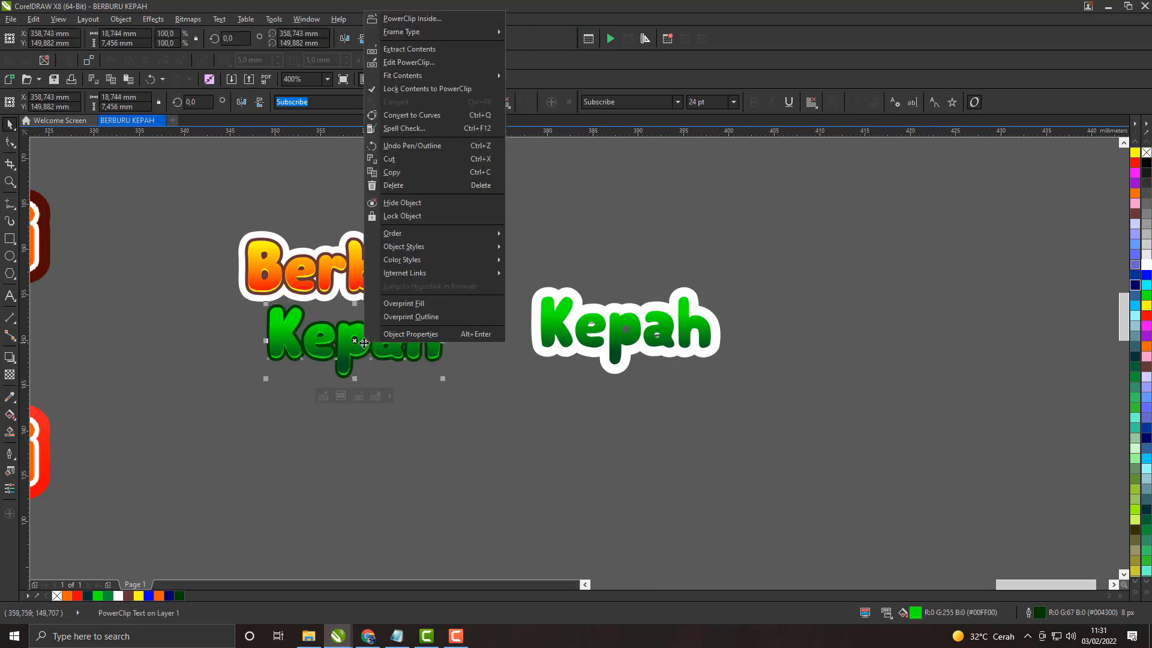
{"action": "mouse_move", "coordinate": [394, 234]}
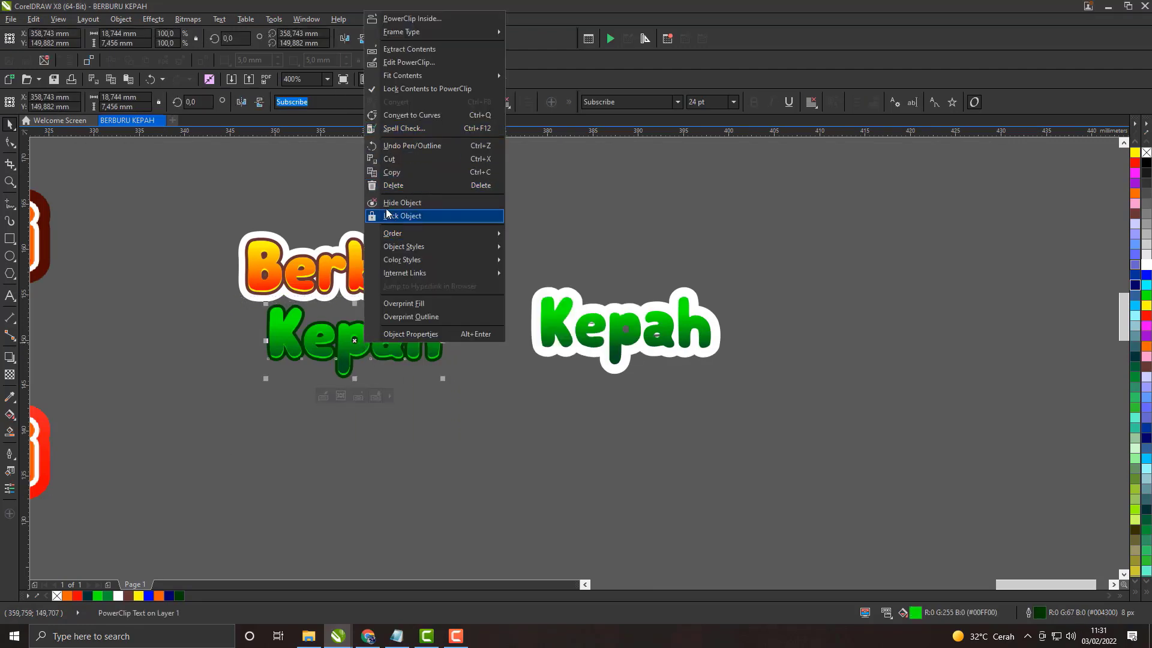
{"action": "left_click", "coordinate": [466, 393]}
{"action": "scroll", "coordinate": [392, 295], "scroll_direction": "down", "scroll_amount": 2}
{"action": "key", "text": "Escape"}
Step: Move the PowerClipped Kepah about 2.6 mm down, away from Berburu
{"action": "scroll", "coordinate": [368, 291], "scroll_direction": "up", "scroll_amount": 2}
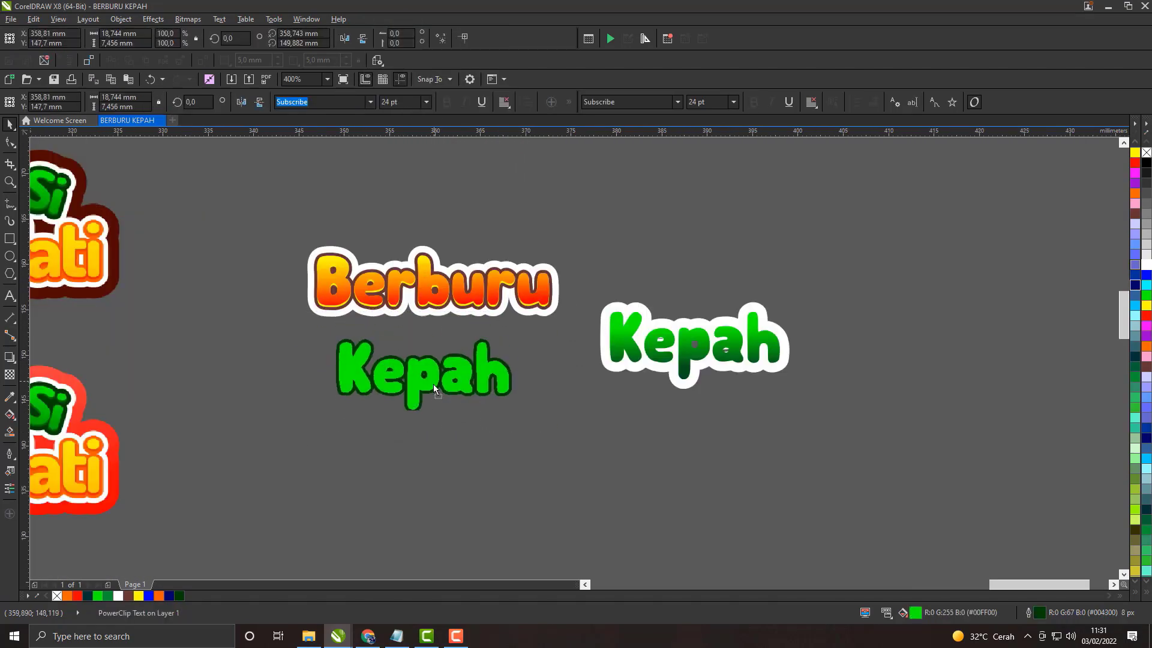
{"action": "left_click", "coordinate": [446, 358]}
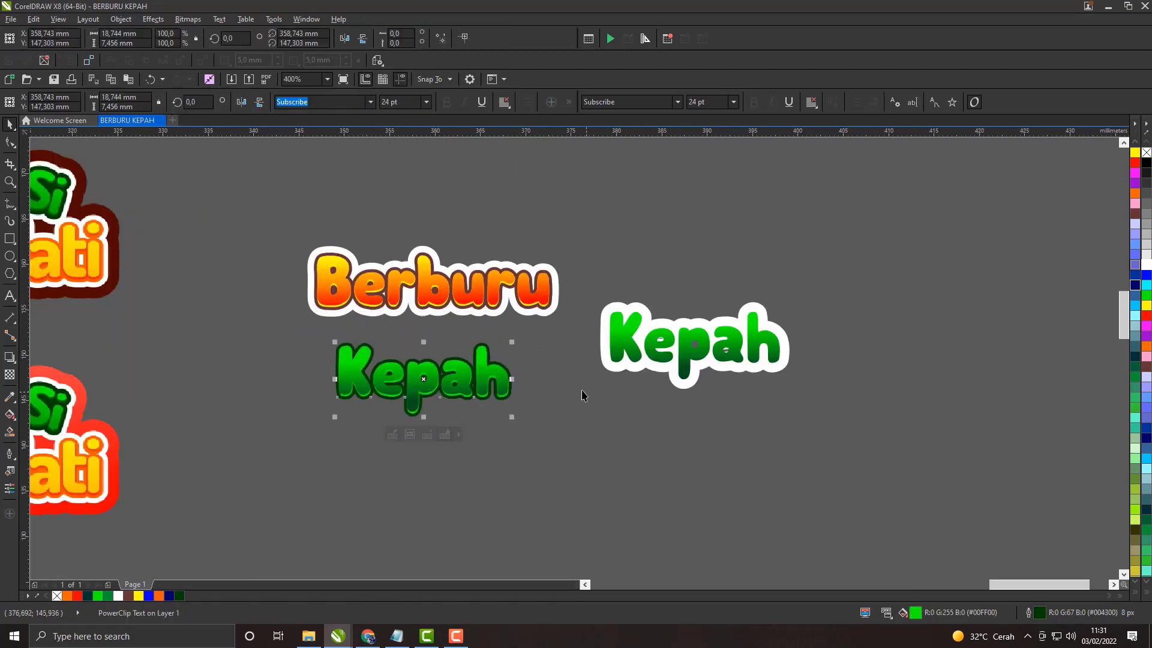
{"action": "right_click", "coordinate": [471, 383]}
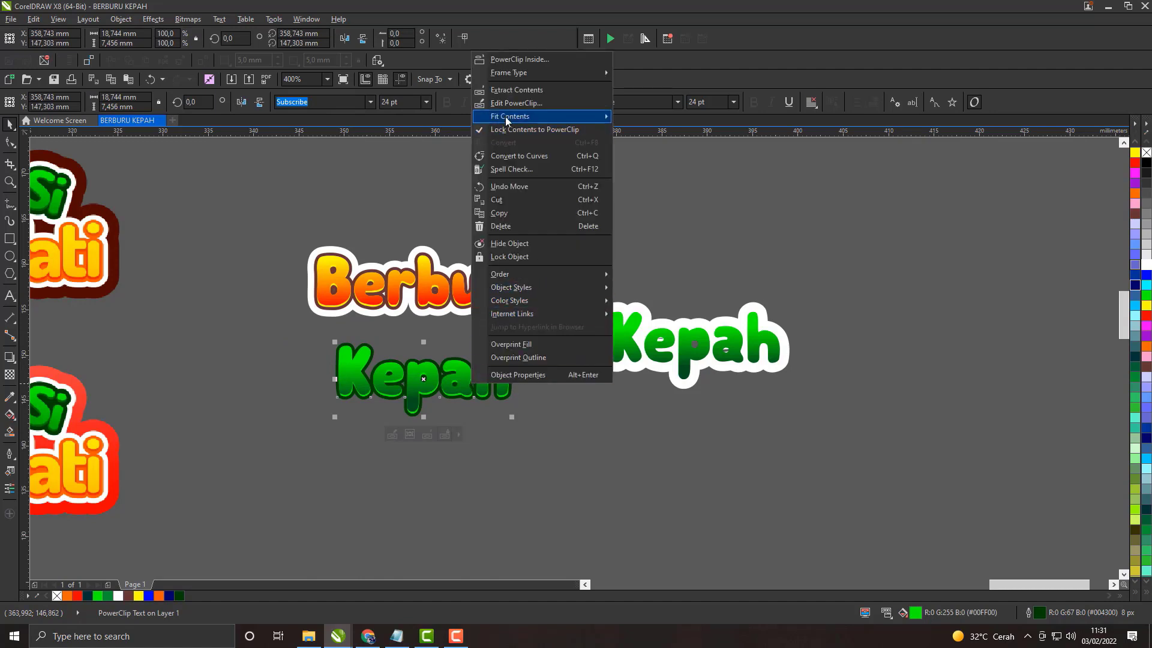
{"action": "mouse_move", "coordinate": [506, 117]}
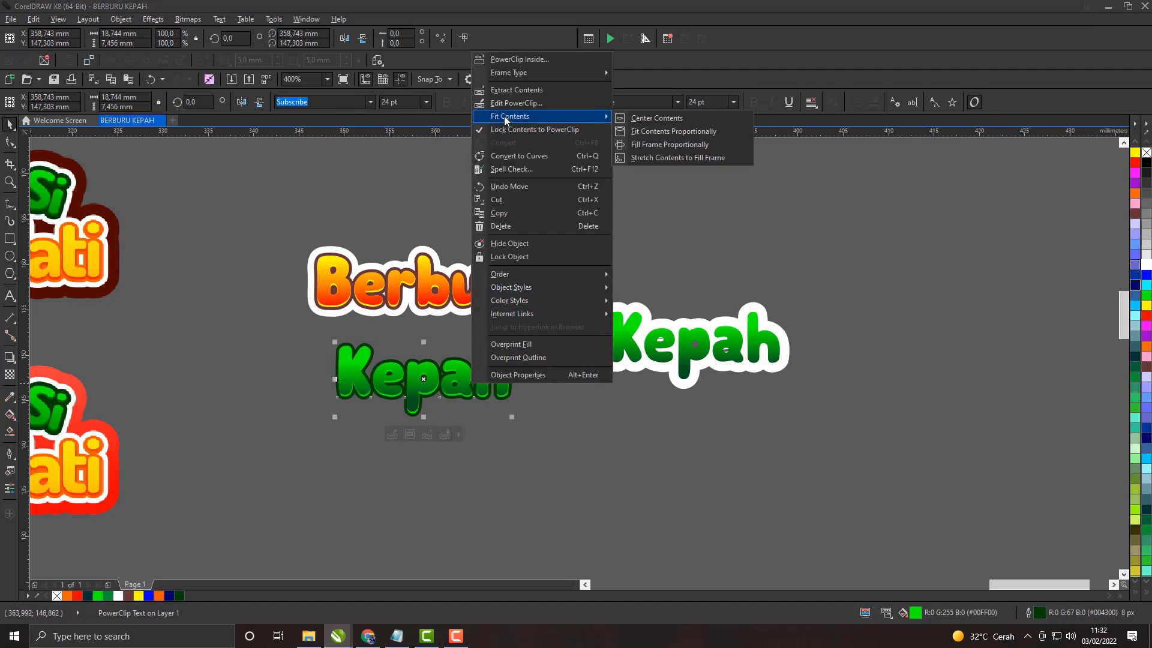
{"action": "left_click", "coordinate": [380, 178]}
{"action": "left_click_drag", "start_coordinate": [291, 447], "coordinate": [552, 334]}
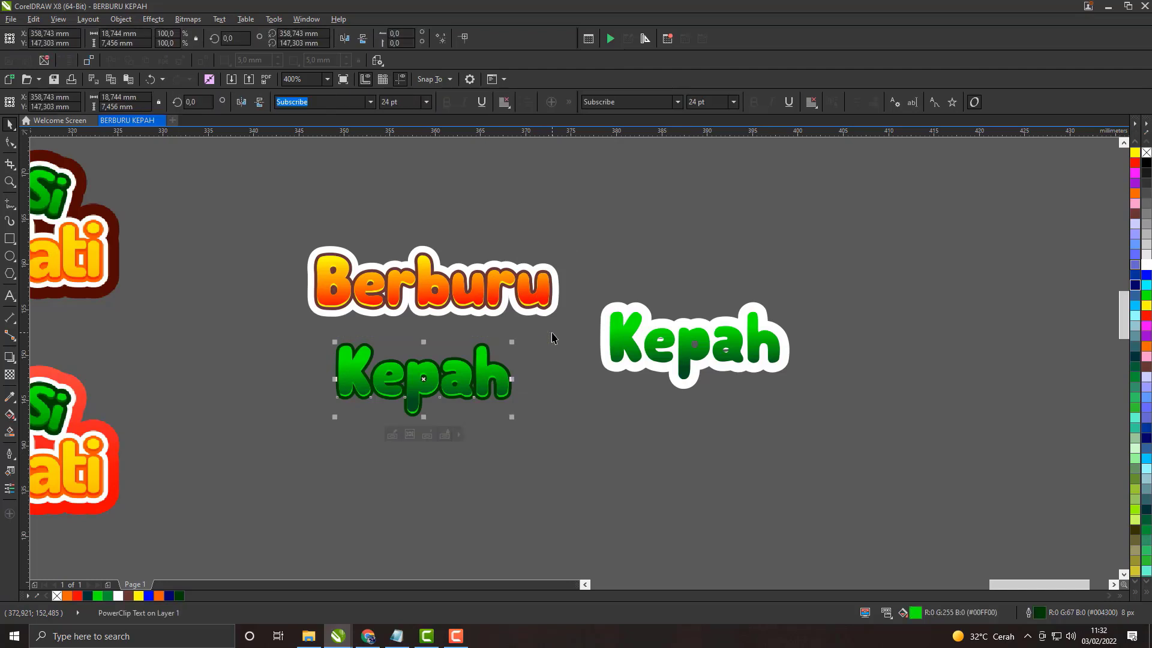
Step: Order the white-outlined Kepah copy behind the PowerClipped Kepah
{"action": "scroll", "coordinate": [477, 369], "scroll_direction": "up", "scroll_amount": 2}
{"action": "right_click", "coordinate": [735, 304]}
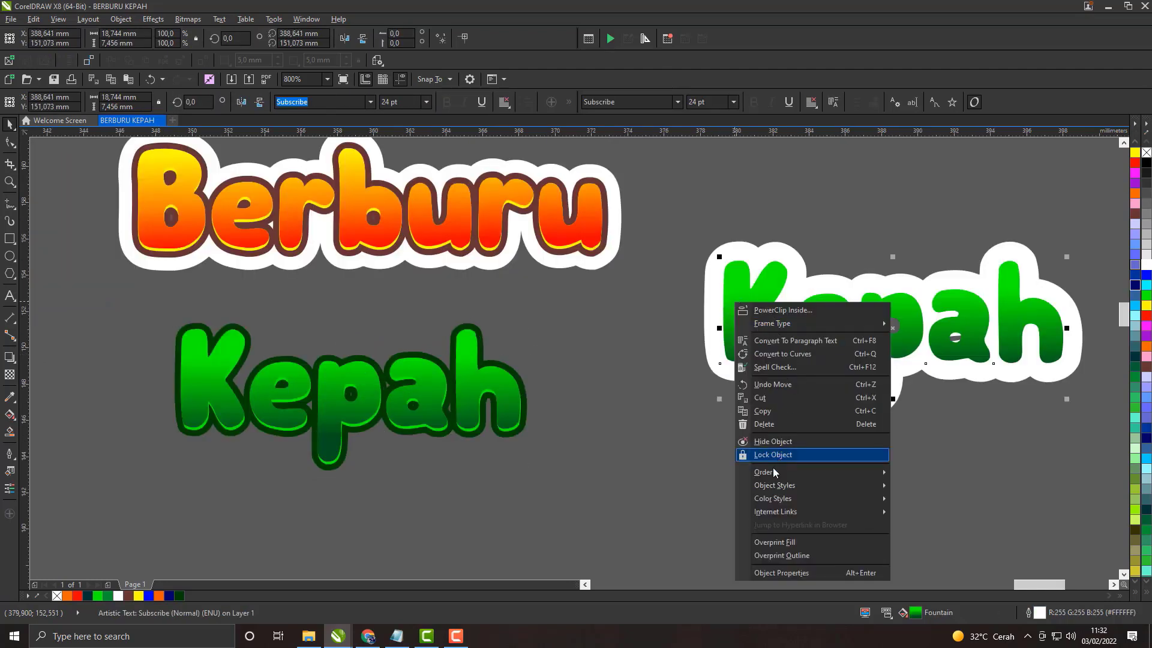
{"action": "mouse_move", "coordinate": [773, 473]}
{"action": "left_click", "coordinate": [893, 544]}
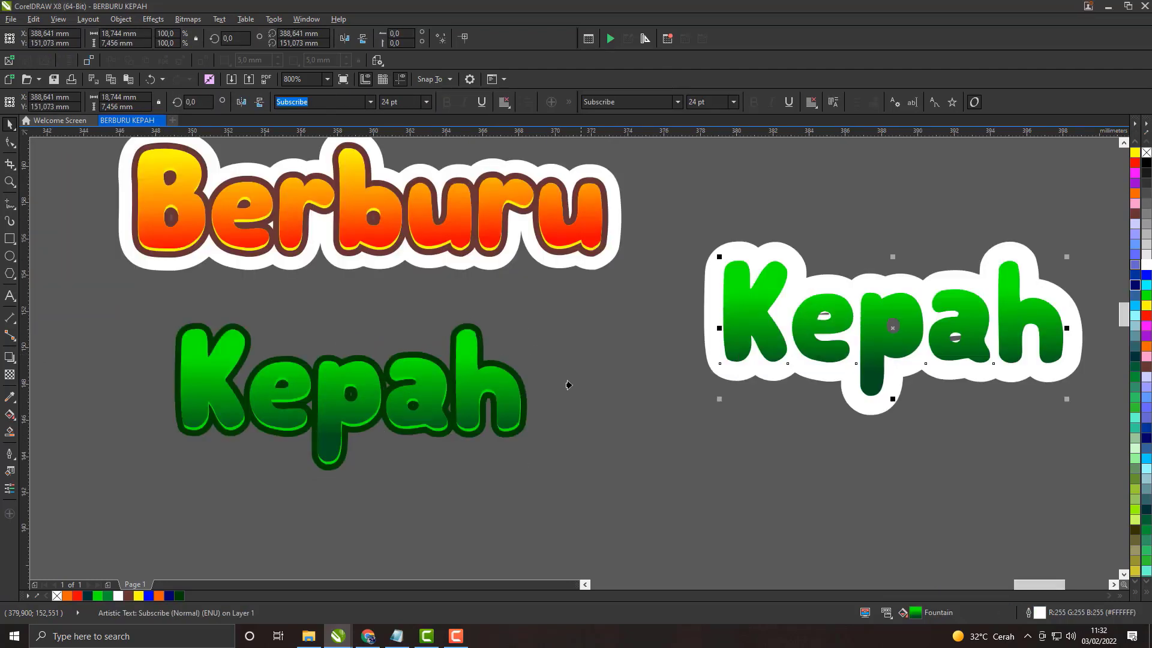
Step: Align the white-outlined Kepah copy with the PowerClipped Kepah so it forms its white backing
{"action": "left_click", "coordinate": [507, 374], "text": "shift"}
{"action": "left_click", "coordinate": [624, 368]}
{"action": "scroll", "coordinate": [402, 370], "scroll_direction": "down", "scroll_amount": 1}
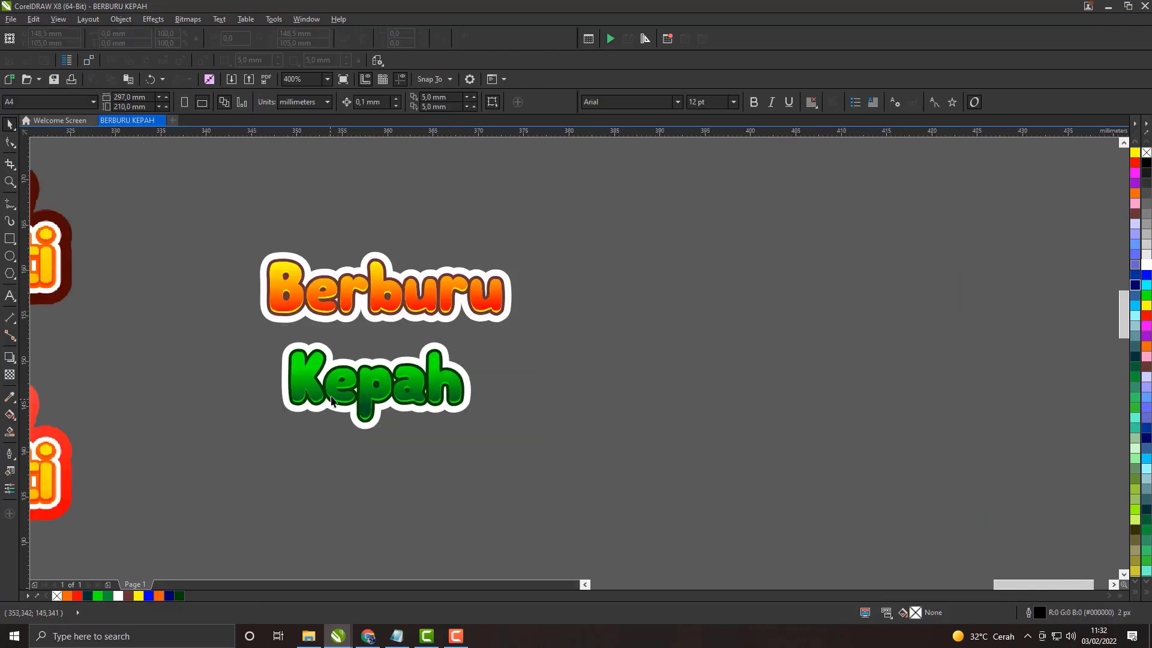
Step: Move both stacked Kepah layers up and to the right, closer beneath Berburu
{"action": "scroll", "coordinate": [333, 387], "scroll_direction": "up", "scroll_amount": 1}
{"action": "left_click_drag", "start_coordinate": [246, 495], "coordinate": [389, 320]}
{"action": "left_click", "coordinate": [456, 638]}
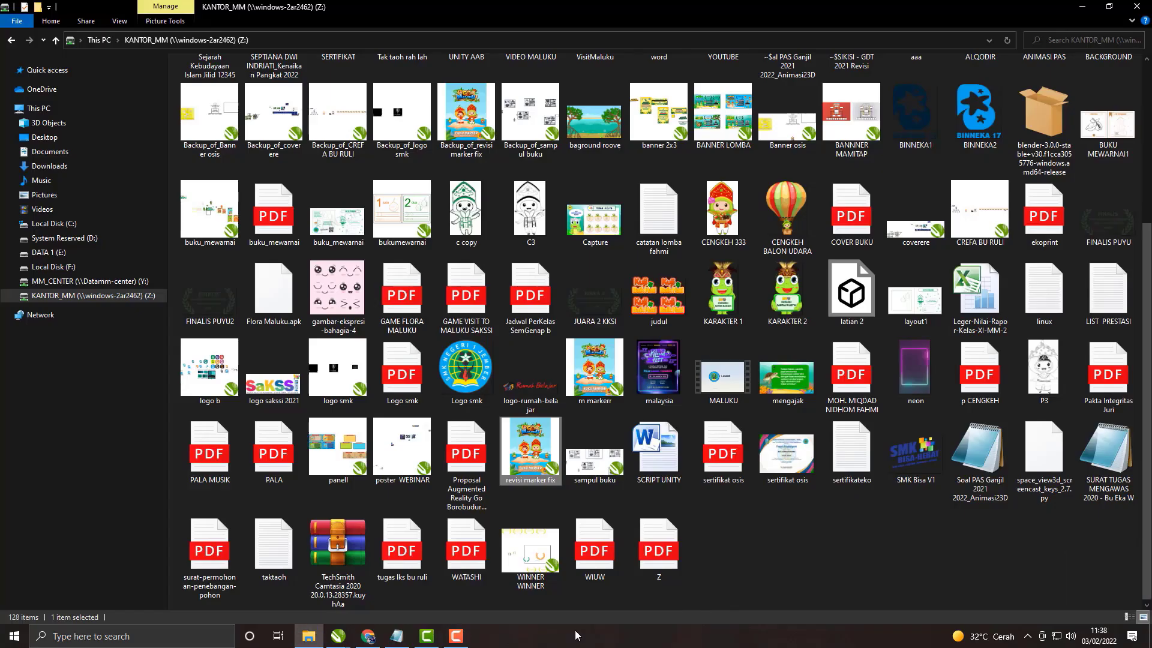
{"action": "mouse_move", "coordinate": [340, 644]}
{"action": "left_click", "coordinate": [360, 585]}
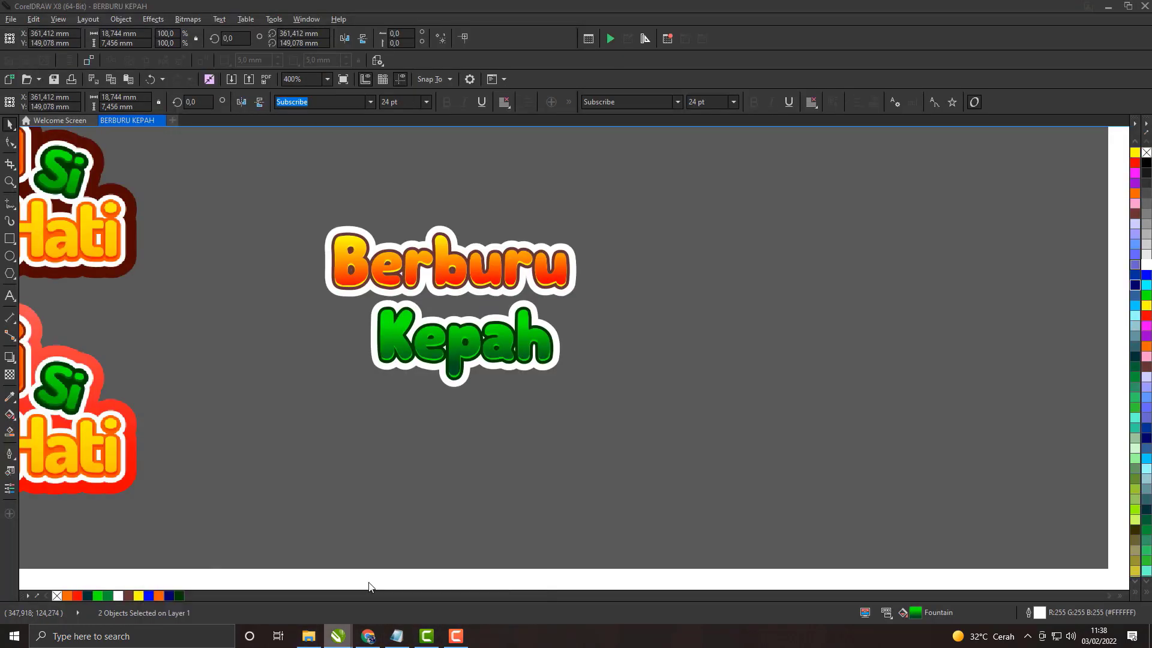
Step: Shift the stacked Kepah layers about 0.9 mm to the left and group them
{"action": "scroll", "coordinate": [296, 489], "scroll_direction": "up", "scroll_amount": 2}
{"action": "scroll", "coordinate": [688, 376], "scroll_direction": "down", "scroll_amount": 1}
{"action": "scroll", "coordinate": [687, 377], "scroll_direction": "down", "scroll_amount": 1}
{"action": "scroll", "coordinate": [691, 395], "scroll_direction": "up", "scroll_amount": 1}
{"action": "left_click", "coordinate": [763, 454]}
{"action": "scroll", "coordinate": [542, 394], "scroll_direction": "down", "scroll_amount": 1}
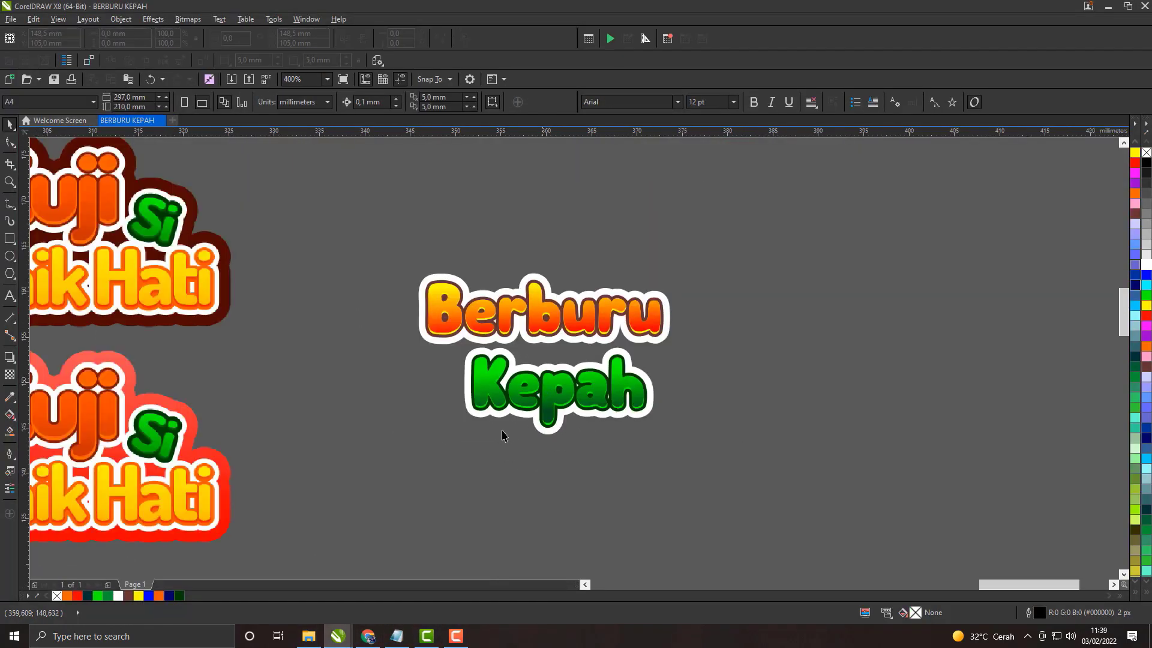
{"action": "scroll", "coordinate": [587, 364], "scroll_direction": "up", "scroll_amount": 1}
{"action": "scroll", "coordinate": [560, 358], "scroll_direction": "down", "scroll_amount": 1}
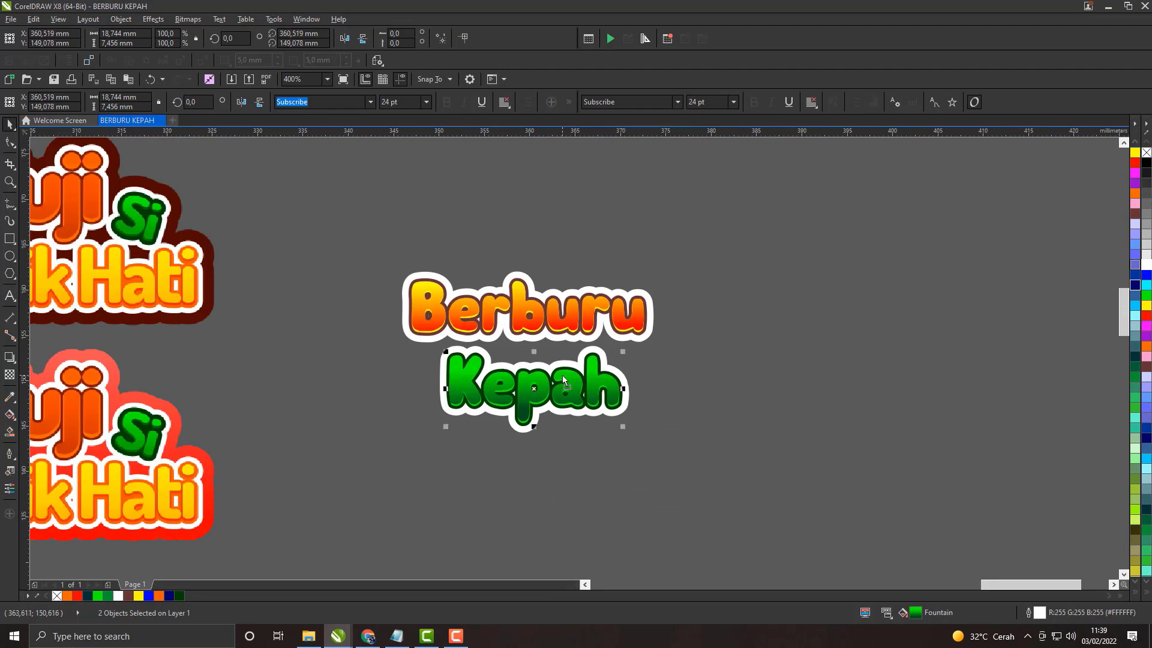
{"action": "left_click_drag", "start_coordinate": [645, 339], "coordinate": [646, 340]}
{"action": "scroll", "coordinate": [571, 360], "scroll_direction": "up", "scroll_amount": 1}
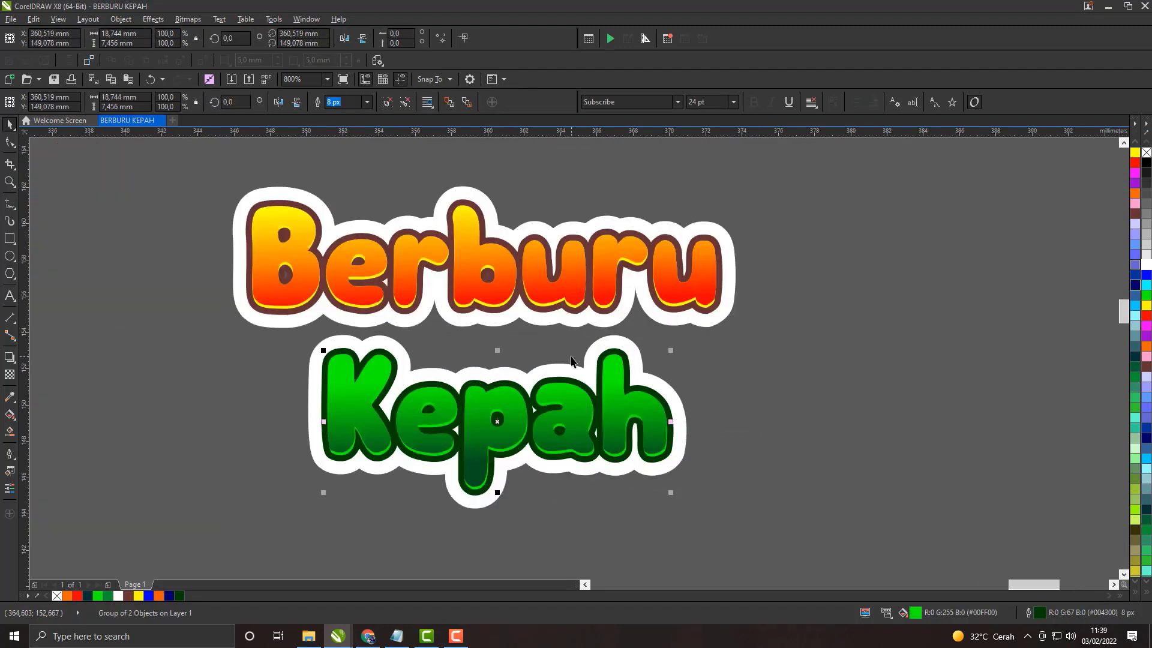
Step: Align the grouped Kepah and Berburu horizontally on a common center
{"action": "left_click", "coordinate": [557, 309], "text": "shift"}
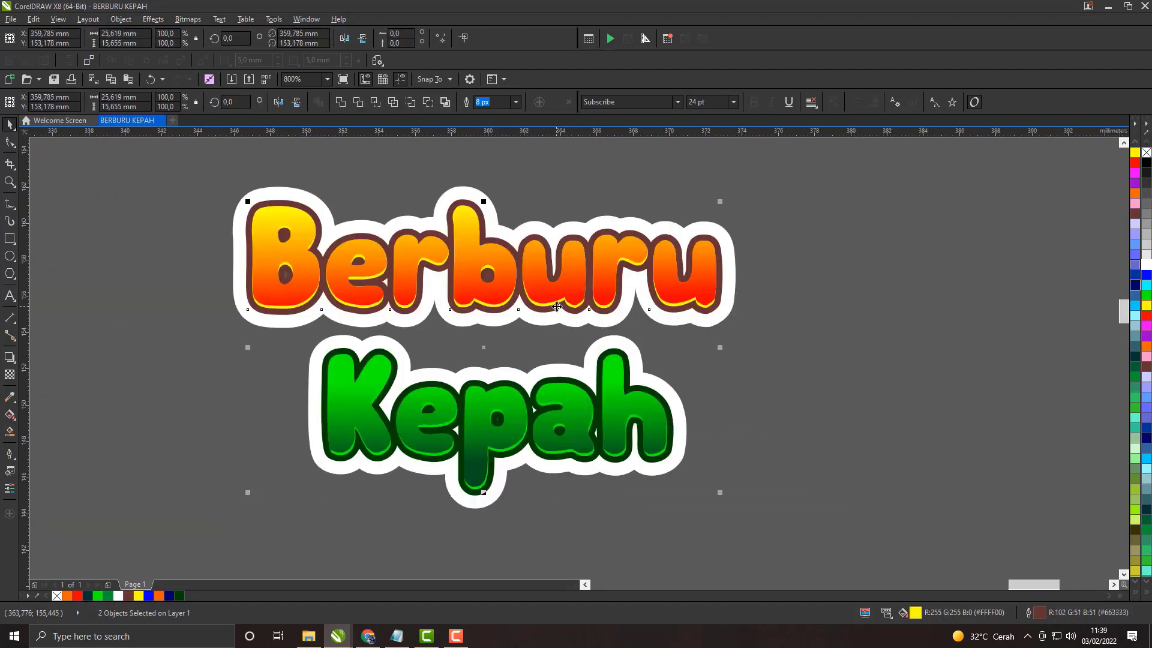
{"action": "key", "text": "c"}
{"action": "left_click", "coordinate": [670, 366]}
{"action": "scroll", "coordinate": [547, 318], "scroll_direction": "down", "scroll_amount": 2}
{"action": "scroll", "coordinate": [515, 358], "scroll_direction": "up", "scroll_amount": 1}
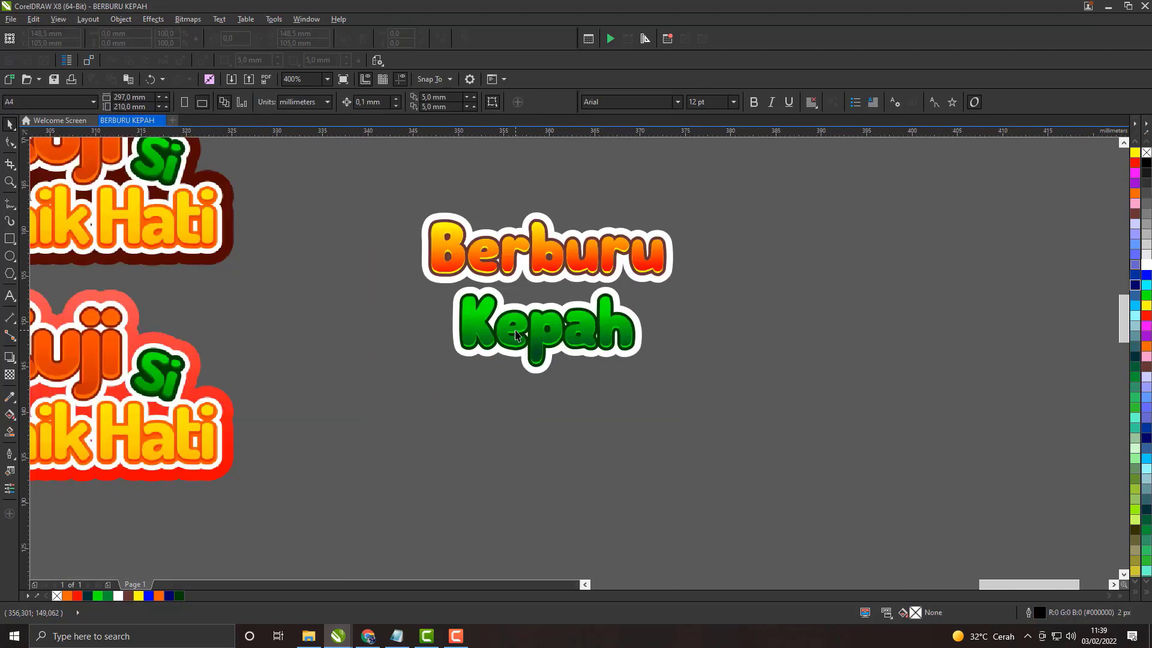
Step: Group all Berburu and Kepah layers and move the group about 3 mm right and 1.3 mm up
{"action": "left_click_drag", "start_coordinate": [448, 370], "coordinate": [541, 418]}
{"action": "left_click_drag", "start_coordinate": [845, 225], "coordinate": [844, 226]}
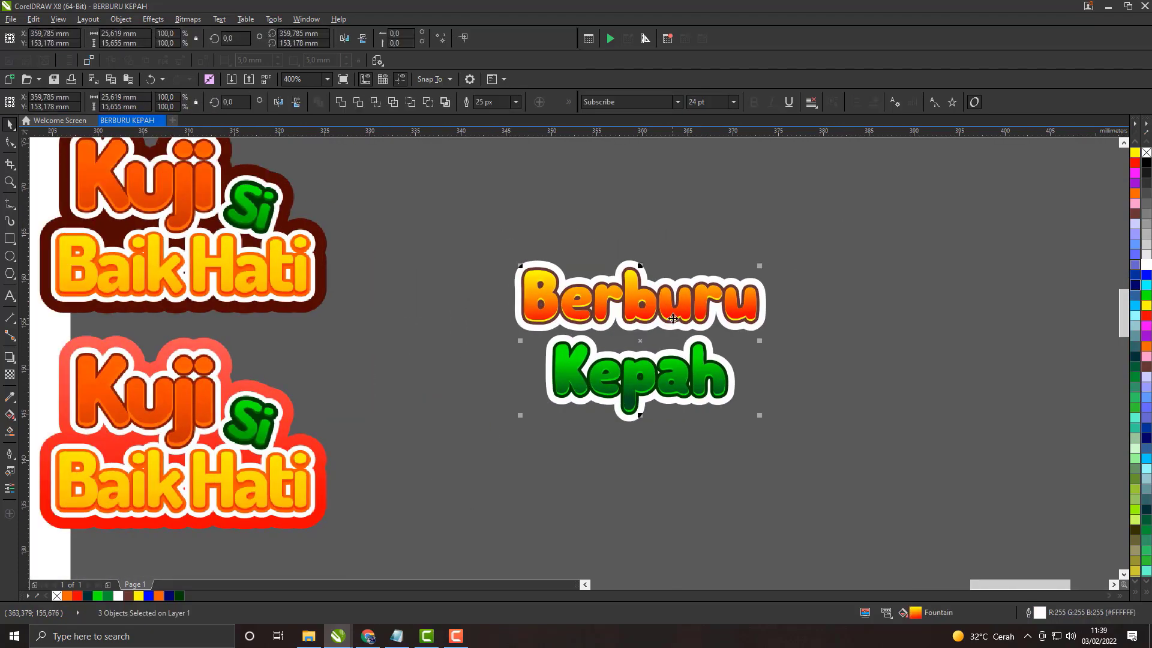
{"action": "key", "text": "ctrl+g"}
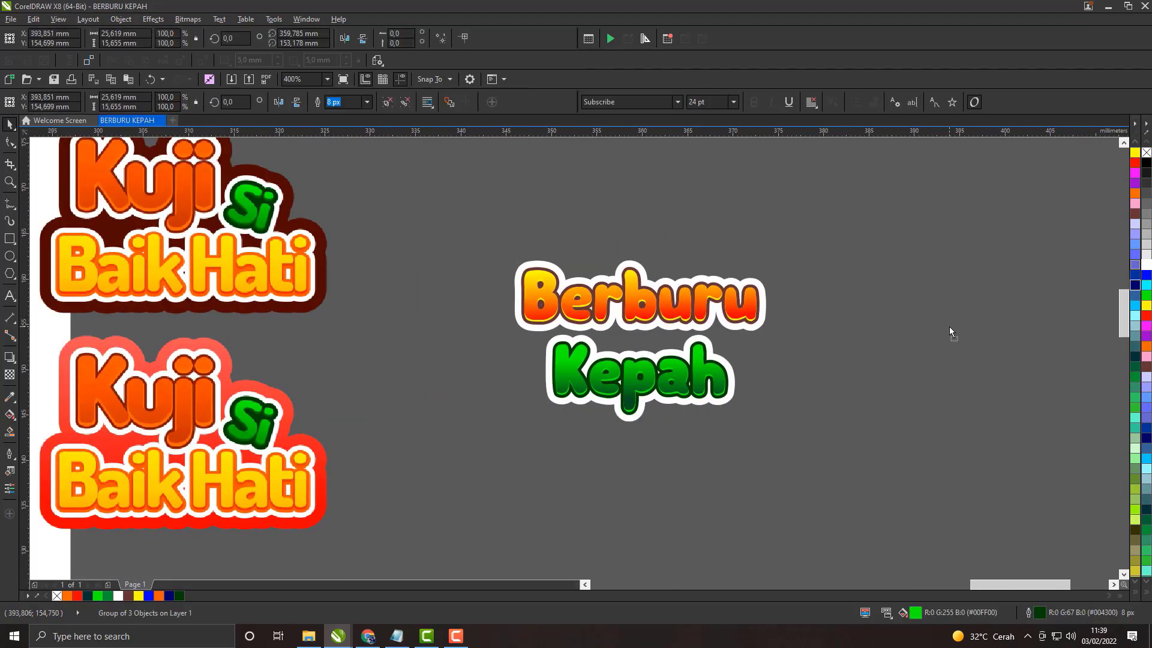
{"action": "left_click_drag", "start_coordinate": [949, 327], "coordinate": [668, 328]}
Step: Duplicate the Berburu Kepah group by copy and paste and place the copy about 31 mm to the right
{"action": "right_click", "coordinate": [668, 328]}
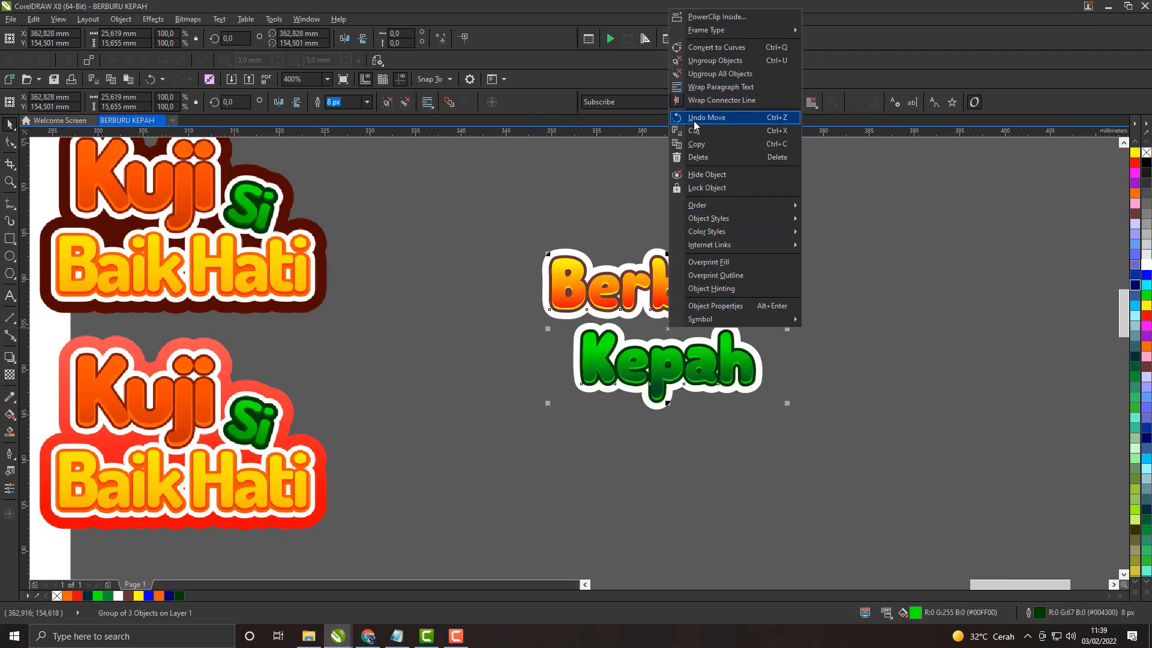
{"action": "left_click", "coordinate": [696, 144]}
{"action": "right_click", "coordinate": [844, 254]}
{"action": "left_click", "coordinate": [886, 336]}
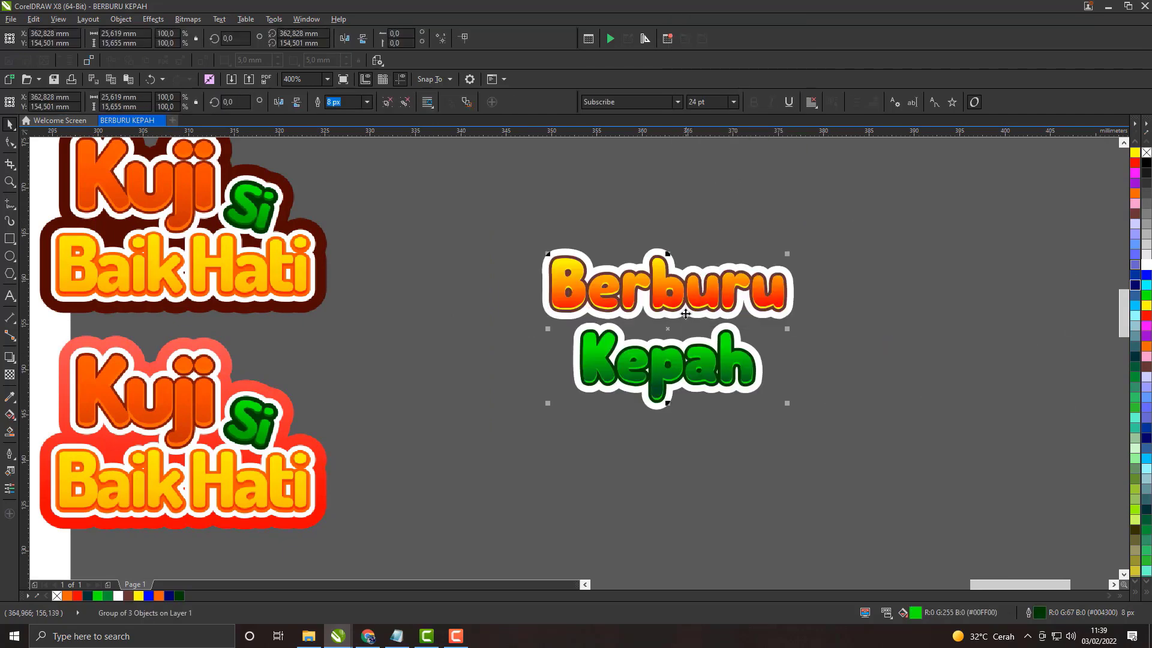
{"action": "left_click_drag", "start_coordinate": [685, 314], "coordinate": [965, 297]}
{"action": "scroll", "coordinate": [964, 297], "scroll_direction": "right", "scroll_amount": 3}
Step: Ungroup the duplicate Berburu Kepah title
{"action": "right_click", "coordinate": [748, 354]}
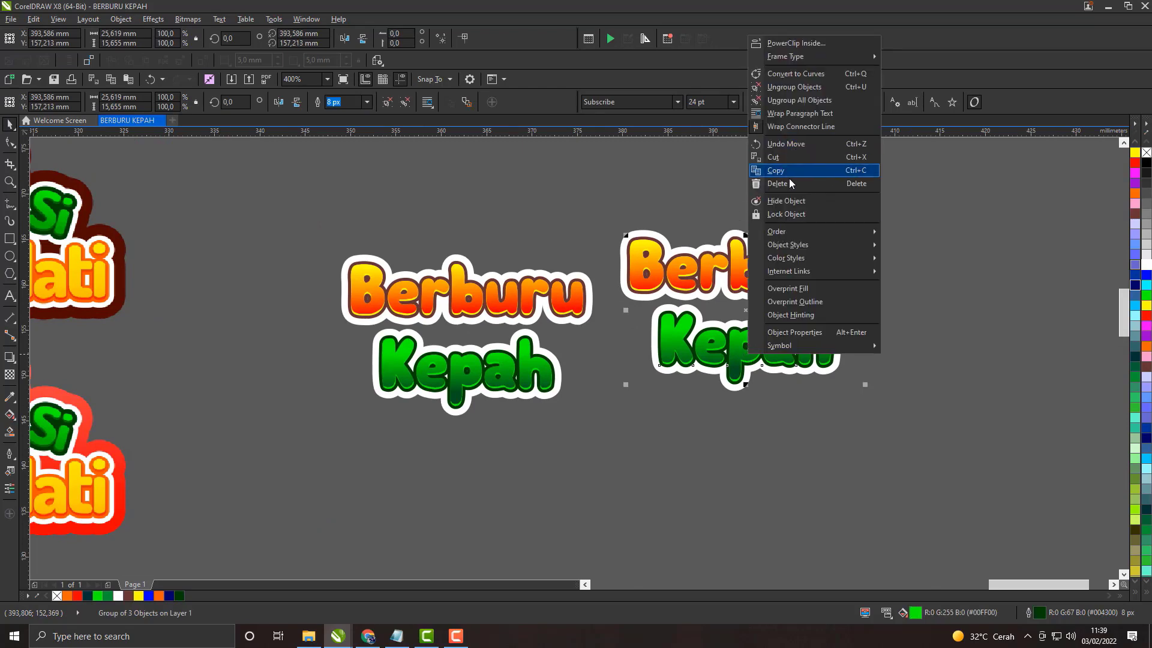
{"action": "left_click", "coordinate": [789, 85]}
{"action": "left_click", "coordinate": [594, 214]}
Step: Try to weld the three parts of the duplicate title into one shape
{"action": "left_click_drag", "start_coordinate": [898, 420], "coordinate": [897, 419]}
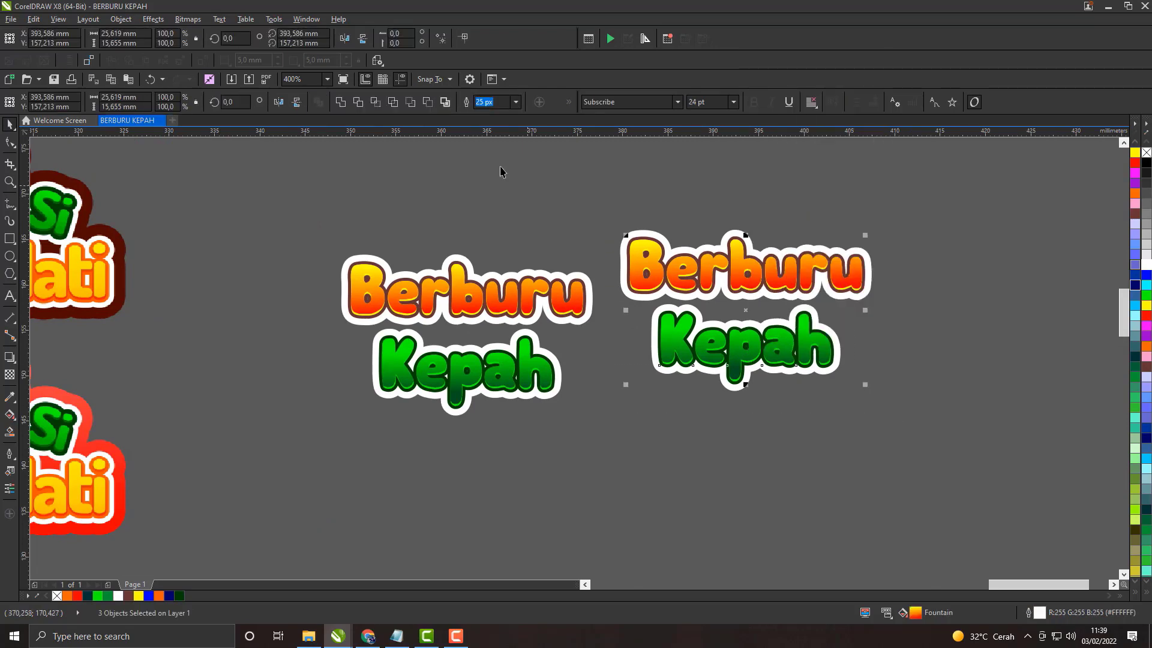
{"action": "left_click", "coordinate": [344, 106]}
{"action": "left_click", "coordinate": [886, 353]}
{"action": "scroll", "coordinate": [727, 315], "scroll_direction": "up", "scroll_amount": 1}
{"action": "scroll", "coordinate": [728, 315], "scroll_direction": "down", "scroll_amount": 2}
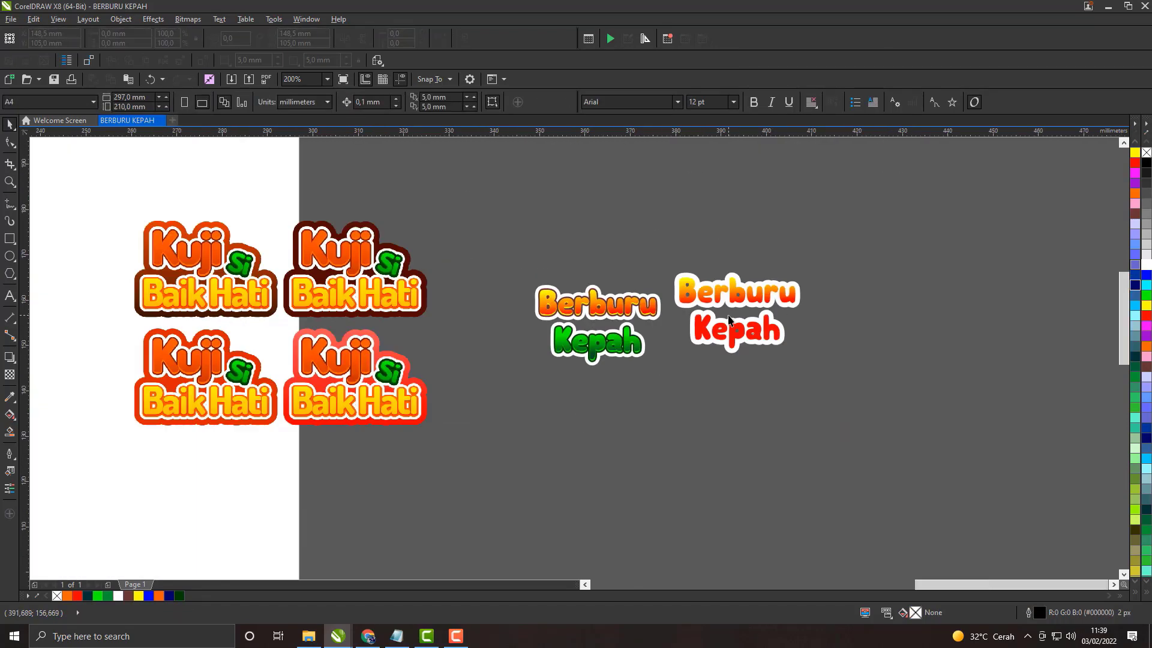
{"action": "scroll", "coordinate": [722, 317], "scroll_direction": "up", "scroll_amount": 1}
{"action": "key", "text": "ctrl+z"}
{"action": "left_click", "coordinate": [867, 299]}
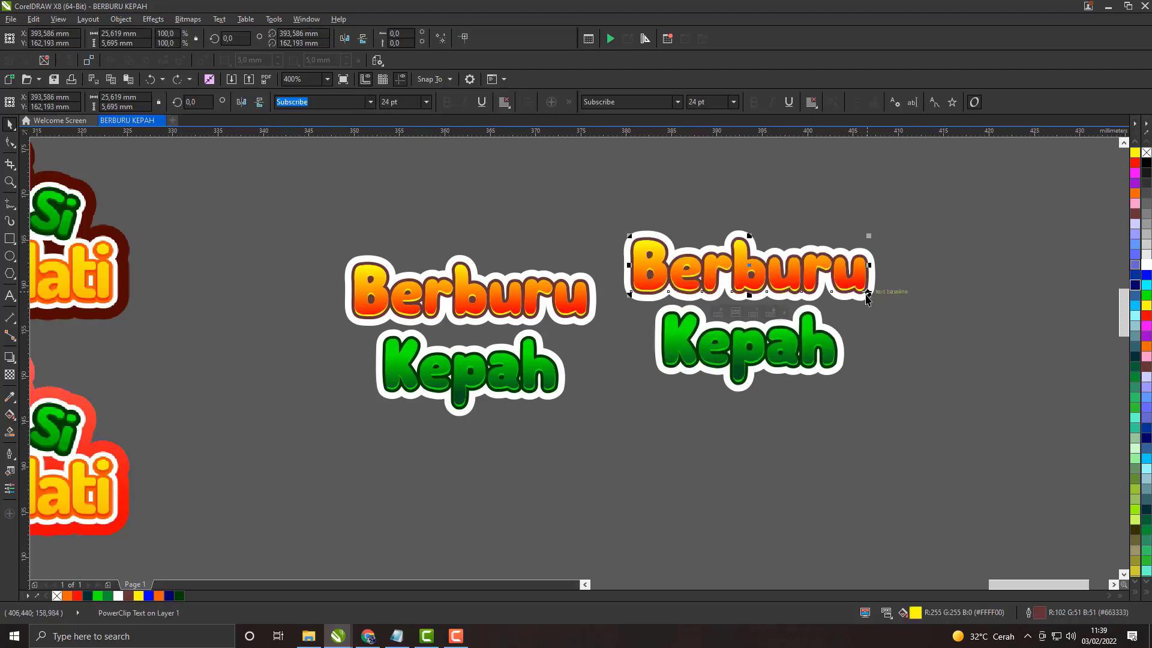
{"action": "double_click", "coordinate": [1040, 614]}
{"action": "left_click", "coordinate": [498, 237]}
{"action": "left_click", "coordinate": [460, 239]}
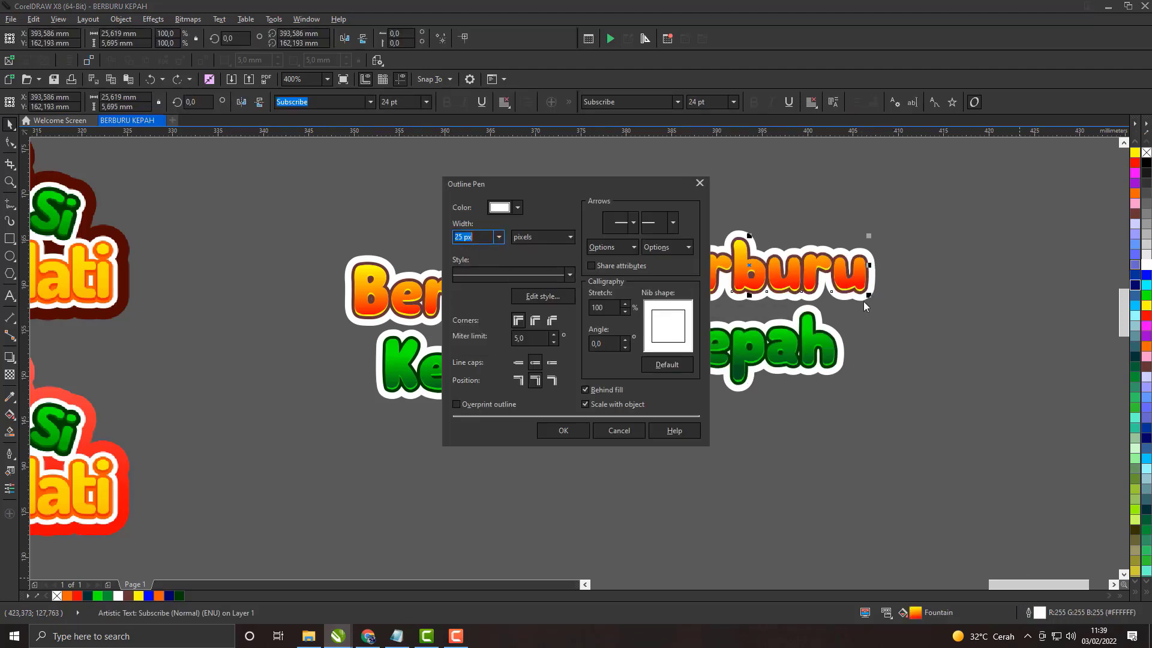
{"action": "left_click", "coordinate": [697, 184]}
Step: Set the outline width of all three parts of the duplicate title to 60 px
{"action": "left_click", "coordinate": [621, 205]}
{"action": "left_click_drag", "start_coordinate": [607, 195], "coordinate": [898, 420]}
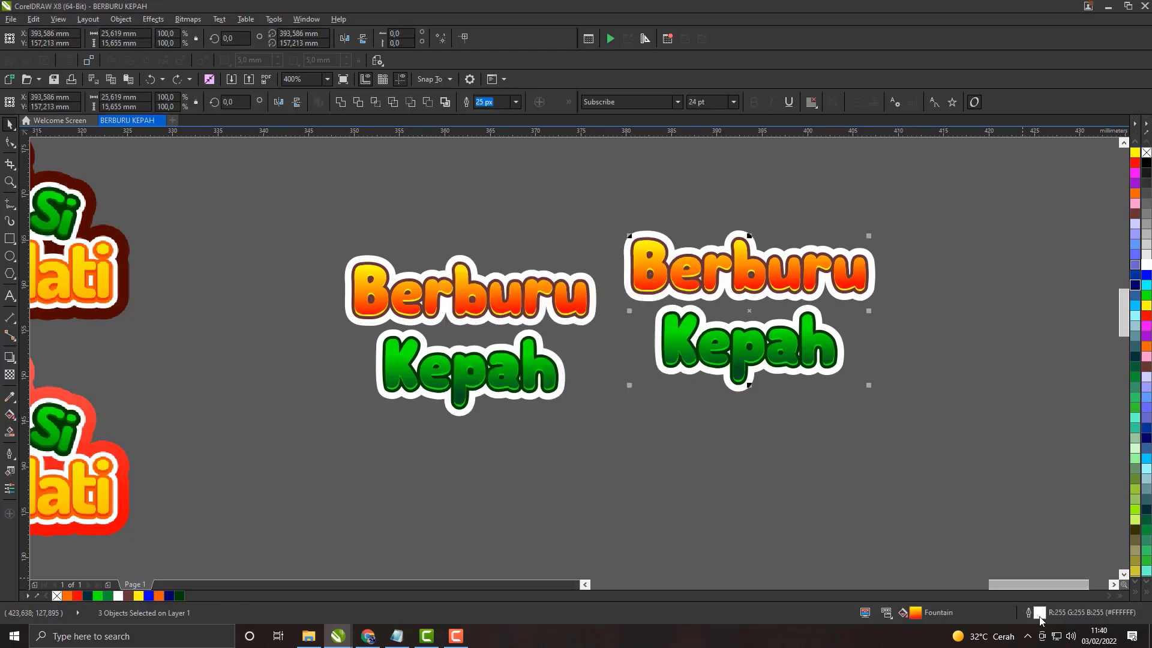
{"action": "key", "text": "F12"}
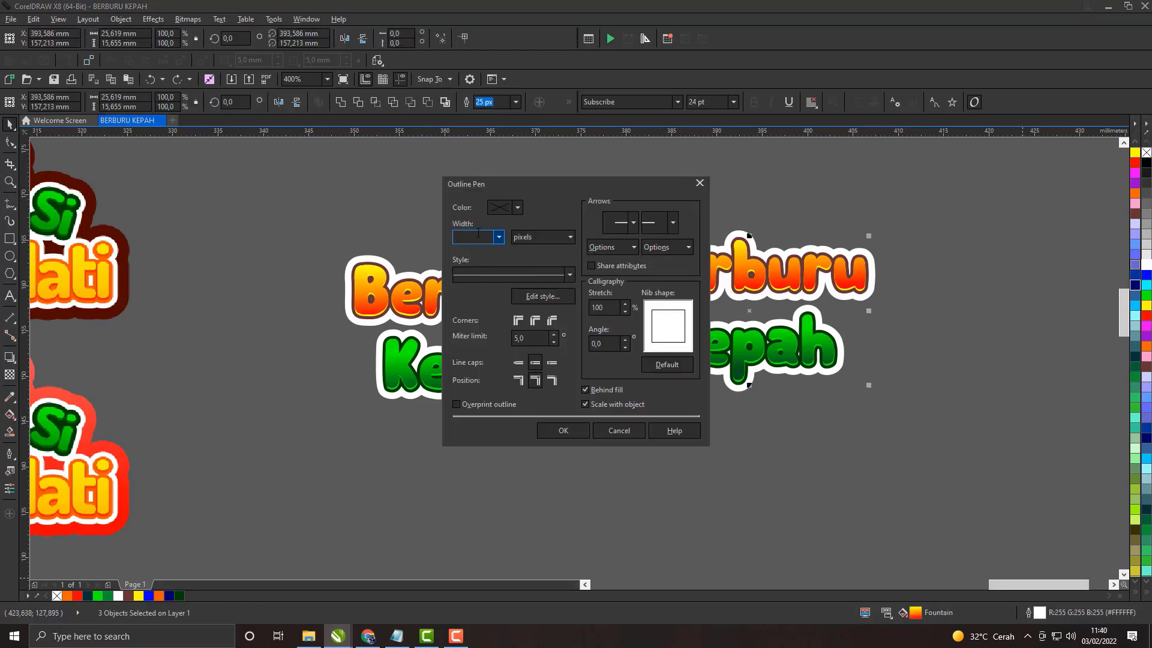
{"action": "type", "text": "60"}
{"action": "key", "text": "Return"}
{"action": "left_click", "coordinate": [886, 362]}
{"action": "scroll", "coordinate": [806, 299], "scroll_direction": "up", "scroll_amount": 1}
Step: Try to weld the thick-outlined Kepah and Berburu of the duplicate title
{"action": "left_click", "coordinate": [805, 300]}
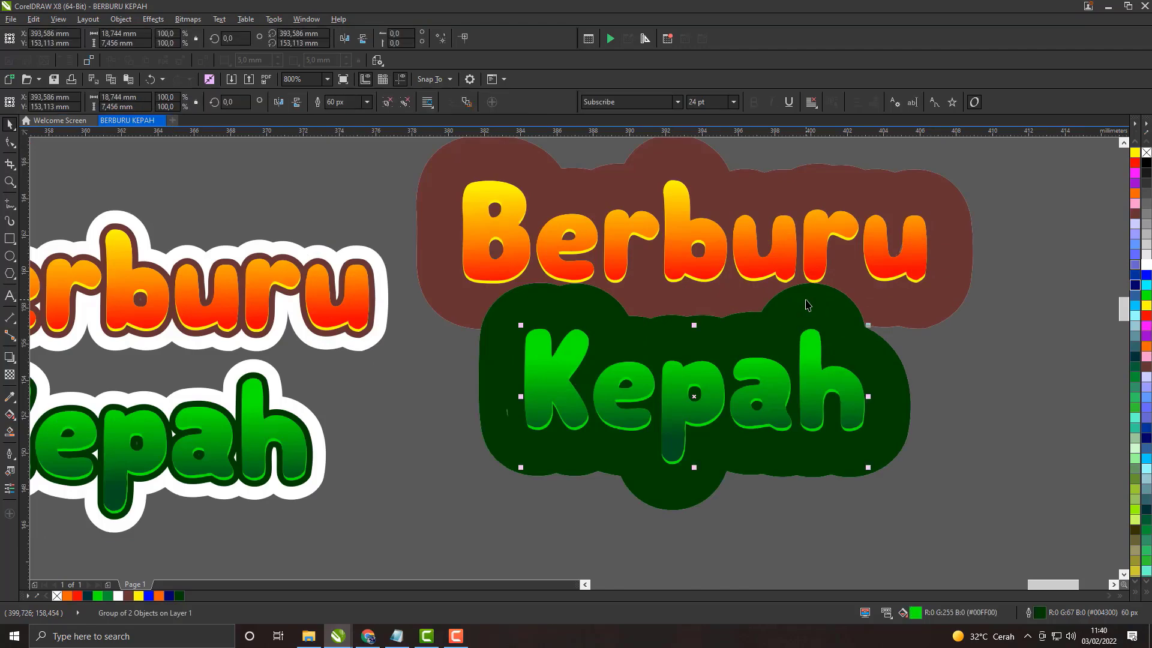
{"action": "left_click", "coordinate": [916, 193], "text": "shift"}
{"action": "left_click", "coordinate": [341, 105]}
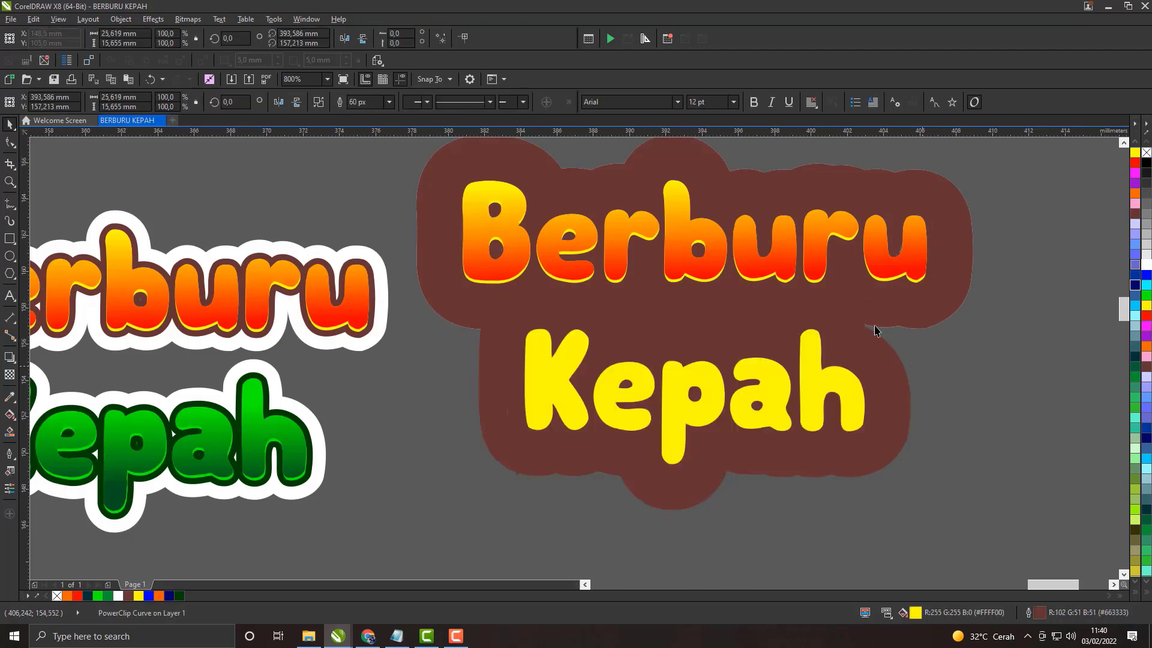
{"action": "right_click", "coordinate": [807, 252]}
{"action": "left_click", "coordinate": [1008, 288]}
{"action": "scroll", "coordinate": [706, 272], "scroll_direction": "down", "scroll_amount": 1}
{"action": "key", "text": "ctrl+z"}
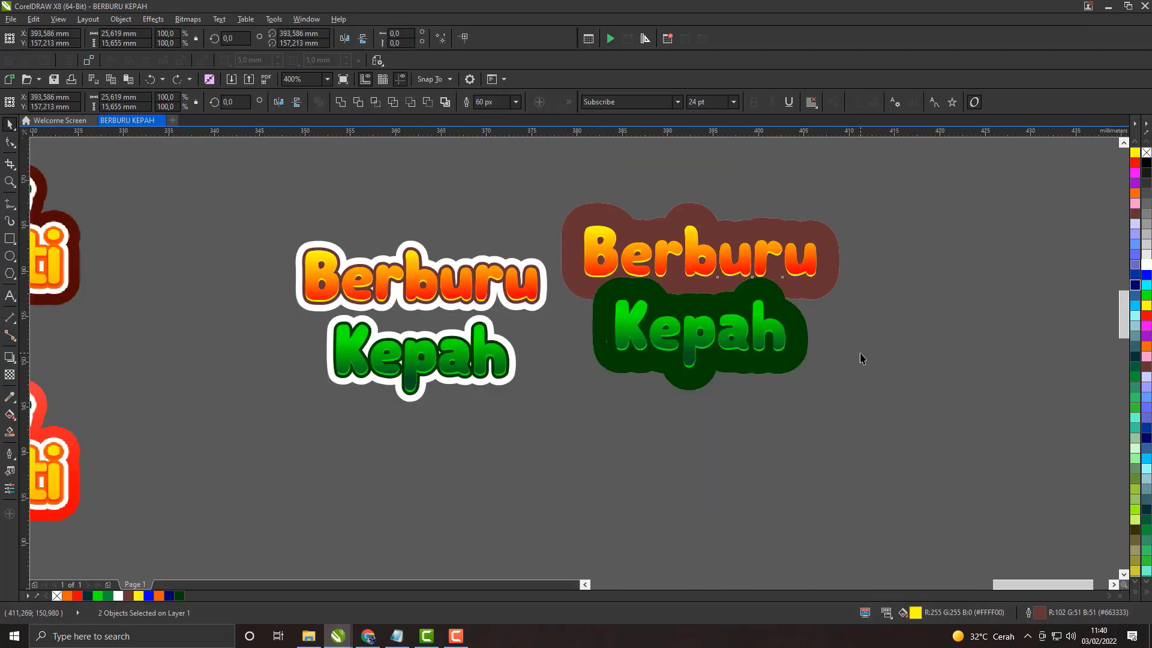
Step: Undo the 60 px outline width on the duplicate title
{"action": "scroll", "coordinate": [780, 354], "scroll_direction": "up", "scroll_amount": 1}
{"action": "key", "text": "ctrl+z"}
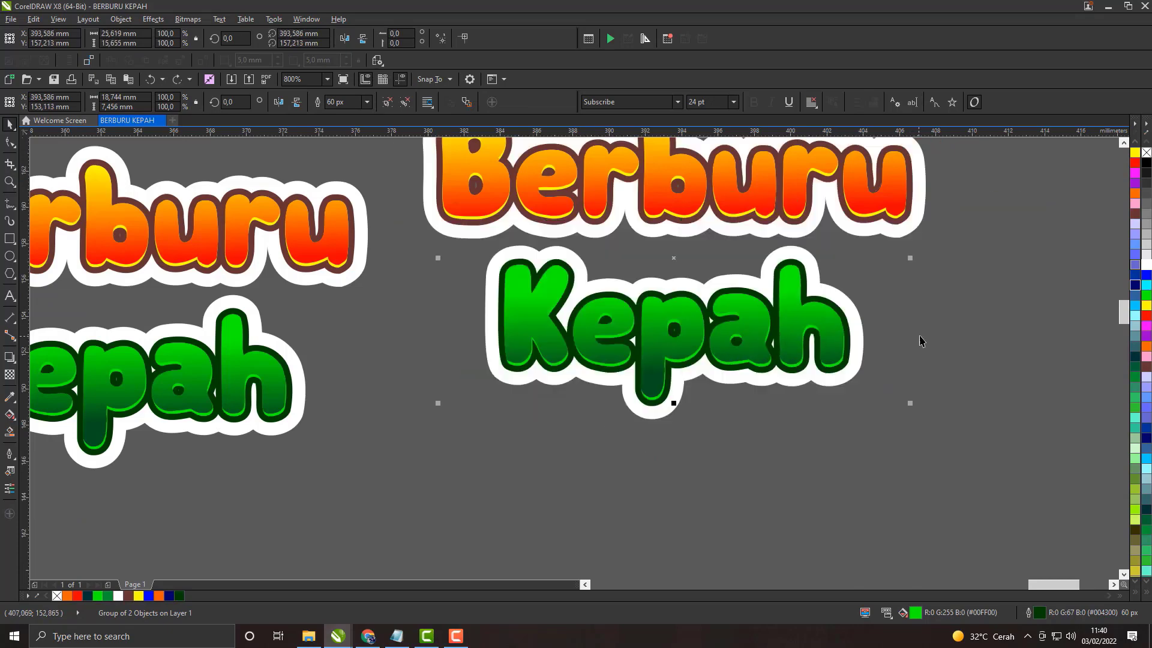
{"action": "left_click", "coordinate": [917, 340]}
Step: Ungroup the duplicate Kepah and delete its PowerClipped top layer, keeping the white-outlined gradient text
{"action": "right_click", "coordinate": [755, 319]}
{"action": "left_click", "coordinate": [786, 355]}
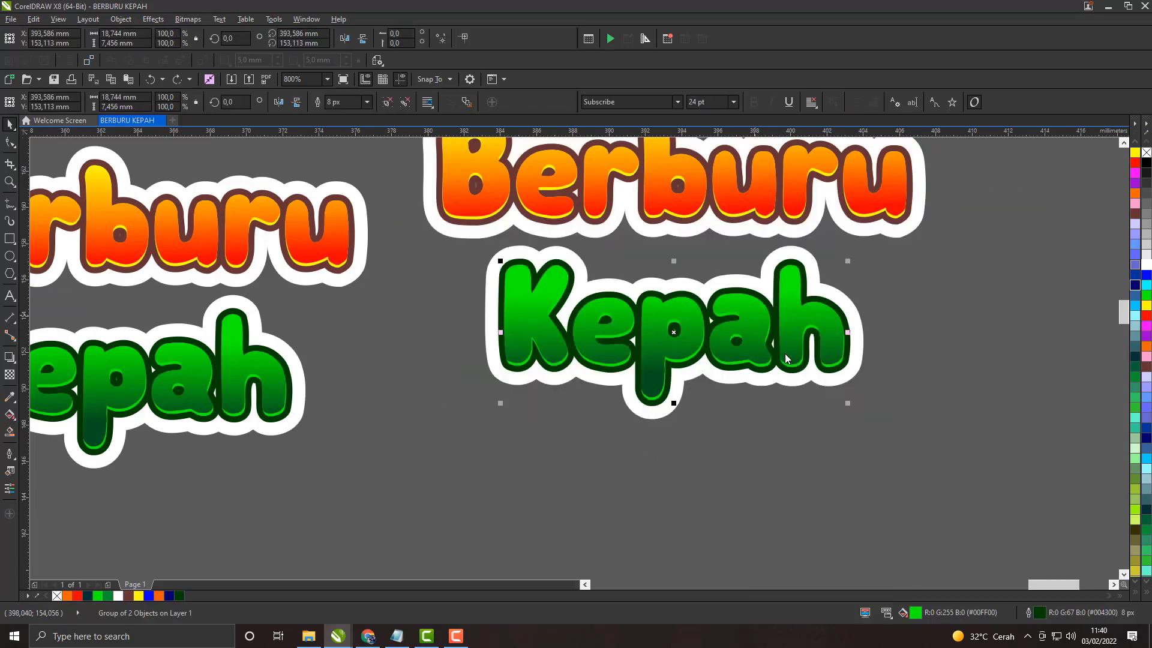
{"action": "right_click", "coordinate": [830, 334]}
{"action": "left_click", "coordinate": [850, 466]}
{"action": "left_click", "coordinate": [818, 318]}
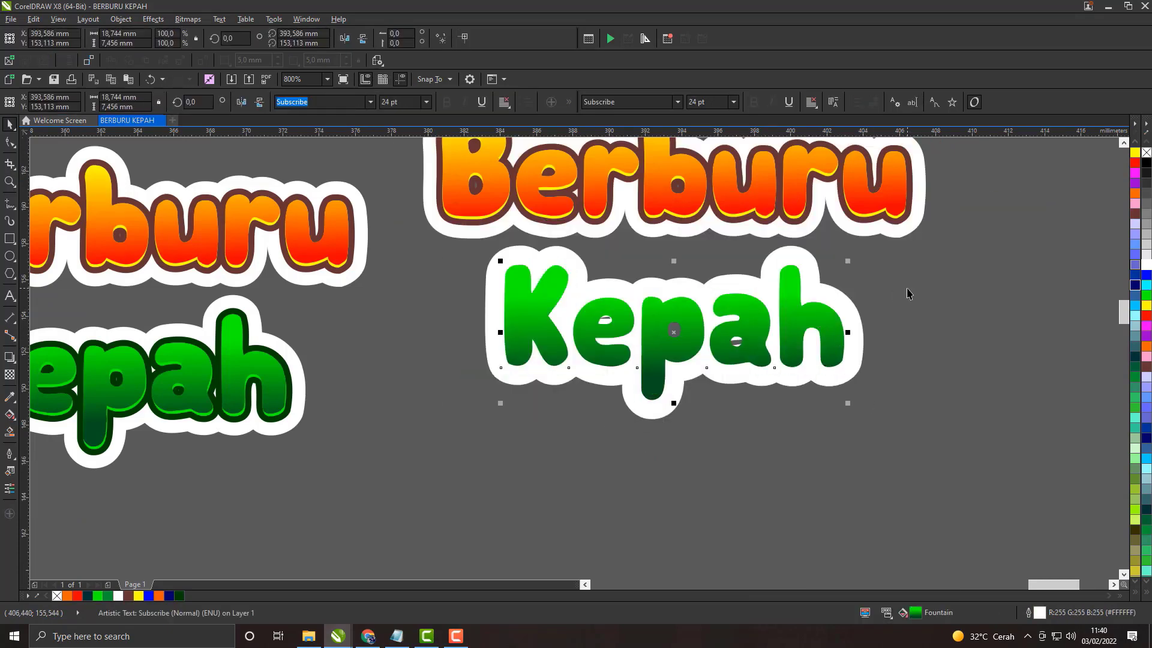
{"action": "left_click", "coordinate": [908, 290]}
Step: Delete the PowerClipped top layer of the duplicate Berburu, keeping the white-outlined gradient text
{"action": "left_click", "coordinate": [876, 200]}
{"action": "left_click_drag", "start_coordinate": [877, 210], "coordinate": [848, 299]}
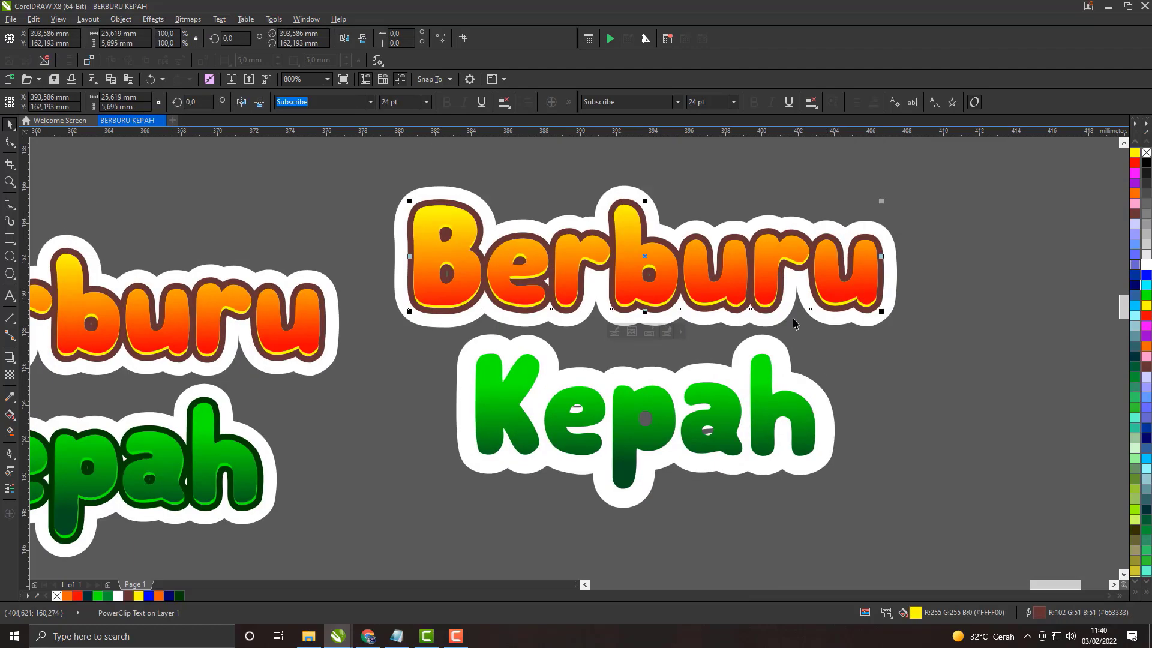
{"action": "right_click", "coordinate": [718, 290]}
{"action": "left_click", "coordinate": [980, 340]}
{"action": "left_click", "coordinate": [918, 309]}
{"action": "left_click", "coordinate": [871, 295]}
{"action": "key", "text": "Delete"}
Step: Fill the remaining duplicate Berburu and Kepah texts with solid white
{"action": "scroll", "coordinate": [728, 283], "scroll_direction": "down", "scroll_amount": 1}
{"action": "scroll", "coordinate": [695, 298], "scroll_direction": "up", "scroll_amount": 1}
{"action": "scroll", "coordinate": [539, 272], "scroll_direction": "down", "scroll_amount": 1}
{"action": "left_click_drag", "start_coordinate": [459, 196], "coordinate": [774, 433]}
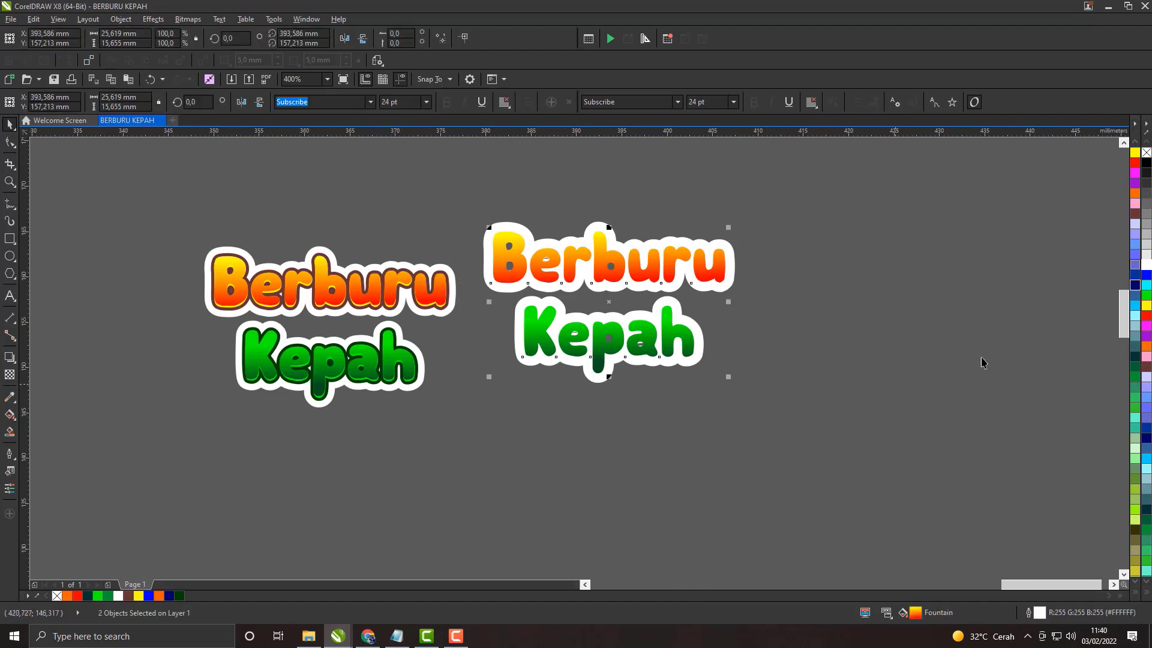
{"action": "left_click", "coordinate": [1146, 266]}
{"action": "left_click", "coordinate": [864, 303]}
{"action": "scroll", "coordinate": [615, 283], "scroll_direction": "up", "scroll_amount": 1}
{"action": "scroll", "coordinate": [624, 277], "scroll_direction": "down", "scroll_amount": 2}
{"action": "scroll", "coordinate": [565, 275], "scroll_direction": "up", "scroll_amount": 2}
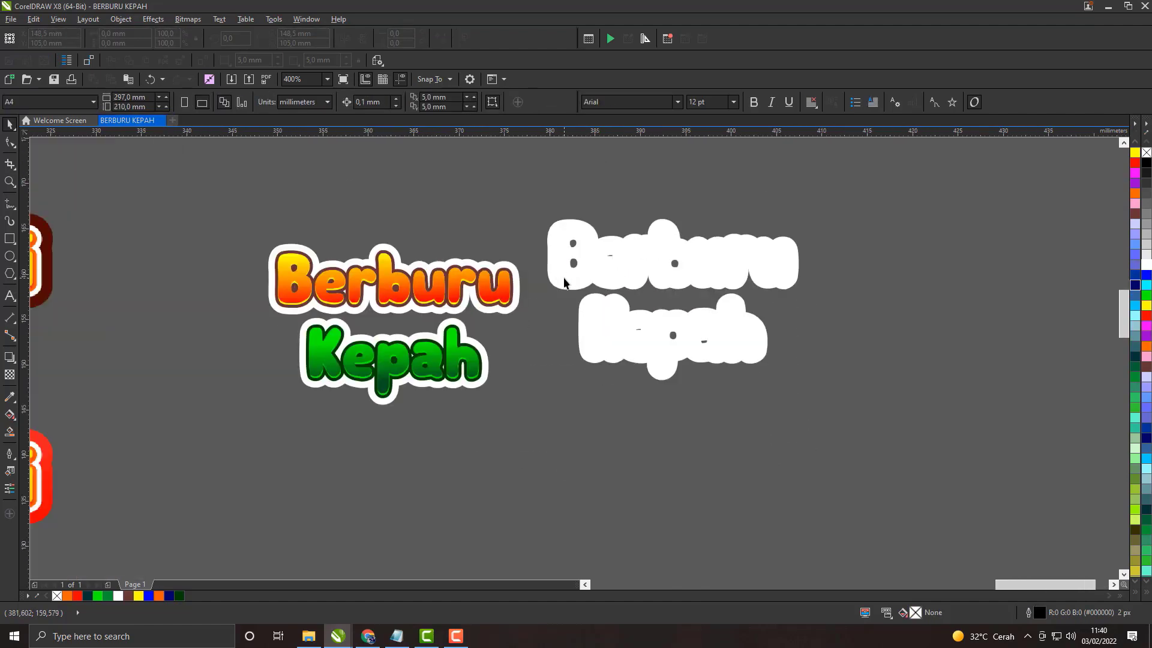
{"action": "scroll", "coordinate": [565, 264], "scroll_direction": "down", "scroll_amount": 2}
{"action": "scroll", "coordinate": [566, 279], "scroll_direction": "up", "scroll_amount": 1}
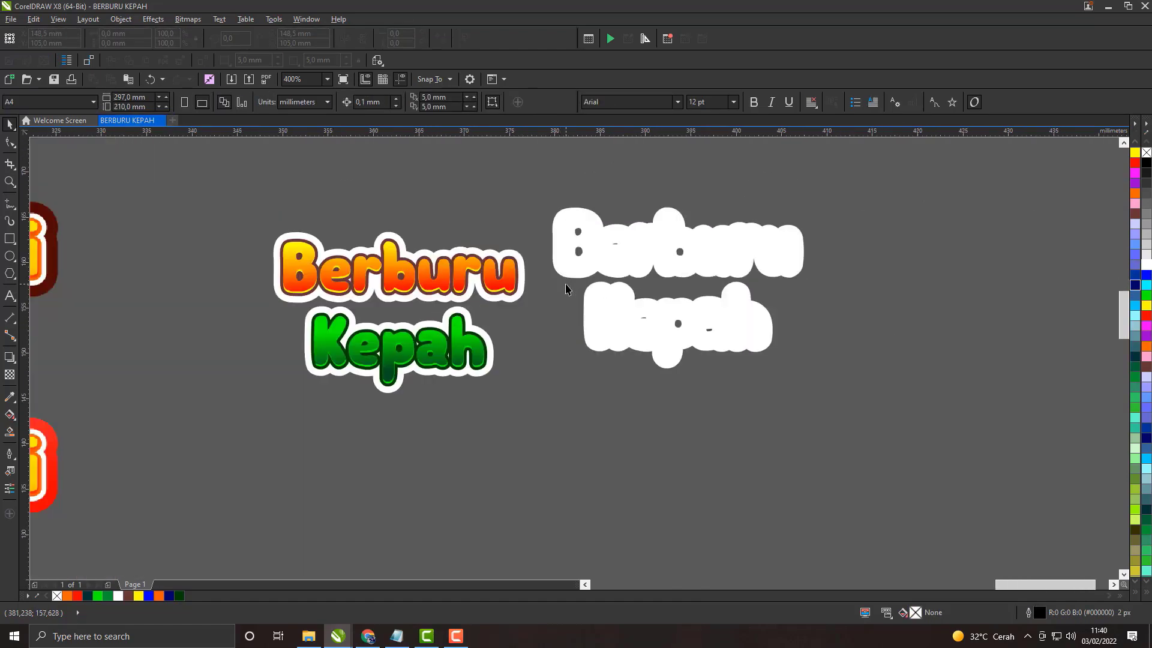
{"action": "scroll", "coordinate": [565, 289], "scroll_direction": "down", "scroll_amount": 1}
{"action": "scroll", "coordinate": [565, 289], "scroll_direction": "up", "scroll_amount": 1}
{"action": "scroll", "coordinate": [565, 289], "scroll_direction": "down", "scroll_amount": 1}
{"action": "scroll", "coordinate": [565, 289], "scroll_direction": "up", "scroll_amount": 1}
{"action": "scroll", "coordinate": [565, 289], "scroll_direction": "down", "scroll_amount": 1}
{"action": "scroll", "coordinate": [565, 289], "scroll_direction": "up", "scroll_amount": 1}
Step: Set the outline width of the white Berburu and Kepah texts to 60 px
{"action": "left_click", "coordinate": [730, 340]}
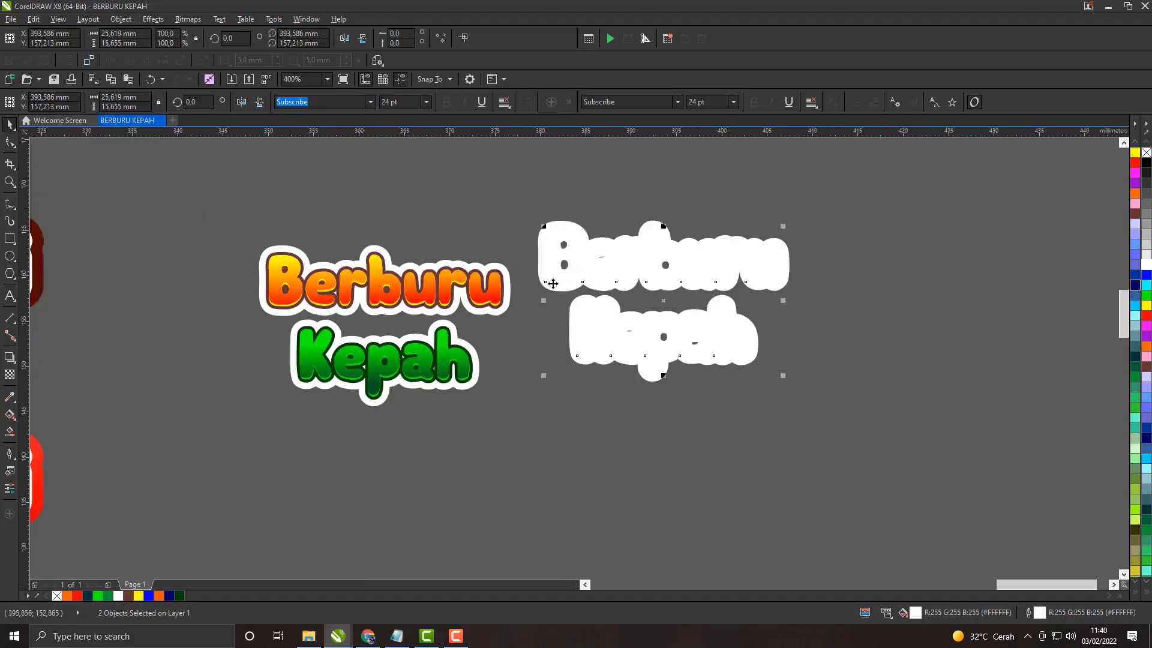
{"action": "left_click_drag", "start_coordinate": [520, 204], "coordinate": [859, 443]}
{"action": "double_click", "coordinate": [1042, 612]}
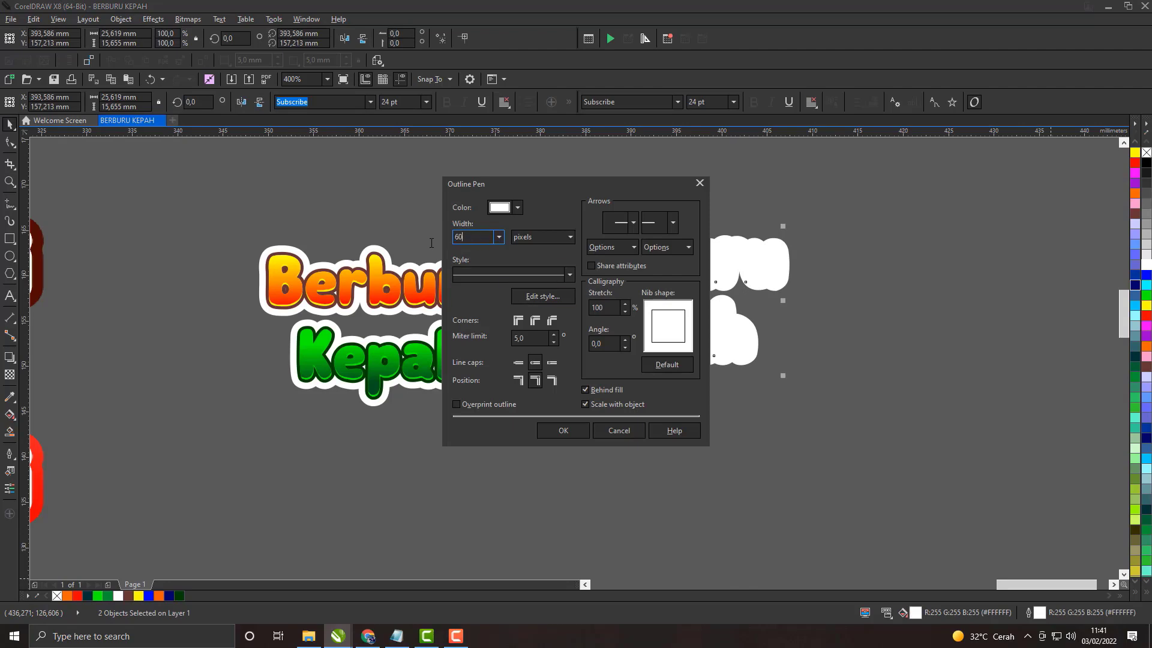
{"action": "type", "text": "60"}
{"action": "key", "text": "Return"}
{"action": "left_click", "coordinate": [676, 255]}
{"action": "scroll", "coordinate": [676, 255], "scroll_direction": "up", "scroll_amount": 2}
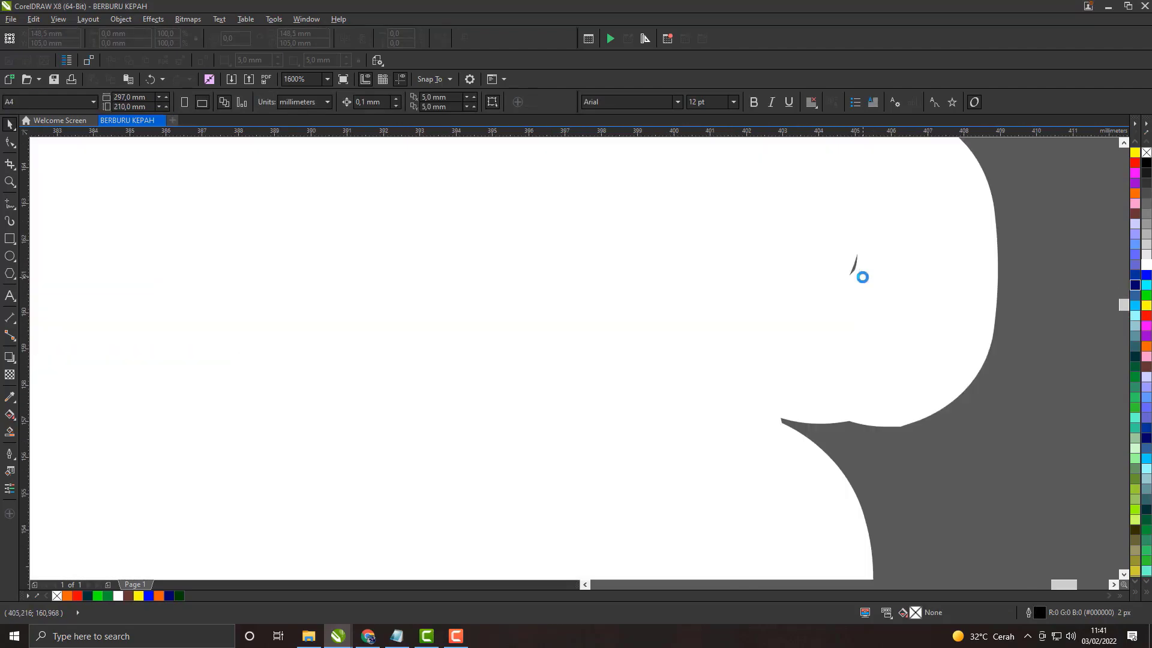
{"action": "scroll", "coordinate": [767, 260], "scroll_direction": "down", "scroll_amount": 2}
{"action": "scroll", "coordinate": [767, 261], "scroll_direction": "up", "scroll_amount": 1}
{"action": "scroll", "coordinate": [767, 261], "scroll_direction": "down", "scroll_amount": 3}
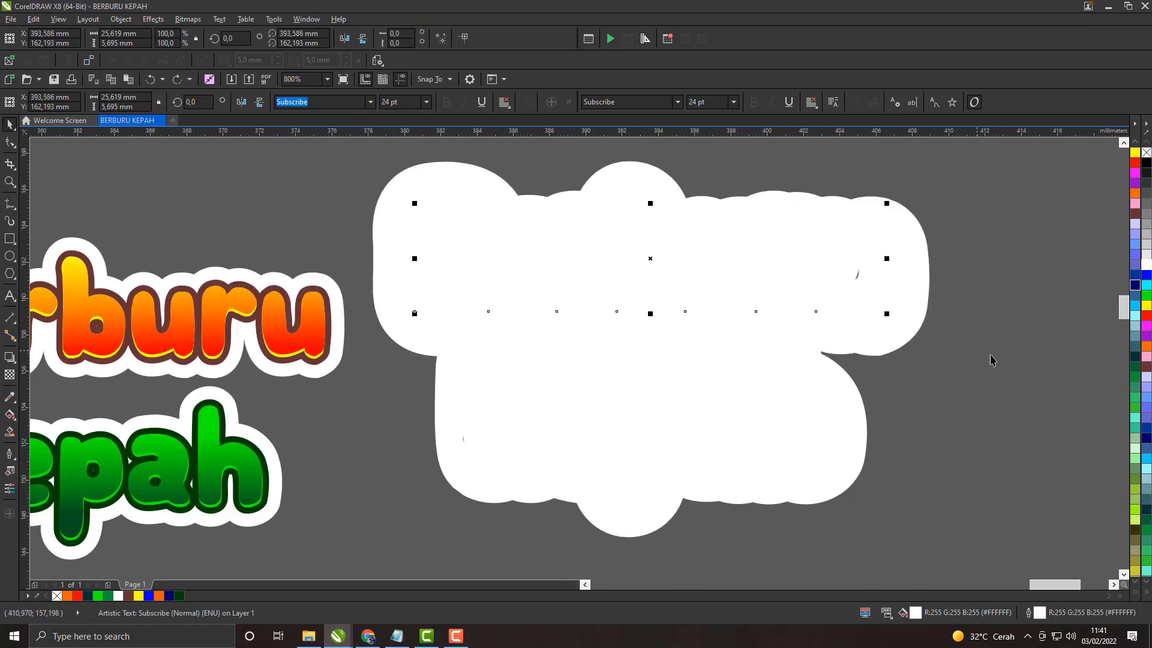
{"action": "scroll", "coordinate": [758, 280], "scroll_direction": "up", "scroll_amount": 1}
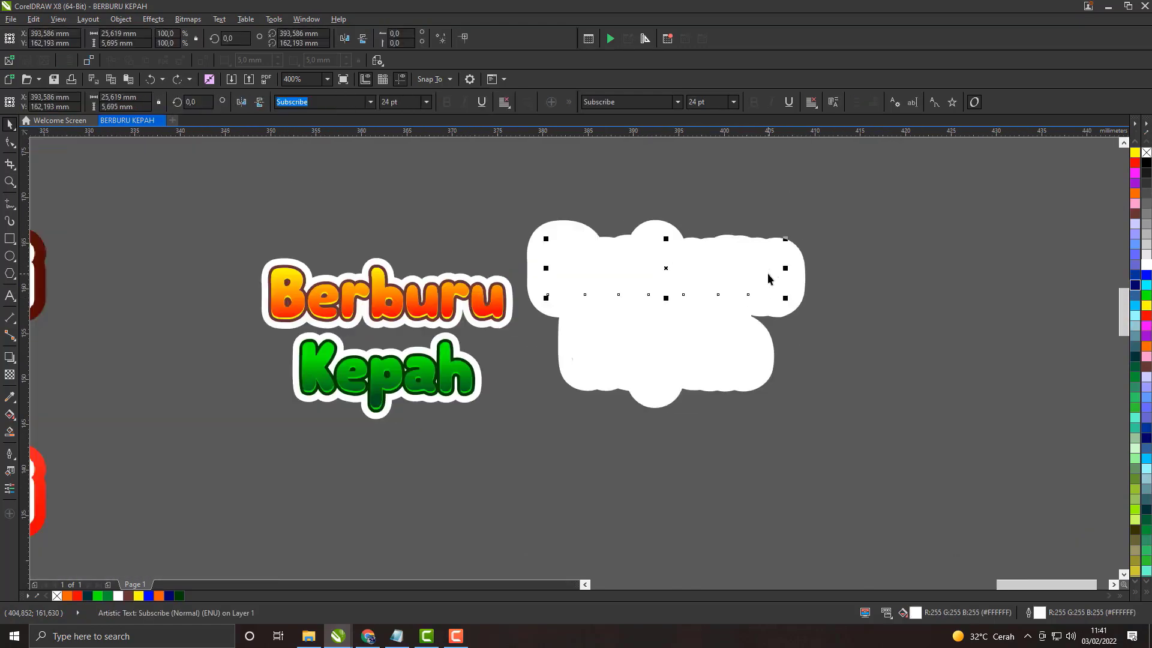
Step: Draw a white, outline-free rectangle about 2.5 by 2.6 mm over the stray mark near the duplicate Berburu's last letter
{"action": "left_click", "coordinate": [933, 432]}
{"action": "scroll", "coordinate": [779, 280], "scroll_direction": "up", "scroll_amount": 3}
{"action": "left_click", "coordinate": [10, 239]}
{"action": "left_click_drag", "start_coordinate": [620, 181], "coordinate": [799, 368]}
{"action": "left_click", "coordinate": [1147, 267]}
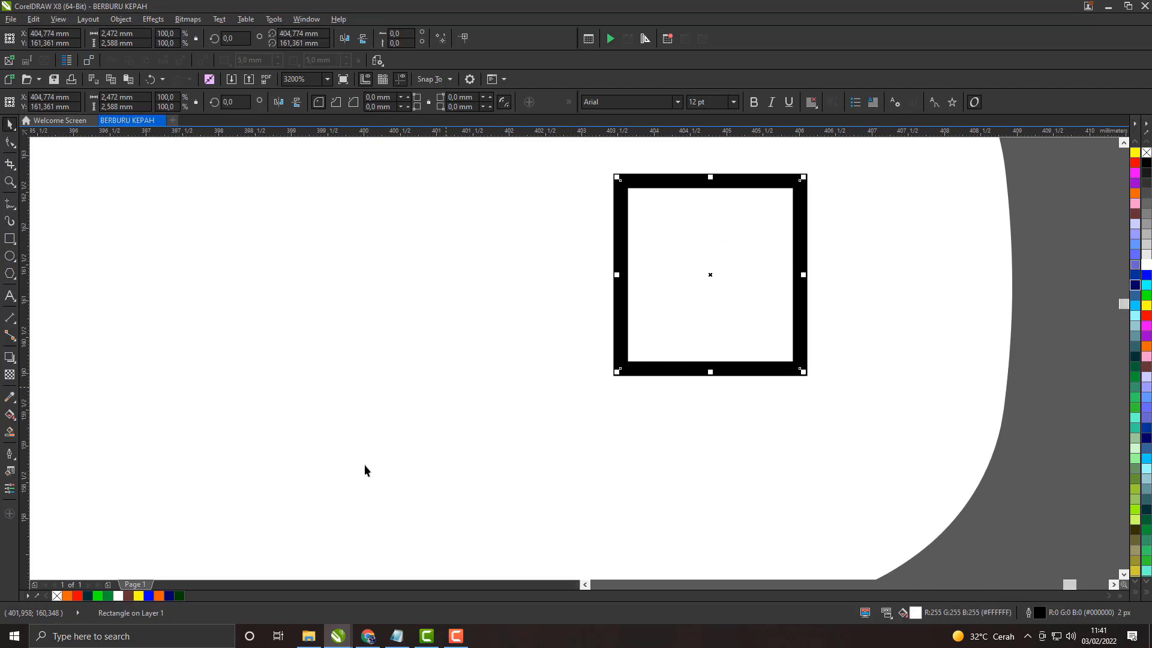
{"action": "right_click", "coordinate": [58, 596]}
Step: Try to PowerClip the small white rectangle inside the duplicate Berburu text
{"action": "scroll", "coordinate": [740, 258], "scroll_direction": "down", "scroll_amount": 1}
{"action": "right_click", "coordinate": [740, 258]}
{"action": "left_click", "coordinate": [783, 265]}
{"action": "left_click", "coordinate": [792, 252]}
{"action": "scroll", "coordinate": [794, 250], "scroll_direction": "down", "scroll_amount": 3}
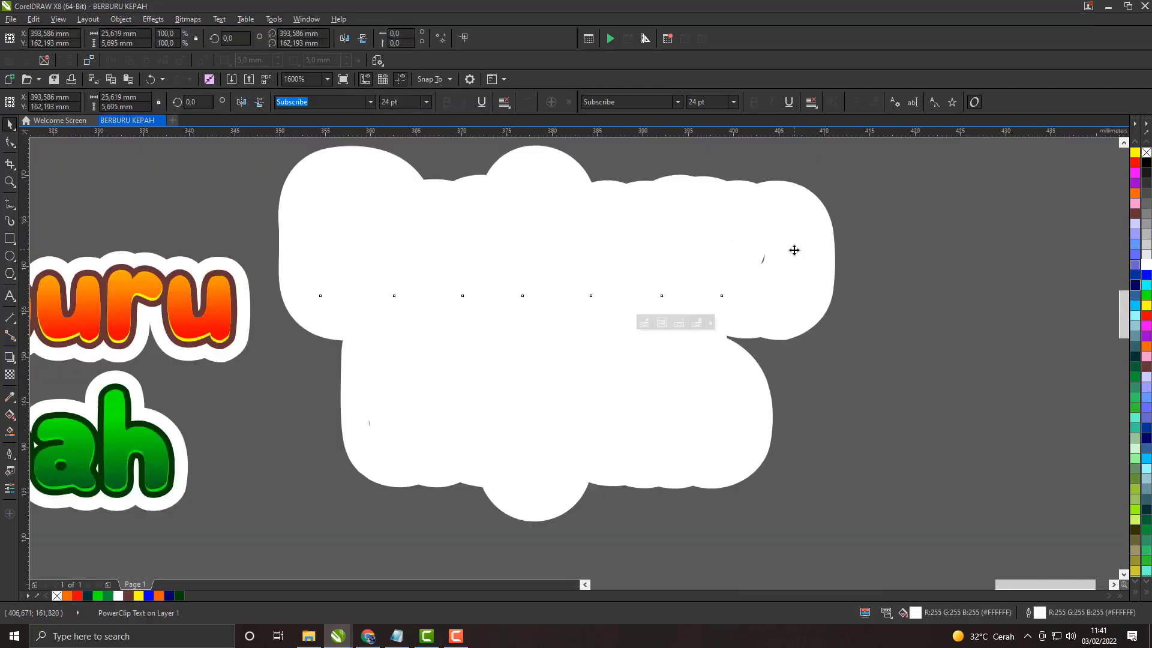
Step: Group the white duplicate Berburu and Kepah texts with the small rectangle
{"action": "scroll", "coordinate": [830, 270], "scroll_direction": "up", "scroll_amount": 1}
{"action": "left_click_drag", "start_coordinate": [542, 198], "coordinate": [870, 432]}
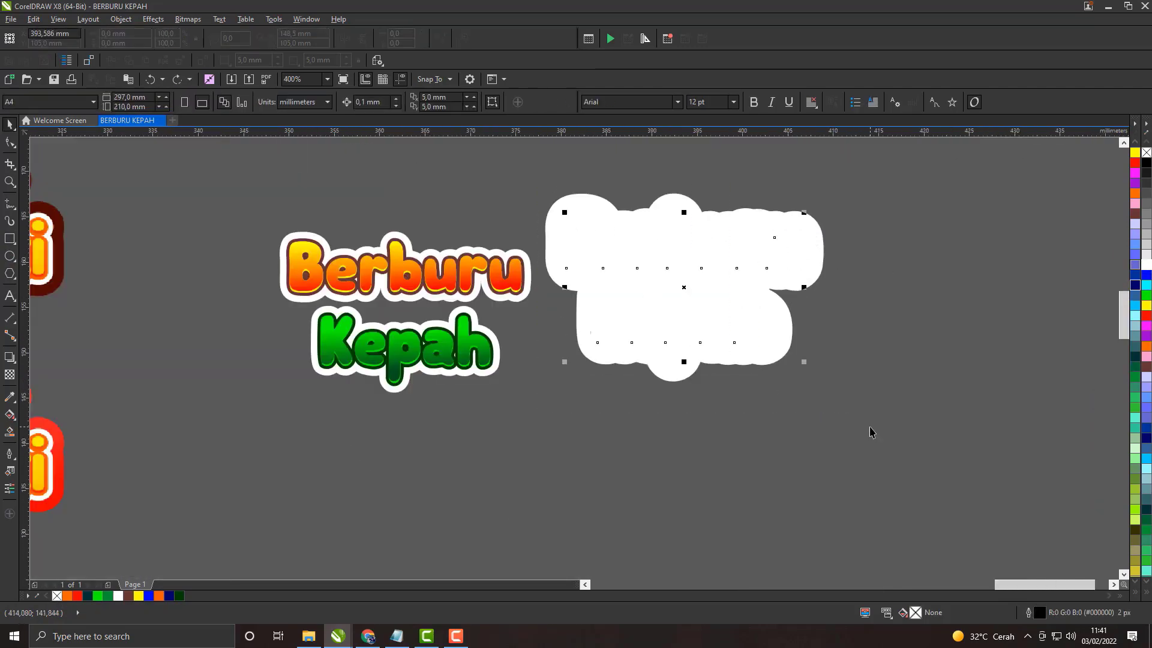
{"action": "key", "text": "ctrl+g"}
{"action": "scroll", "coordinate": [754, 282], "scroll_direction": "down", "scroll_amount": 1}
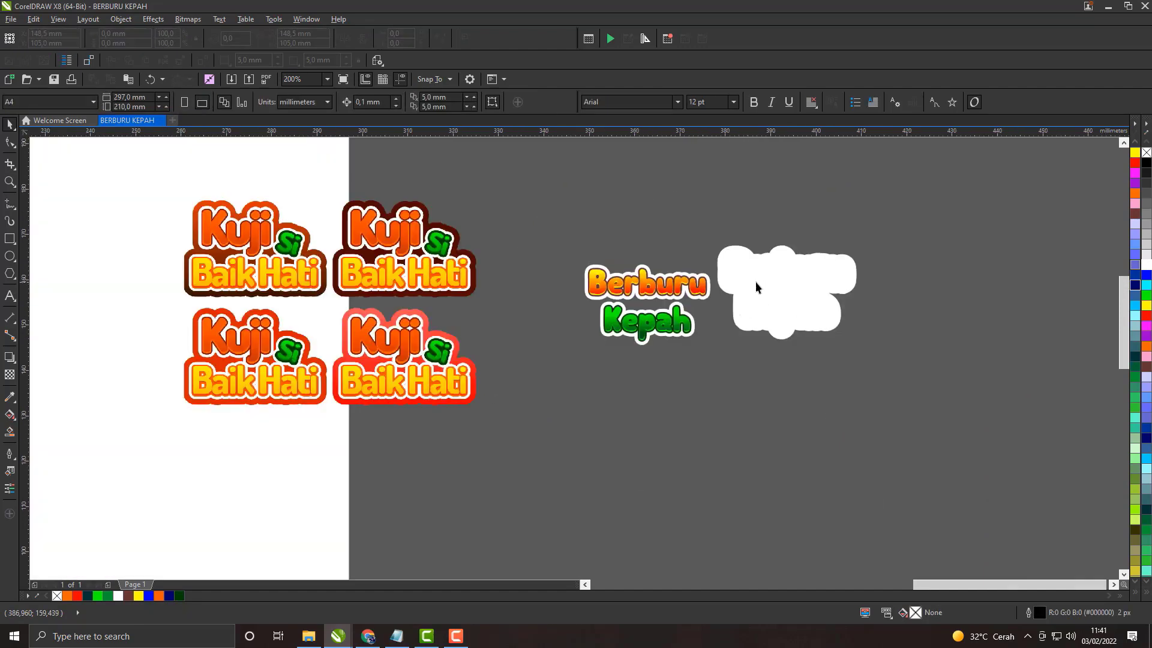
{"action": "scroll", "coordinate": [755, 282], "scroll_direction": "up", "scroll_amount": 1}
{"action": "scroll", "coordinate": [755, 282], "scroll_direction": "down", "scroll_amount": 1}
{"action": "scroll", "coordinate": [754, 282], "scroll_direction": "up", "scroll_amount": 1}
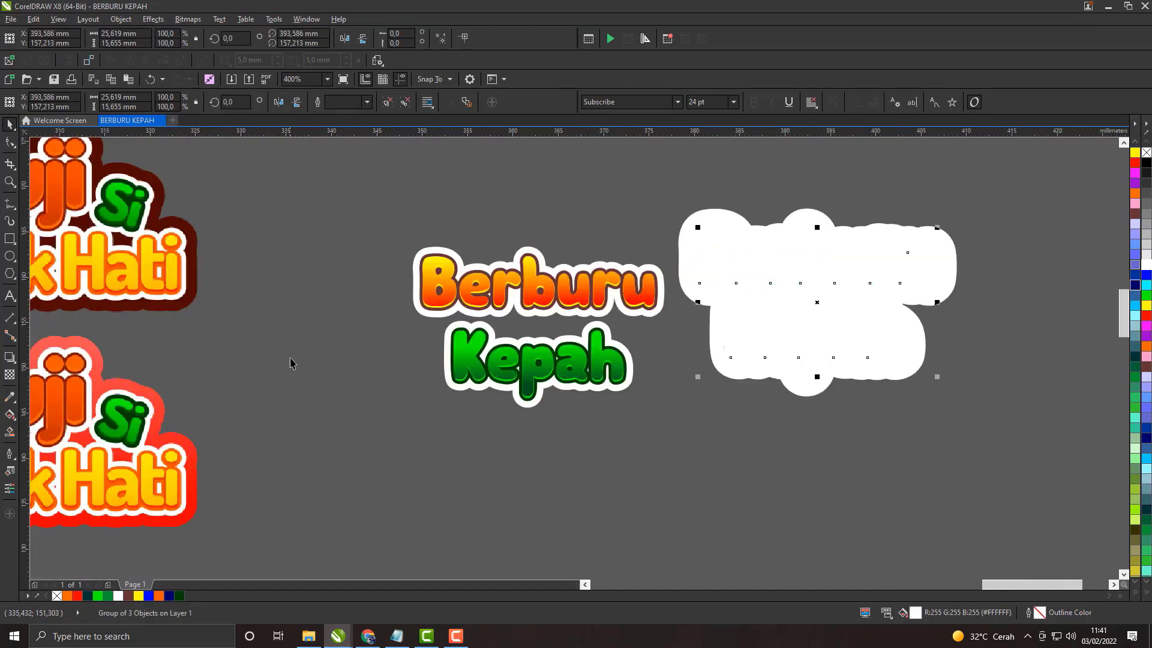
Step: Color the outline of the grouped white duplicate orange (#FF6600)
{"action": "left_click", "coordinate": [1135, 195]}
{"action": "key", "text": "ctrl+z"}
{"action": "right_click", "coordinate": [67, 596]}
{"action": "left_click", "coordinate": [848, 459]}
{"action": "scroll", "coordinate": [927, 249], "scroll_direction": "up", "scroll_amount": 1}
{"action": "left_click", "coordinate": [919, 269]}
{"action": "scroll", "coordinate": [927, 267], "scroll_direction": "down", "scroll_amount": 2}
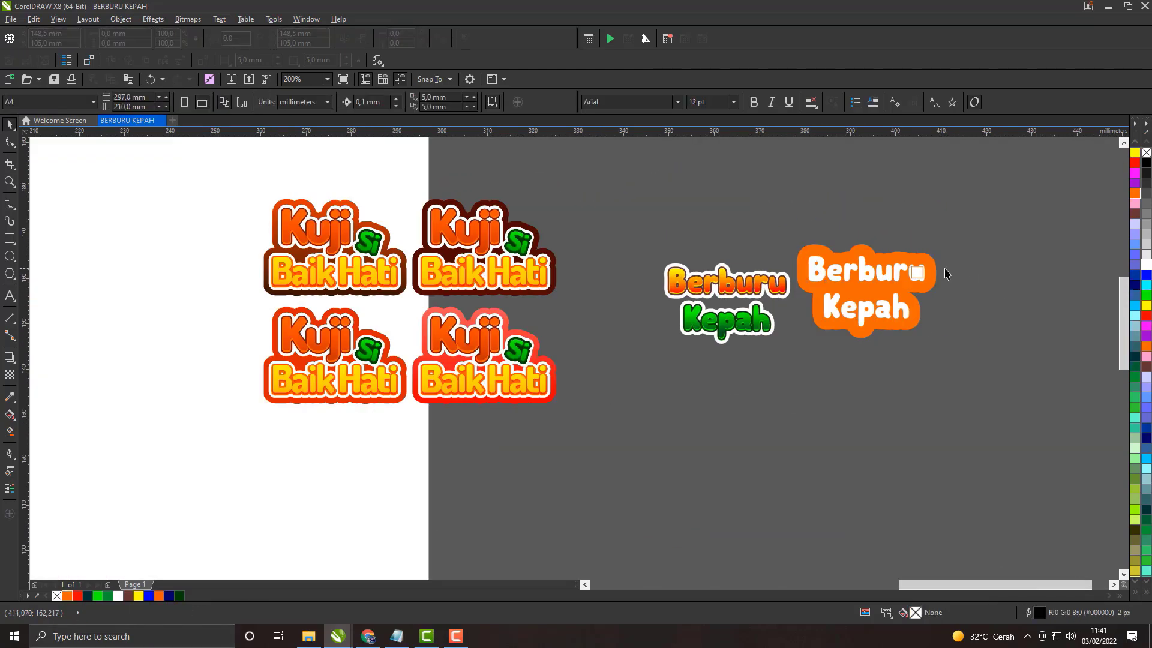
Step: Ungroup the orange-outlined duplicate and delete the small rectangle over the last letter of Berburu
{"action": "scroll", "coordinate": [930, 264], "scroll_direction": "up", "scroll_amount": 2}
{"action": "right_click", "coordinate": [932, 265]}
{"action": "left_click", "coordinate": [977, 319]}
{"action": "key", "text": "Escape"}
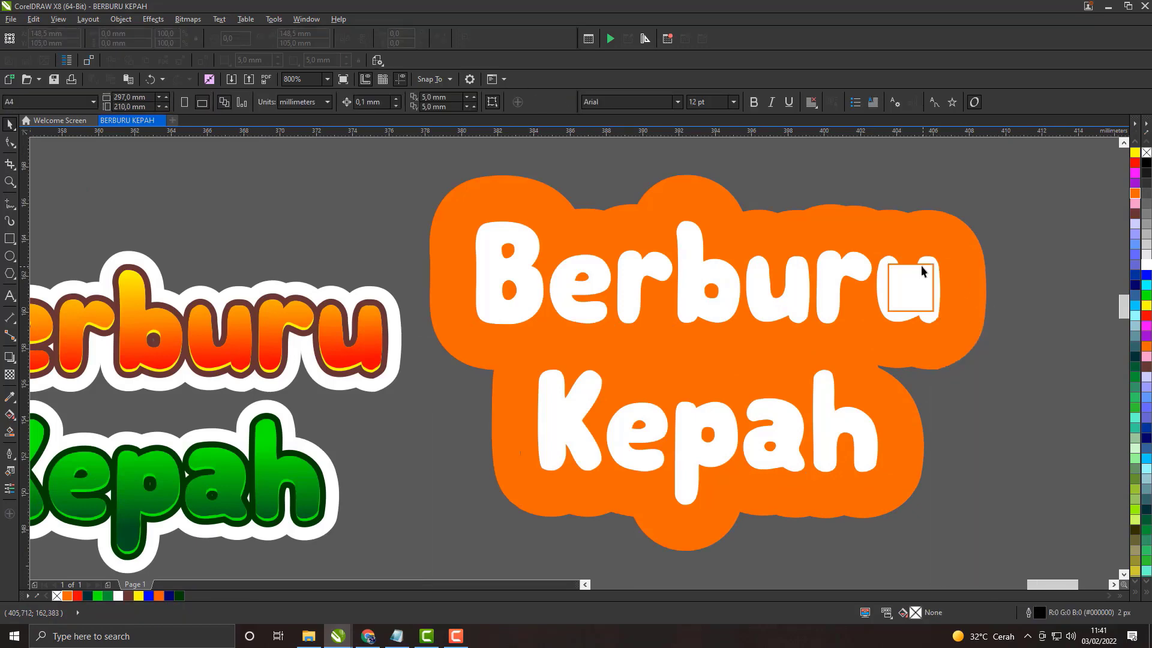
{"action": "left_click", "coordinate": [925, 265]}
{"action": "key", "text": "Delete"}
Step: Group the orange-outlined Berburu and Kepah duplicate texts into one backing shape
{"action": "scroll", "coordinate": [900, 284], "scroll_direction": "down", "scroll_amount": 1}
{"action": "left_click", "coordinate": [736, 278]}
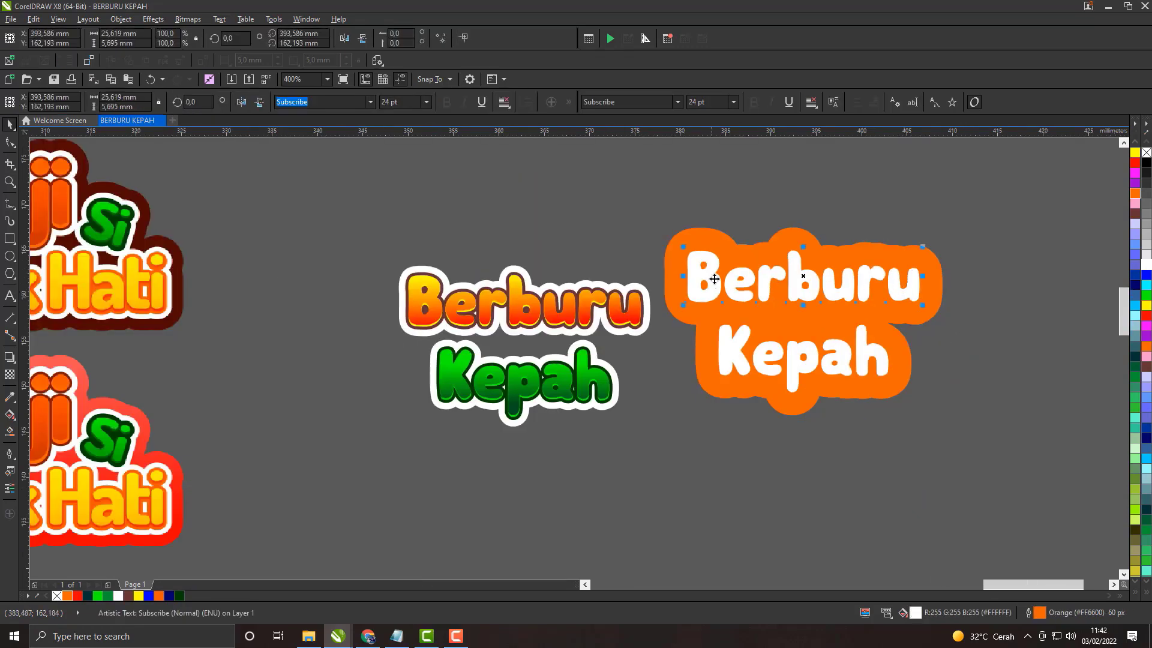
{"action": "scroll", "coordinate": [757, 336], "scroll_direction": "up", "scroll_amount": 1}
{"action": "scroll", "coordinate": [757, 336], "scroll_direction": "down", "scroll_amount": 1}
{"action": "left_click", "coordinate": [644, 256]}
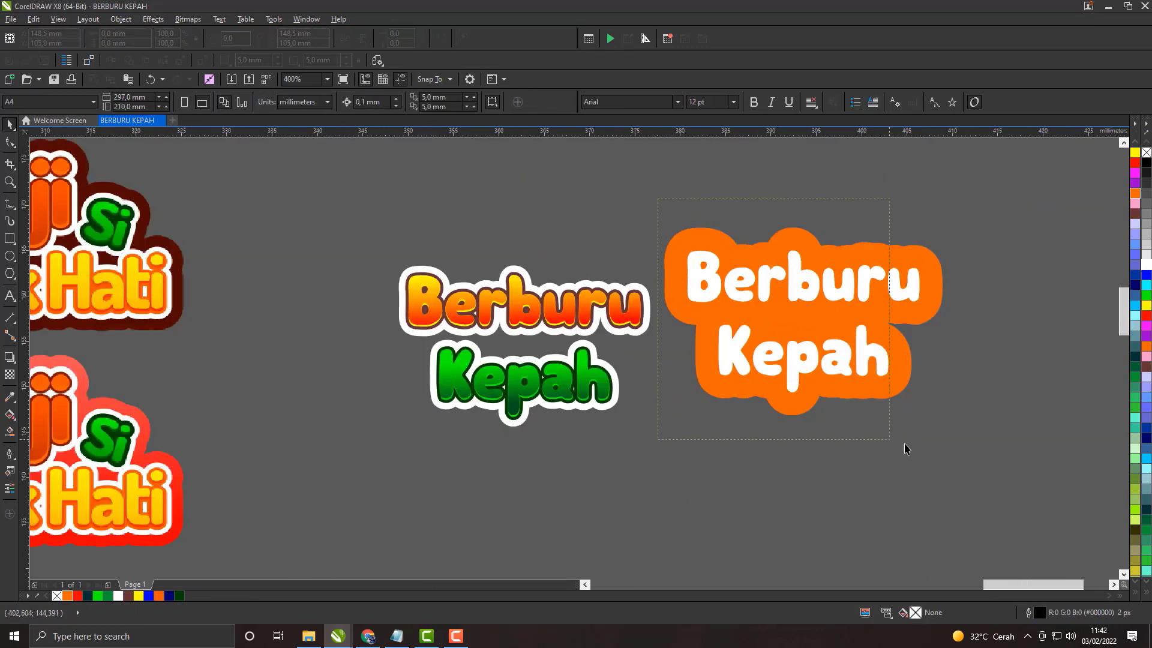
{"action": "left_click_drag", "start_coordinate": [904, 444], "coordinate": [960, 438]}
{"action": "right_click", "coordinate": [801, 320]}
{"action": "left_click", "coordinate": [847, 387]}
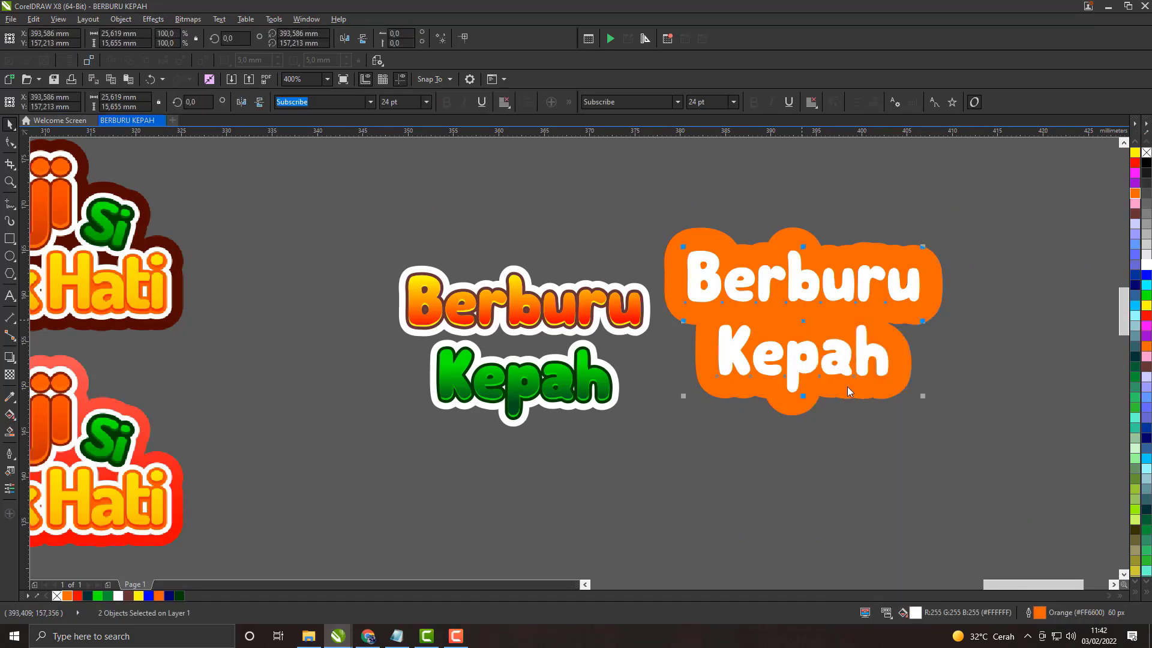
Step: Send the orange backing group behind all other objects
{"action": "right_click", "coordinate": [847, 316]}
{"action": "mouse_move", "coordinate": [888, 502]}
{"action": "left_click", "coordinate": [999, 598]}
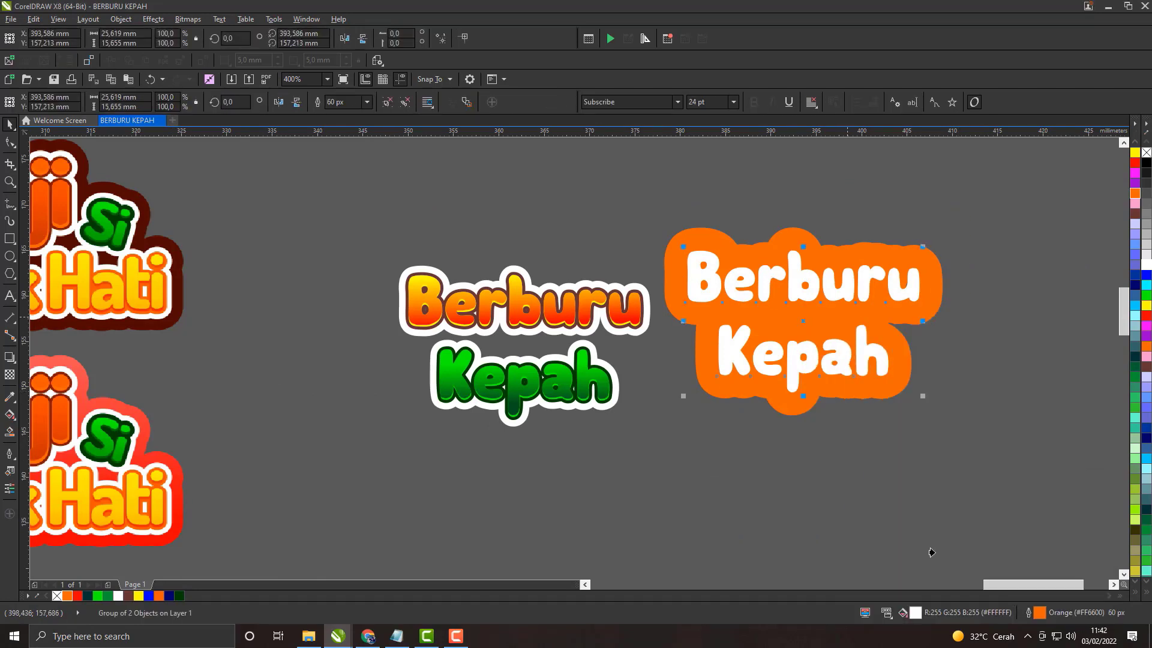
Step: Move the orange backing group into place behind the original Berburu Kepah title
{"action": "left_click", "coordinate": [571, 311]}
{"action": "left_click", "coordinate": [723, 316]}
{"action": "left_click", "coordinate": [630, 322], "text": "shift"}
{"action": "left_click", "coordinate": [668, 404]}
{"action": "left_click", "coordinate": [695, 297]}
{"action": "left_click", "coordinate": [597, 307], "text": "shift"}
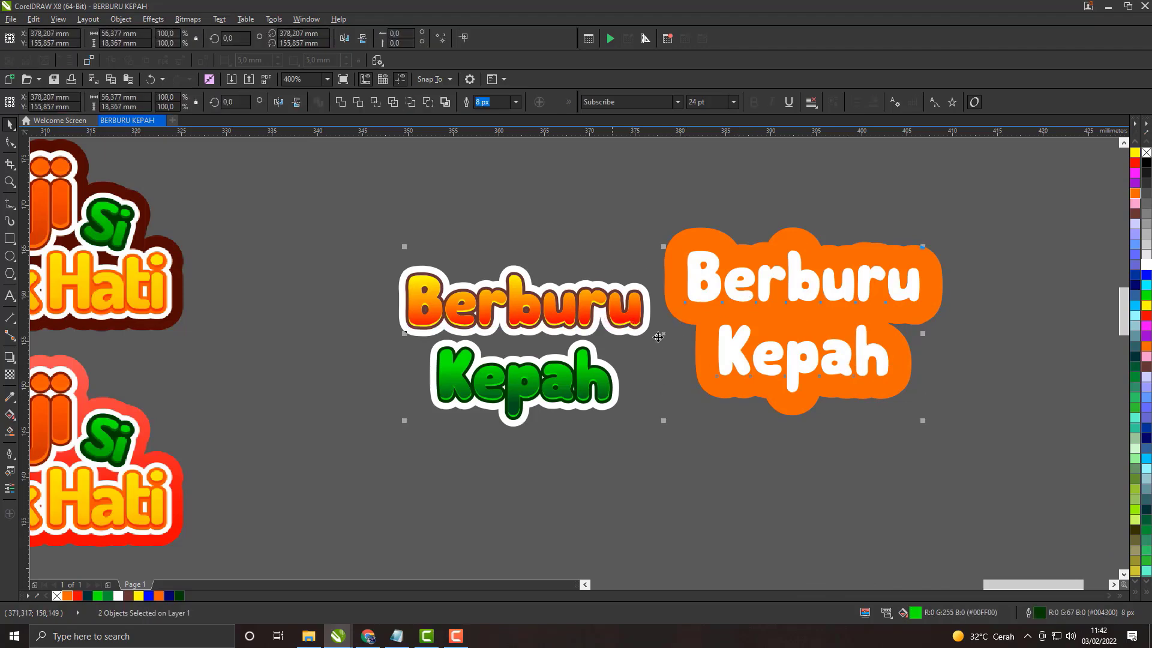
{"action": "left_click", "coordinate": [763, 408]}
{"action": "left_click_drag", "start_coordinate": [804, 287], "coordinate": [520, 316]}
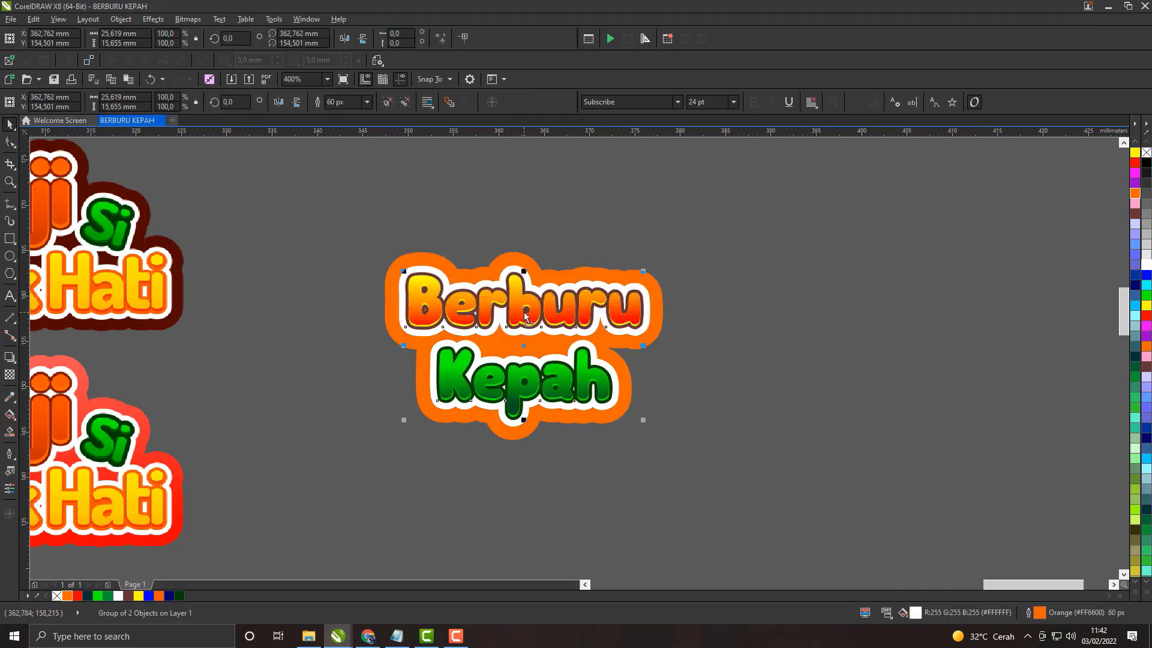
{"action": "key", "text": "Escape"}
{"action": "scroll", "coordinate": [519, 264], "scroll_direction": "down", "scroll_amount": 1}
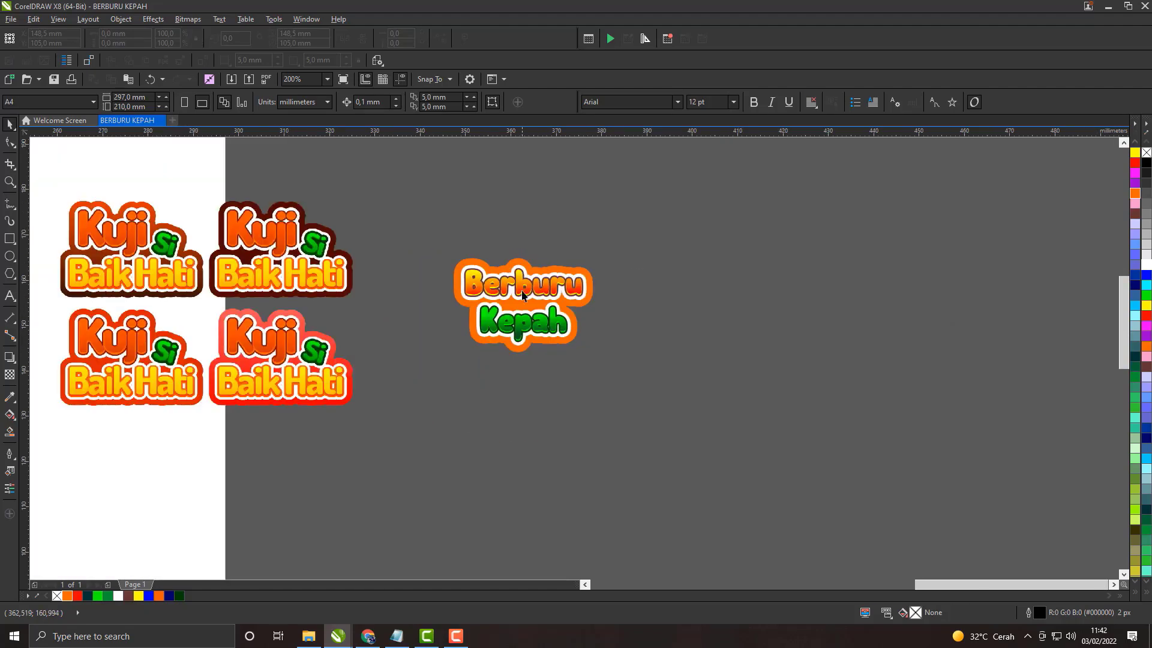
Step: Sample the dark maroon (#510900) backing color from a Kuji Si Baik Hati title and apply it to the Berburu Kepah backing's outline
{"action": "scroll", "coordinate": [520, 288], "scroll_direction": "up", "scroll_amount": 2}
{"action": "left_click", "coordinate": [524, 166]}
{"action": "scroll", "coordinate": [531, 172], "scroll_direction": "down", "scroll_amount": 2}
{"action": "scroll", "coordinate": [542, 178], "scroll_direction": "up", "scroll_amount": 2}
{"action": "scroll", "coordinate": [507, 330], "scroll_direction": "down", "scroll_amount": 1}
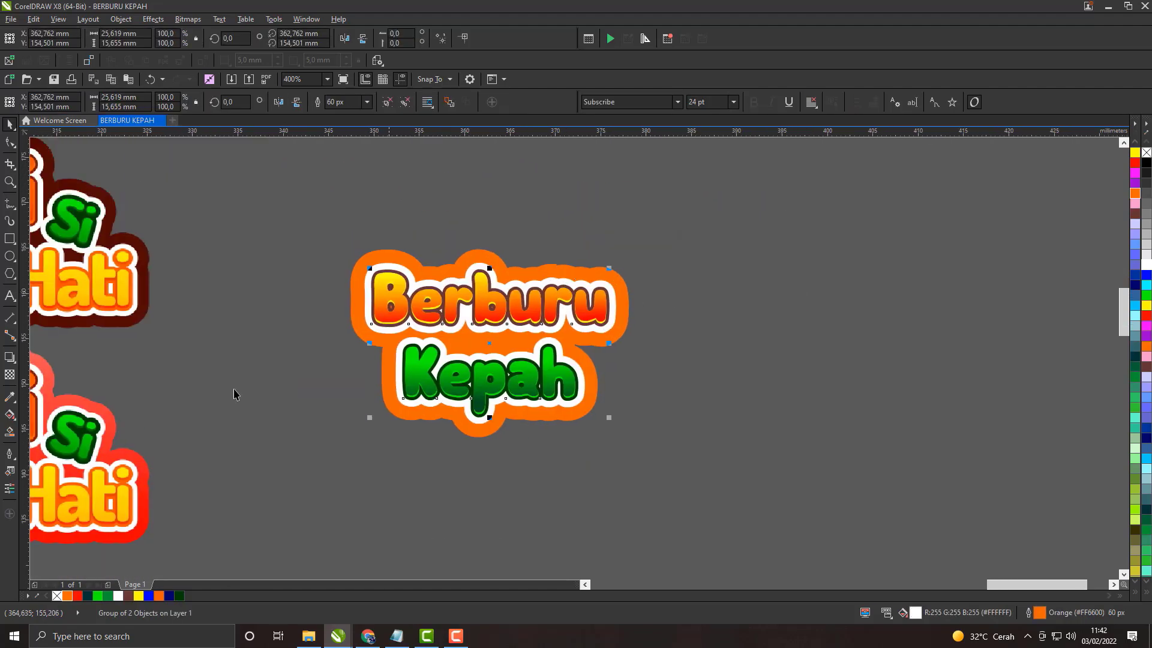
{"action": "left_click", "coordinate": [10, 396]}
{"action": "scroll", "coordinate": [360, 261], "scroll_direction": "up", "scroll_amount": 1}
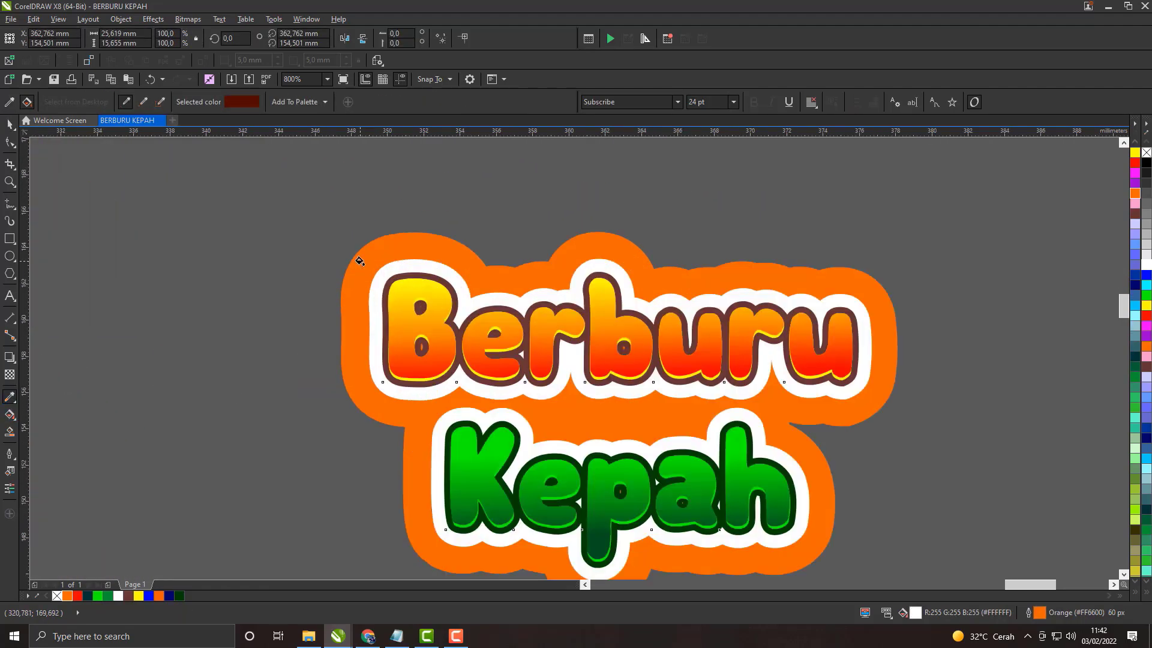
{"action": "scroll", "coordinate": [359, 261], "scroll_direction": "down", "scroll_amount": 2}
{"action": "scroll", "coordinate": [393, 336], "scroll_direction": "up", "scroll_amount": 1}
{"action": "left_click", "coordinate": [396, 338]}
{"action": "scroll", "coordinate": [396, 338], "scroll_direction": "down", "scroll_amount": 1}
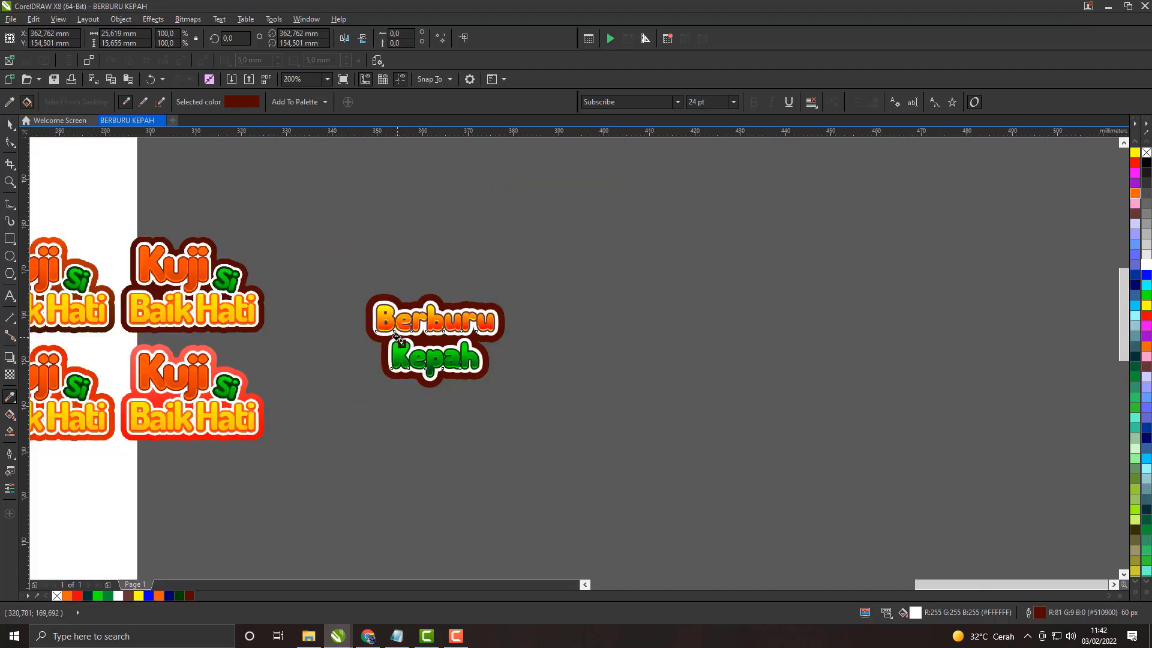
{"action": "left_click", "coordinate": [8, 125]}
Step: Set the maroon backing's outline width to 50 px
{"action": "scroll", "coordinate": [383, 348], "scroll_direction": "up", "scroll_amount": 2}
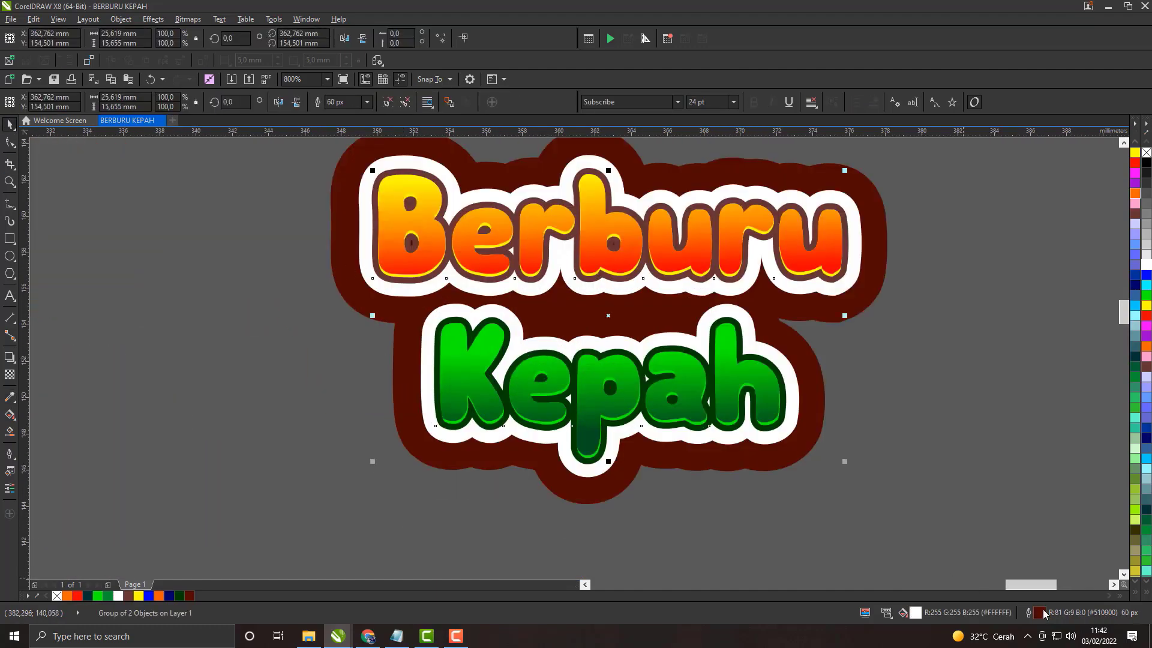
{"action": "double_click", "coordinate": [1040, 612]}
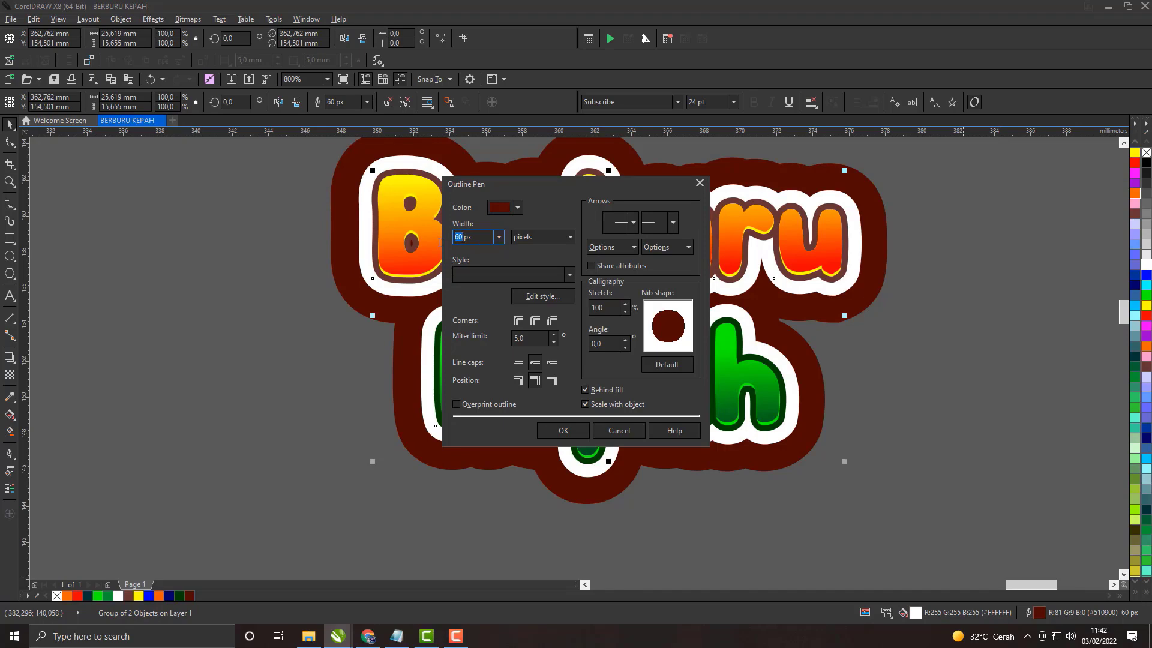
{"action": "key", "text": "Return"}
{"action": "scroll", "coordinate": [676, 303], "scroll_direction": "down", "scroll_amount": 2}
{"action": "key", "text": "Escape"}
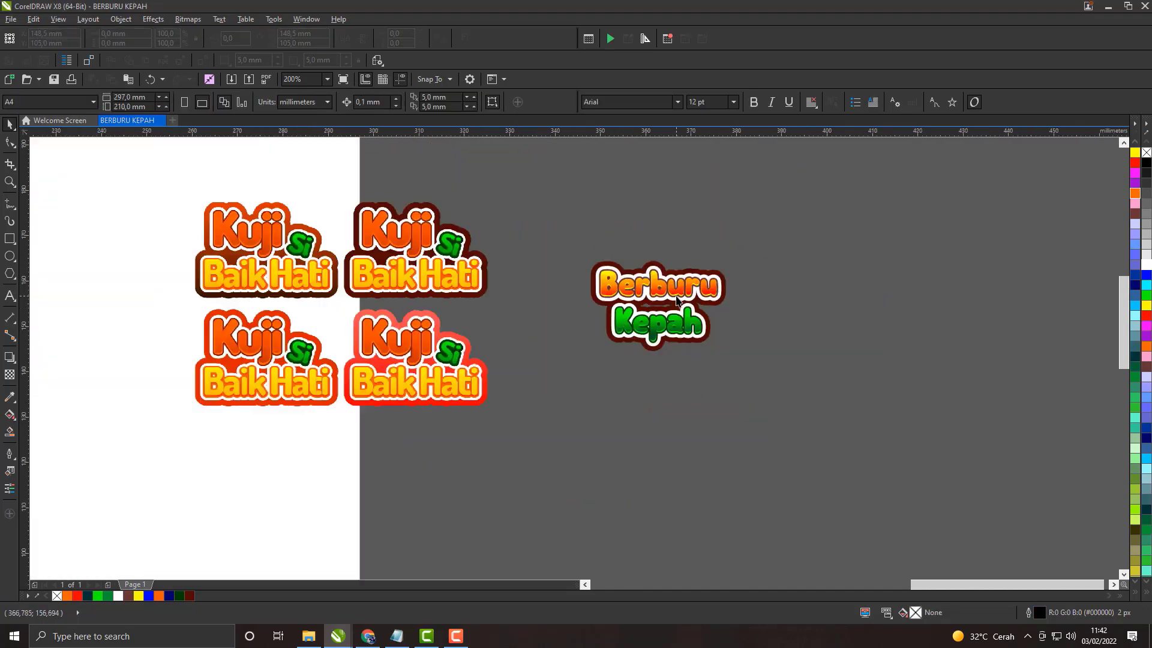
Step: Ungroup the Berburu Kepah title texts that lie in front of the maroon backing
{"action": "scroll", "coordinate": [678, 298], "scroll_direction": "up", "scroll_amount": 2}
{"action": "left_click_drag", "start_coordinate": [605, 335], "coordinate": [521, 319]}
{"action": "scroll", "coordinate": [519, 319], "scroll_direction": "down", "scroll_amount": 2}
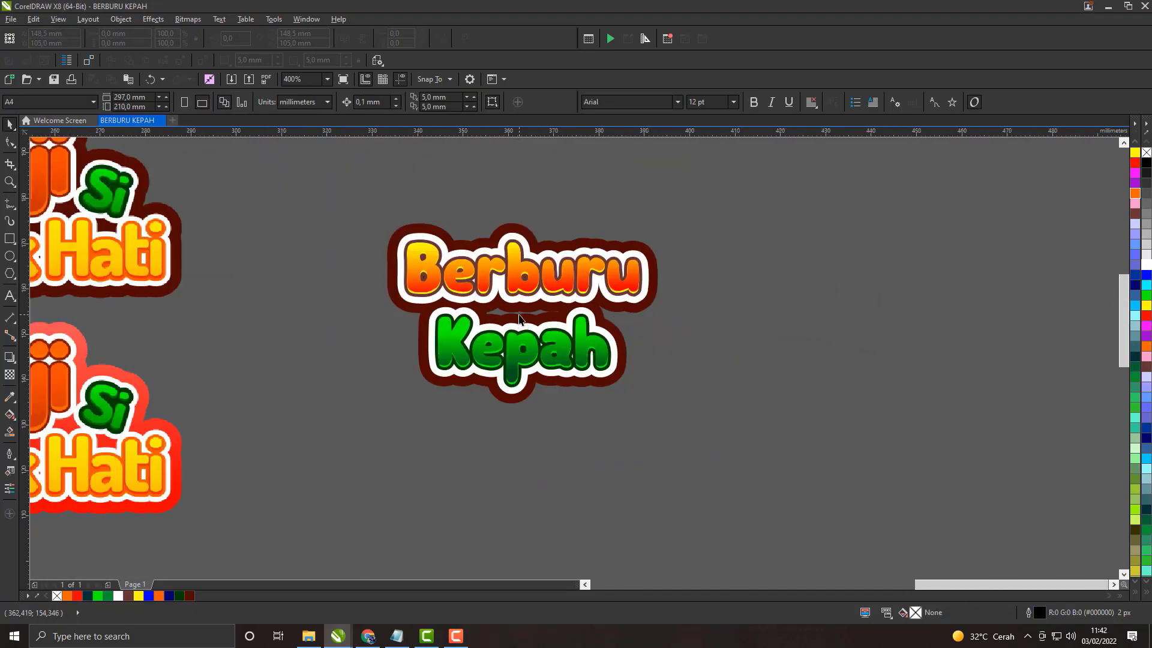
{"action": "scroll", "coordinate": [520, 319], "scroll_direction": "up", "scroll_amount": 2}
{"action": "left_click", "coordinate": [417, 316]}
{"action": "right_click", "coordinate": [418, 304]}
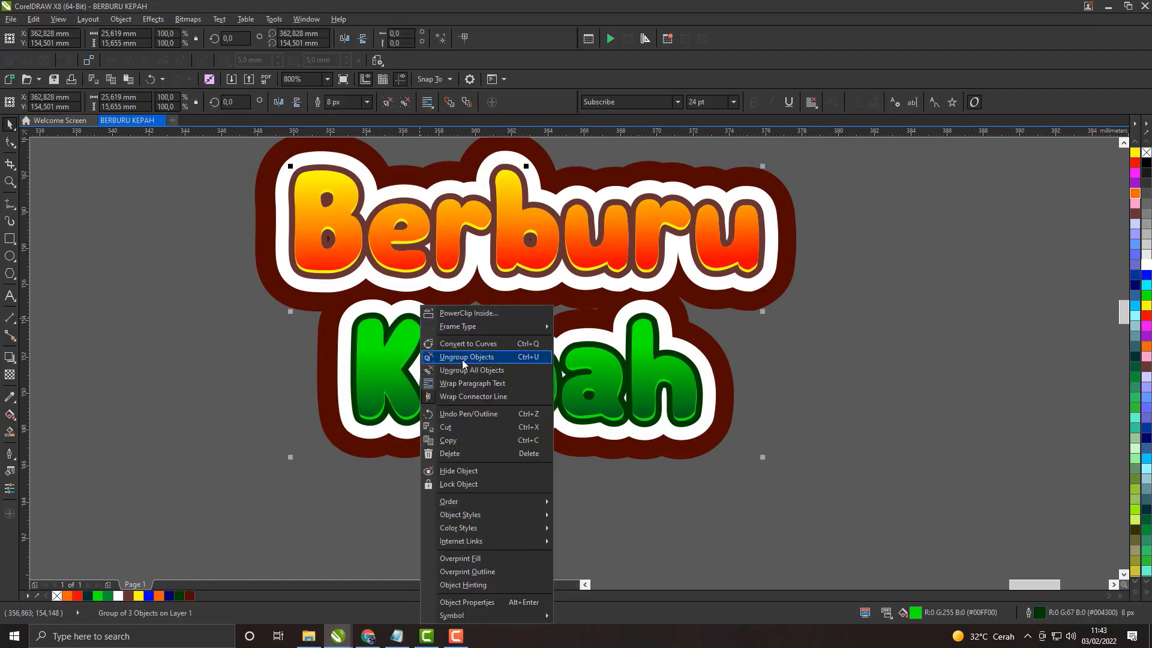
{"action": "left_click", "coordinate": [462, 359]}
{"action": "key", "text": "Escape"}
{"action": "left_click", "coordinate": [715, 349]}
{"action": "key", "text": "Escape"}
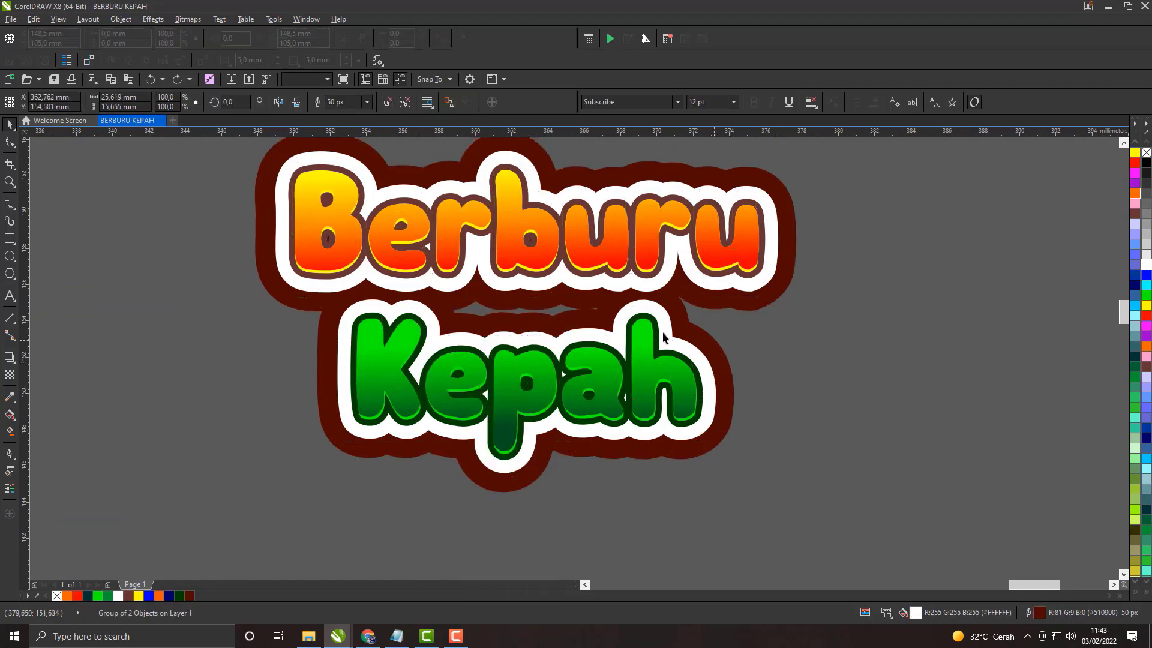
{"action": "scroll", "coordinate": [714, 301], "scroll_direction": "down", "scroll_amount": 1}
{"action": "scroll", "coordinate": [697, 309], "scroll_direction": "up", "scroll_amount": 1}
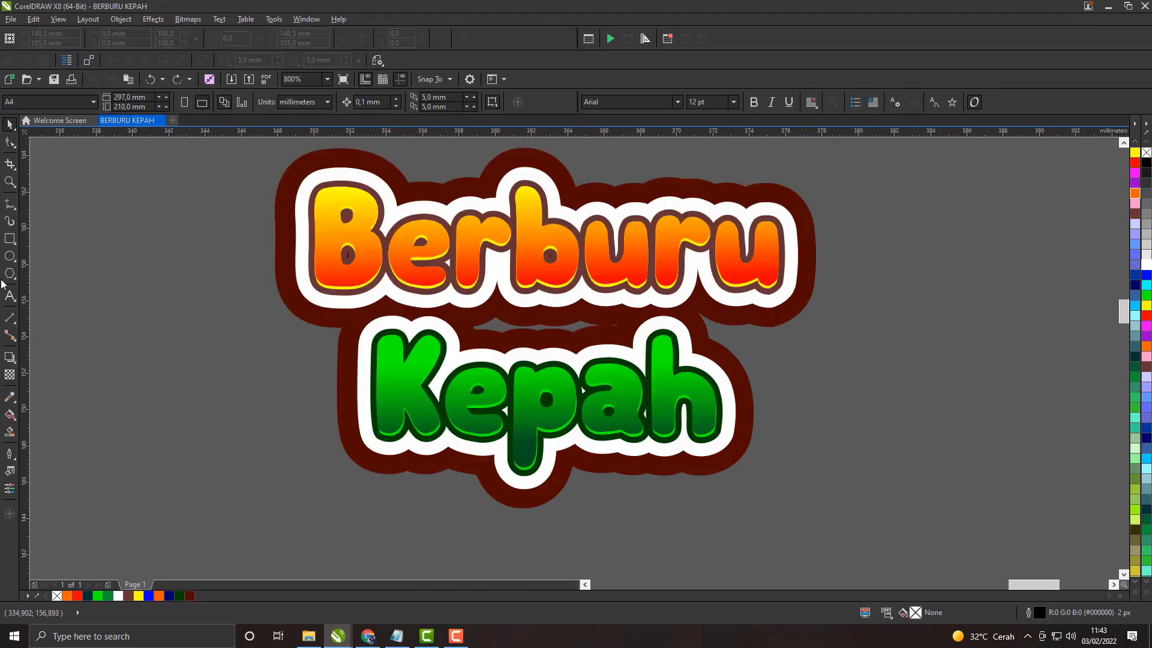
Step: Draw a rectangle about 8.8 by 1.4 mm covering the gap in the backing between Berburu and Kepah
{"action": "scroll", "coordinate": [504, 318], "scroll_direction": "up", "scroll_amount": 2}
{"action": "mouse_move", "coordinate": [351, 311]}
{"action": "left_mouse_down"}
{"action": "mouse_move", "coordinate": [822, 398]}
{"action": "mouse_move", "coordinate": [991, 400]}
{"action": "left_mouse_up"}
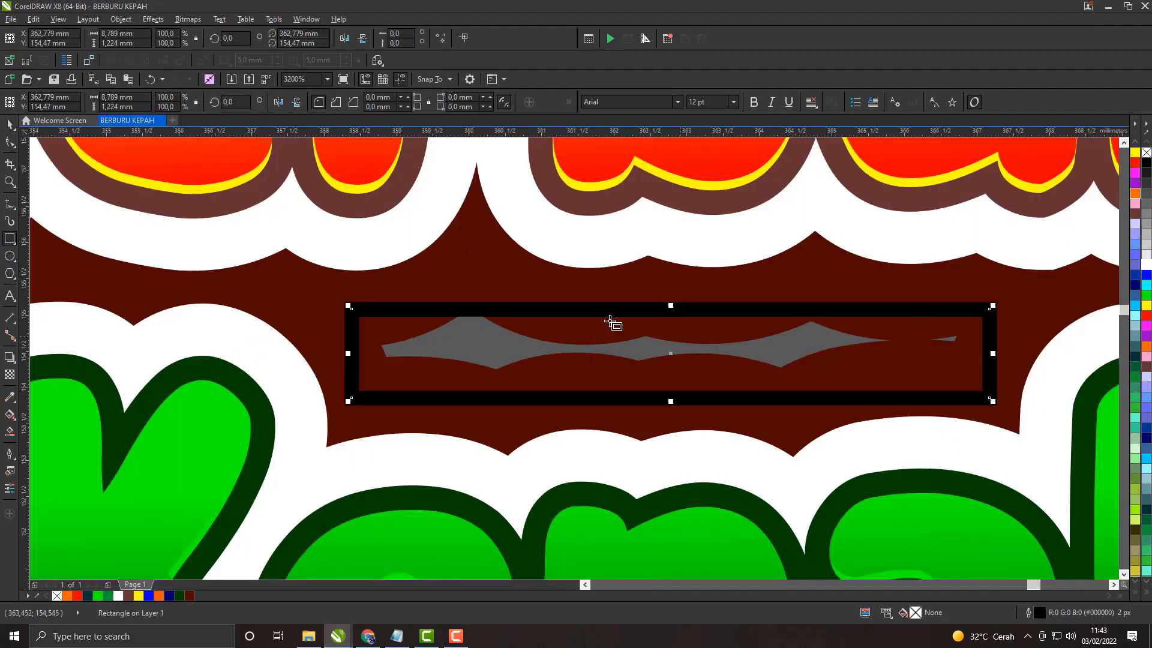
{"action": "left_click_drag", "start_coordinate": [670, 307], "coordinate": [670, 294]}
Step: Fill the gap-covering rectangle with dark maroon (#510900) and remove its outline
{"action": "scroll", "coordinate": [550, 334], "scroll_direction": "down", "scroll_amount": 2}
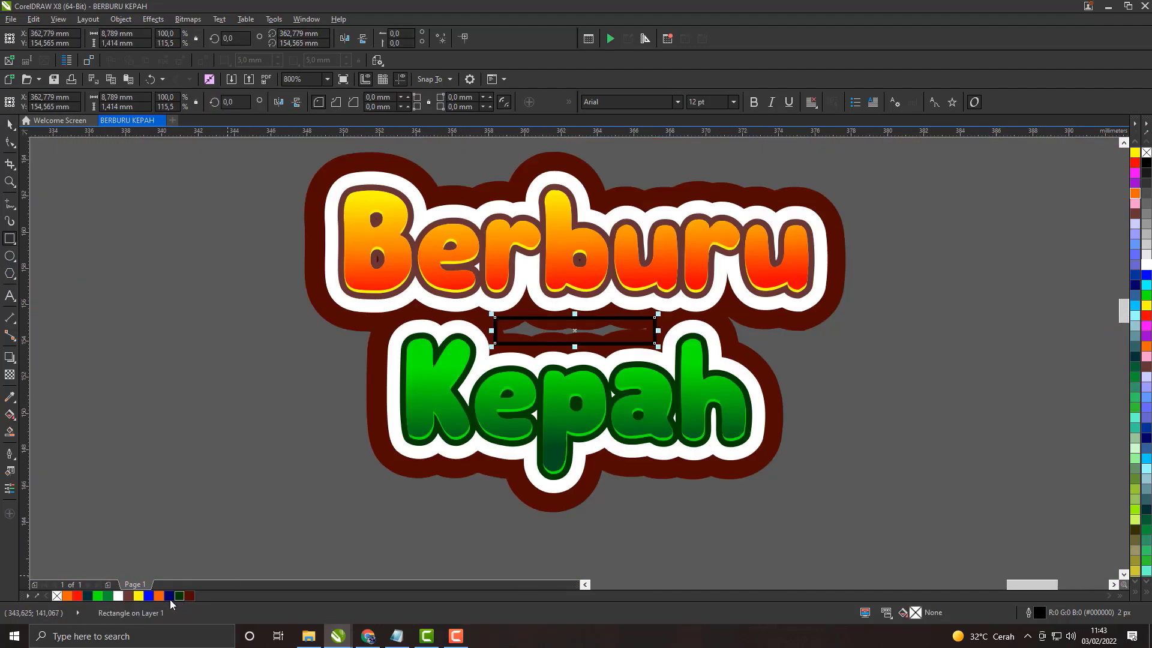
{"action": "left_click", "coordinate": [189, 596]}
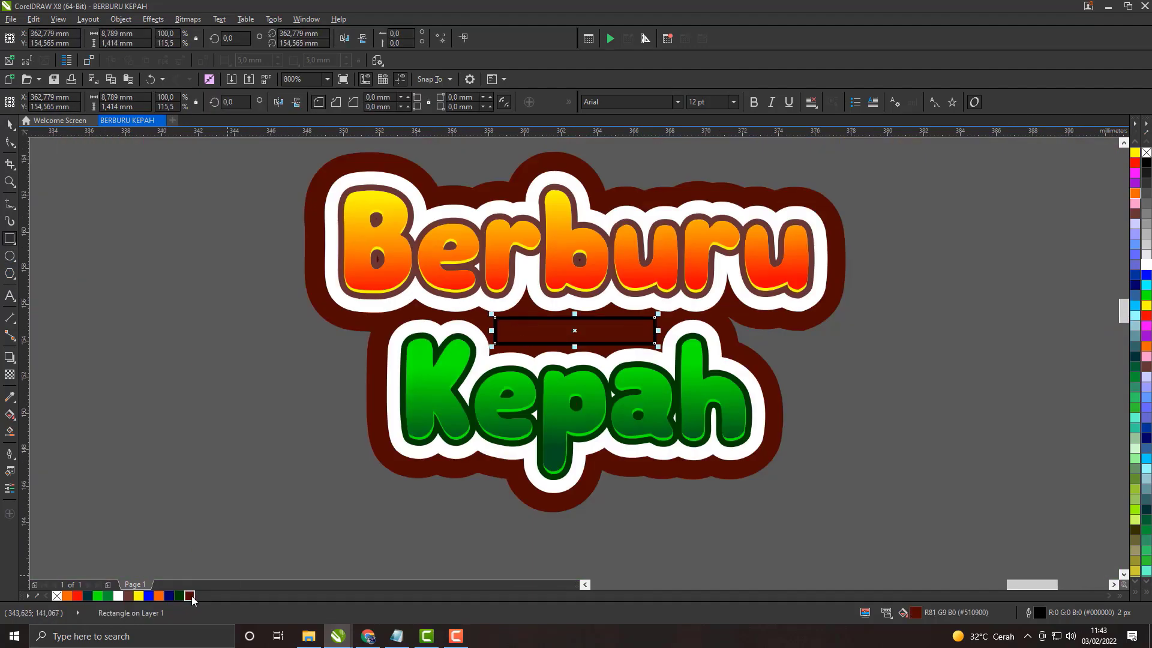
{"action": "right_click", "coordinate": [57, 596]}
{"action": "key", "text": "Escape"}
Step: Inspect the Berburu Kepah title and its maroon backing up close and beside the Kuji Si Baik Hati titles
{"action": "scroll", "coordinate": [572, 210], "scroll_direction": "down", "scroll_amount": 2}
{"action": "scroll", "coordinate": [575, 271], "scroll_direction": "up", "scroll_amount": 2}
{"action": "left_click_drag", "start_coordinate": [574, 288], "coordinate": [586, 397]}
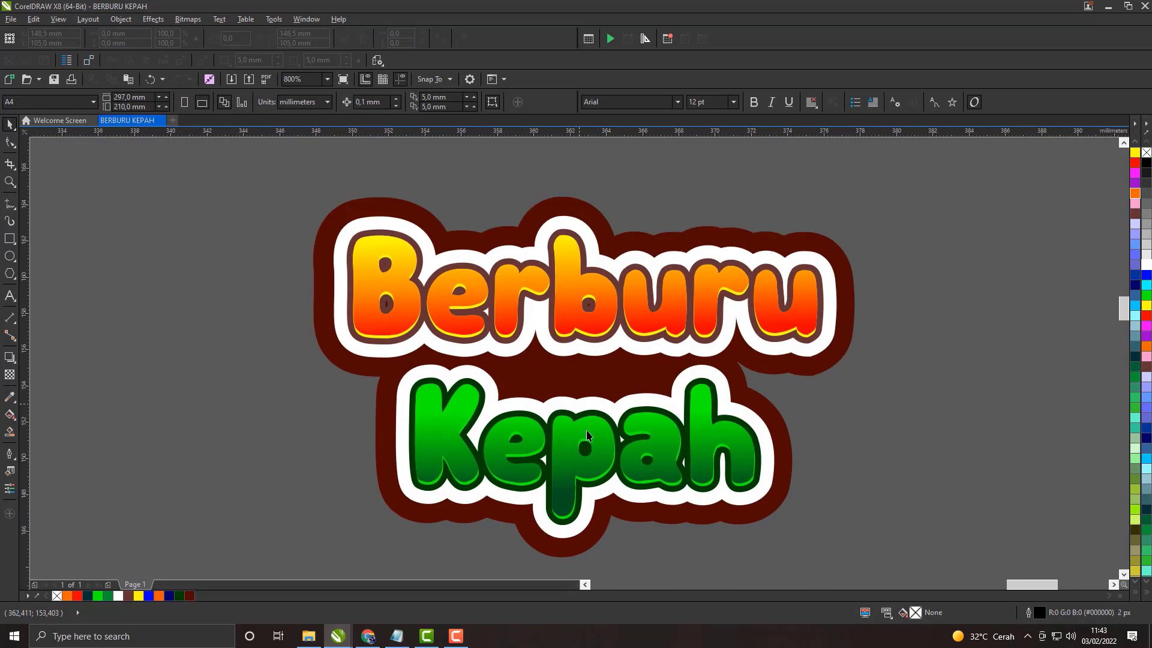
{"action": "scroll", "coordinate": [587, 420], "scroll_direction": "down", "scroll_amount": 2}
{"action": "scroll", "coordinate": [592, 382], "scroll_direction": "down", "scroll_amount": 2}
{"action": "scroll", "coordinate": [630, 301], "scroll_direction": "left", "scroll_amount": 3}
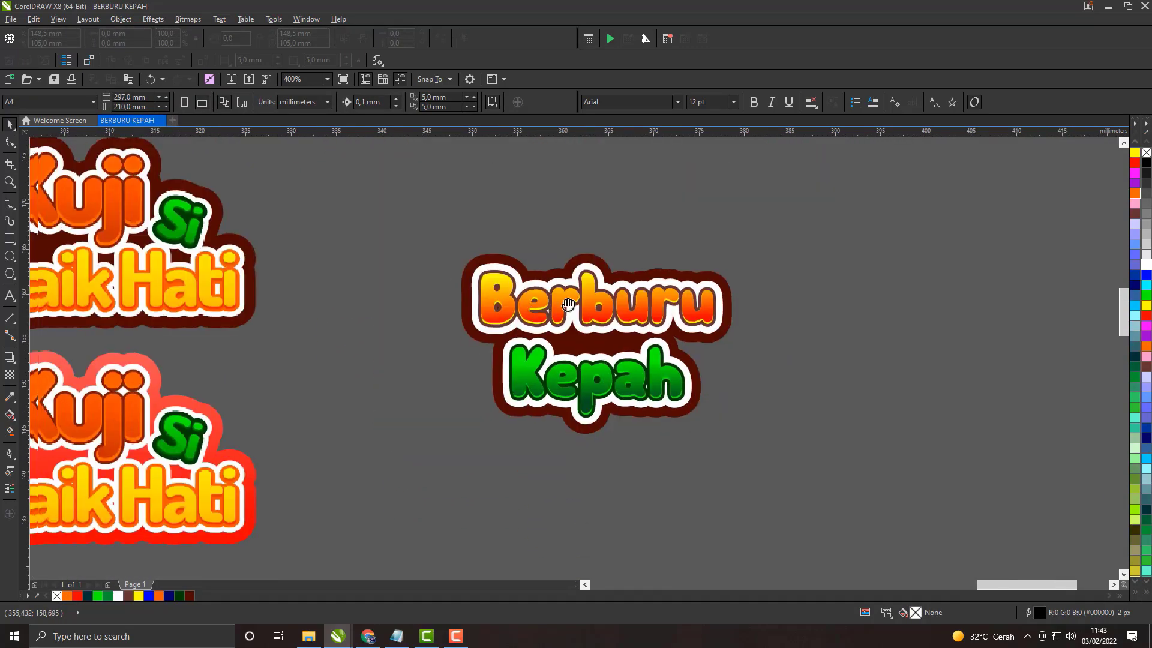
{"action": "scroll", "coordinate": [637, 356], "scroll_direction": "up", "scroll_amount": 1}
{"action": "left_click_drag", "start_coordinate": [685, 337], "coordinate": [503, 363]}
{"action": "scroll", "coordinate": [503, 363], "scroll_direction": "down", "scroll_amount": 1}
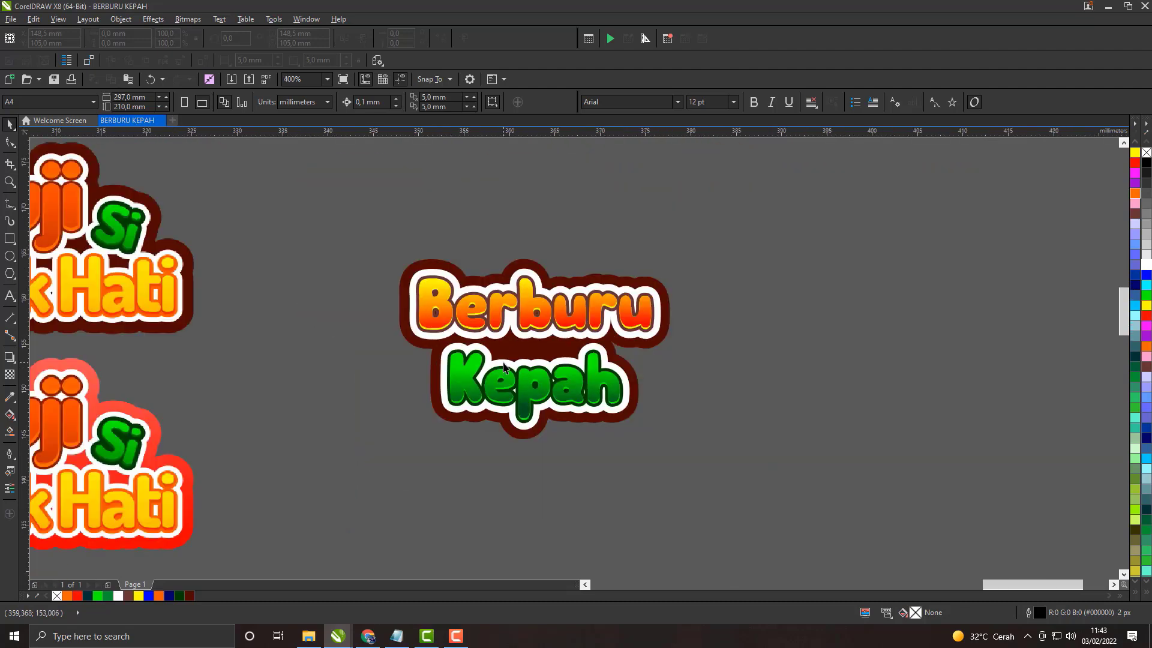
Step: Reduce the width of the white outline around the Berburu text
{"action": "scroll", "coordinate": [413, 286], "scroll_direction": "up", "scroll_amount": 1}
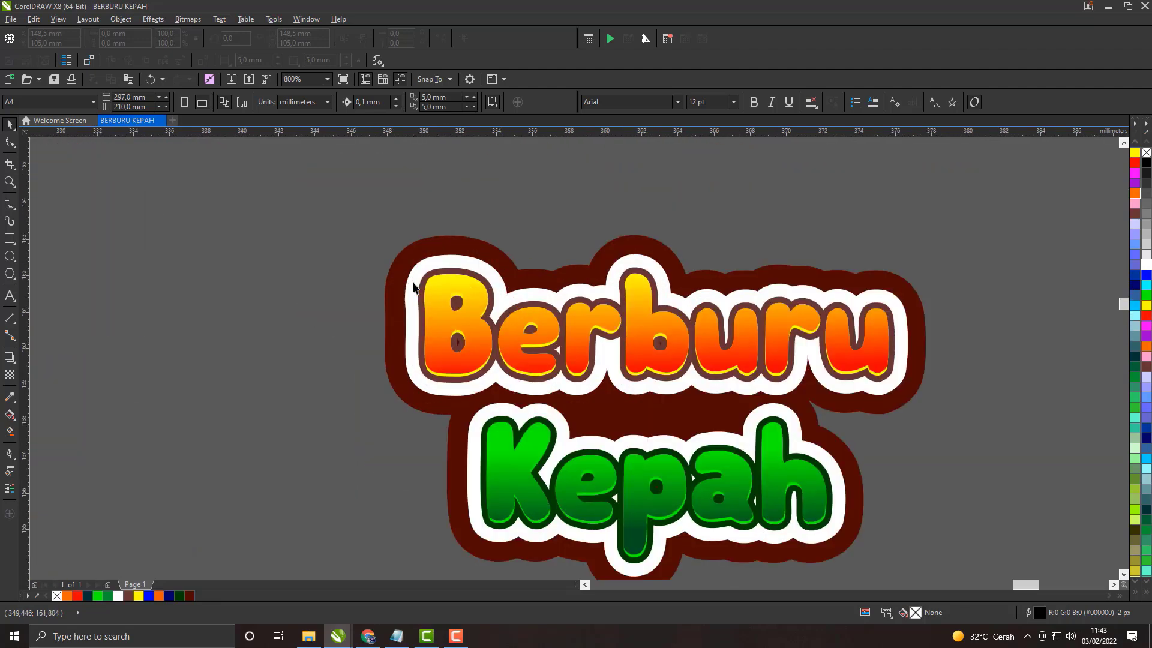
{"action": "left_click", "coordinate": [413, 287]}
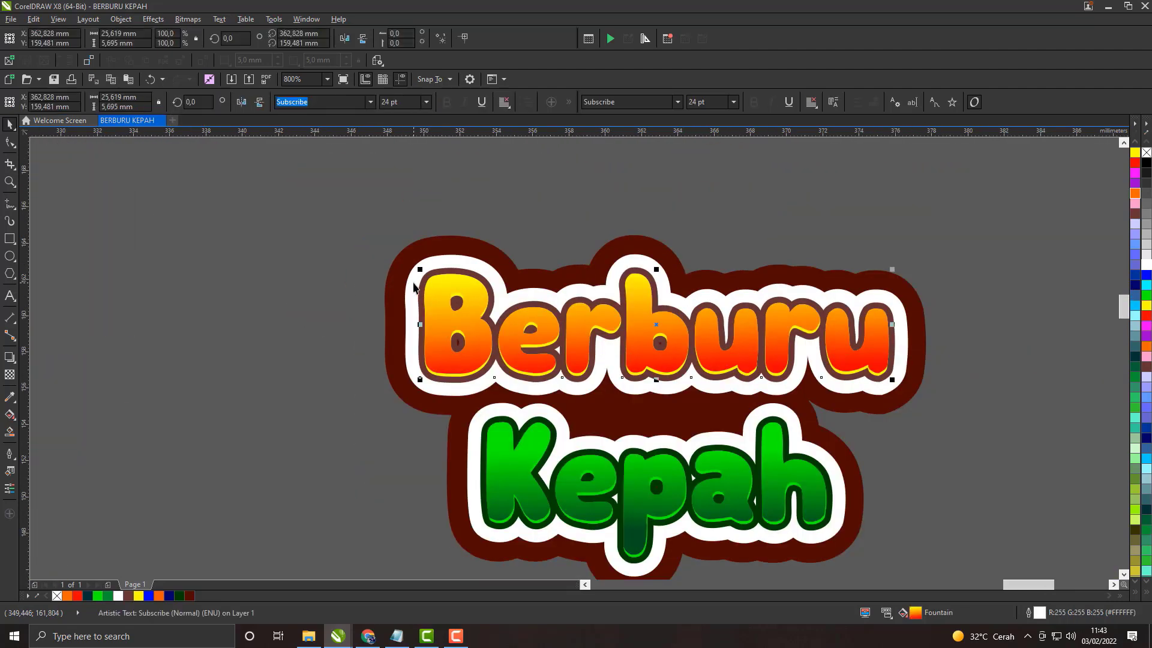
{"action": "double_click", "coordinate": [1043, 613]}
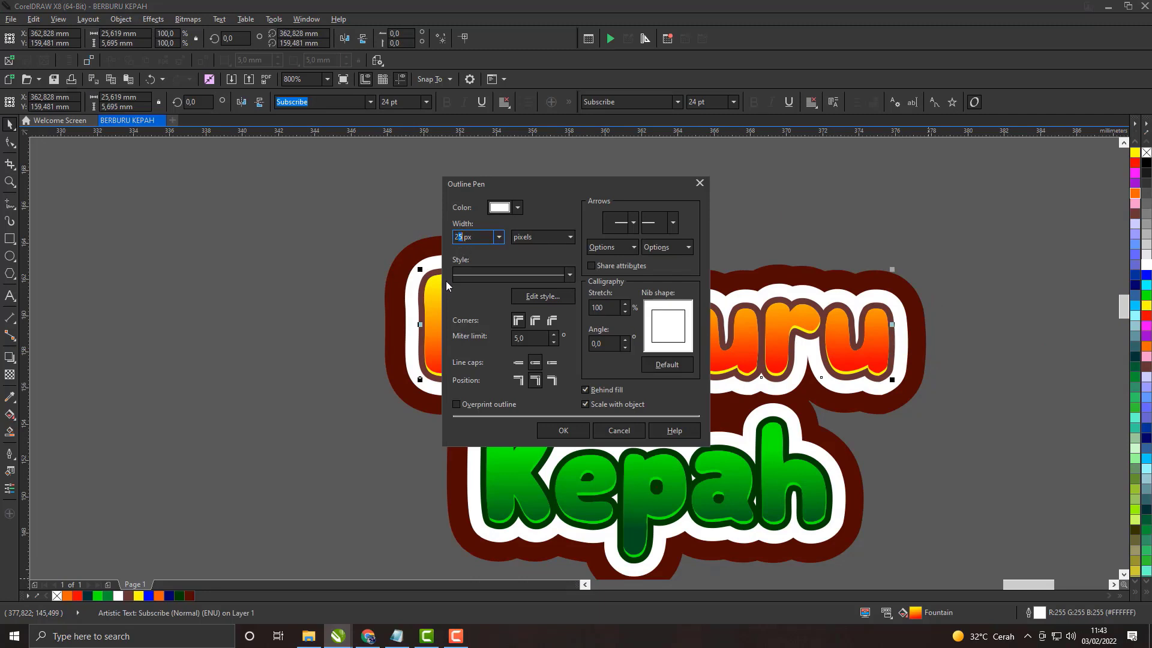
{"action": "left_click", "coordinate": [562, 429]}
{"action": "key", "text": "Escape"}
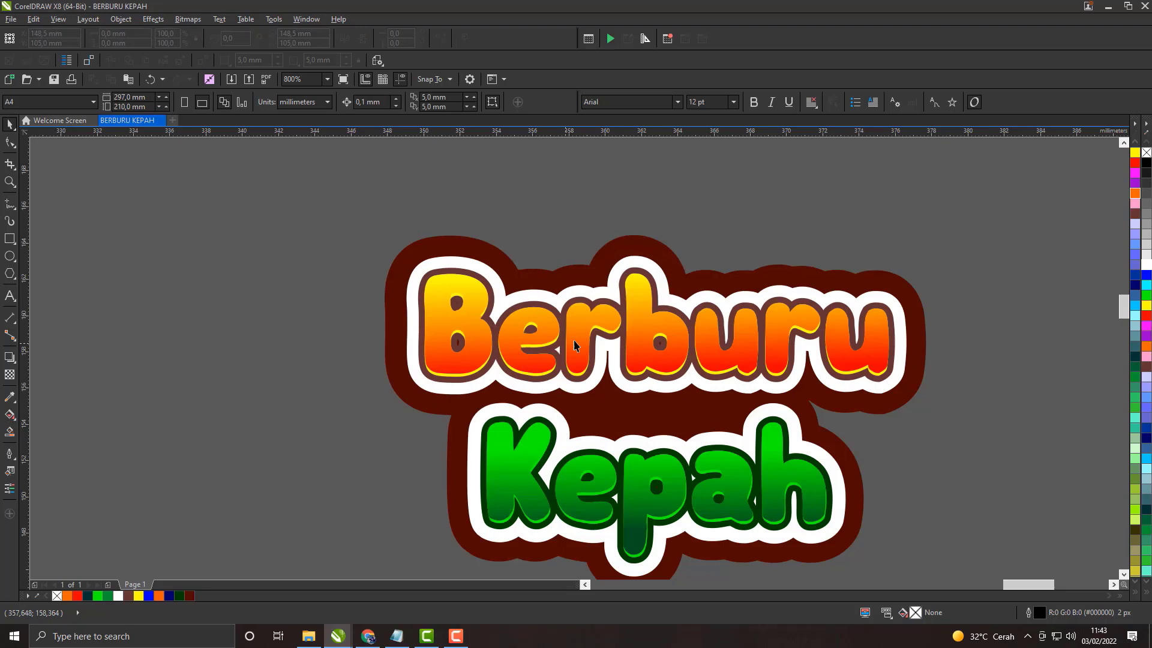
Step: Select the white-outlined Kepah text together with a second title layer and group them
{"action": "left_click", "coordinate": [509, 414]}
{"action": "right_click", "coordinate": [556, 420]}
{"action": "left_click", "coordinate": [591, 148]}
{"action": "key", "text": "Escape"}
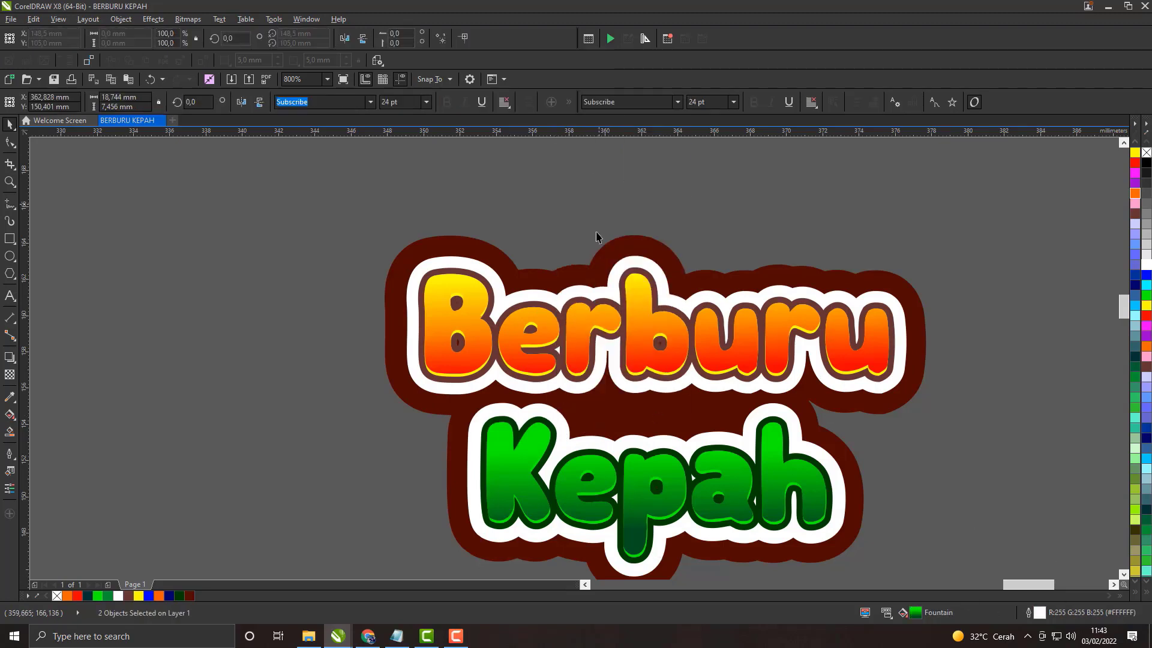
Step: Reduce the width of the white outline around the Kepah text
{"action": "left_click", "coordinate": [557, 419]}
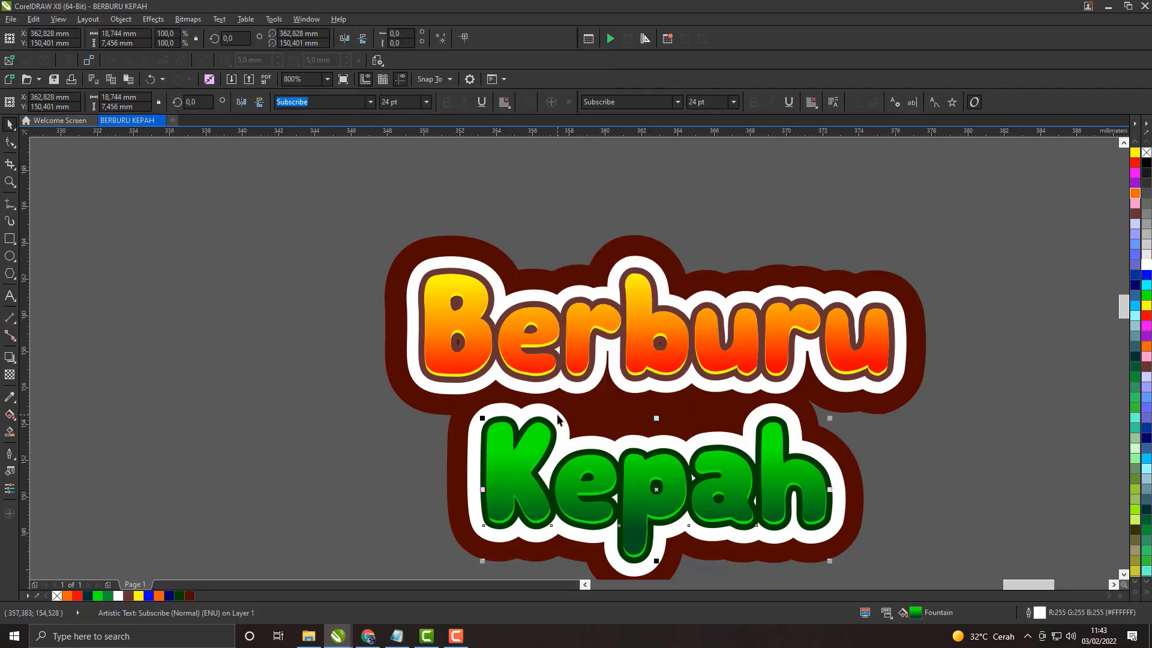
{"action": "double_click", "coordinate": [1037, 615]}
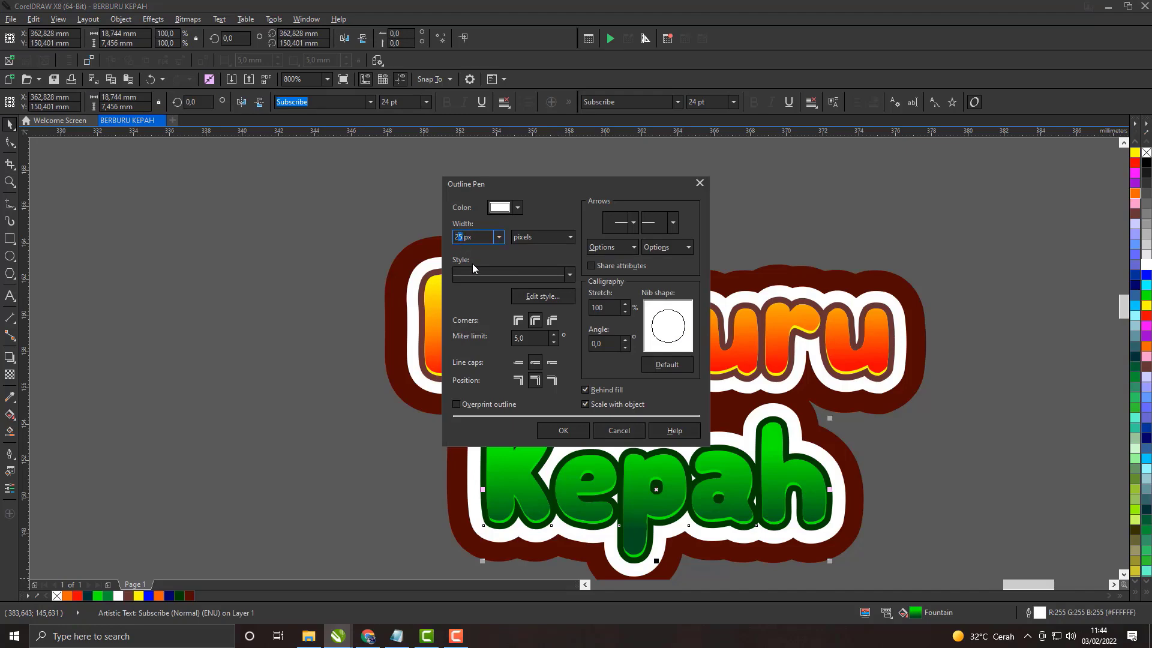
{"action": "key", "text": "Return"}
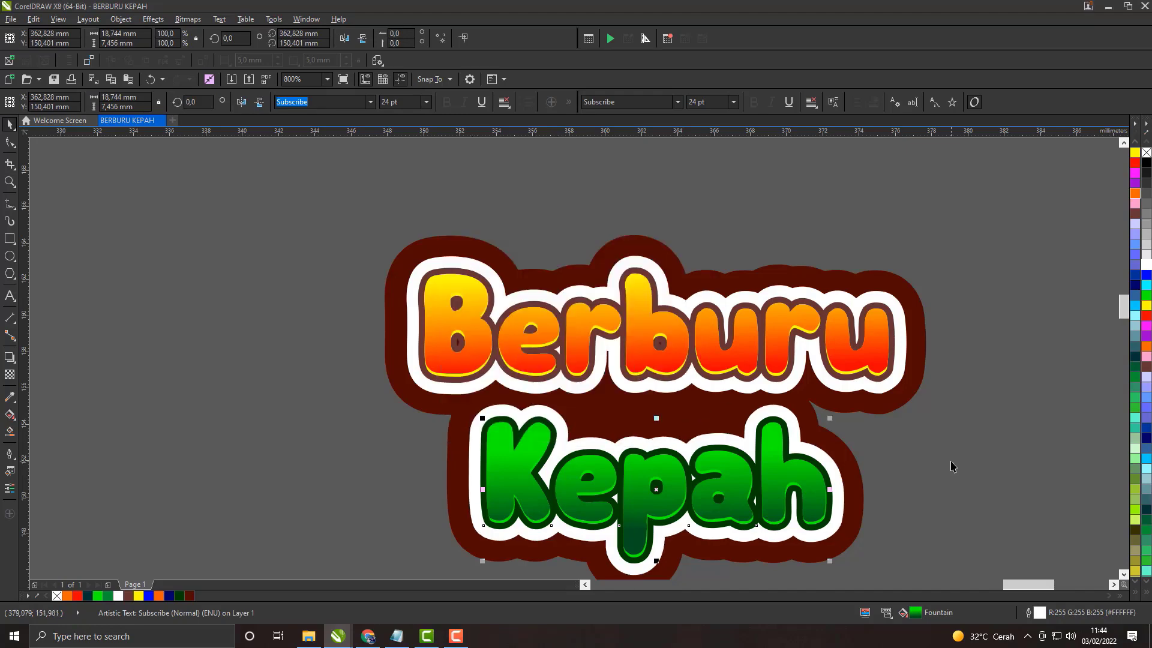
{"action": "left_click", "coordinate": [951, 466]}
Step: Set the outline width of the maroon backing group behind the title to 40 px
{"action": "scroll", "coordinate": [723, 294], "scroll_direction": "down", "scroll_amount": 1}
{"action": "scroll", "coordinate": [707, 363], "scroll_direction": "up", "scroll_amount": 1}
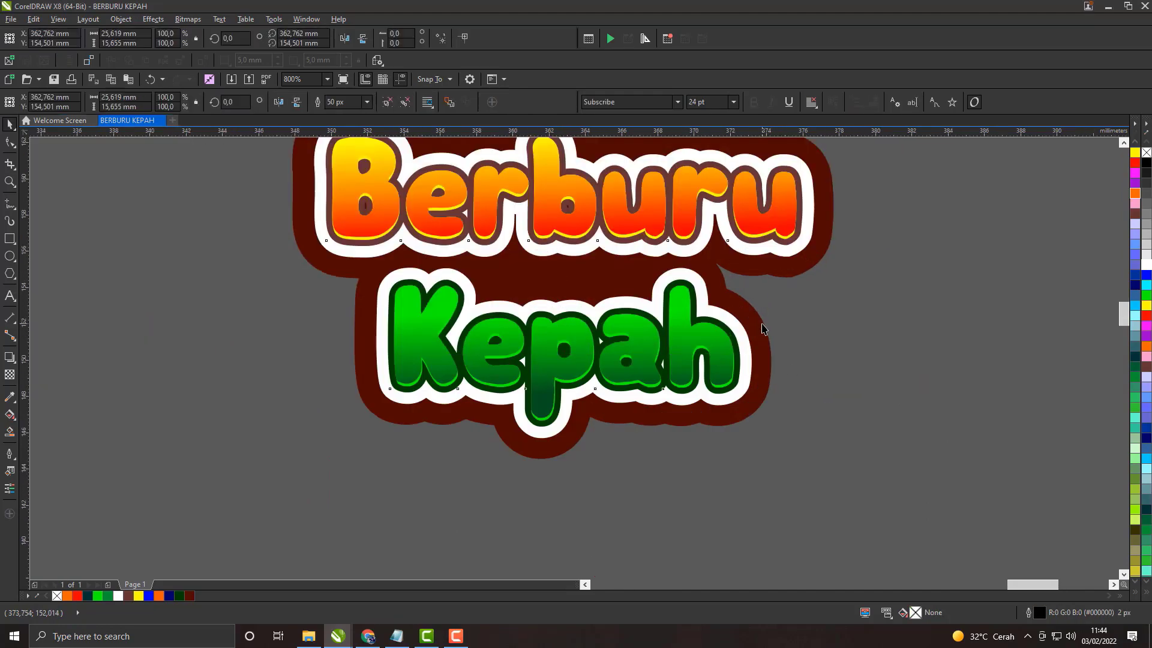
{"action": "left_click", "coordinate": [763, 327]}
{"action": "double_click", "coordinate": [1038, 616]}
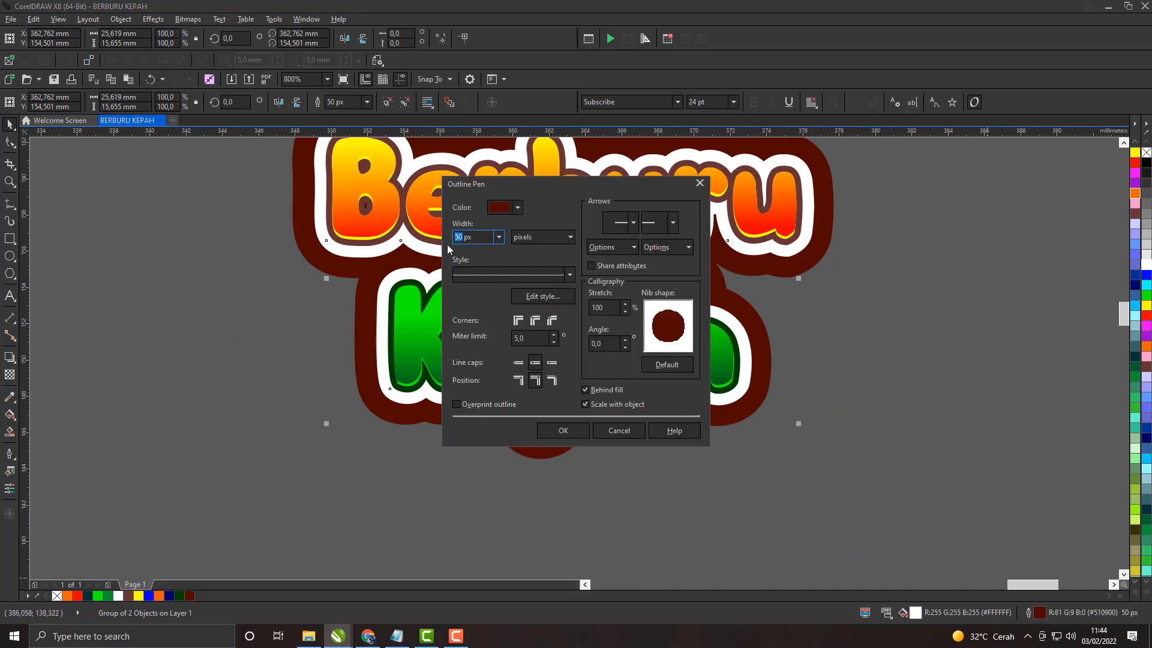
{"action": "type", "text": "4"}
{"action": "key", "text": "Return"}
{"action": "left_click", "coordinate": [826, 347]}
{"action": "scroll", "coordinate": [586, 363], "scroll_direction": "down", "scroll_amount": 1}
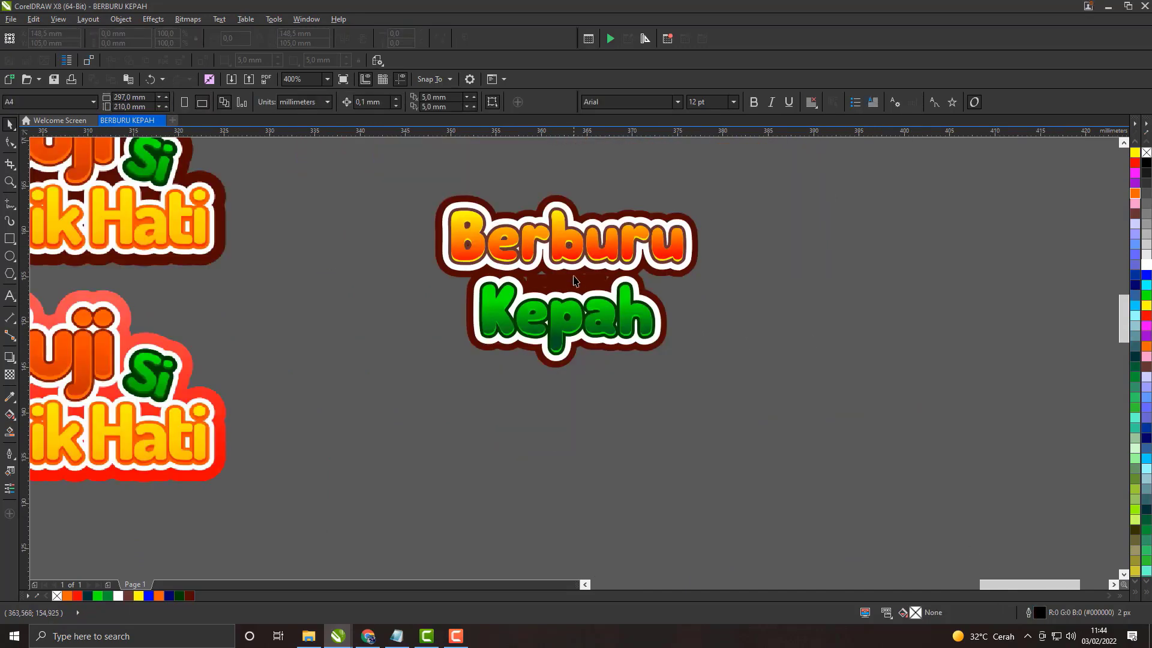
Step: Delete the maroon gap-covering rectangle between Berburu and Kepah
{"action": "scroll", "coordinate": [586, 363], "scroll_direction": "up", "scroll_amount": 1}
{"action": "scroll", "coordinate": [586, 363], "scroll_direction": "down", "scroll_amount": 2}
{"action": "scroll", "coordinate": [586, 363], "scroll_direction": "up", "scroll_amount": 3}
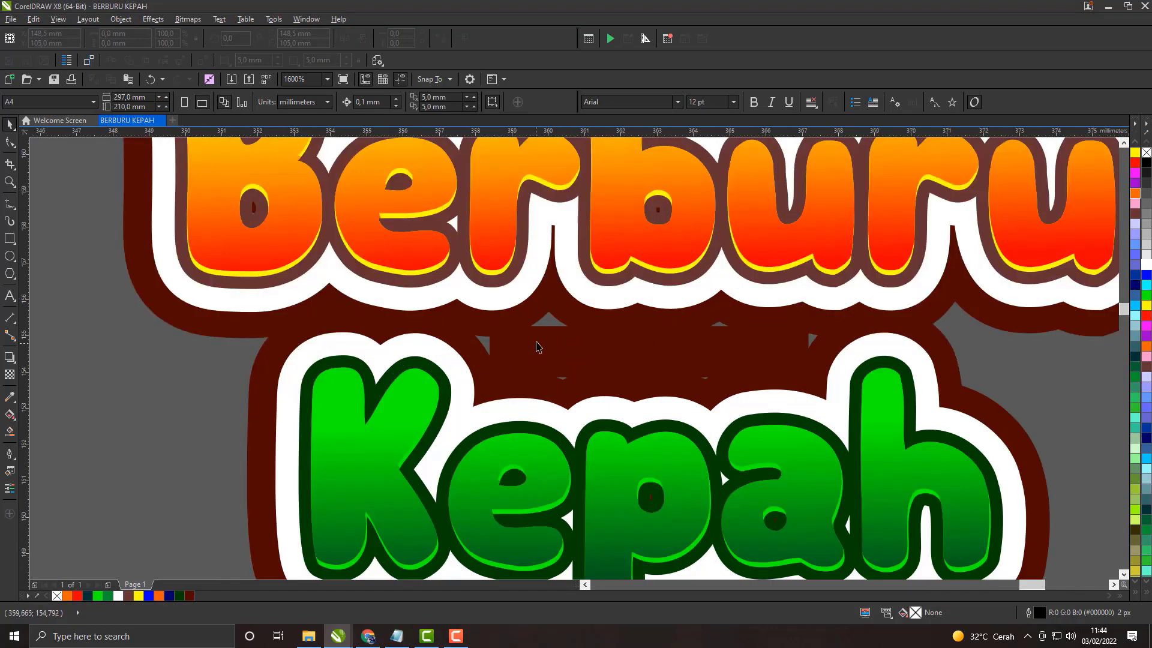
{"action": "left_click", "coordinate": [647, 324]}
{"action": "left_click_drag", "start_coordinate": [649, 323], "coordinate": [649, 317]}
{"action": "scroll", "coordinate": [649, 317], "scroll_direction": "up", "scroll_amount": 1}
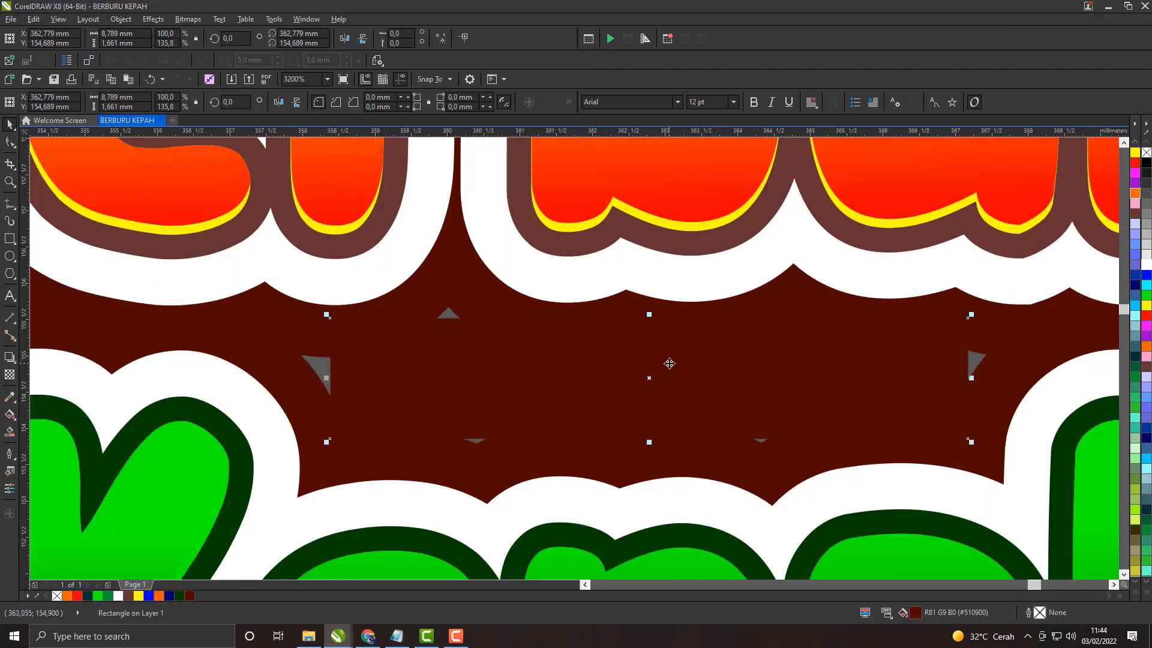
{"action": "key", "text": "Delete"}
Step: Draw a closed freehand shape about 10 by 2.3 mm around the gap between the words, filled dark maroon (#510900) without outline
{"action": "left_click", "coordinate": [12, 207]}
{"action": "left_click_drag", "start_coordinate": [284, 341], "coordinate": [364, 330]}
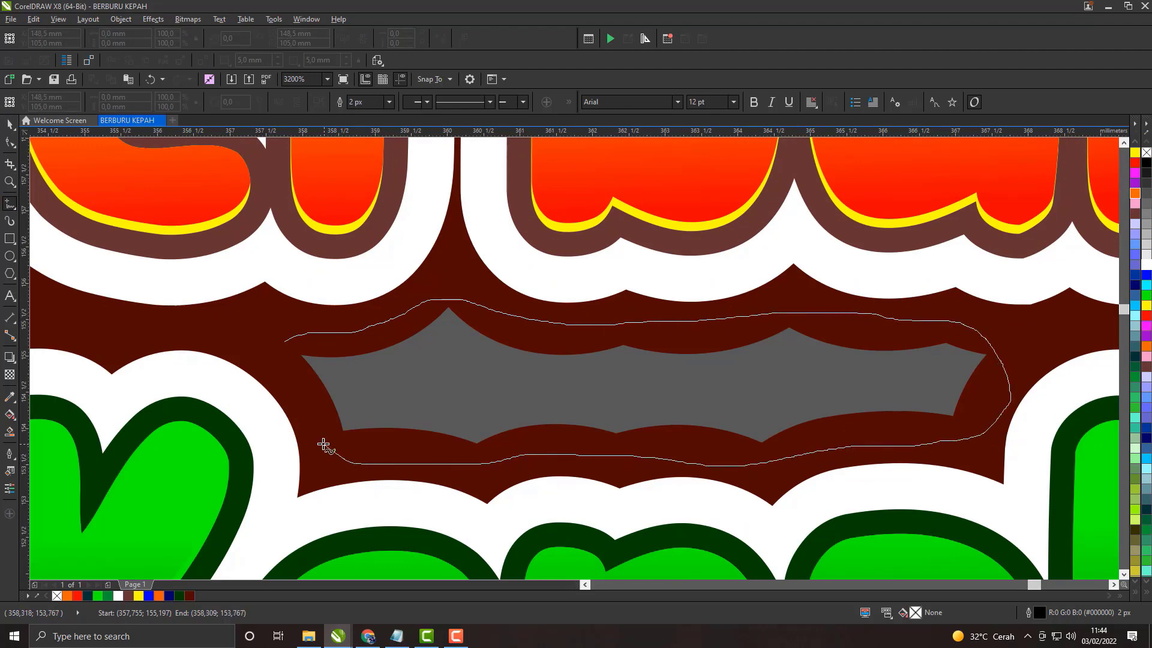
{"action": "left_click_drag", "start_coordinate": [286, 343], "coordinate": [287, 344]}
{"action": "scroll", "coordinate": [378, 396], "scroll_direction": "down", "scroll_amount": 1}
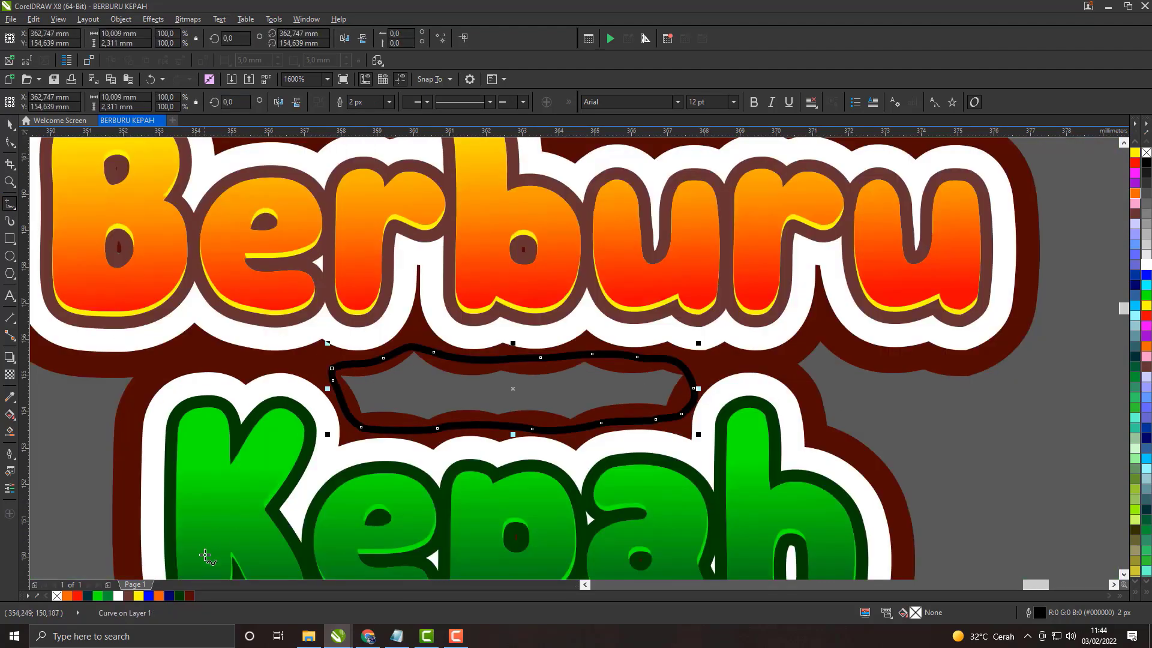
{"action": "left_click", "coordinate": [189, 596]}
{"action": "right_click", "coordinate": [57, 596]}
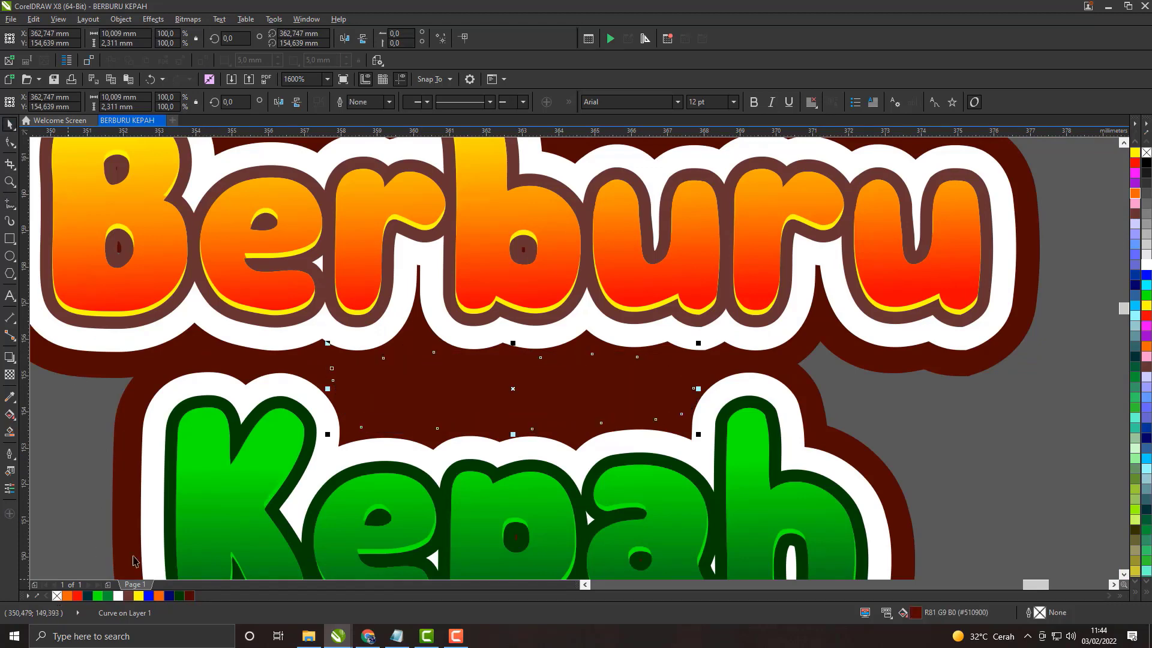
{"action": "scroll", "coordinate": [516, 325], "scroll_direction": "down", "scroll_amount": 1}
{"action": "left_click", "coordinate": [767, 372]}
Step: Try to group the freehand gap-covering shape with the white-outlined Berburu text
{"action": "scroll", "coordinate": [539, 337], "scroll_direction": "down", "scroll_amount": 2}
{"action": "scroll", "coordinate": [537, 339], "scroll_direction": "up", "scroll_amount": 1}
{"action": "left_click_drag", "start_coordinate": [543, 328], "coordinate": [557, 306]}
{"action": "scroll", "coordinate": [533, 319], "scroll_direction": "up", "scroll_amount": 1}
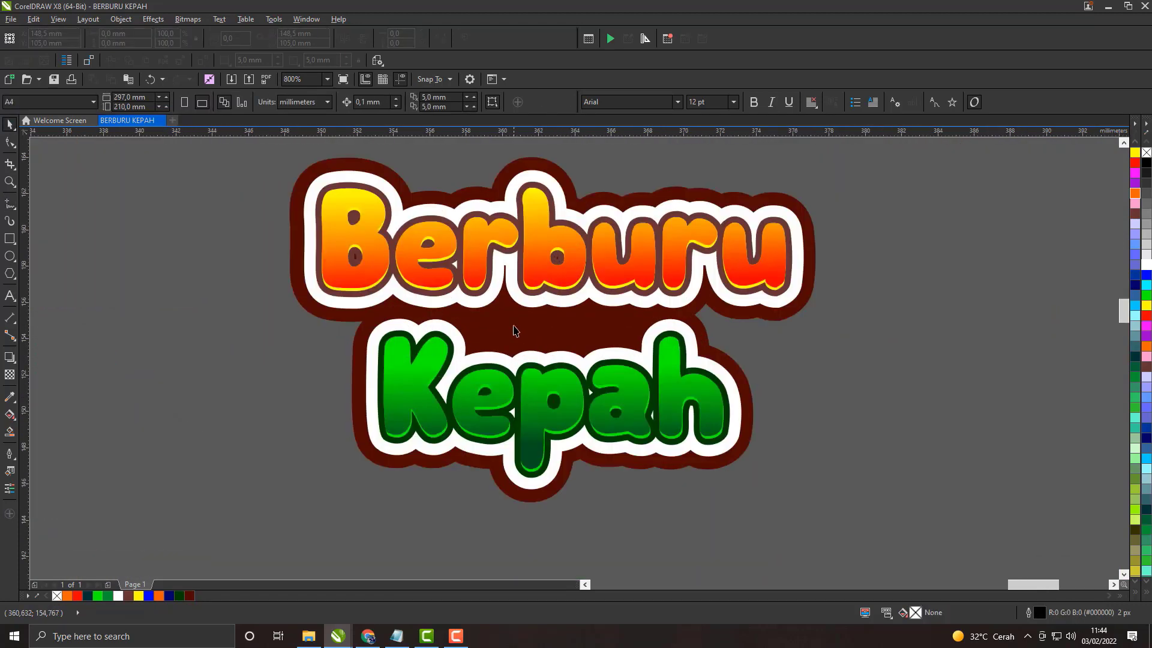
{"action": "left_click", "coordinate": [512, 325]}
{"action": "left_click", "coordinate": [307, 299], "text": "shift"}
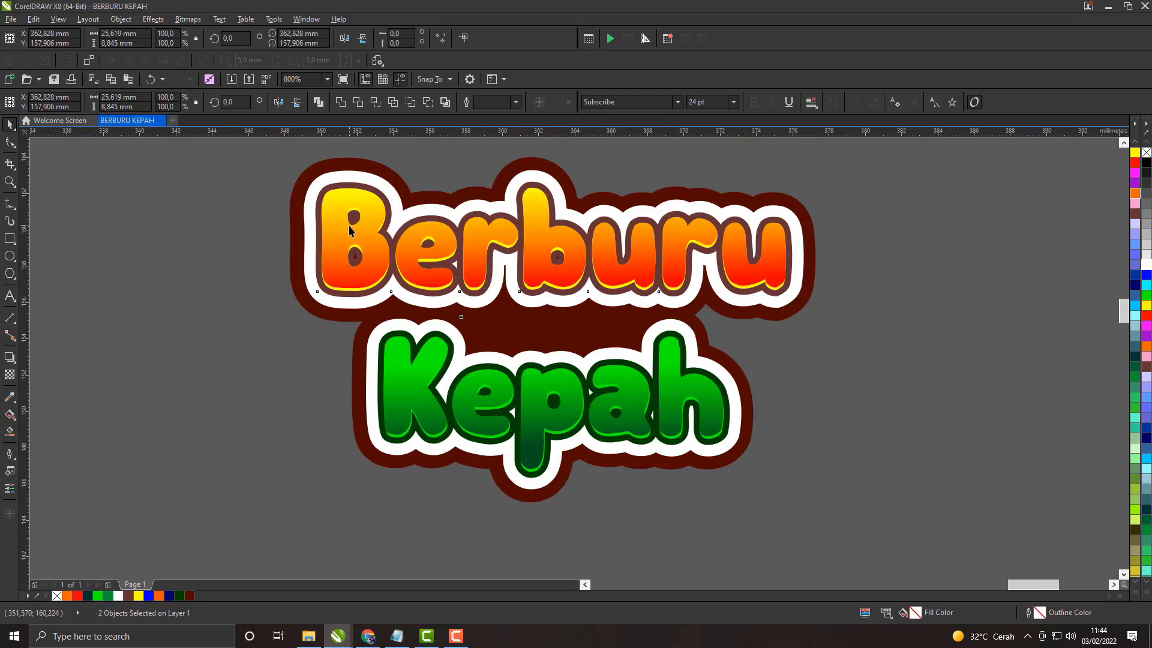
{"action": "key", "text": "ctrl+g"}
{"action": "key", "text": "ctrl+z"}
{"action": "left_click", "coordinate": [788, 353]}
{"action": "left_click", "coordinate": [537, 329]}
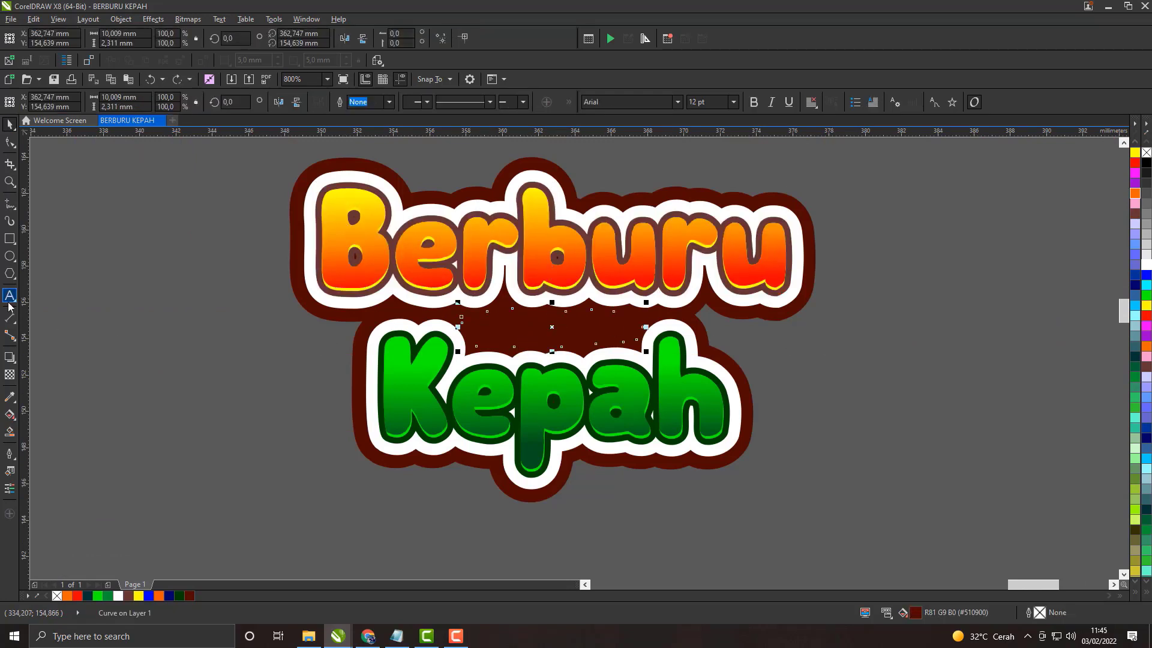
Step: Draw a thin bar about 11.5 by 0.33 mm, filled orange (#FF6600) and without outline
{"action": "left_click", "coordinate": [15, 238]}
{"action": "left_click_drag", "start_coordinate": [136, 268], "coordinate": [346, 274]}
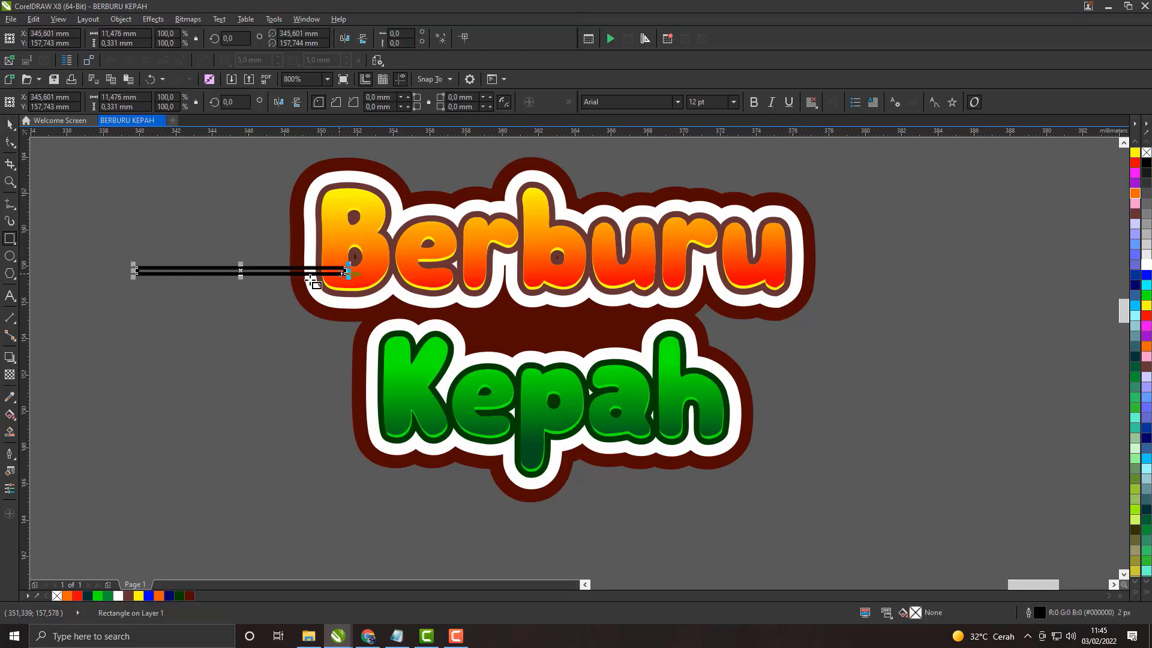
{"action": "left_click", "coordinate": [1146, 348]}
{"action": "right_click", "coordinate": [57, 595]}
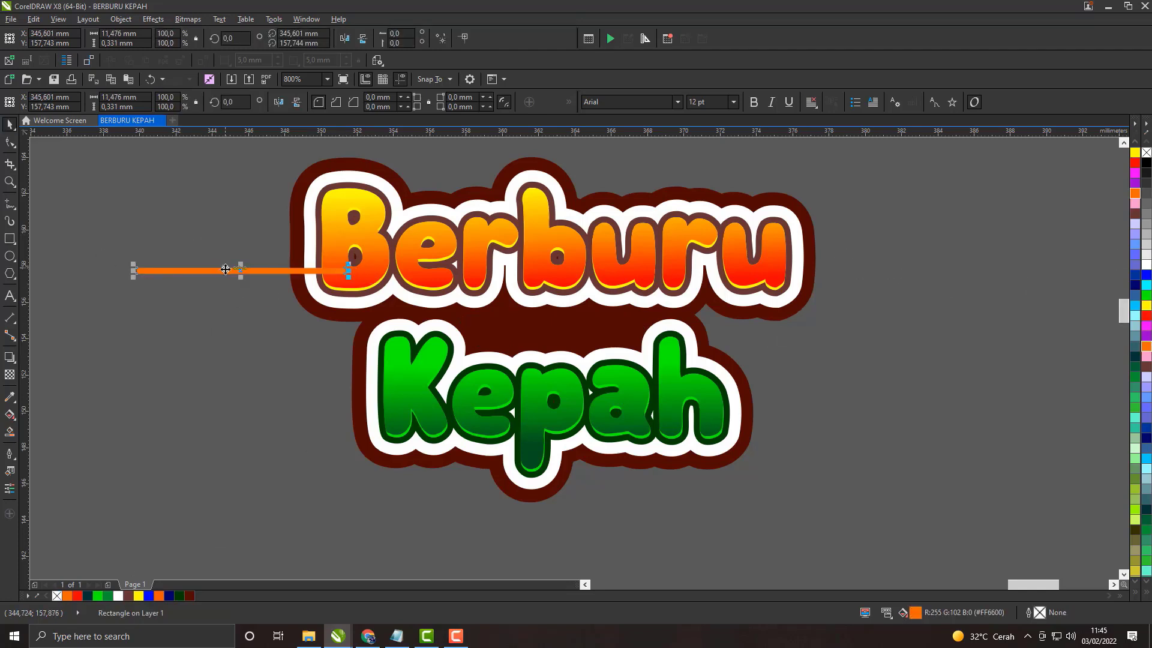
Step: Place the orange bar centred in the maroon gap between Berburu and Kepah and scale it to about 9 mm long
{"action": "left_click_drag", "start_coordinate": [225, 269], "coordinate": [542, 320]}
{"action": "scroll", "coordinate": [542, 320], "scroll_direction": "up", "scroll_amount": 1}
{"action": "left_click_drag", "start_coordinate": [782, 321], "coordinate": [738, 320]}
{"action": "scroll", "coordinate": [575, 327], "scroll_direction": "down", "scroll_amount": 2}
{"action": "scroll", "coordinate": [585, 326], "scroll_direction": "up", "scroll_amount": 2}
{"action": "mouse_move", "coordinate": [584, 328]}
{"action": "left_mouse_down"}
{"action": "mouse_move", "coordinate": [562, 318]}
{"action": "mouse_move", "coordinate": [572, 340]}
{"action": "left_mouse_up"}
{"action": "key", "text": "Escape"}
{"action": "scroll", "coordinate": [572, 335], "scroll_direction": "down", "scroll_amount": 2}
{"action": "scroll", "coordinate": [555, 343], "scroll_direction": "up", "scroll_amount": 1}
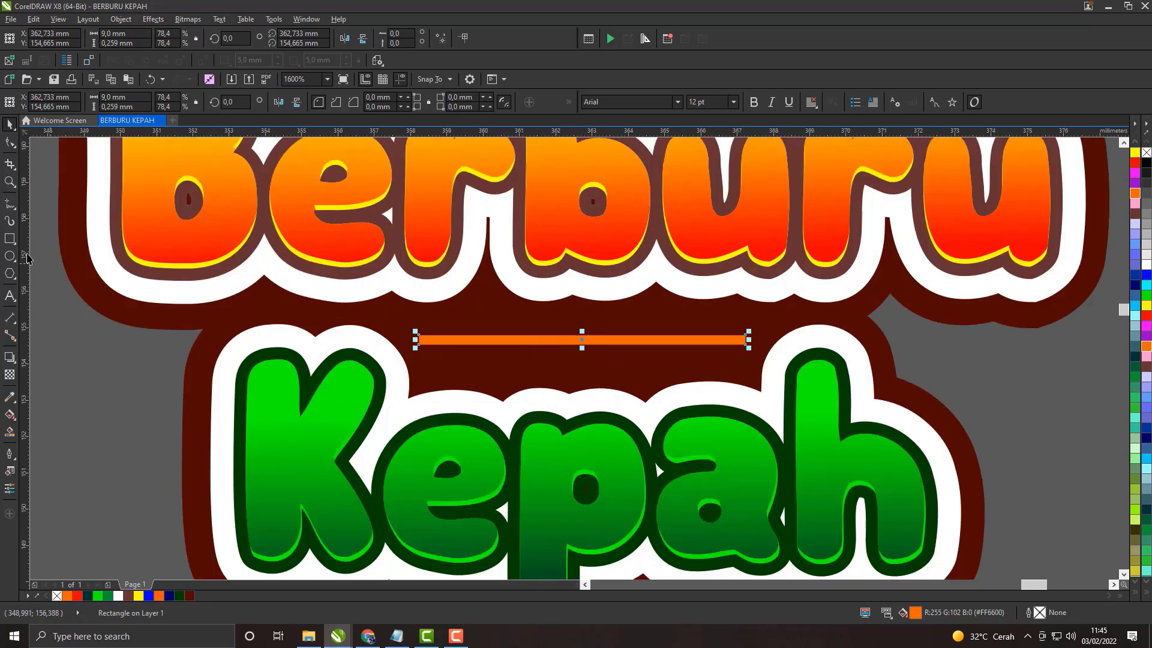
Step: Round the orange bar's corners to a radius of about 0.126 mm with the Shape tool
{"action": "left_click", "coordinate": [15, 147]}
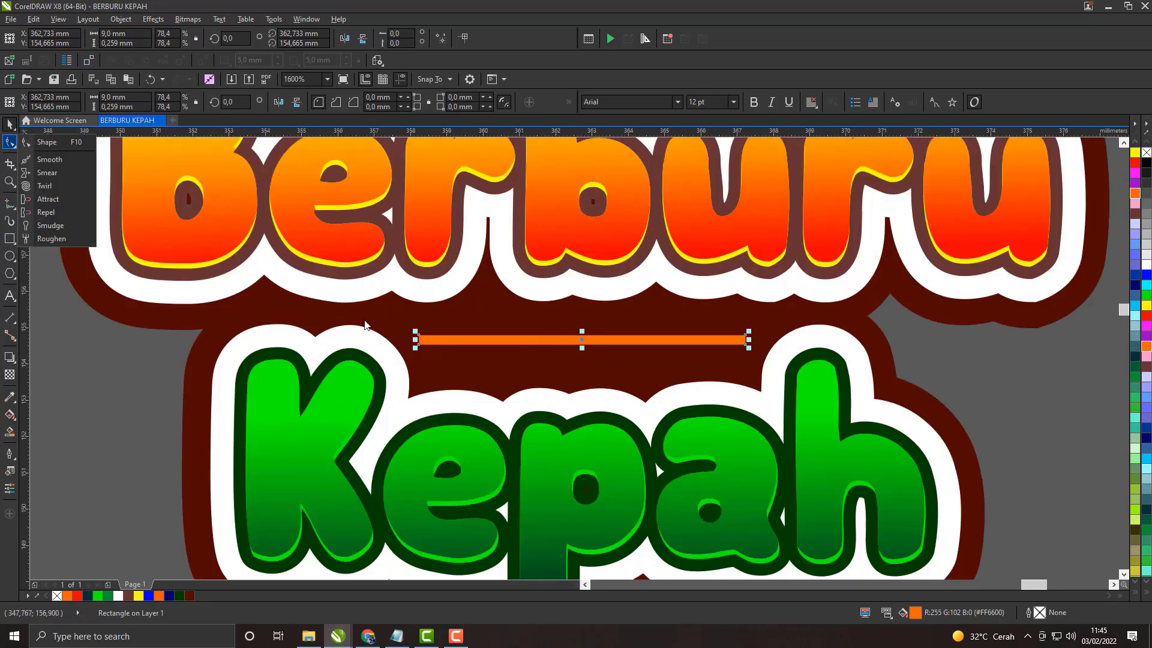
{"action": "left_click", "coordinate": [41, 144]}
{"action": "scroll", "coordinate": [414, 359], "scroll_direction": "up", "scroll_amount": 1}
{"action": "left_click_drag", "start_coordinate": [424, 331], "coordinate": [433, 331]}
{"action": "left_click", "coordinate": [9, 125]}
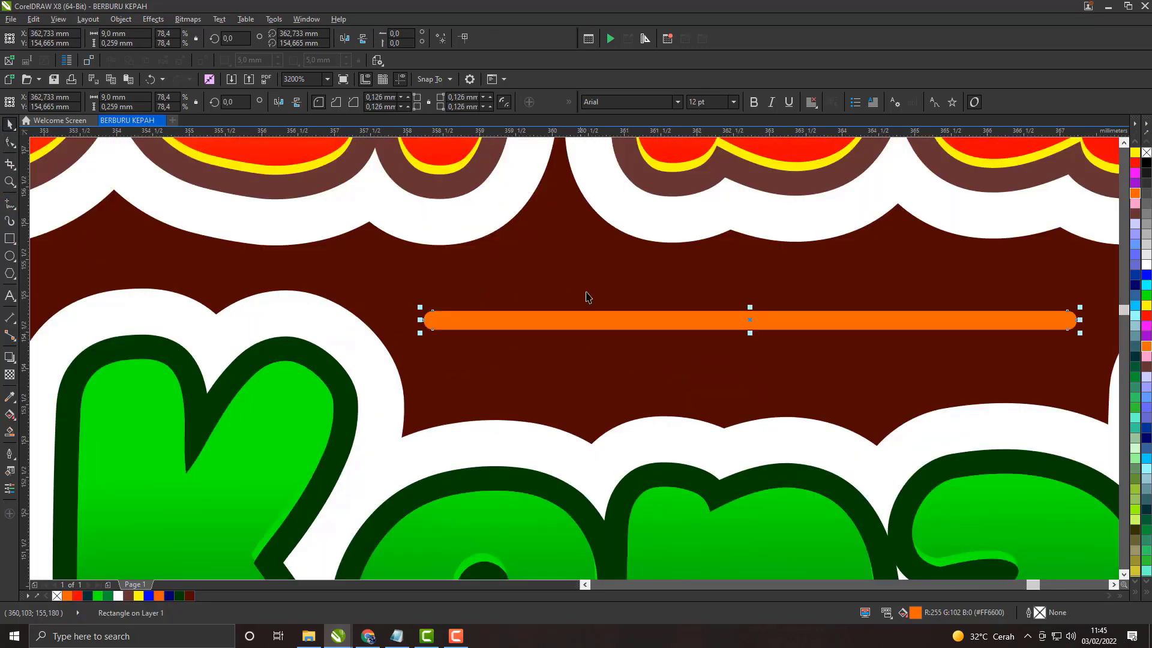
{"action": "scroll", "coordinate": [588, 288], "scroll_direction": "down", "scroll_amount": 2}
{"action": "key", "text": "Escape"}
Step: Examine the orange divider bar and the layered Berburu Kepah title up close and at full size
{"action": "scroll", "coordinate": [629, 283], "scroll_direction": "down", "scroll_amount": 1}
{"action": "left_click_drag", "start_coordinate": [633, 292], "coordinate": [538, 324]}
{"action": "scroll", "coordinate": [632, 390], "scroll_direction": "up", "scroll_amount": 1}
{"action": "left_click", "coordinate": [630, 385]}
{"action": "scroll", "coordinate": [630, 385], "scroll_direction": "up", "scroll_amount": 1}
{"action": "scroll", "coordinate": [614, 388], "scroll_direction": "down", "scroll_amount": 1}
{"action": "key", "text": "Escape"}
{"action": "scroll", "coordinate": [637, 366], "scroll_direction": "down", "scroll_amount": 1}
{"action": "scroll", "coordinate": [650, 384], "scroll_direction": "up", "scroll_amount": 1}
{"action": "scroll", "coordinate": [613, 415], "scroll_direction": "up", "scroll_amount": 1}
{"action": "scroll", "coordinate": [606, 415], "scroll_direction": "down", "scroll_amount": 1}
{"action": "left_click", "coordinate": [598, 413]}
{"action": "scroll", "coordinate": [597, 413], "scroll_direction": "up", "scroll_amount": 1}
{"action": "scroll", "coordinate": [596, 411], "scroll_direction": "up", "scroll_amount": 1}
{"action": "scroll", "coordinate": [599, 428], "scroll_direction": "up", "scroll_amount": 1}
{"action": "scroll", "coordinate": [593, 416], "scroll_direction": "down", "scroll_amount": 3}
{"action": "left_click", "coordinate": [841, 427]}
{"action": "scroll", "coordinate": [625, 414], "scroll_direction": "down", "scroll_amount": 1}
{"action": "scroll", "coordinate": [524, 296], "scroll_direction": "up", "scroll_amount": 1}
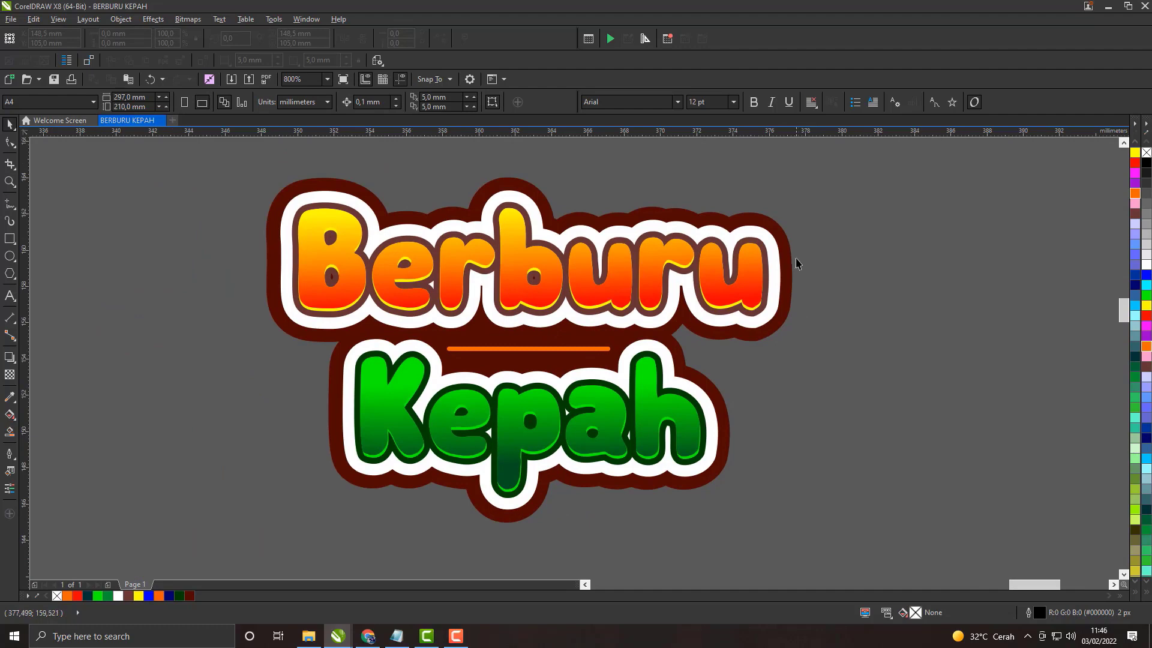
{"action": "left_click", "coordinate": [488, 521]}
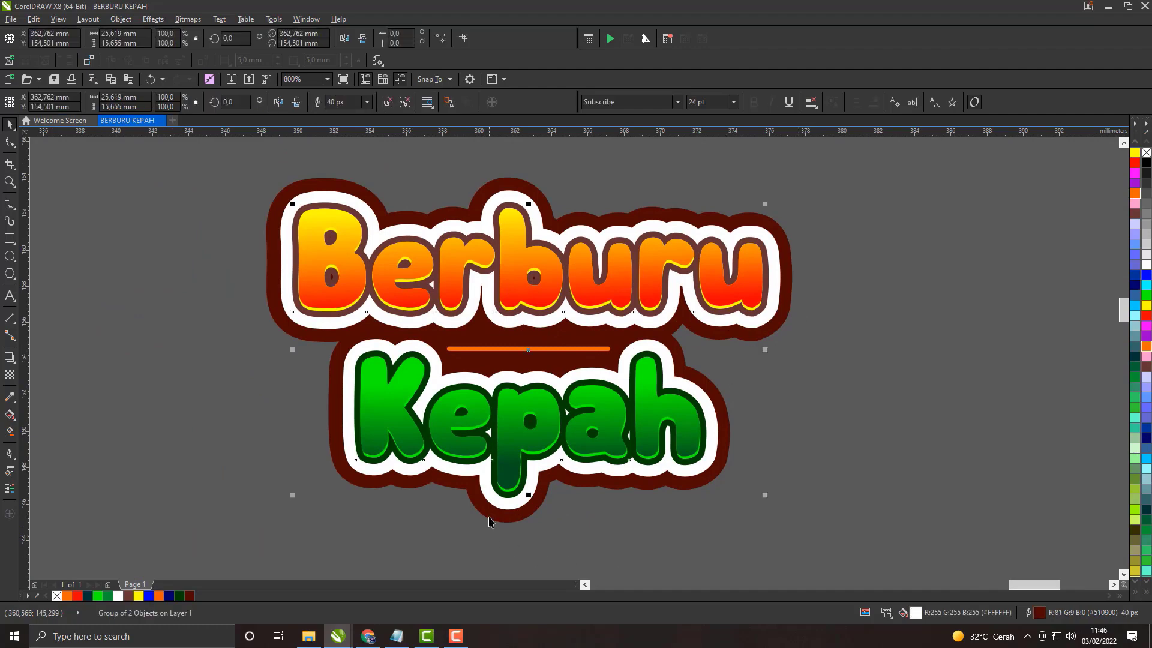
{"action": "left_click_drag", "start_coordinate": [488, 516], "coordinate": [934, 475]}
{"action": "key", "text": "Delete"}
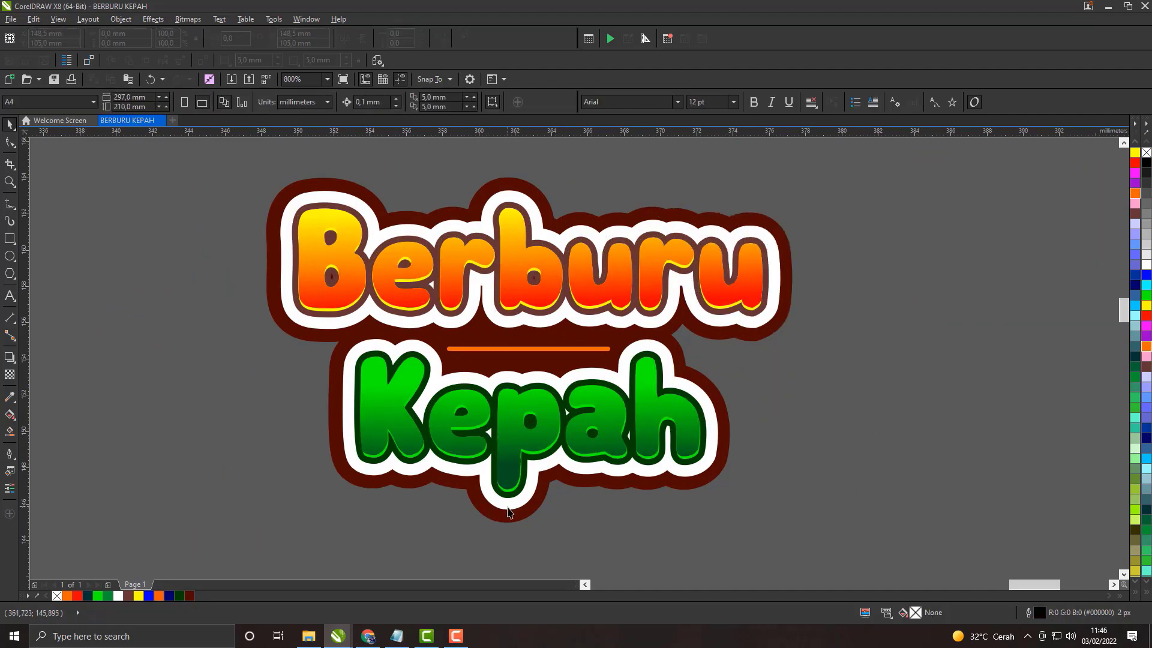
Step: Duplicate the maroon backing group and place the copy beside the title, to its right
{"action": "left_click", "coordinate": [515, 520]}
{"action": "scroll", "coordinate": [535, 372], "scroll_direction": "down", "scroll_amount": 1}
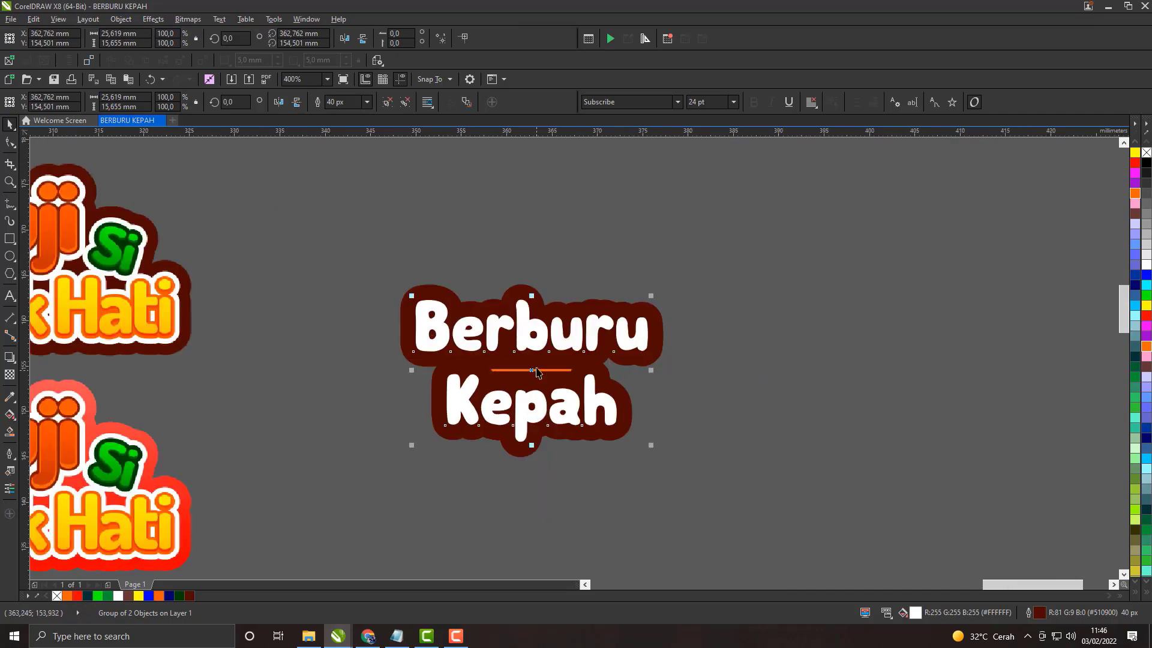
{"action": "left_click_drag", "start_coordinate": [843, 366], "coordinate": [739, 305]}
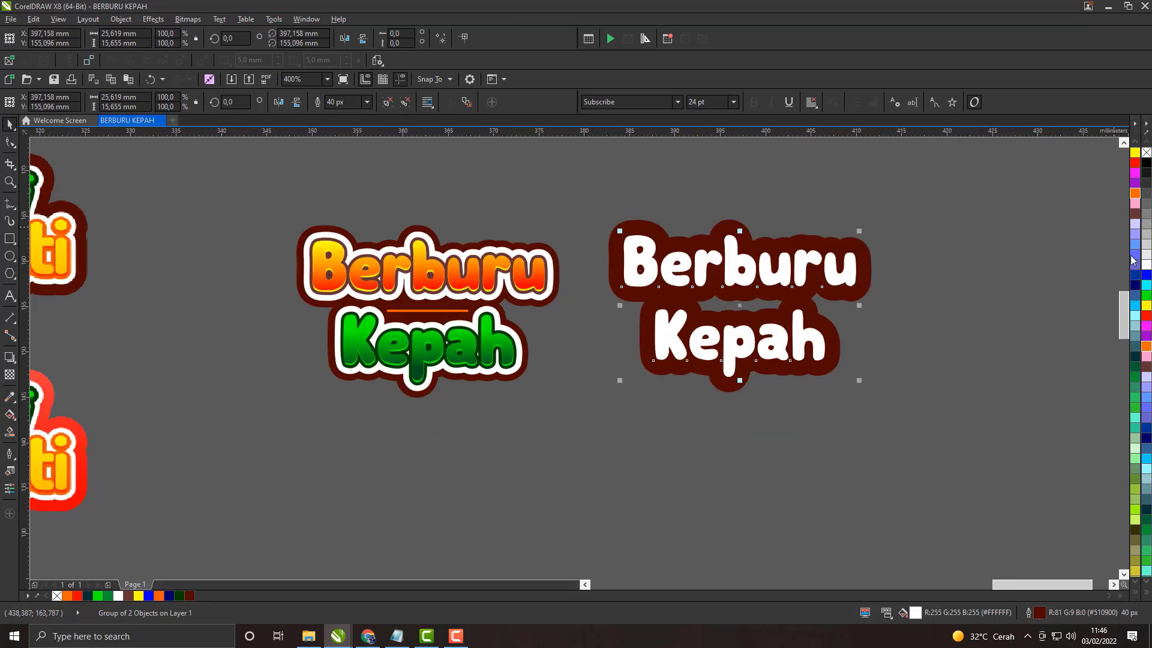
Step: Fill the duplicated backing with Light Orange (#FF9933) and apply the same colour to its outline
{"action": "left_click", "coordinate": [1135, 594]}
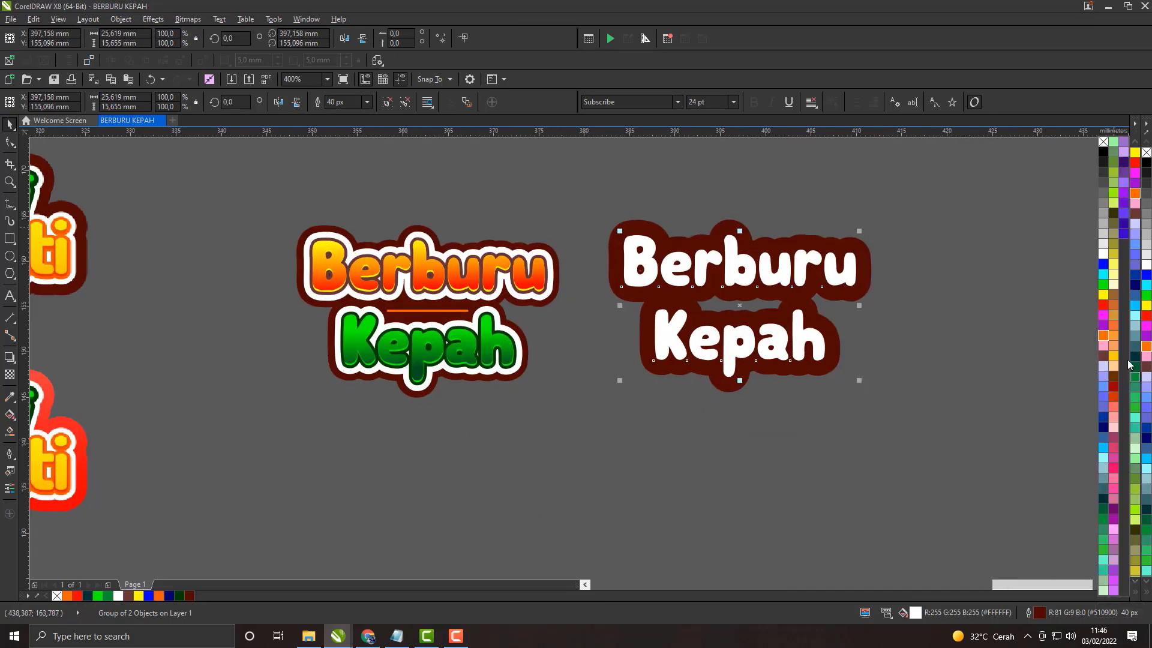
{"action": "left_click", "coordinate": [1114, 335]}
{"action": "left_click", "coordinate": [951, 328]}
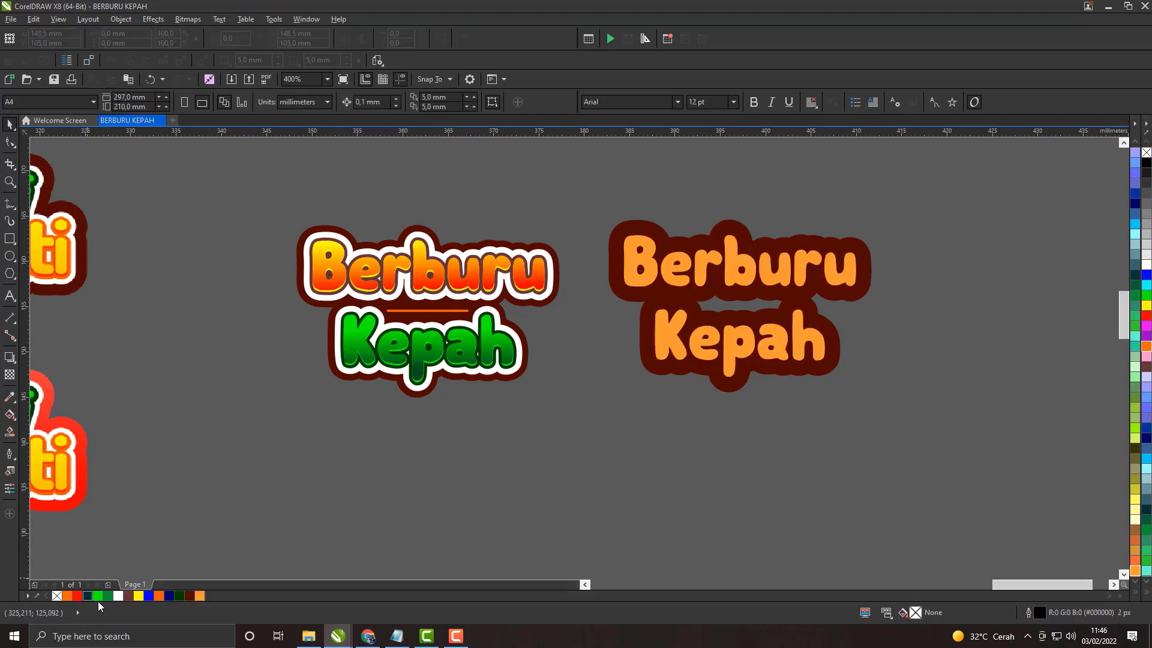
{"action": "left_click", "coordinate": [199, 595]}
{"action": "left_click", "coordinate": [667, 230]}
{"action": "left_click", "coordinate": [667, 239]}
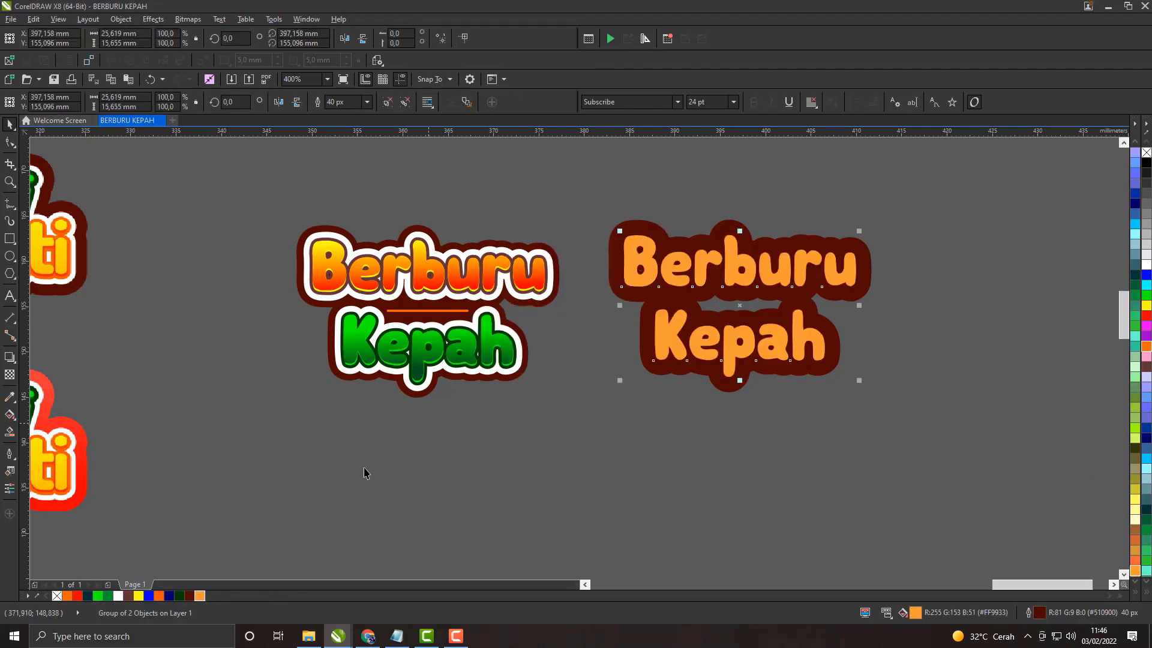
{"action": "right_click", "coordinate": [199, 595]}
{"action": "scroll", "coordinate": [687, 330], "scroll_direction": "up", "scroll_amount": 2}
Step: Lower the light orange copy in the stacking order and move it over the title
{"action": "right_click", "coordinate": [686, 326]}
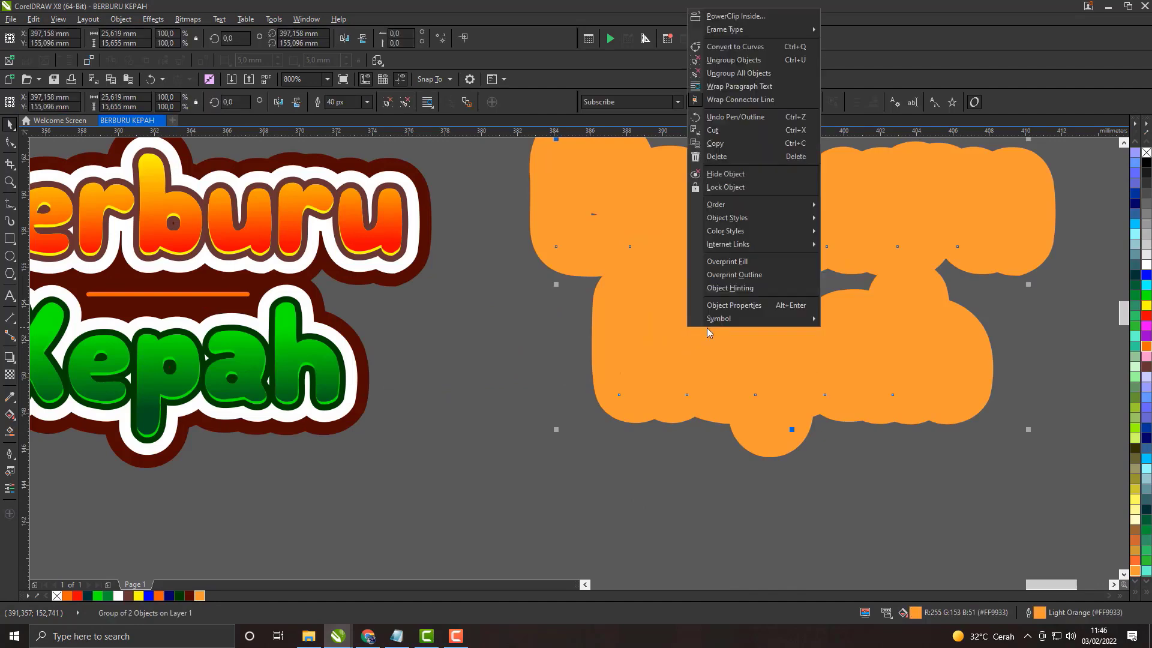
{"action": "mouse_move", "coordinate": [715, 204]}
{"action": "left_click", "coordinate": [846, 310]}
{"action": "scroll", "coordinate": [626, 380], "scroll_direction": "down", "scroll_amount": 2}
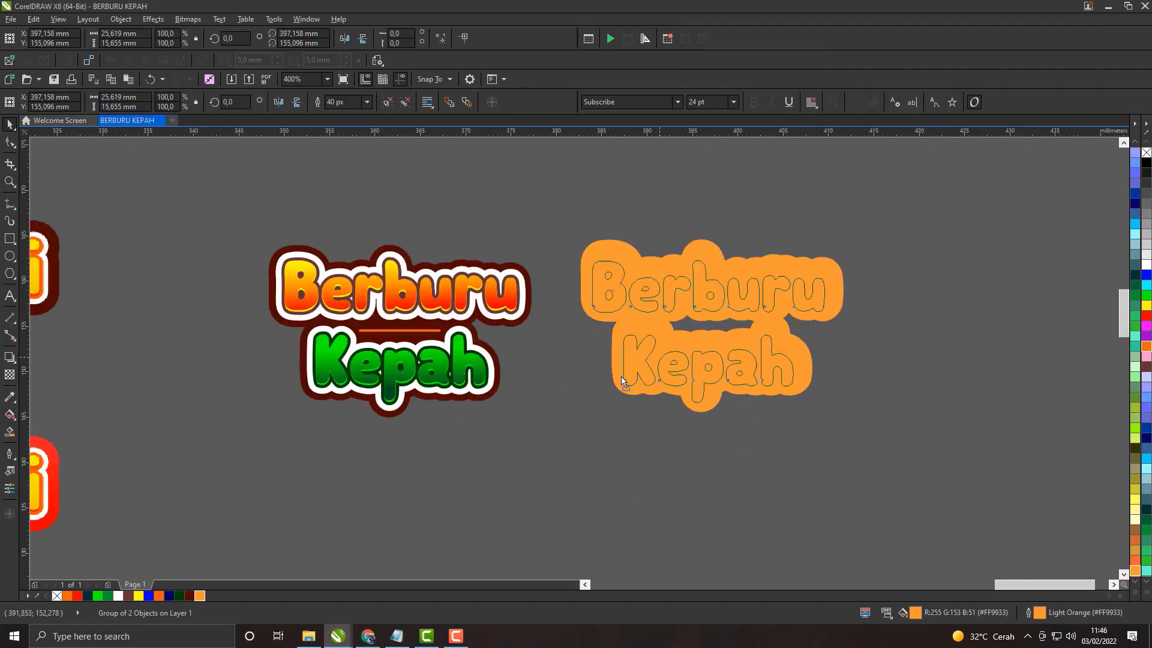
{"action": "left_click_drag", "start_coordinate": [624, 380], "coordinate": [352, 368]}
{"action": "scroll", "coordinate": [352, 407], "scroll_direction": "up", "scroll_amount": 1}
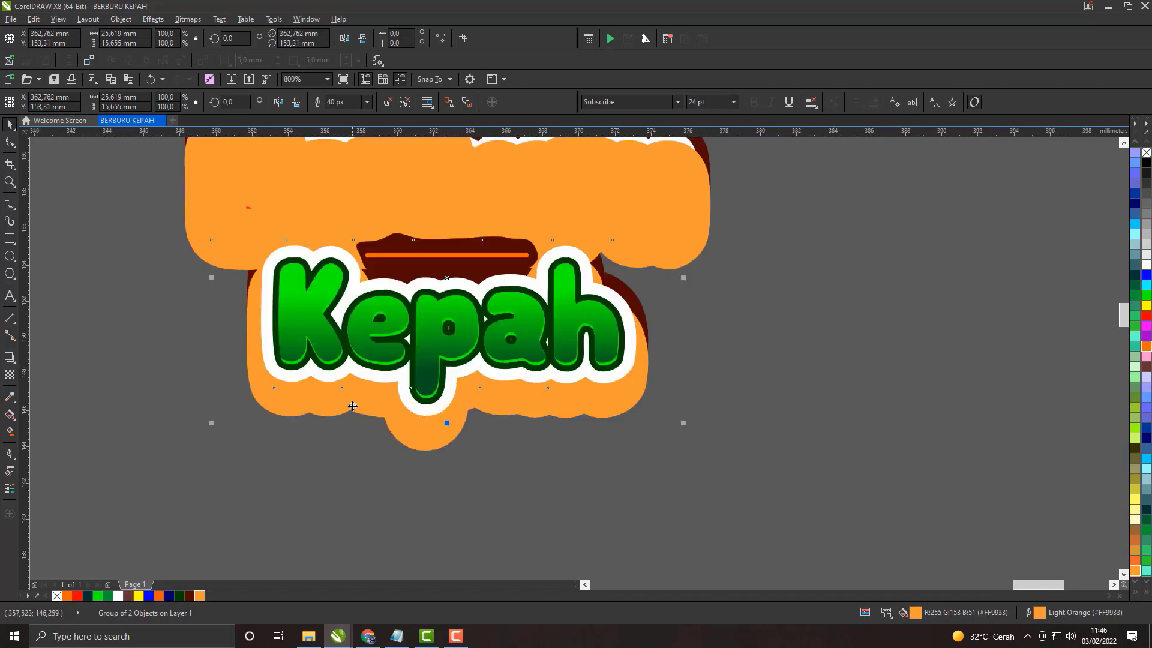
Step: Order the light orange copy behind the title's maroon backing
{"action": "right_click", "coordinate": [352, 406]}
{"action": "mouse_move", "coordinate": [387, 284]}
{"action": "left_click", "coordinate": [524, 383]}
Step: Move the light orange copy clear of the title to its right and group the title's objects
{"action": "left_click_drag", "start_coordinate": [646, 370], "coordinate": [892, 374]}
{"action": "scroll", "coordinate": [723, 321], "scroll_direction": "down", "scroll_amount": 2}
{"action": "scroll", "coordinate": [718, 308], "scroll_direction": "up", "scroll_amount": 1}
{"action": "left_click_drag", "start_coordinate": [679, 264], "coordinate": [862, 291]}
{"action": "left_click", "coordinate": [815, 304]}
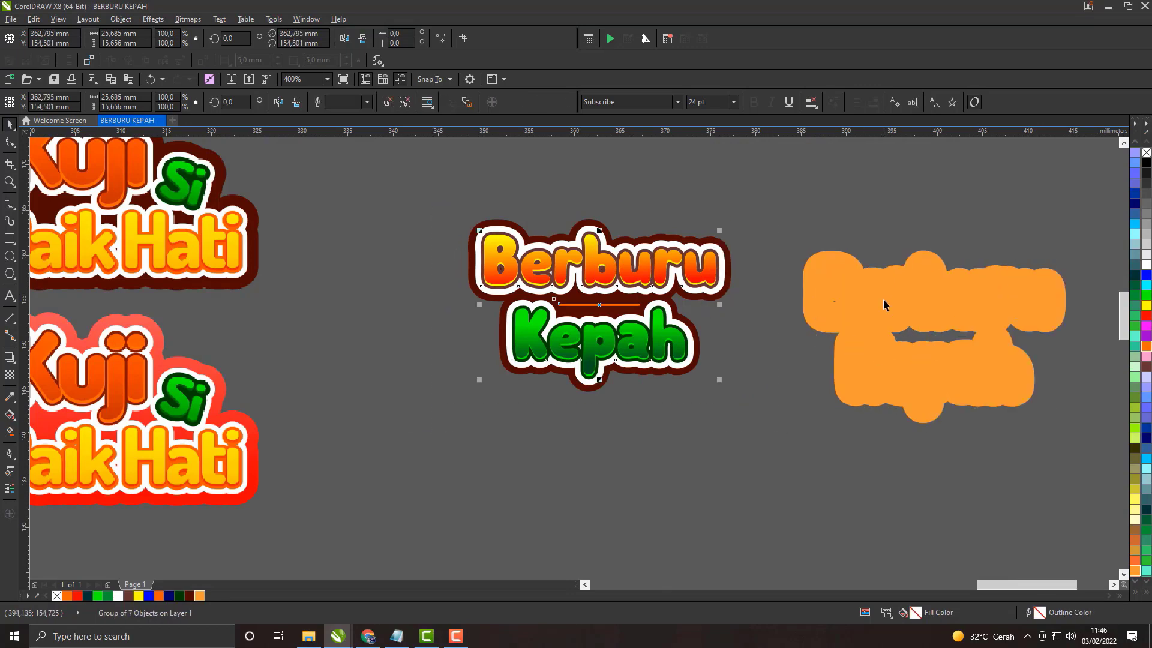
Step: Set the light orange copy's outline width to 25 px
{"action": "double_click", "coordinate": [1040, 613]}
{"action": "left_click", "coordinate": [500, 243]}
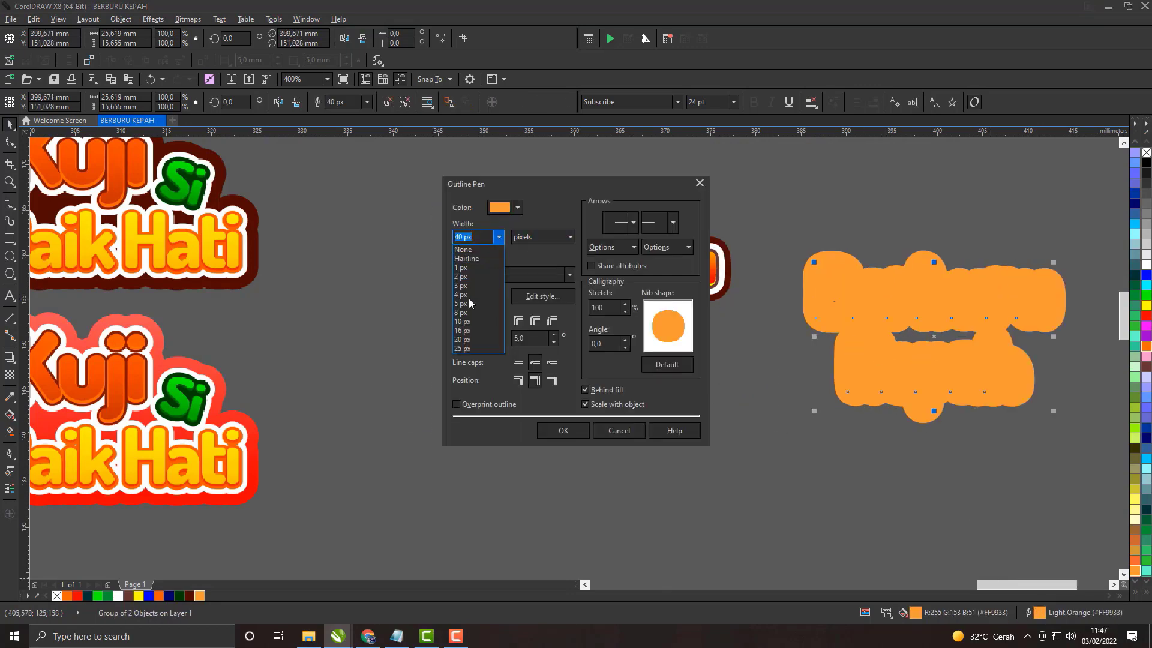
{"action": "left_click", "coordinate": [461, 348]}
{"action": "left_click", "coordinate": [562, 430]}
Step: Set the light orange copy's outline width to 50 px
{"action": "double_click", "coordinate": [1039, 613]}
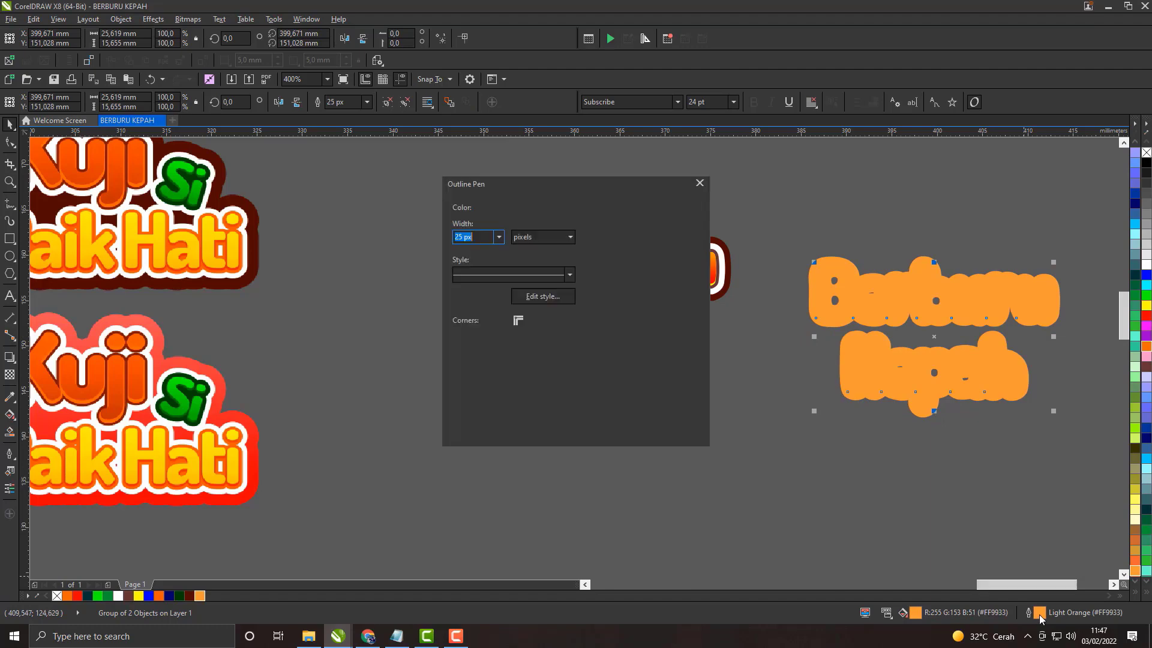
{"action": "left_click", "coordinate": [498, 237]}
{"action": "left_click_drag", "start_coordinate": [463, 238], "coordinate": [447, 238]}
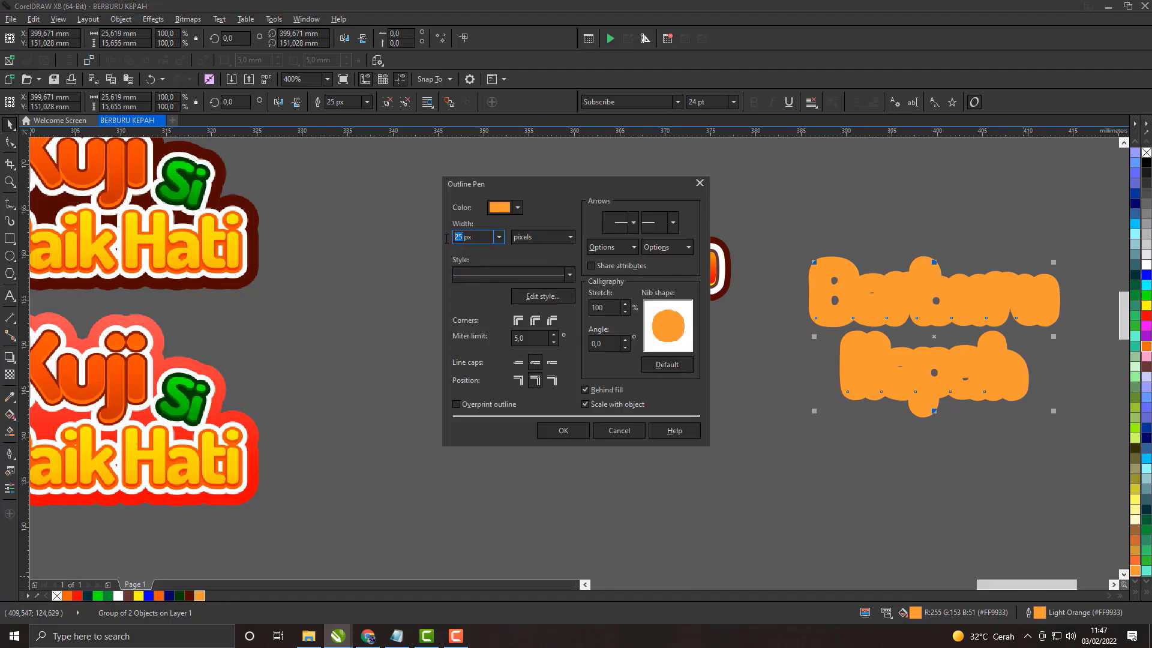
{"action": "key", "text": "Return"}
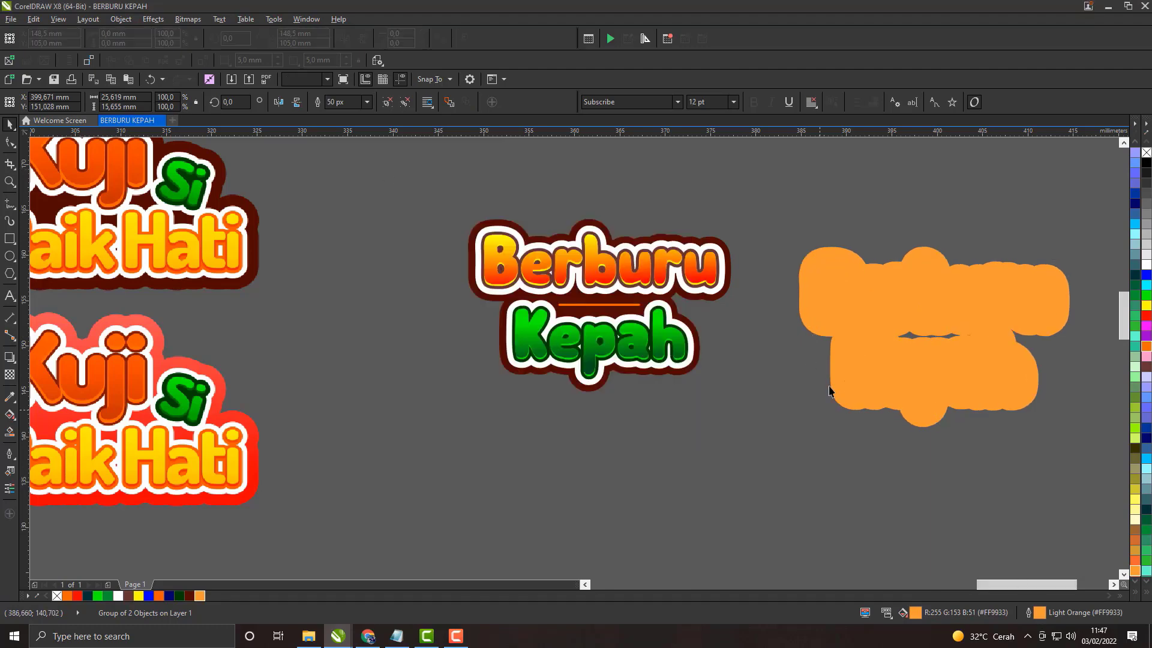
Step: Order the light orange copy behind the title group so it forms an outer border around the maroon backing
{"action": "right_click", "coordinate": [940, 322]}
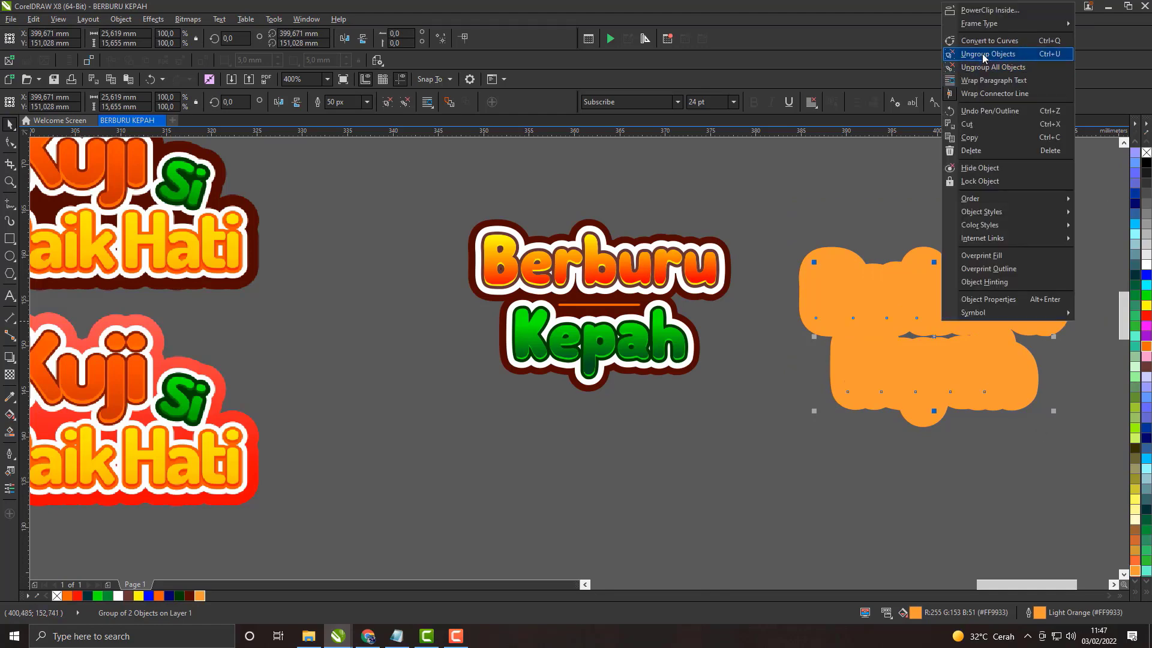
{"action": "right_click", "coordinate": [861, 306]}
{"action": "mouse_move", "coordinate": [917, 501]}
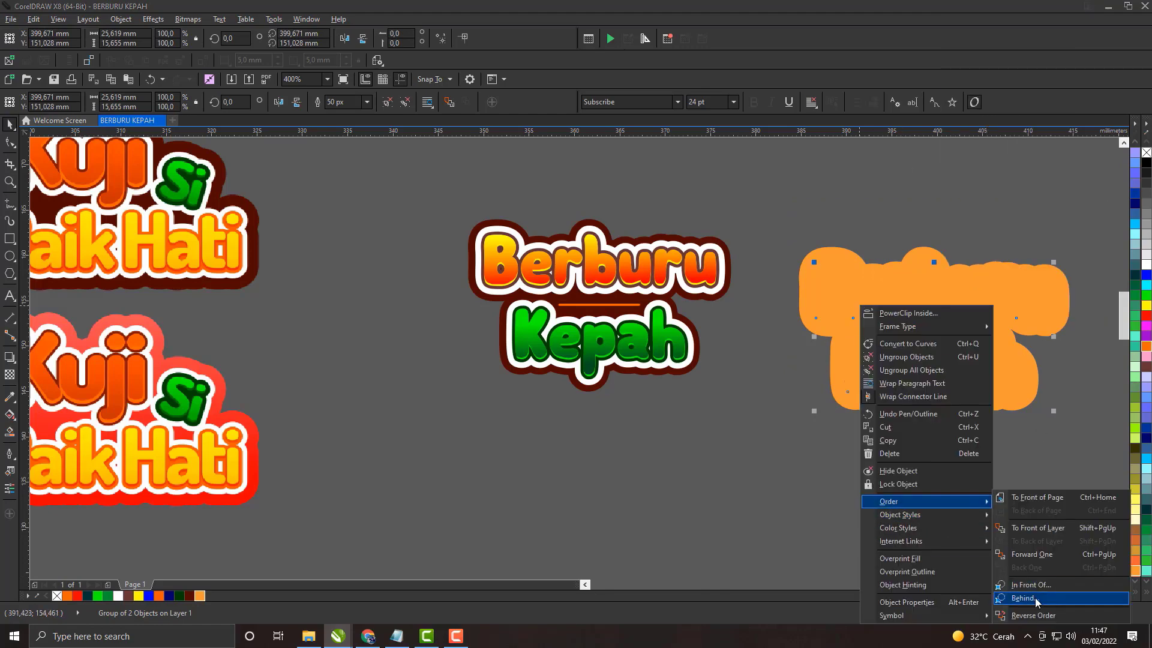
{"action": "left_click", "coordinate": [1034, 598]}
{"action": "left_click_drag", "start_coordinate": [912, 324], "coordinate": [576, 303]}
{"action": "scroll", "coordinate": [594, 324], "scroll_direction": "up", "scroll_amount": 1}
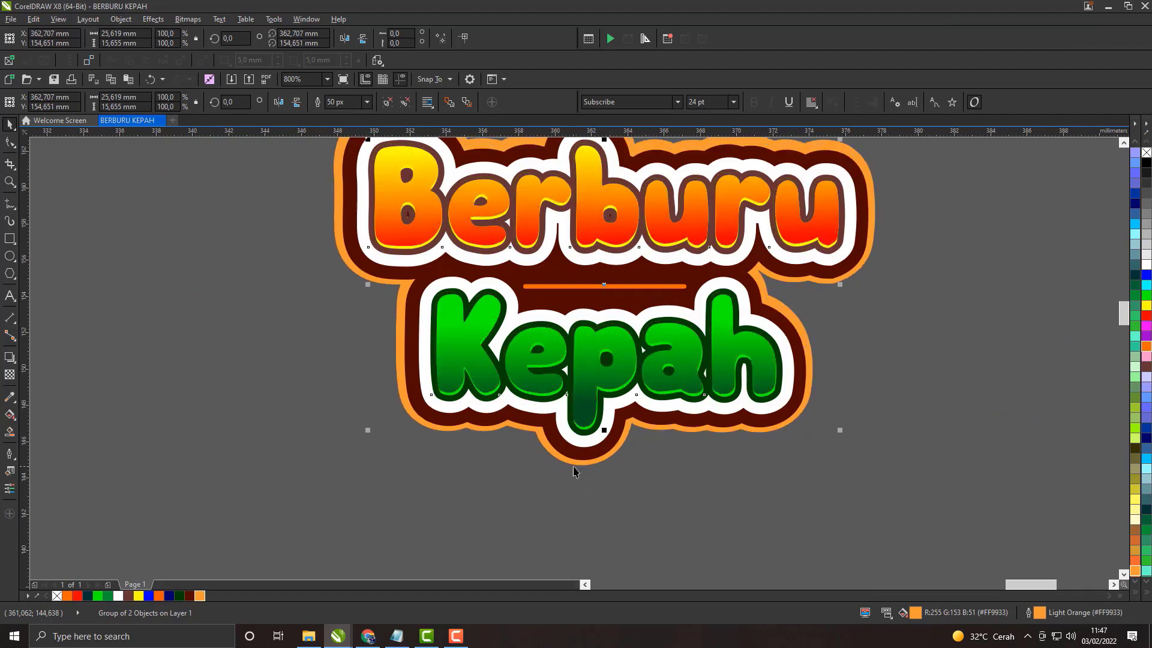
{"action": "scroll", "coordinate": [574, 474], "scroll_direction": "down", "scroll_amount": 1}
{"action": "scroll", "coordinate": [631, 389], "scroll_direction": "down", "scroll_amount": 1}
{"action": "key", "text": "Escape"}
Step: Shrink the light orange copy to about 25.4 mm wide and 14.9 mm high
{"action": "scroll", "coordinate": [650, 374], "scroll_direction": "up", "scroll_amount": 1}
{"action": "left_click_drag", "start_coordinate": [635, 363], "coordinate": [514, 409]}
{"action": "scroll", "coordinate": [514, 298], "scroll_direction": "up", "scroll_amount": 1}
{"action": "left_click", "coordinate": [455, 234]}
{"action": "left_click_drag", "start_coordinate": [456, 260], "coordinate": [456, 271]}
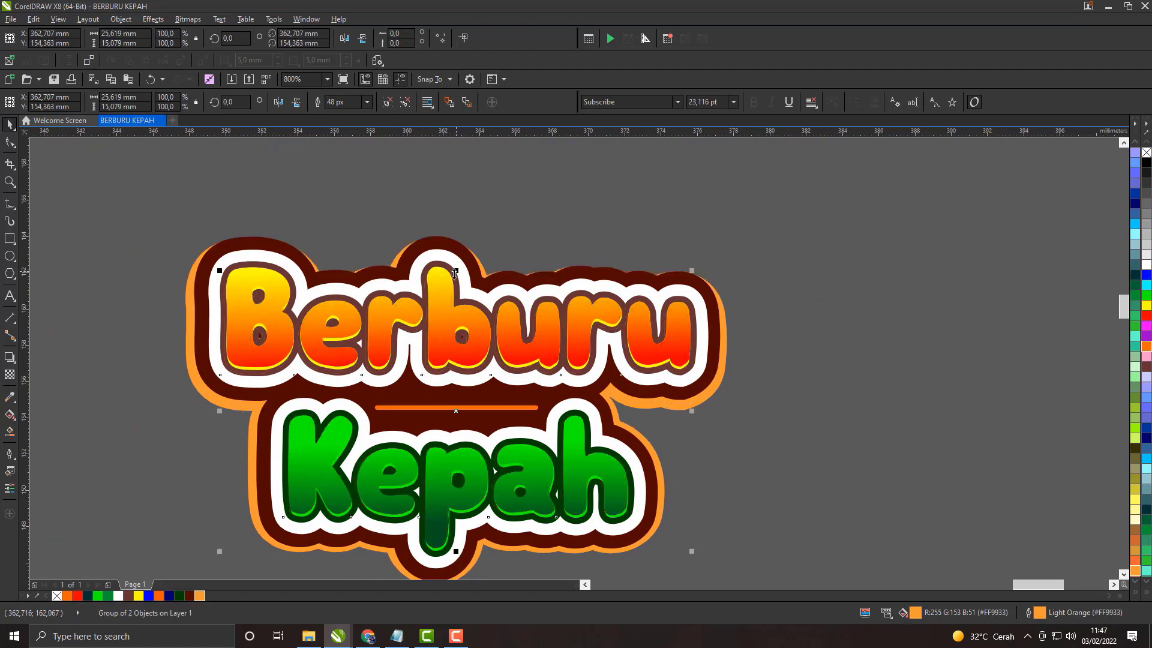
{"action": "left_click_drag", "start_coordinate": [733, 408], "coordinate": [674, 350]}
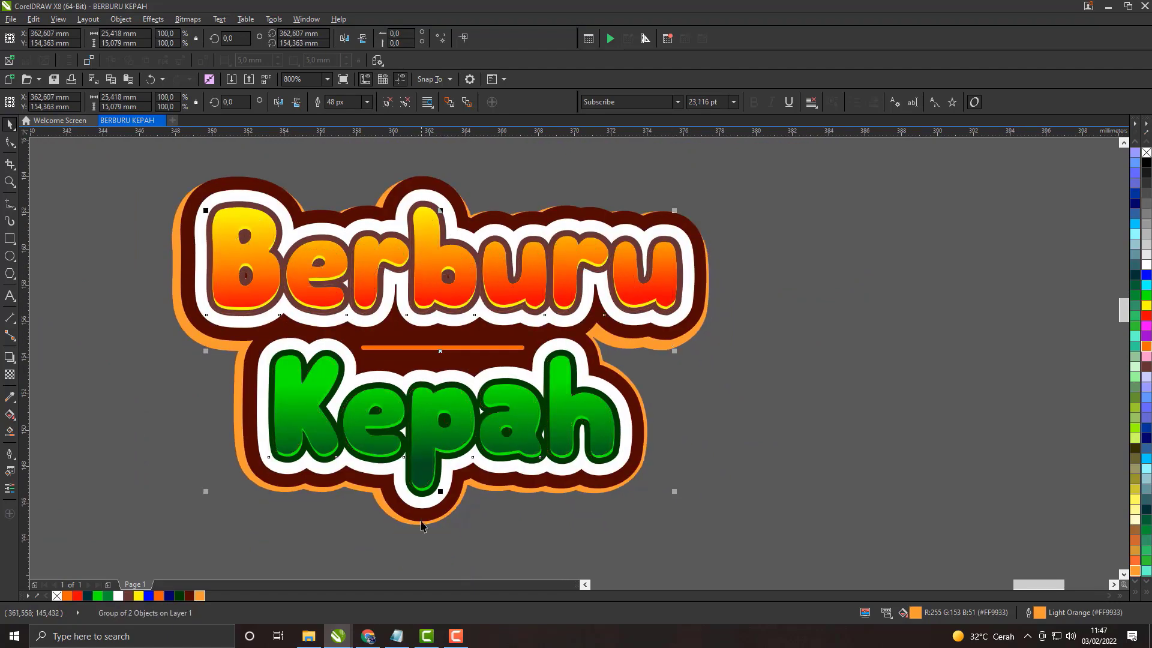
{"action": "left_click_drag", "start_coordinate": [439, 491], "coordinate": [439, 488]}
{"action": "scroll", "coordinate": [434, 420], "scroll_direction": "down", "scroll_amount": 1}
{"action": "scroll", "coordinate": [422, 229], "scroll_direction": "up", "scroll_amount": 1}
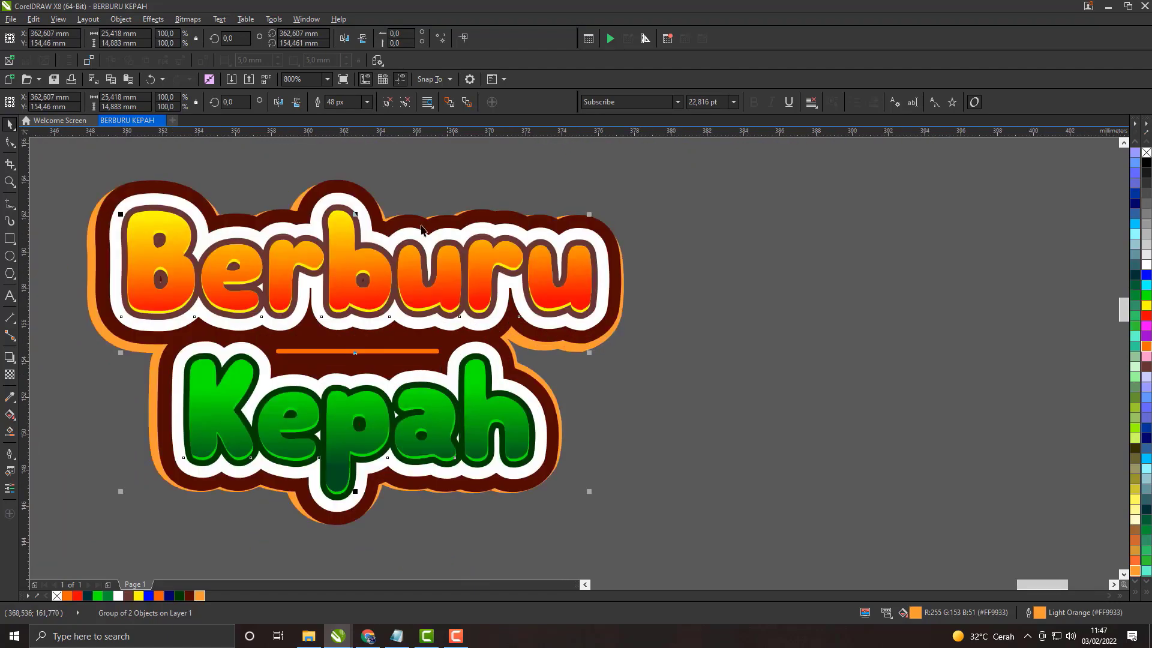
Step: Stretch the light orange copy upward and downward until it borders the title's maroon backing at both ends
{"action": "left_click_drag", "start_coordinate": [356, 215], "coordinate": [354, 206]}
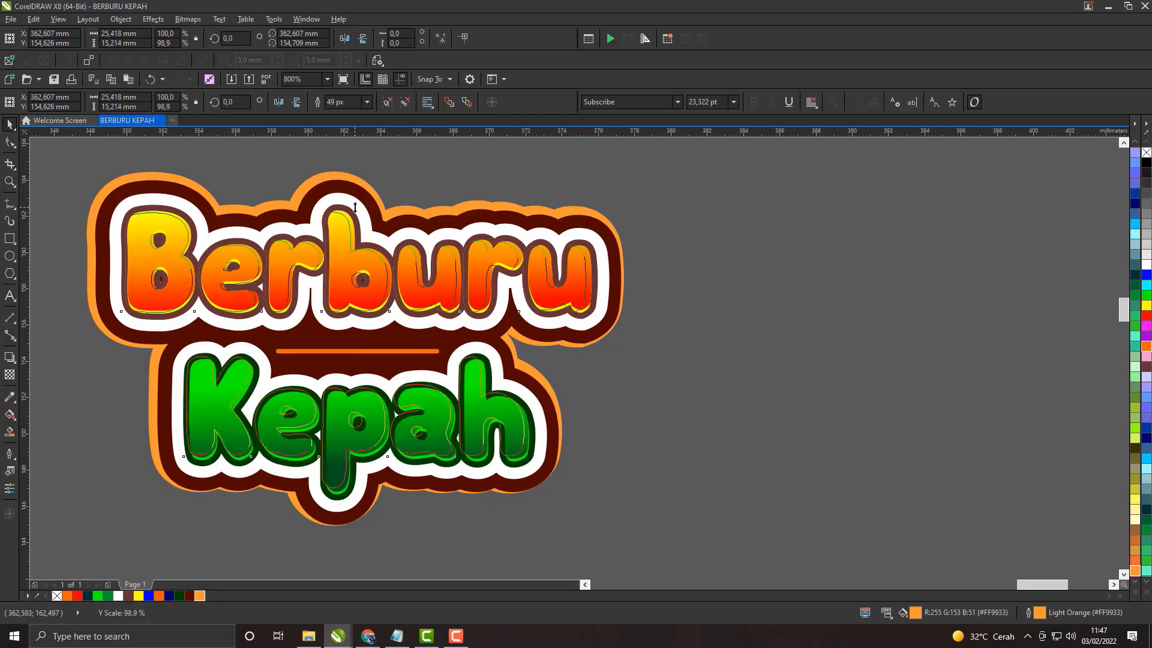
{"action": "left_click", "coordinate": [818, 358]}
{"action": "scroll", "coordinate": [659, 307], "scroll_direction": "down", "scroll_amount": 1}
{"action": "scroll", "coordinate": [499, 370], "scroll_direction": "up", "scroll_amount": 1}
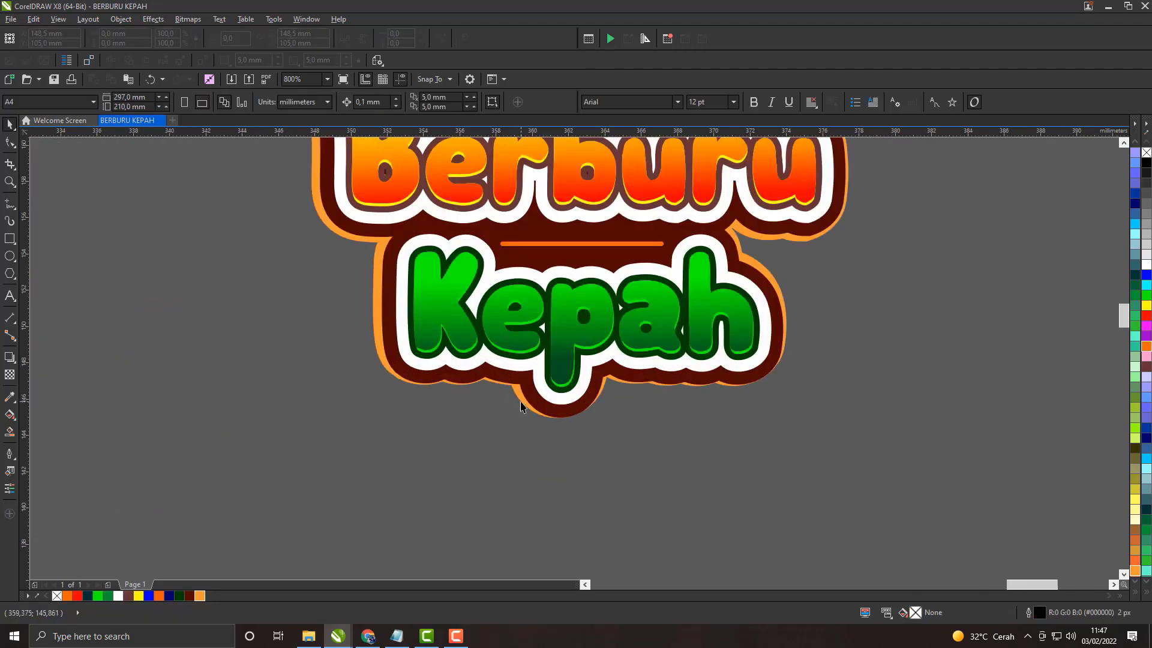
{"action": "left_click", "coordinate": [521, 402]}
{"action": "left_click_drag", "start_coordinate": [582, 393], "coordinate": [582, 393]}
{"action": "left_click", "coordinate": [541, 426]}
{"action": "left_click", "coordinate": [377, 349]}
{"action": "scroll", "coordinate": [582, 394], "scroll_direction": "down", "scroll_amount": 1}
{"action": "left_click", "coordinate": [714, 349]}
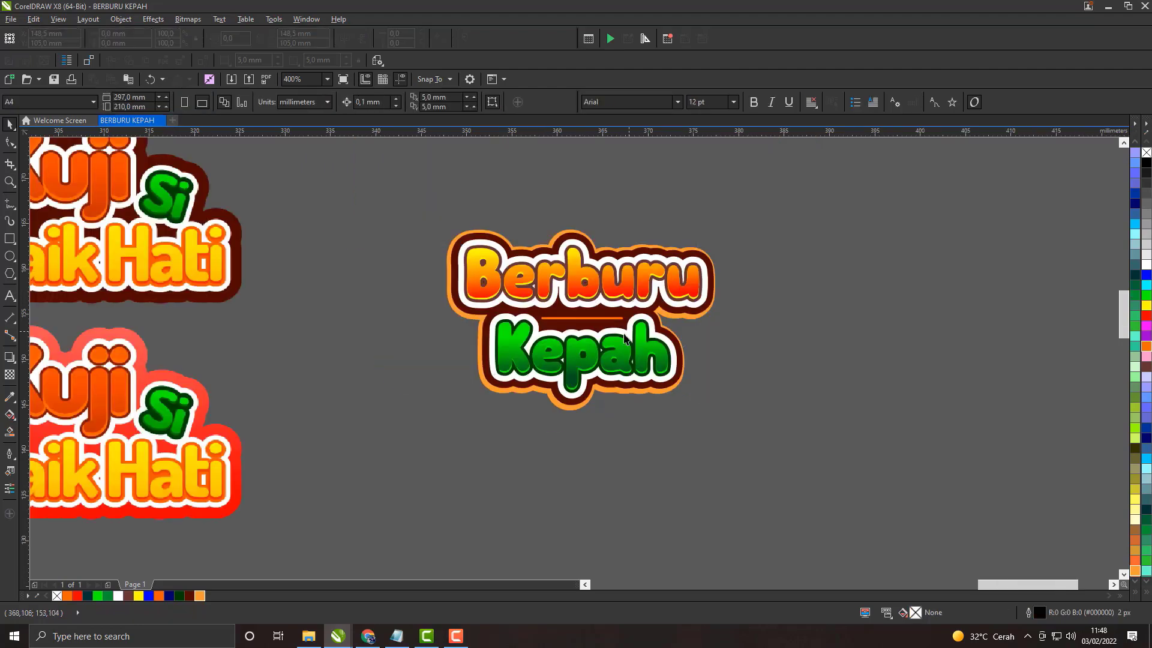
Step: Try to lower the top edge of the light orange copy and undo the change
{"action": "left_click_drag", "start_coordinate": [637, 325], "coordinate": [547, 379]}
{"action": "scroll", "coordinate": [524, 334], "scroll_direction": "up", "scroll_amount": 1}
{"action": "scroll", "coordinate": [530, 242], "scroll_direction": "down", "scroll_amount": 1}
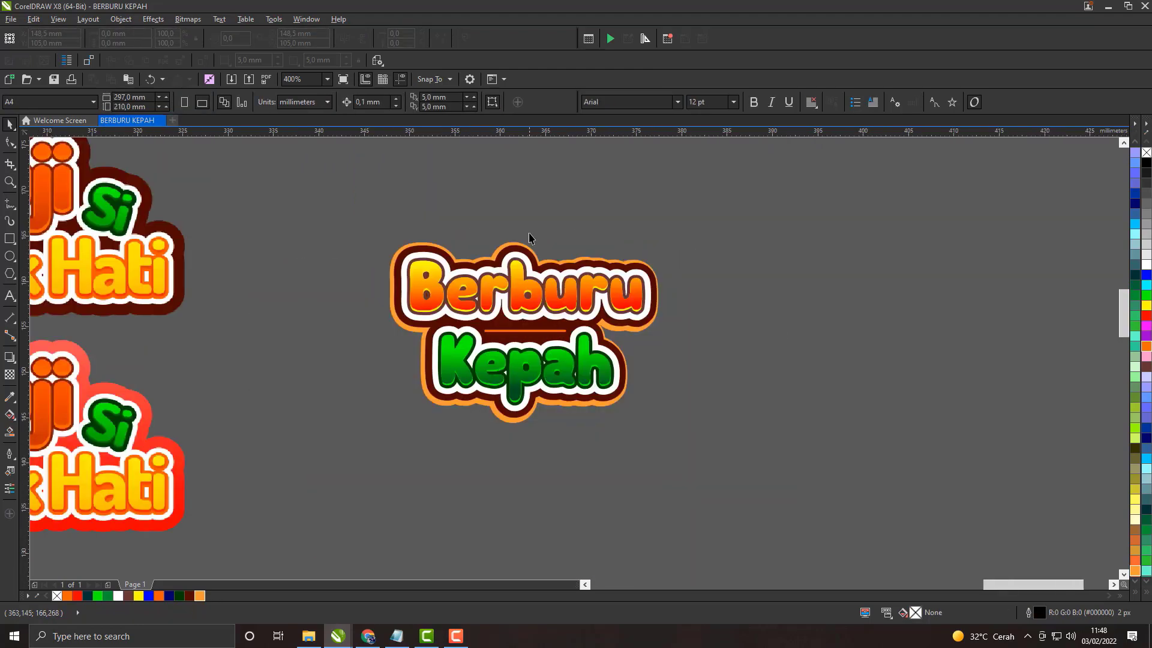
{"action": "scroll", "coordinate": [528, 264], "scroll_direction": "up", "scroll_amount": 1}
{"action": "left_click", "coordinate": [501, 206]}
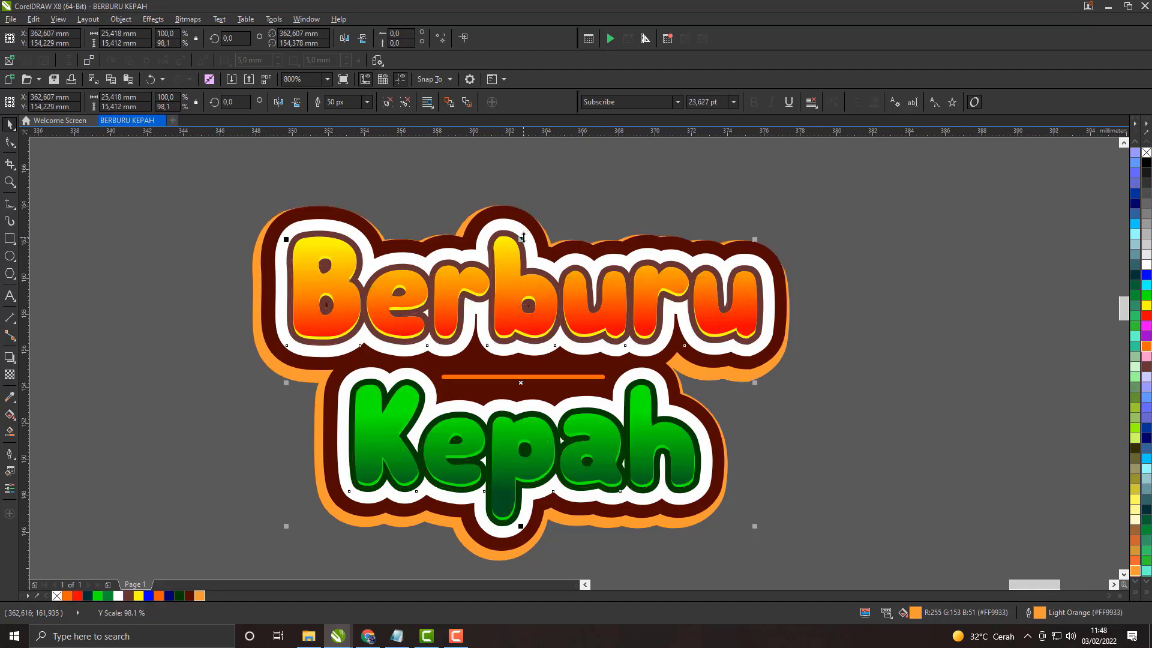
{"action": "key", "text": "ctrl+z"}
{"action": "scroll", "coordinate": [650, 334], "scroll_direction": "down", "scroll_amount": 1}
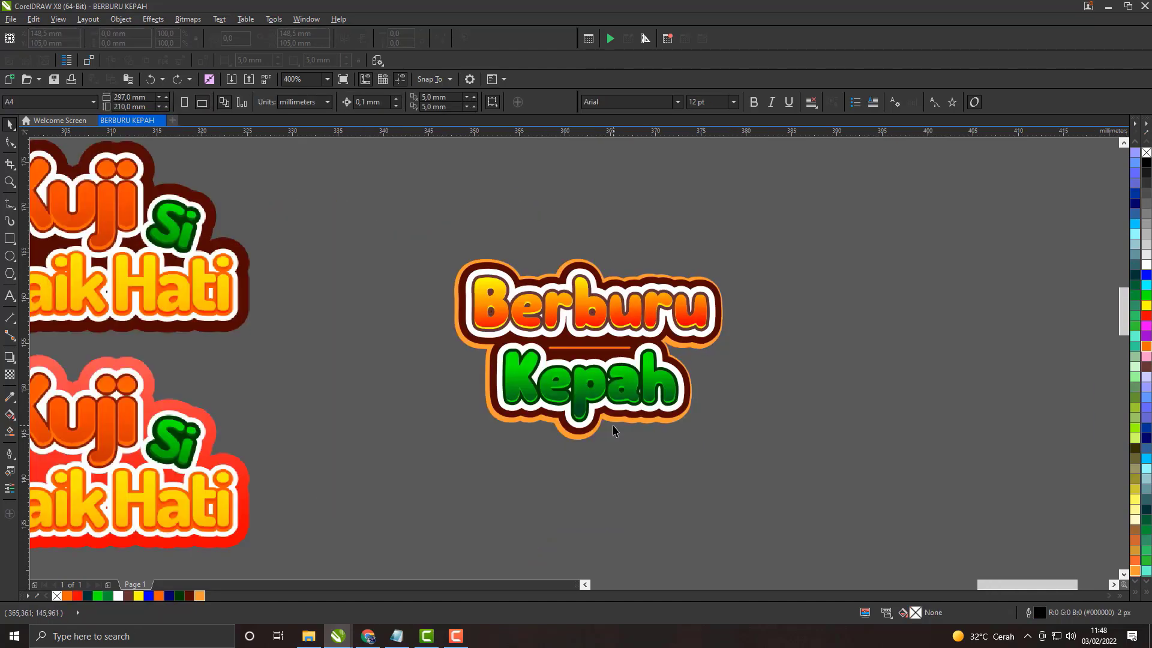
Step: Examine the light orange border around the whole Berburu Kepah title for evenness
{"action": "left_click_drag", "start_coordinate": [612, 425], "coordinate": [611, 352]}
{"action": "left_click_drag", "start_coordinate": [576, 270], "coordinate": [545, 359]}
{"action": "scroll", "coordinate": [546, 358], "scroll_direction": "up", "scroll_amount": 1}
{"action": "scroll", "coordinate": [546, 363], "scroll_direction": "up", "scroll_amount": 1}
{"action": "scroll", "coordinate": [794, 394], "scroll_direction": "down", "scroll_amount": 2}
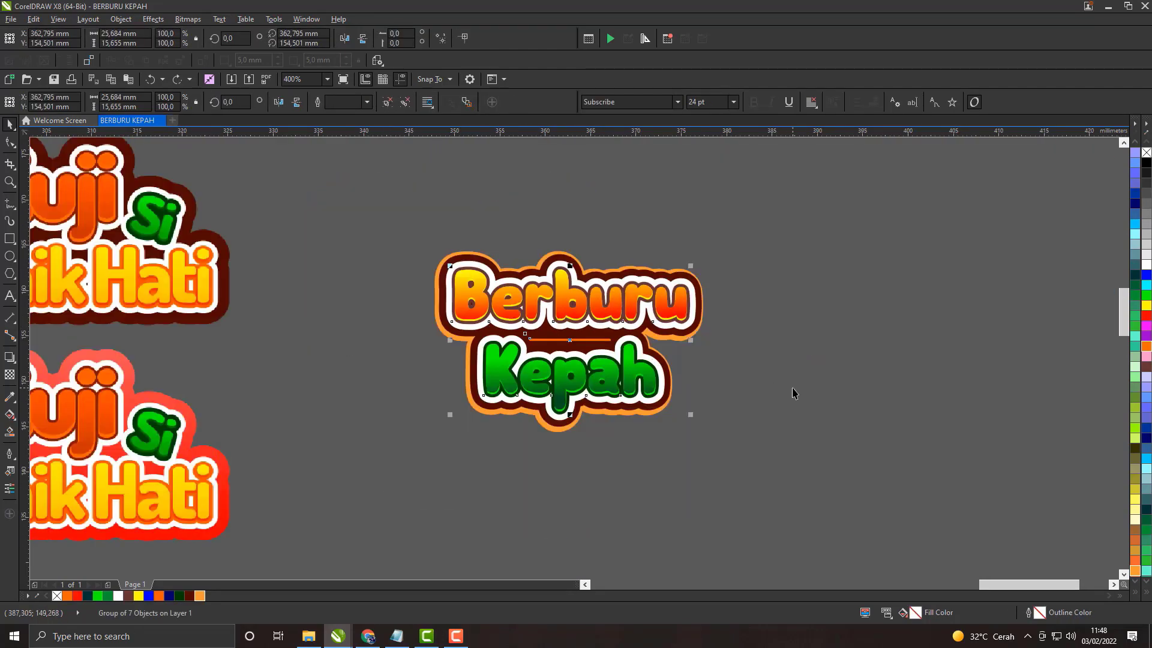
{"action": "scroll", "coordinate": [598, 429], "scroll_direction": "up", "scroll_amount": 1}
{"action": "left_click_drag", "start_coordinate": [620, 439], "coordinate": [585, 397]}
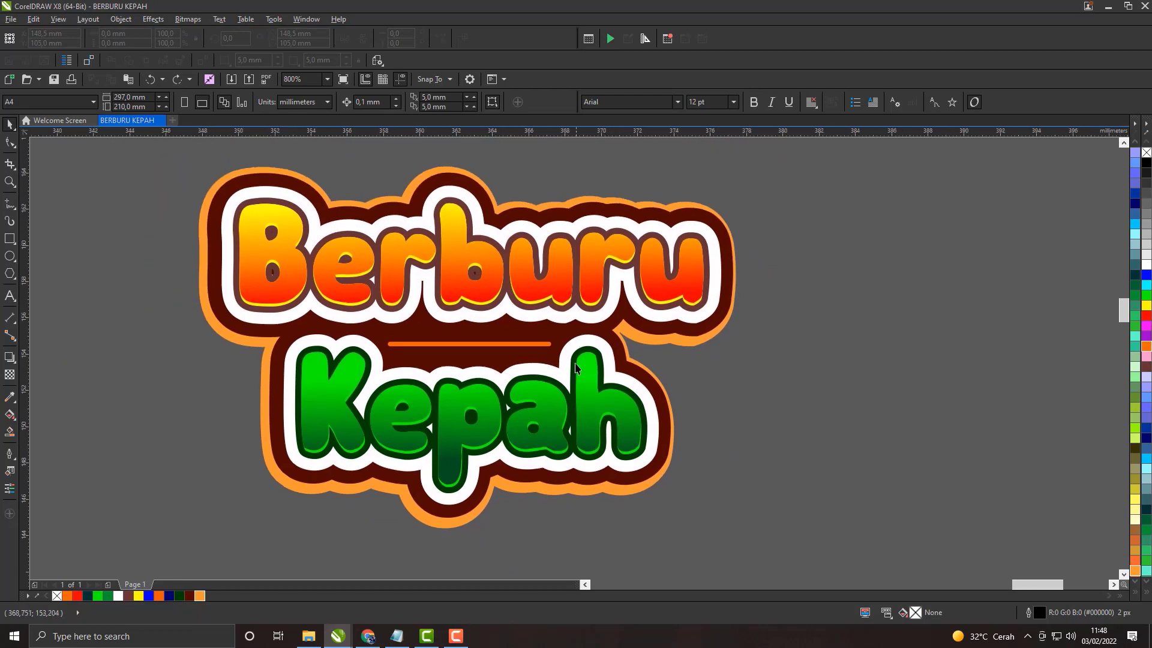
{"action": "left_click_drag", "start_coordinate": [529, 338], "coordinate": [571, 348]}
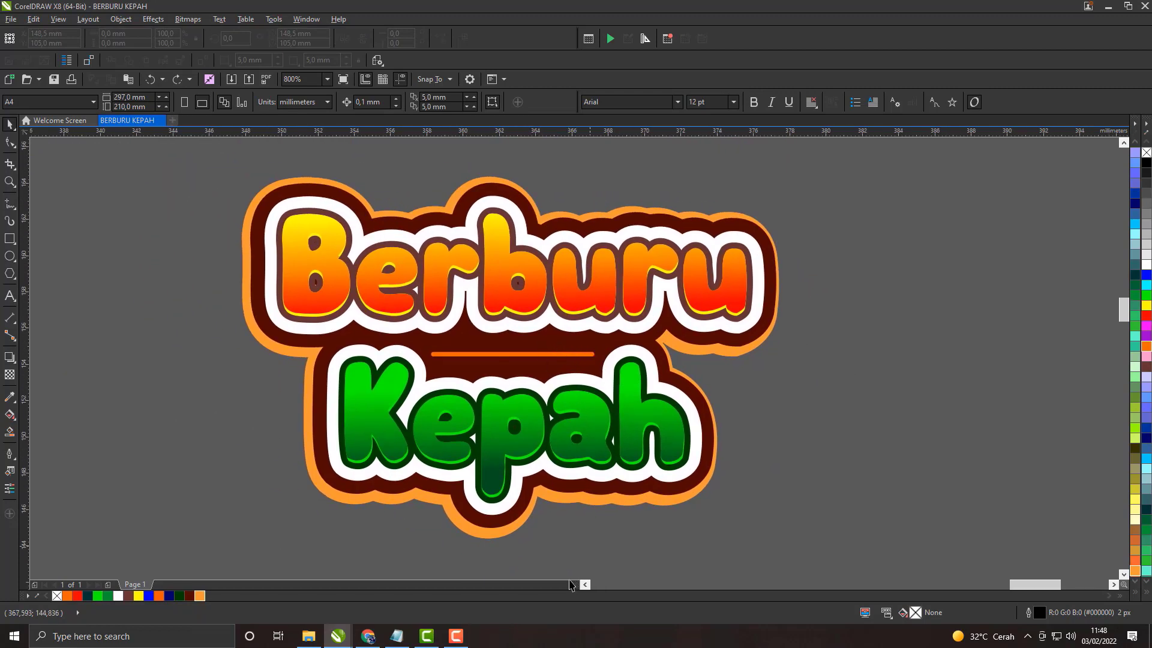
{"action": "left_click", "coordinate": [456, 635]}
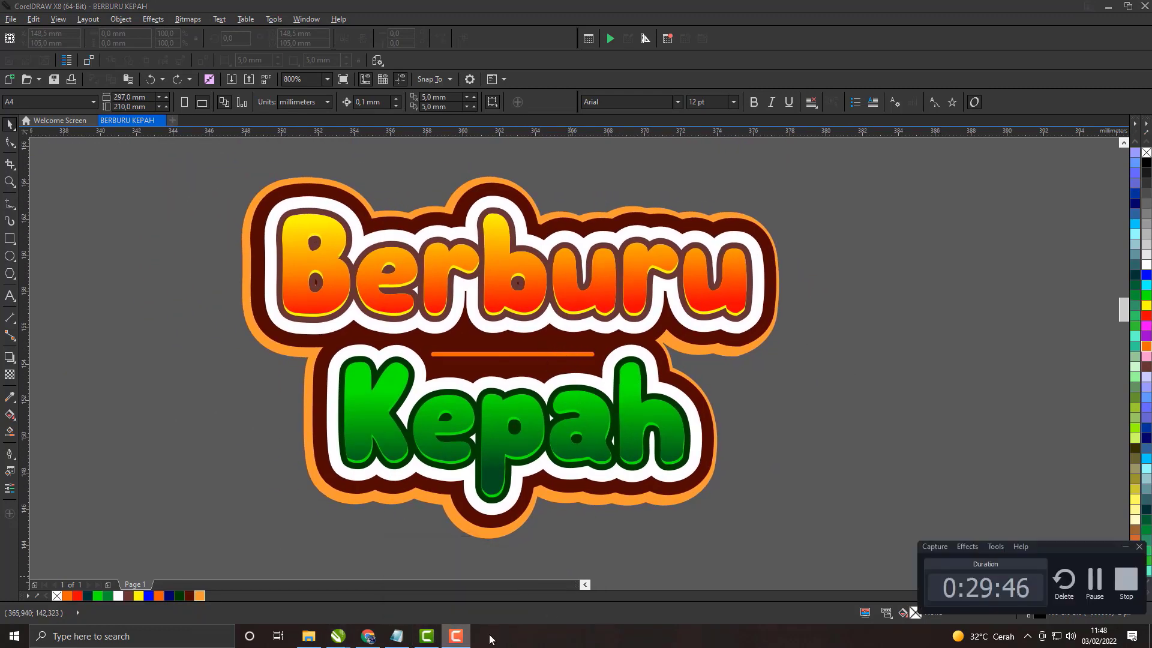